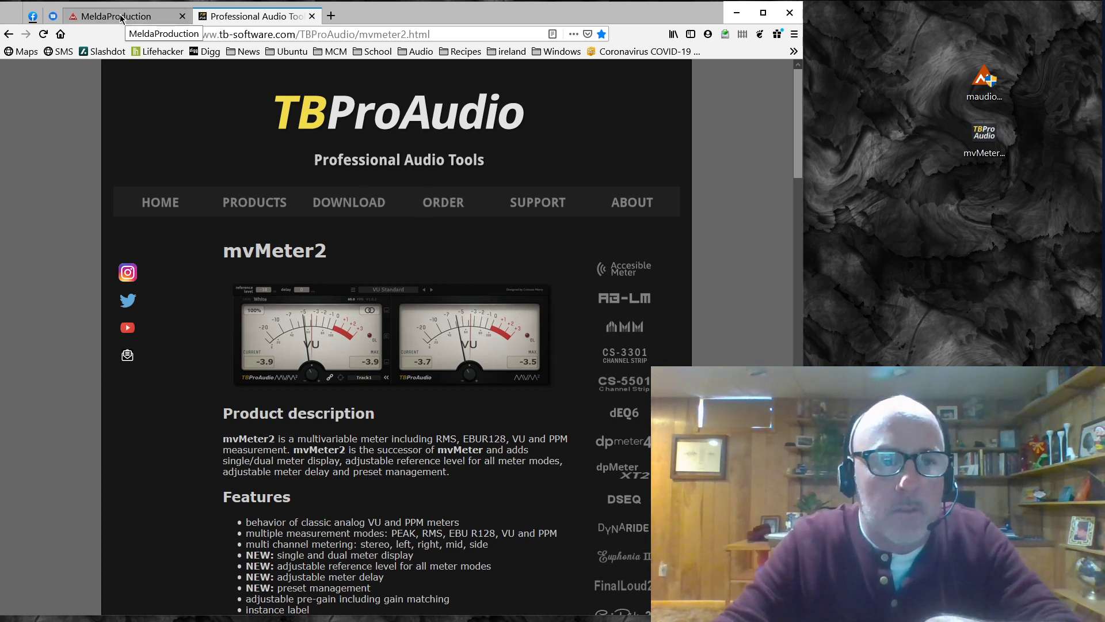
# Open the Downloads page of the MeldaProduction website to view the MAudioPlugins installer
pyautogui.click(126, 17)
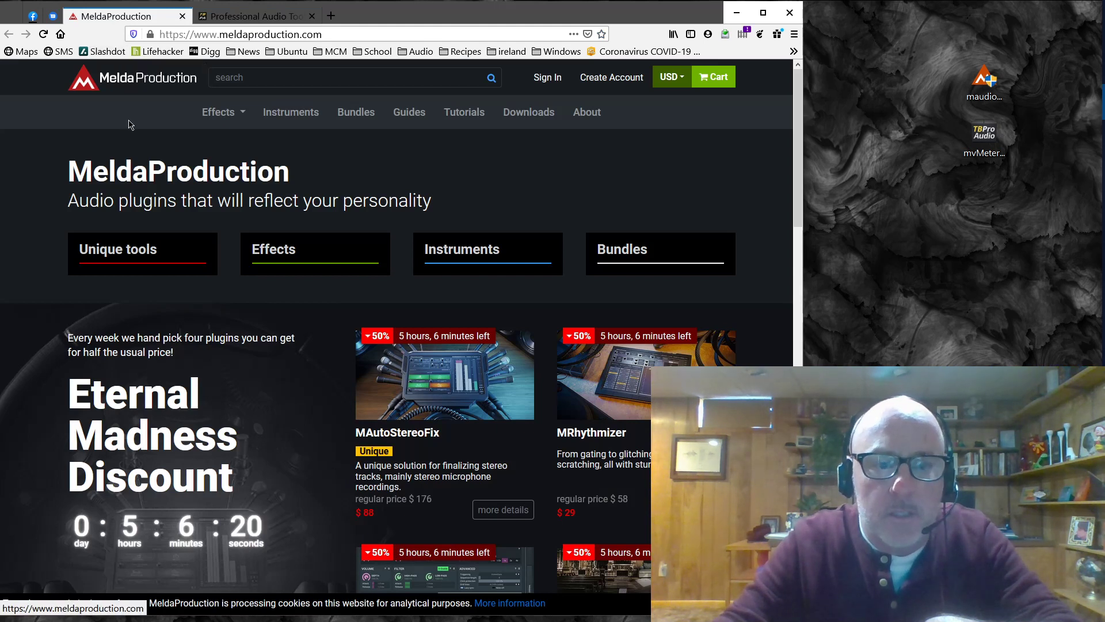
pyautogui.click(527, 112)
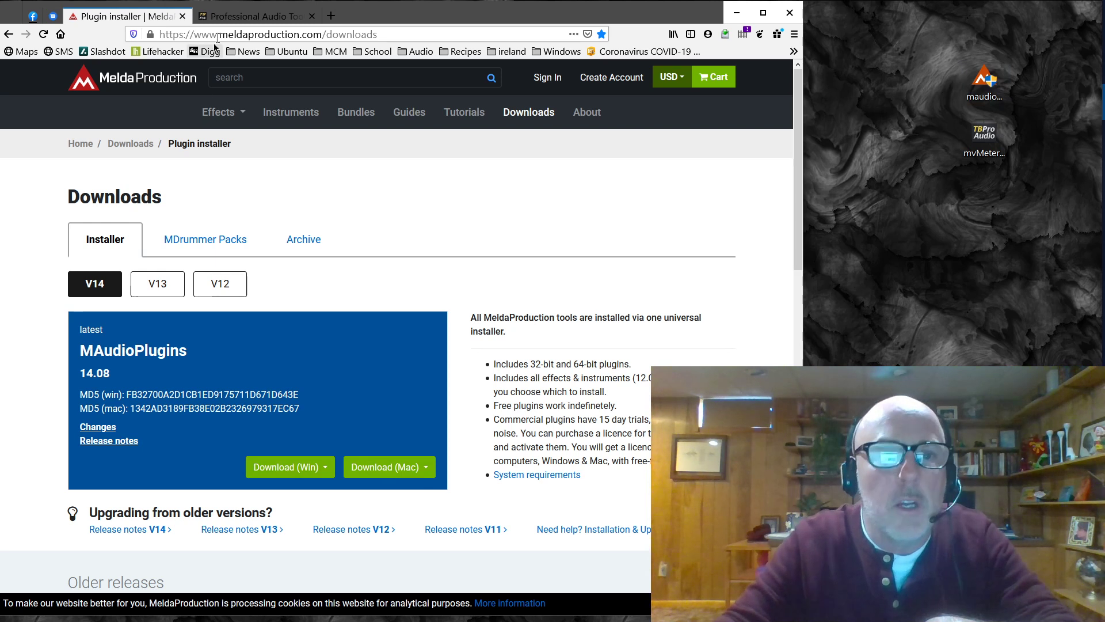
# Look through the TBProAudio home and products pages, then return to the mvMeter2 page and review its description and features
pyautogui.click(244, 17)
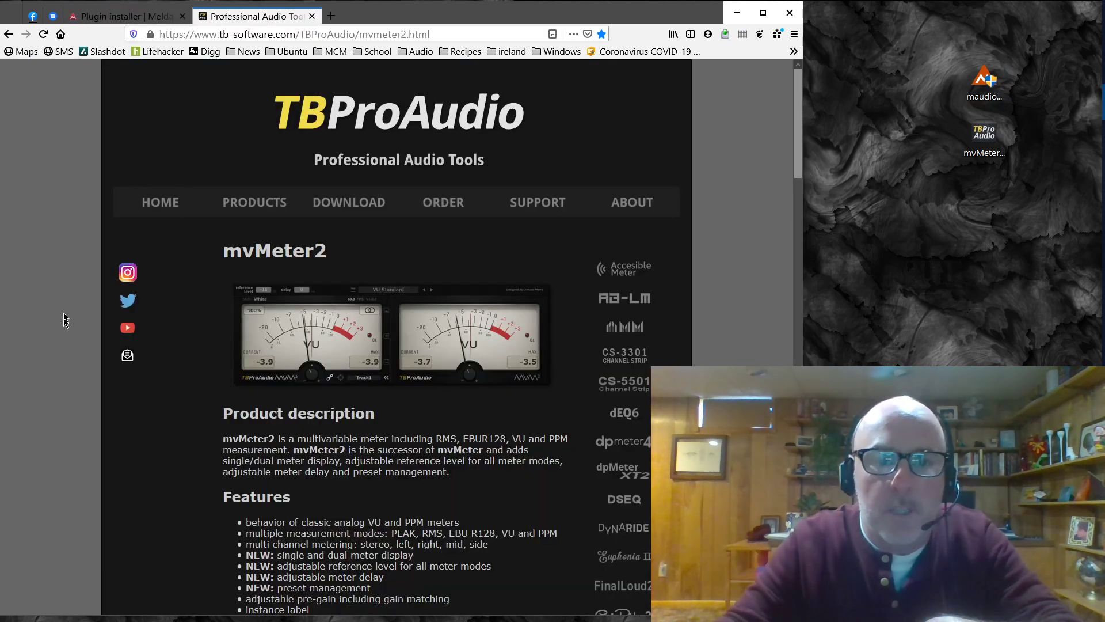
pyautogui.click(161, 205)
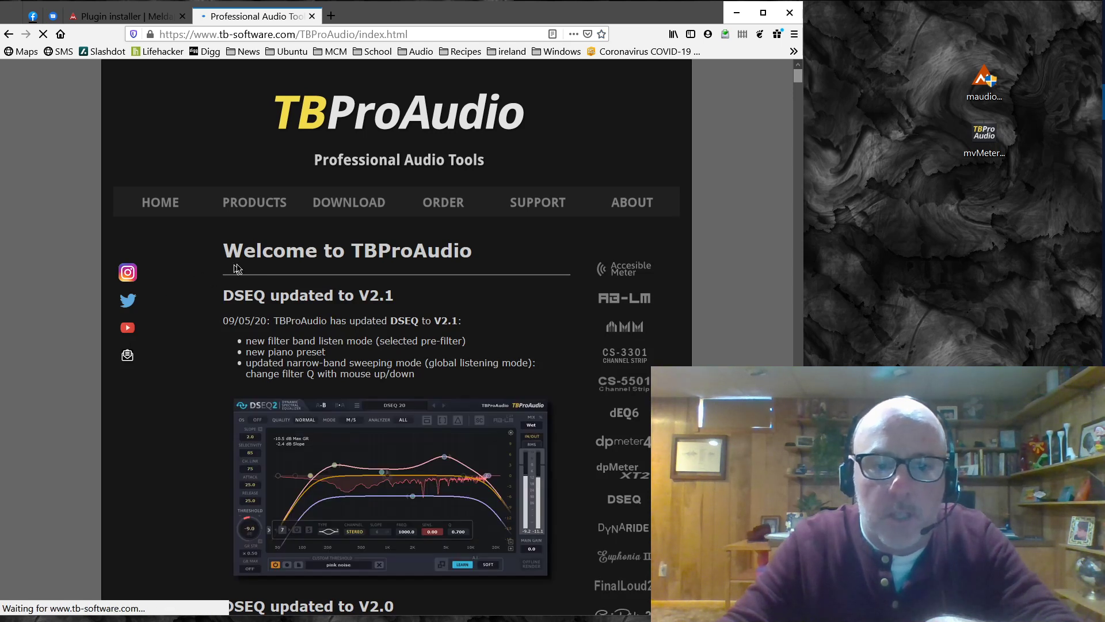
pyautogui.click(268, 206)
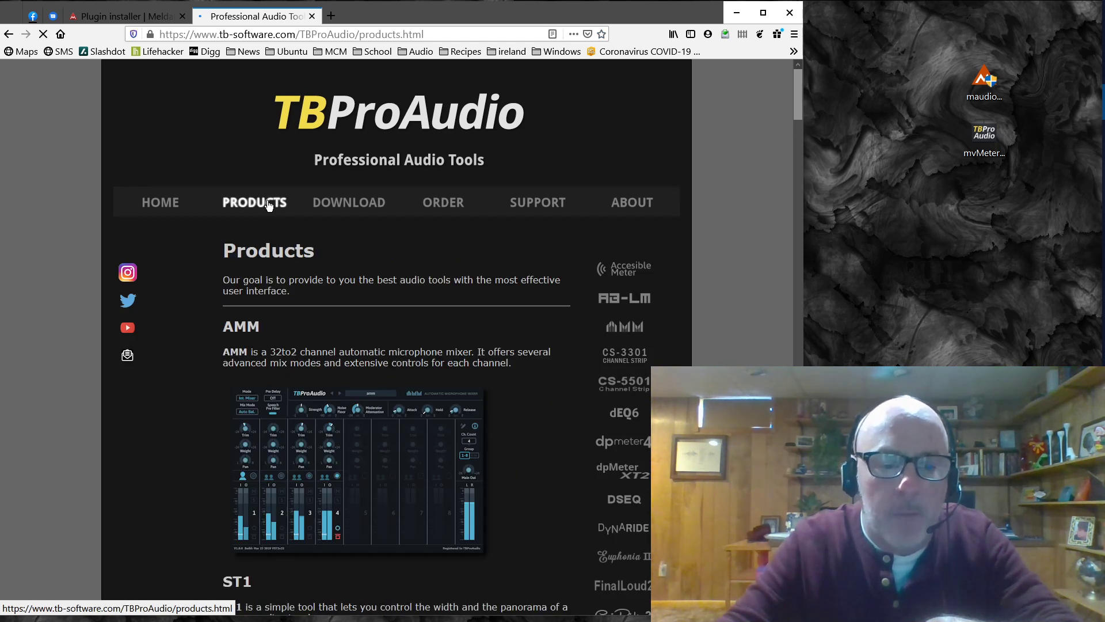
pyautogui.scroll(-10, 495, 190)
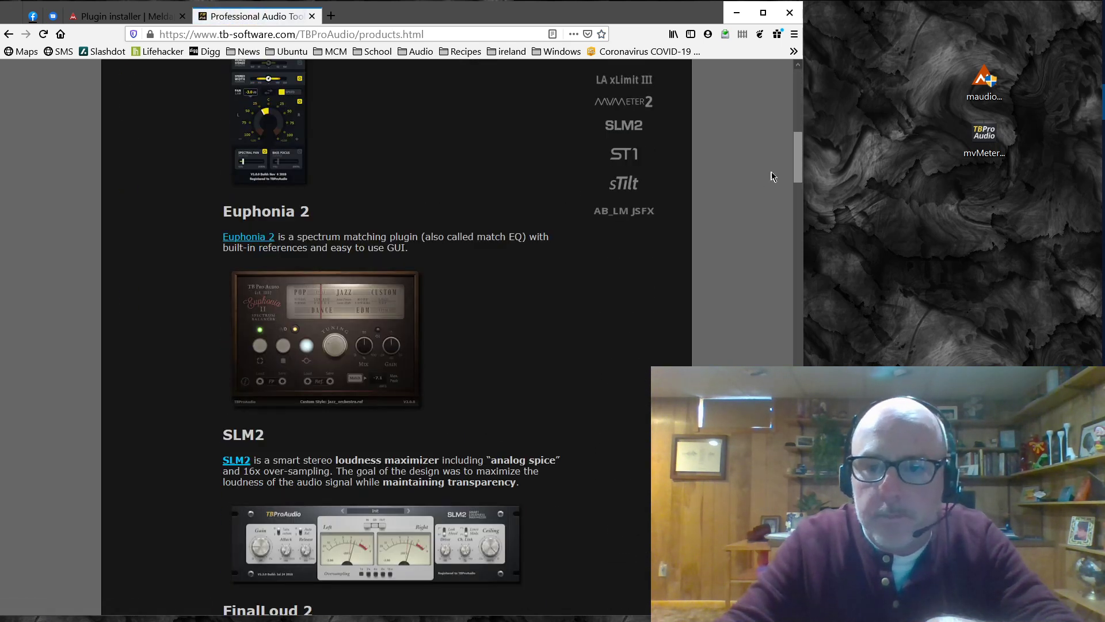
pyautogui.click(7, 36)
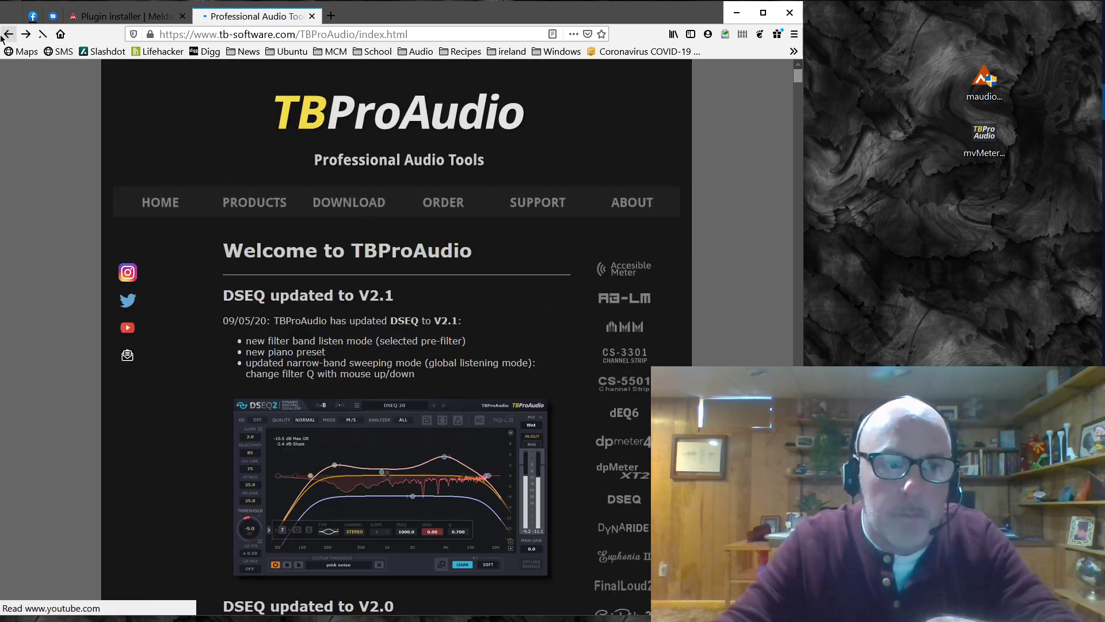
pyautogui.click(7, 35)
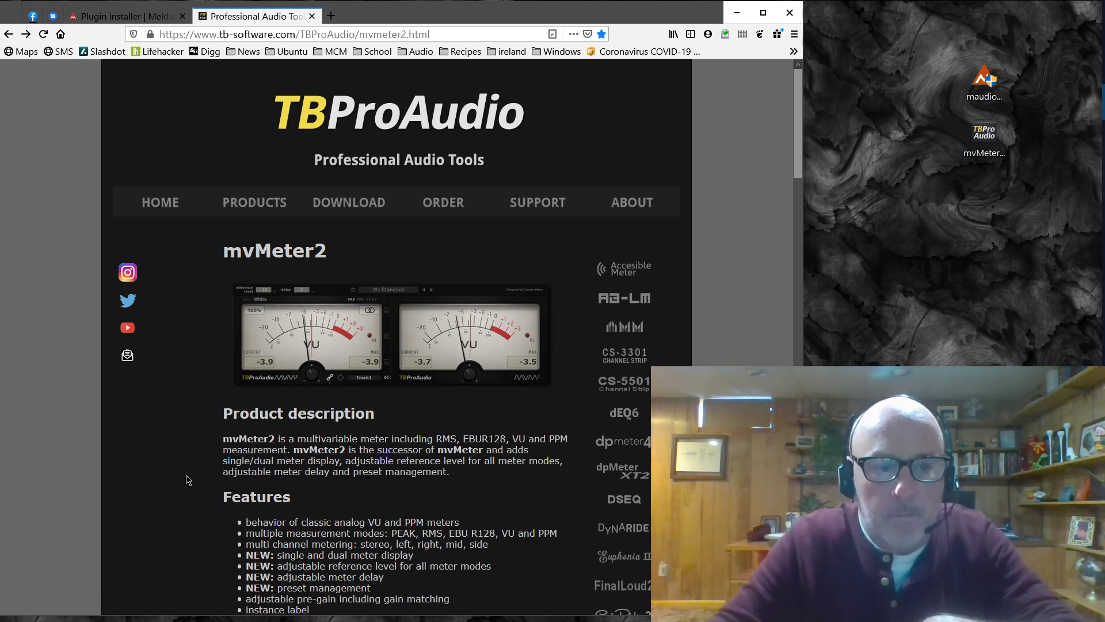
pyautogui.scroll(-3, 186, 479)
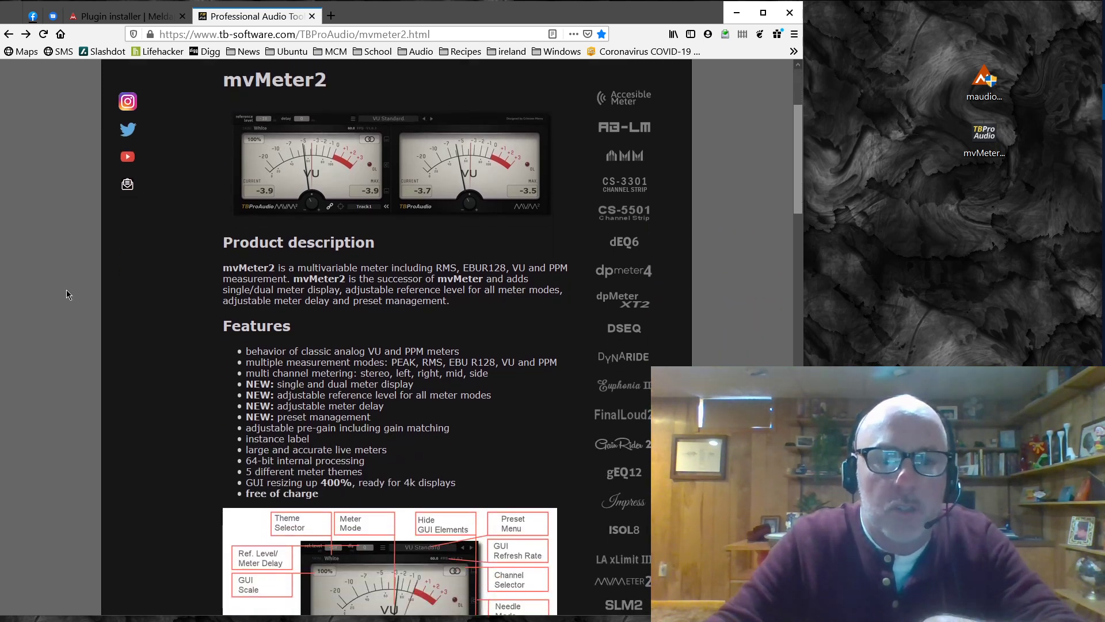
pyautogui.scroll(-1, 68, 282)
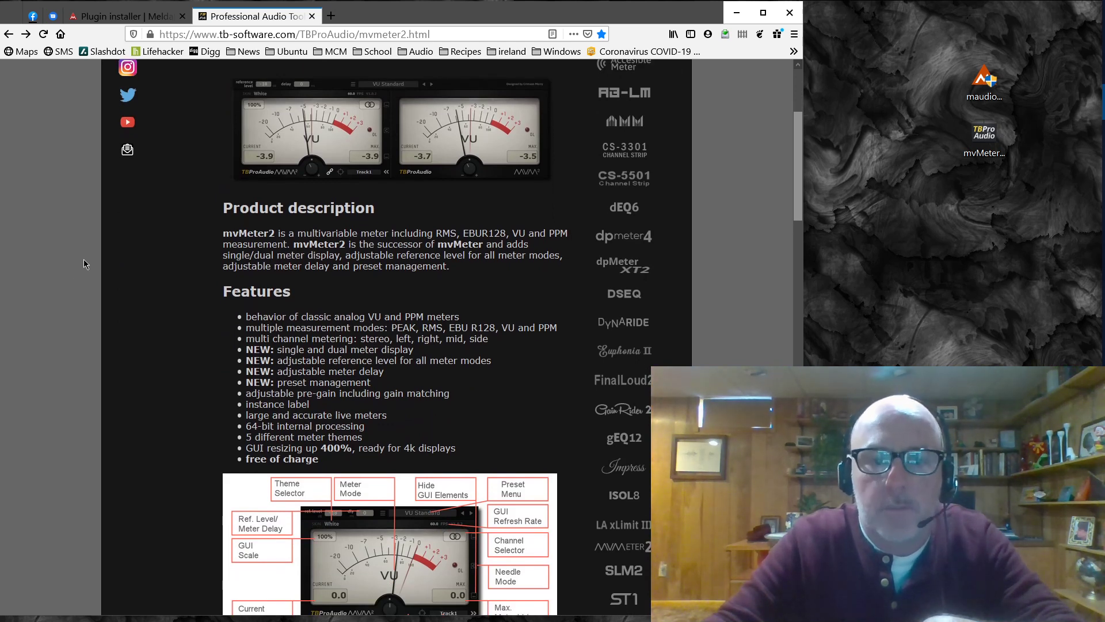
# Minimize the browser, launch the maudioplugins 14.08 installer from the desktop, and accept its licence terms
pyautogui.click(737, 13)
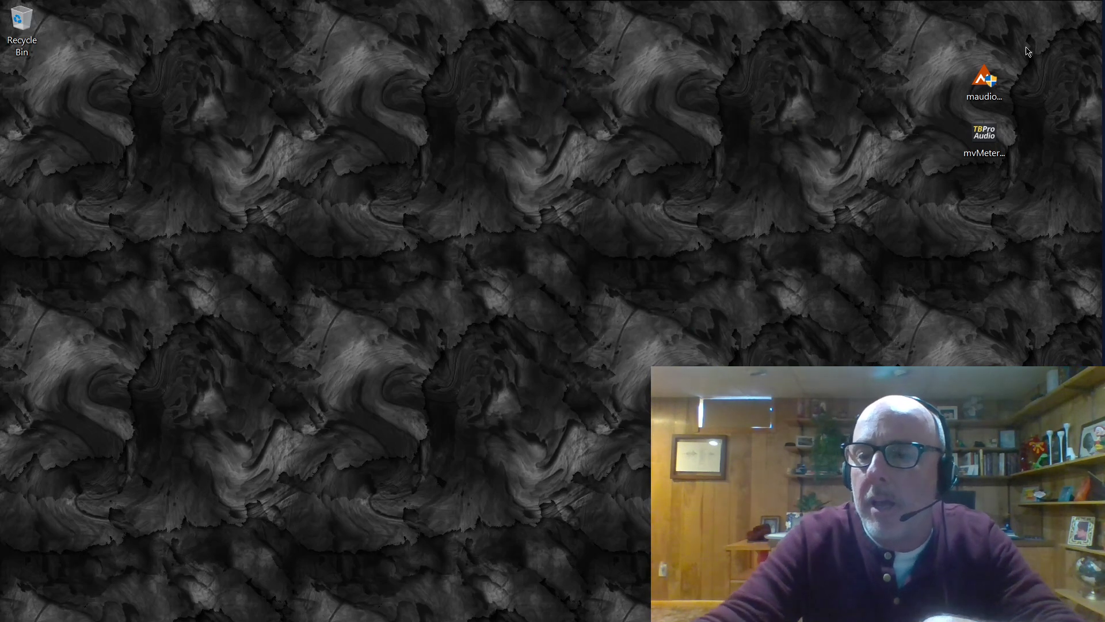
pyautogui.click(990, 89)
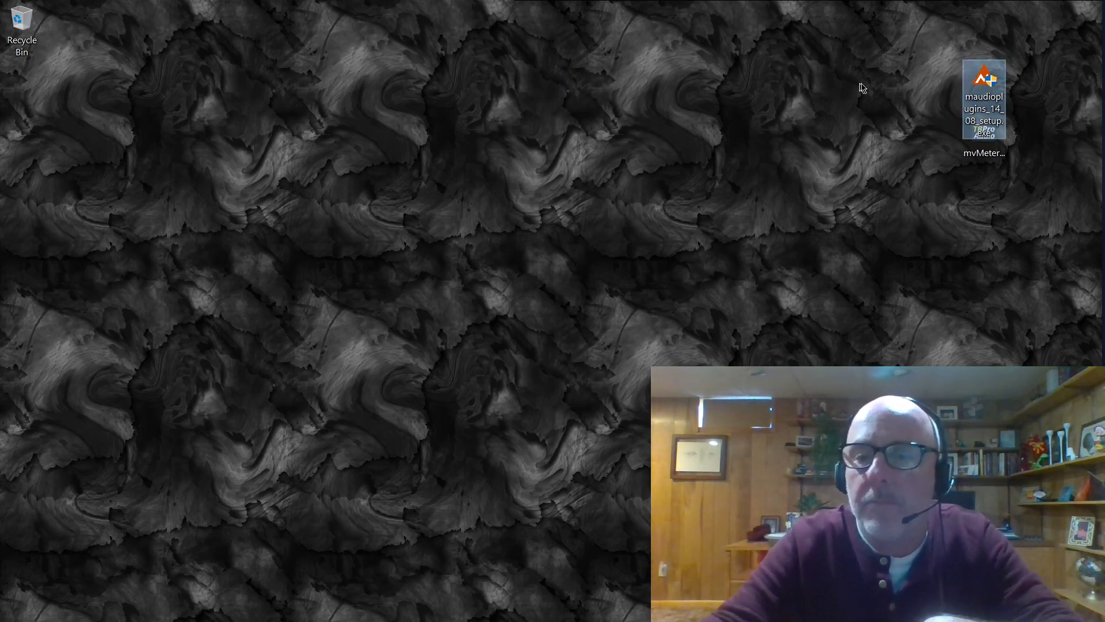
pyautogui.press('Return')
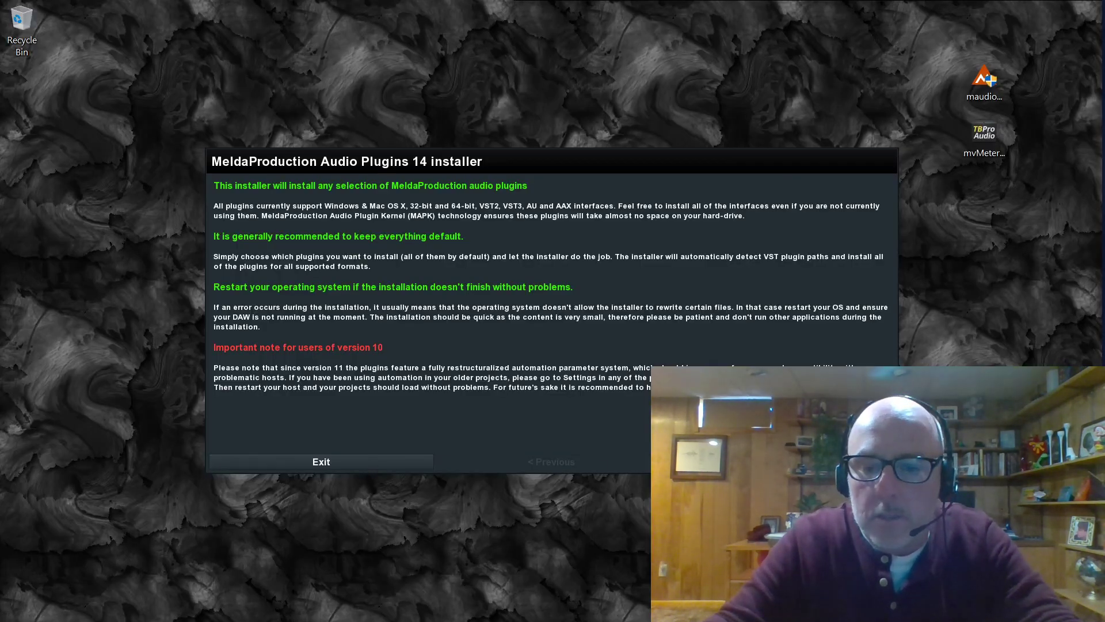
pyautogui.press('Return')
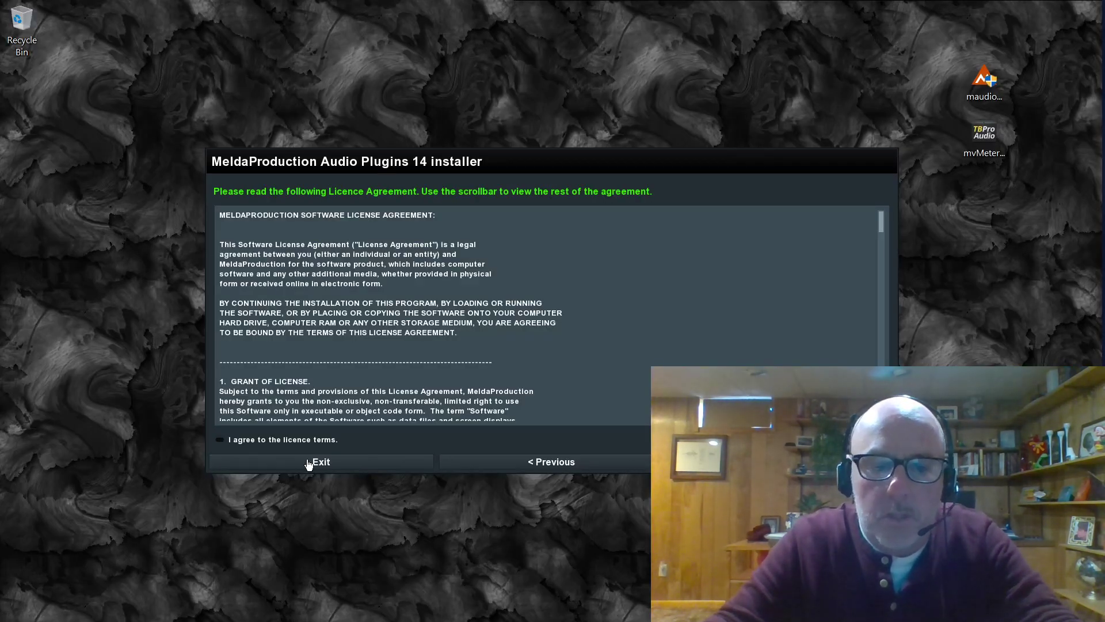
pyautogui.click(289, 443)
pyautogui.click(782, 462)
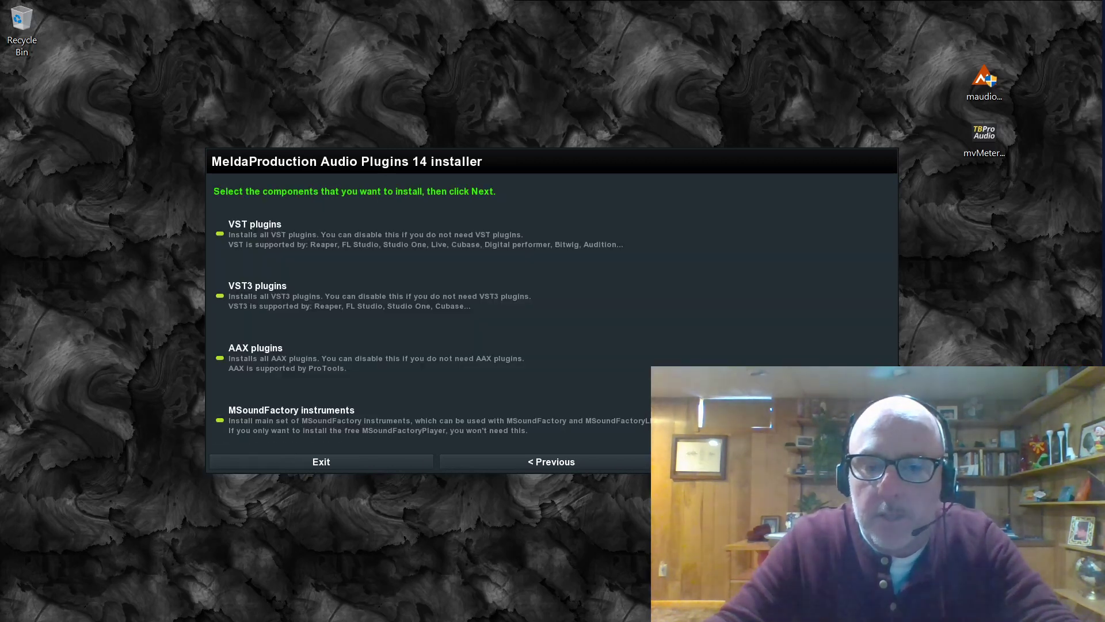
# Exclude VST plugins, VST3 plugins and MSoundFactory instruments from the installation, leaving only AAX plugins selected, and continue
pyautogui.click(220, 234)
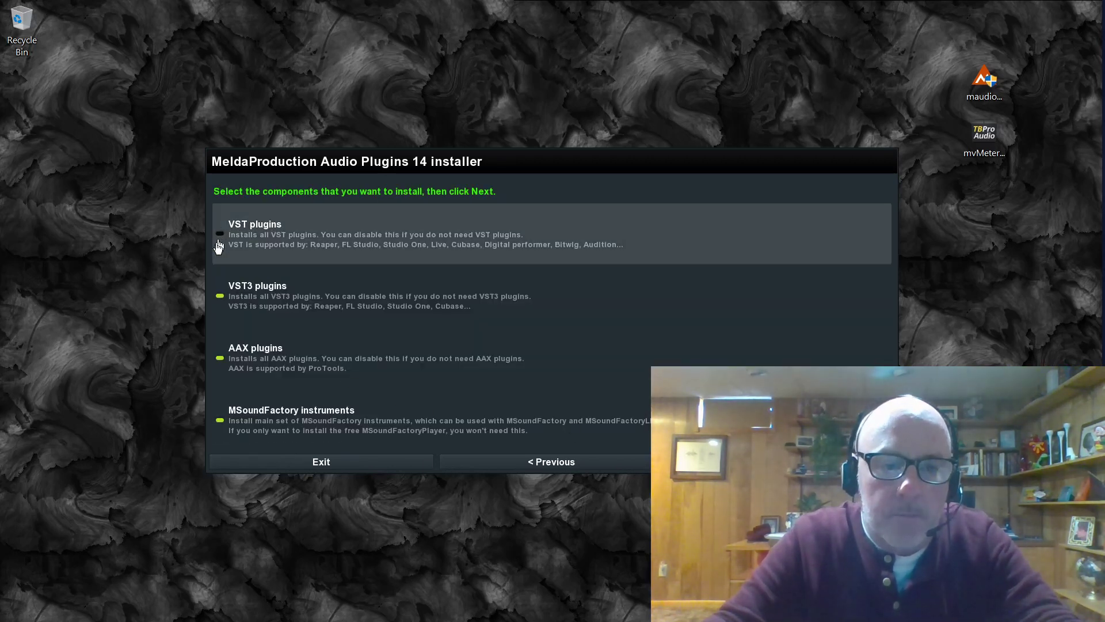
pyautogui.click(221, 296)
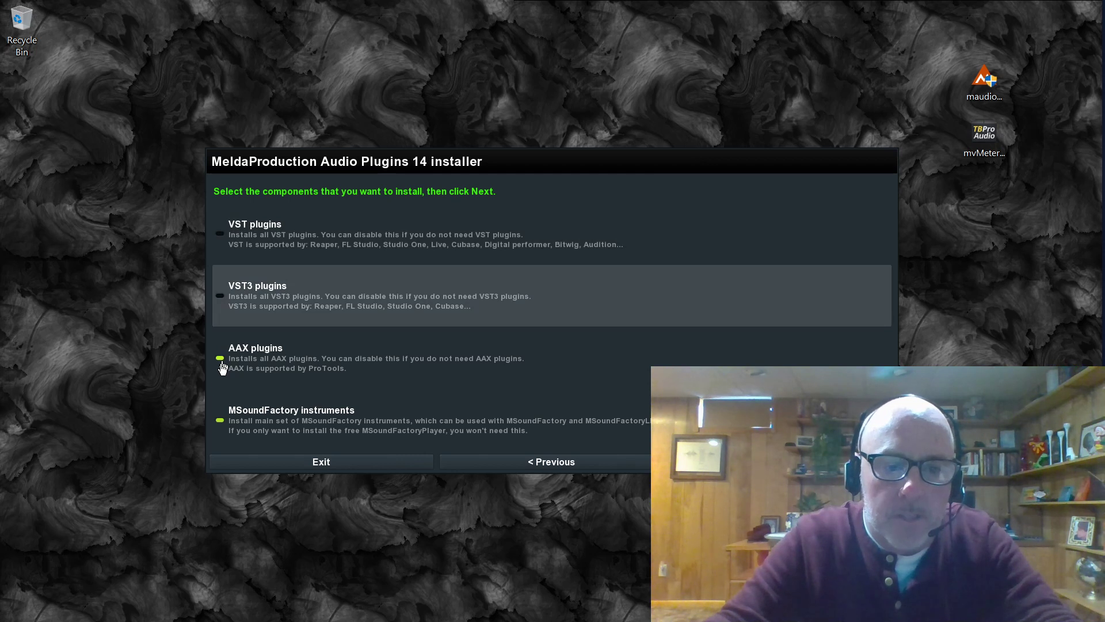
pyautogui.click(220, 420)
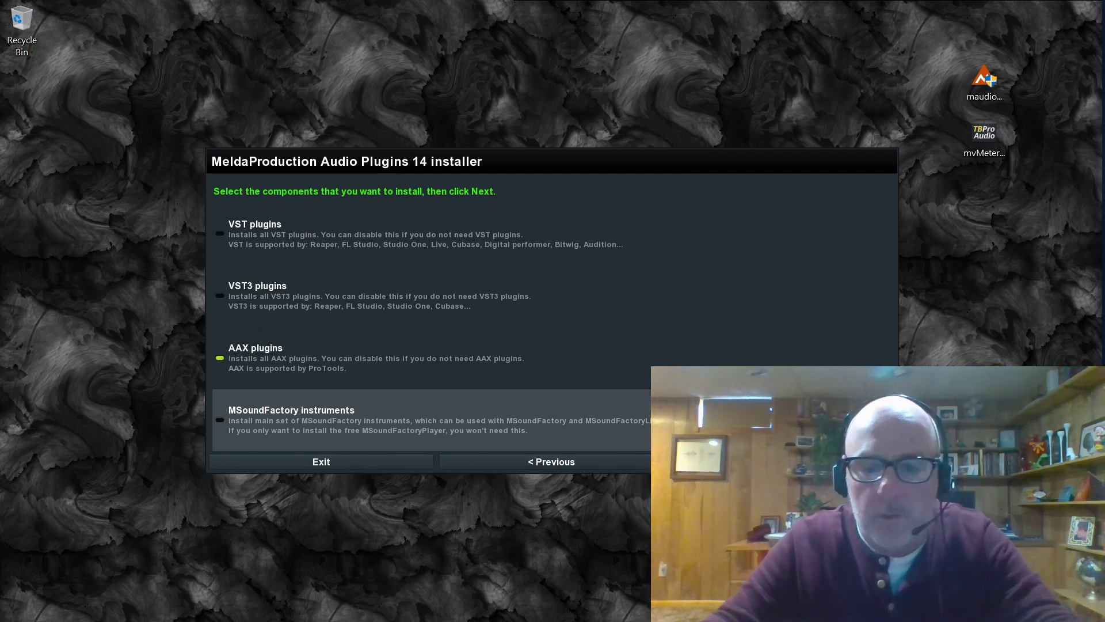
pyautogui.press('Return')
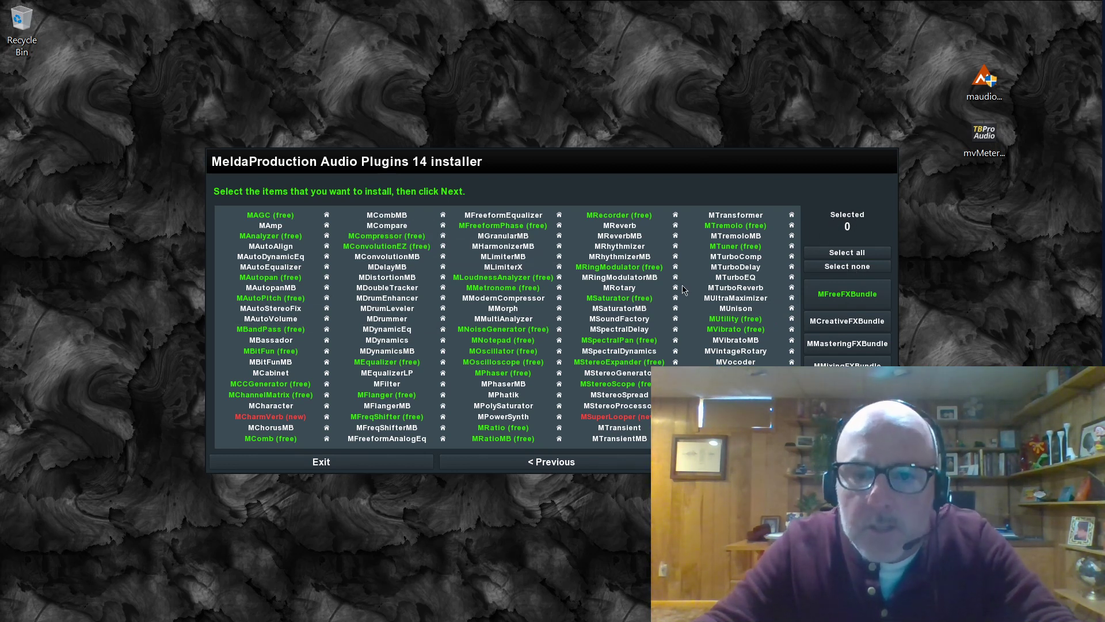
# Install only MLoudnessAnalyzer (free) with the default directories and no plugin clean-up, and exit the installer
pyautogui.click(469, 279)
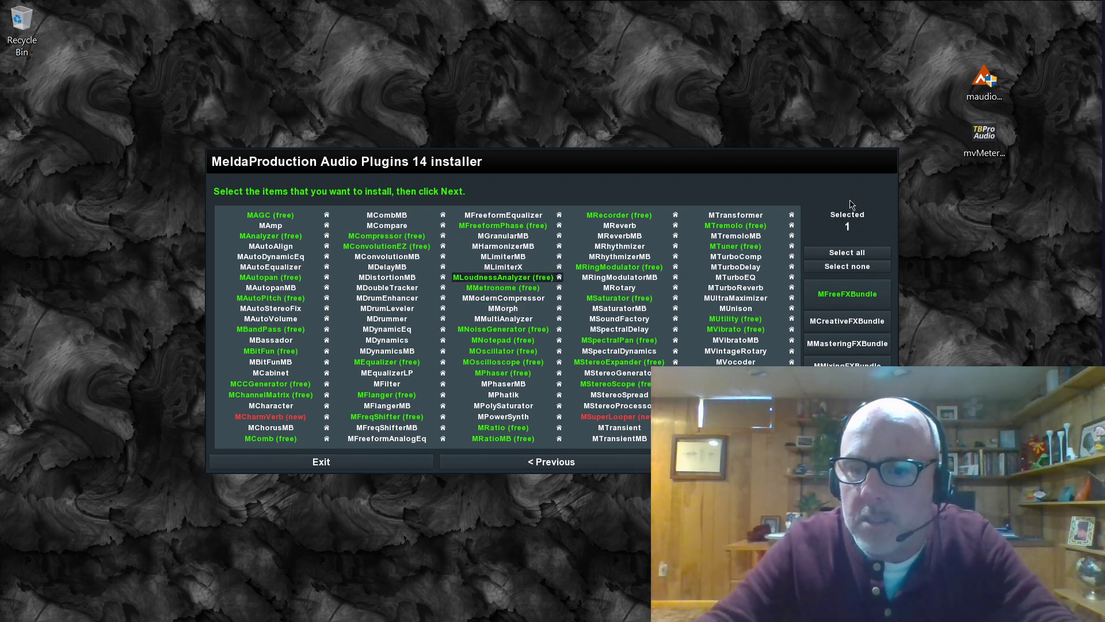
pyautogui.click(774, 462)
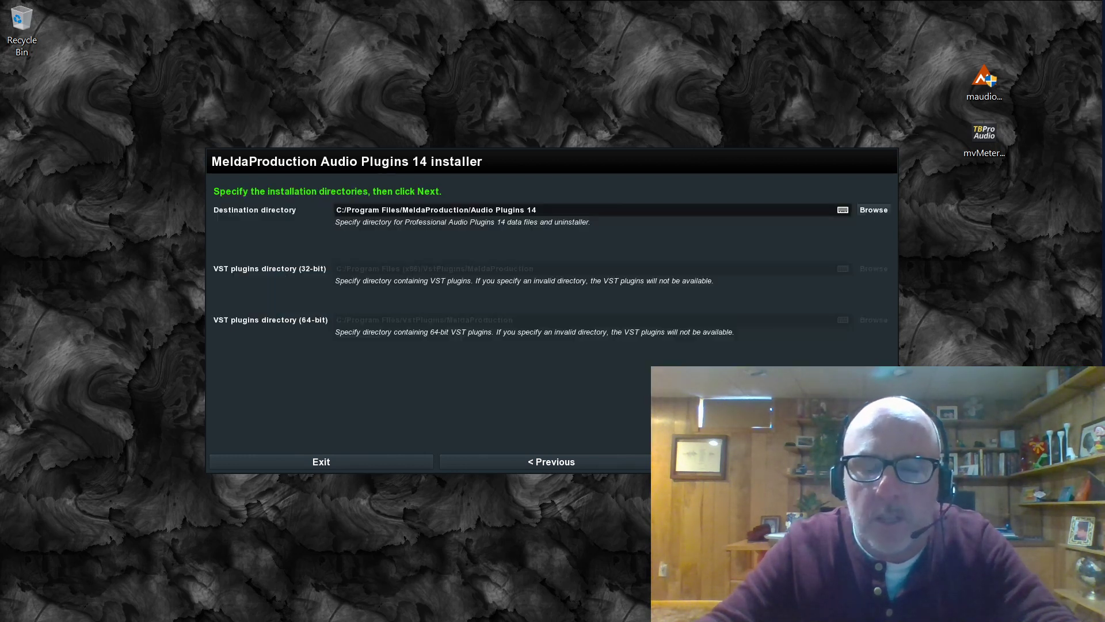
pyautogui.click(775, 461)
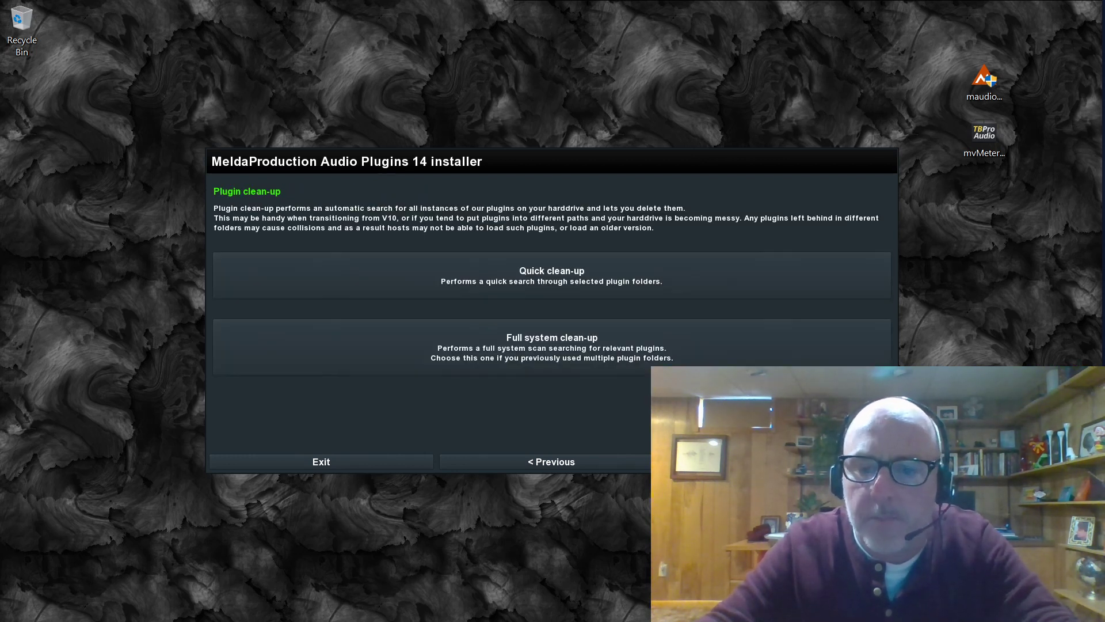
pyautogui.click(774, 462)
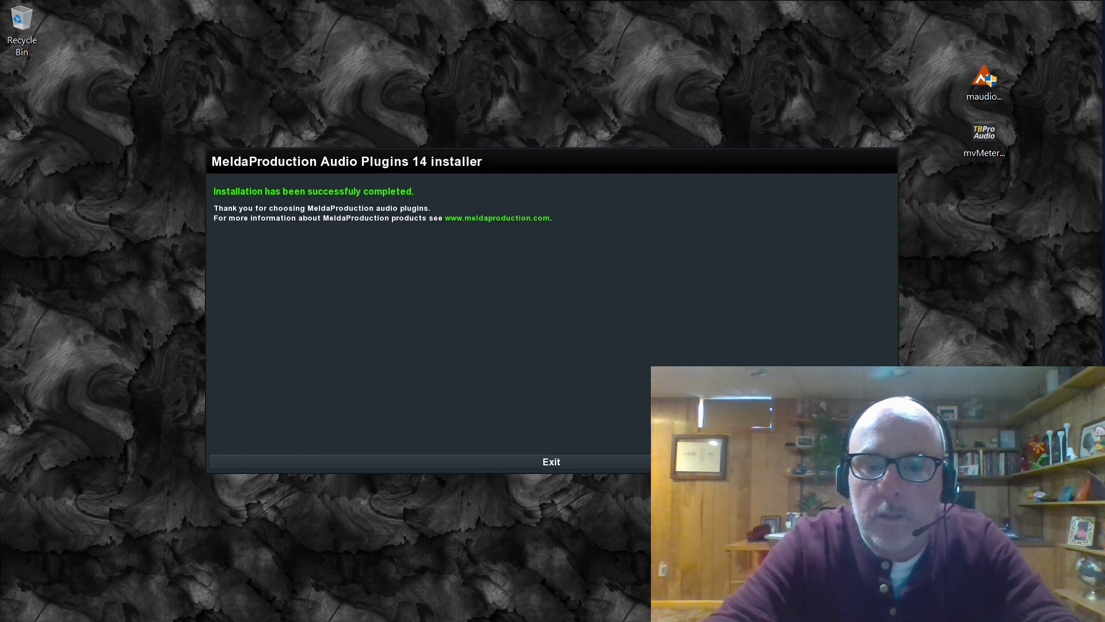
pyautogui.press('Return')
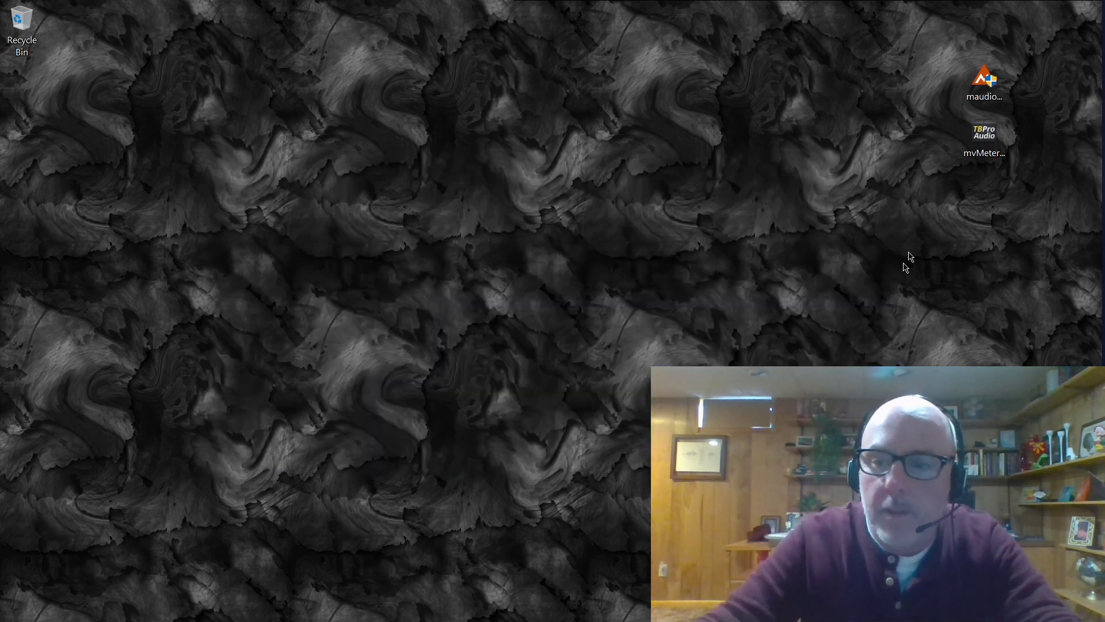
# Launch the mvMeter2 installer from the desktop, agree to continue, and accept the license agreement
pyautogui.doubleClick(984, 138)
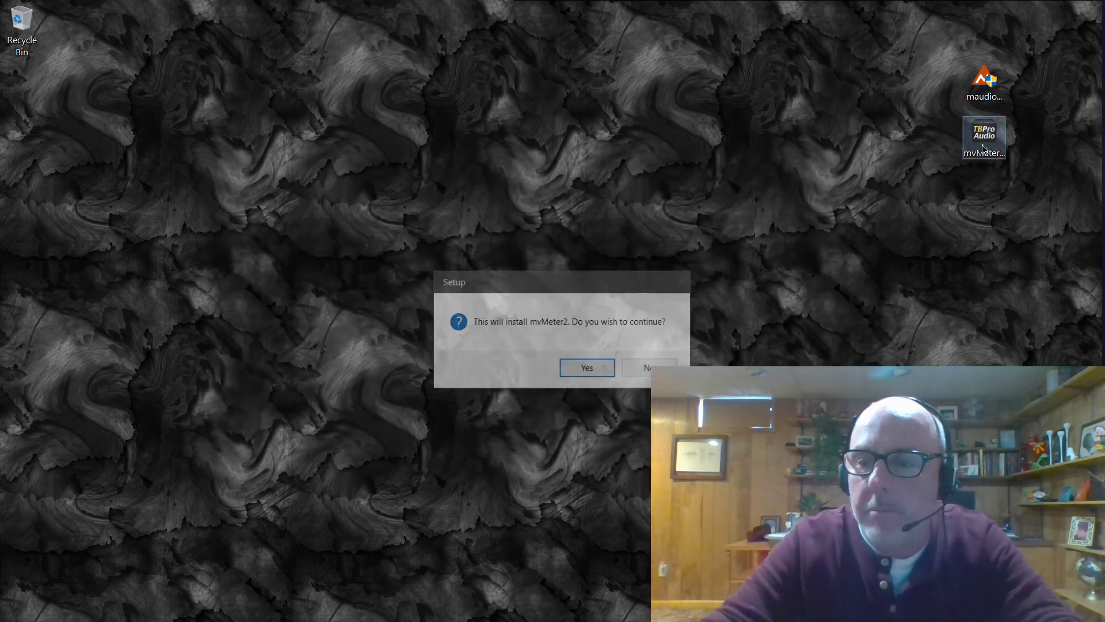
pyautogui.click(576, 368)
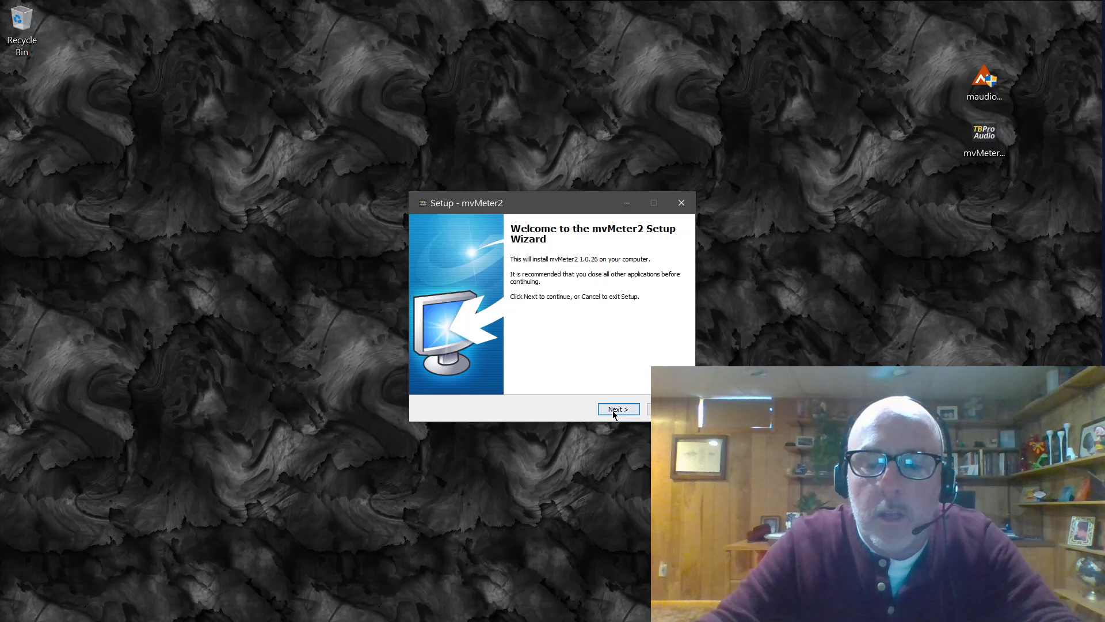
pyautogui.click(612, 410)
pyautogui.click(613, 409)
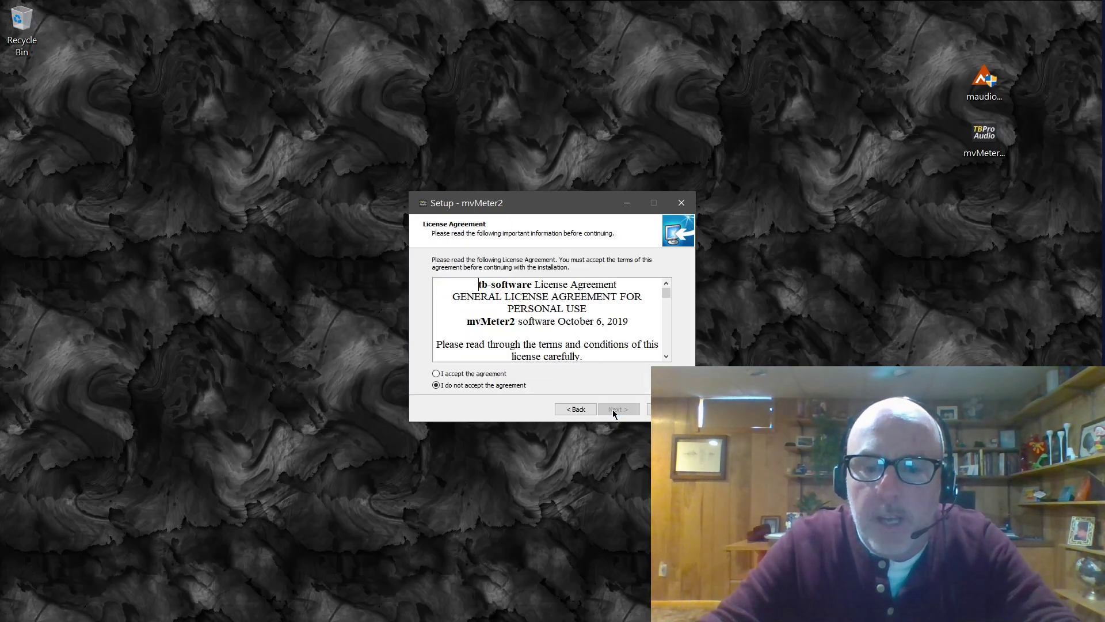
pyautogui.click(473, 373)
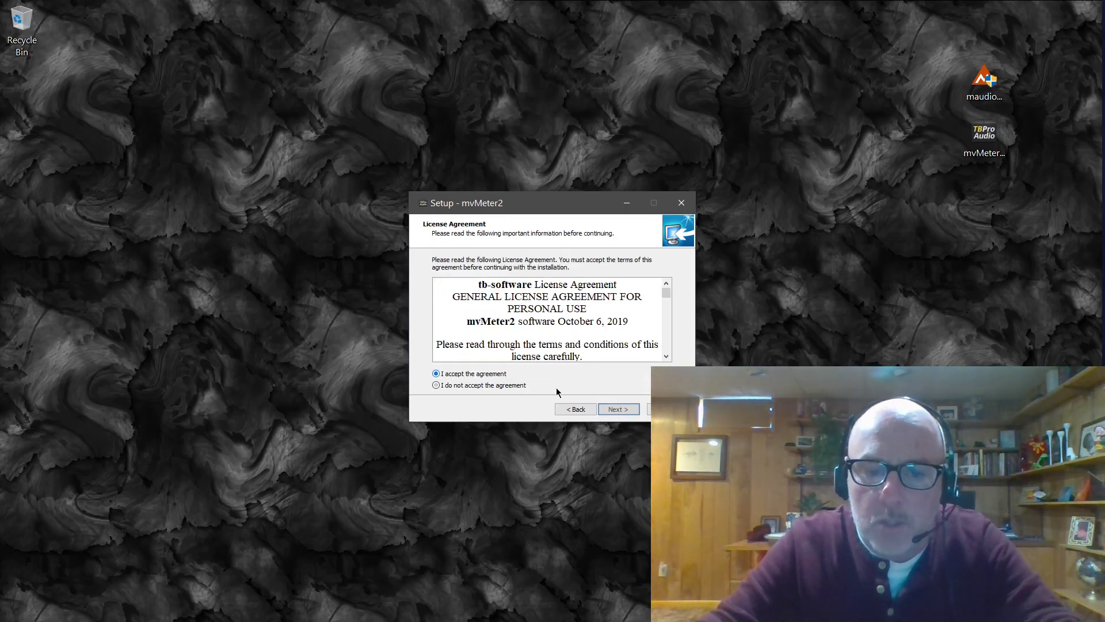
pyautogui.click(630, 409)
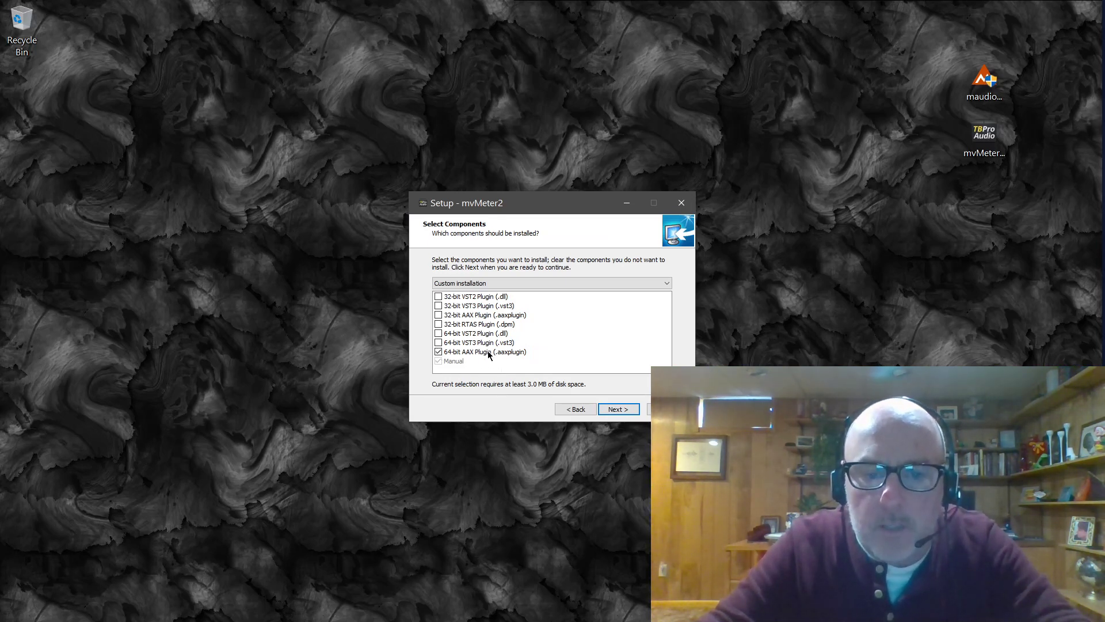
# Start the custom mvMeter2 installation with only the 64-bit AAX Plugin and manual, keeping the default plugin directories
pyautogui.click(615, 410)
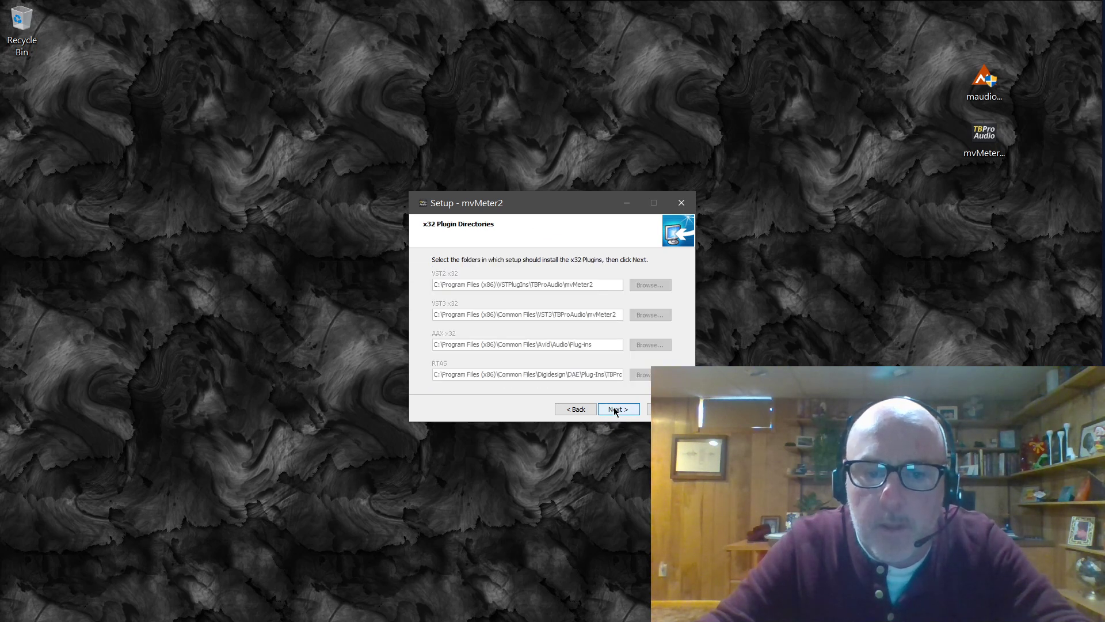
pyautogui.click(615, 410)
pyautogui.click(615, 410)
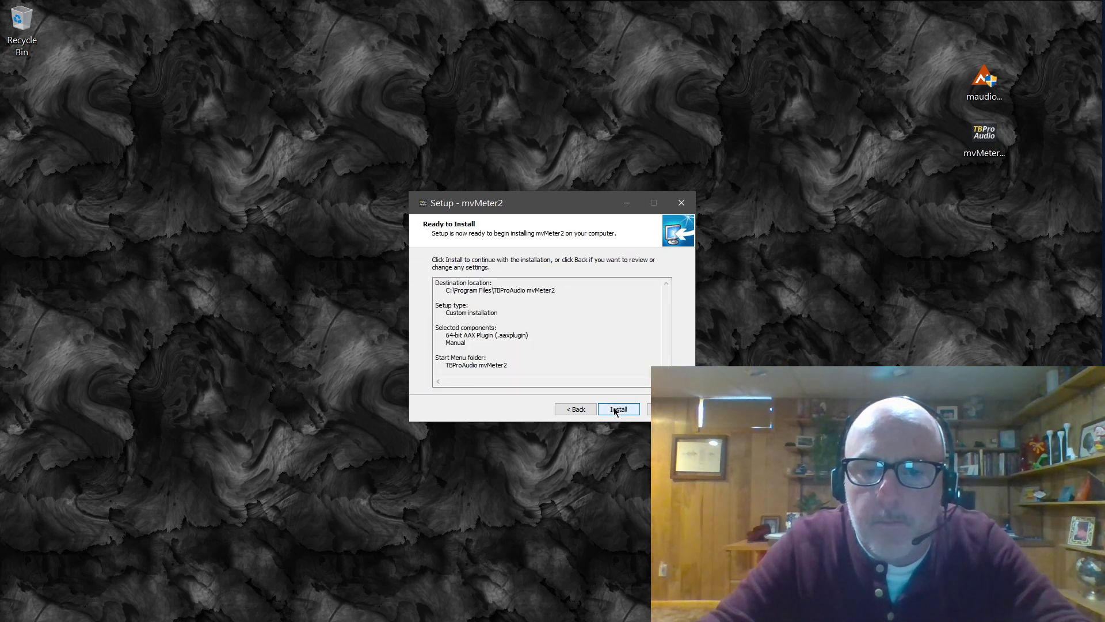
pyautogui.click(614, 410)
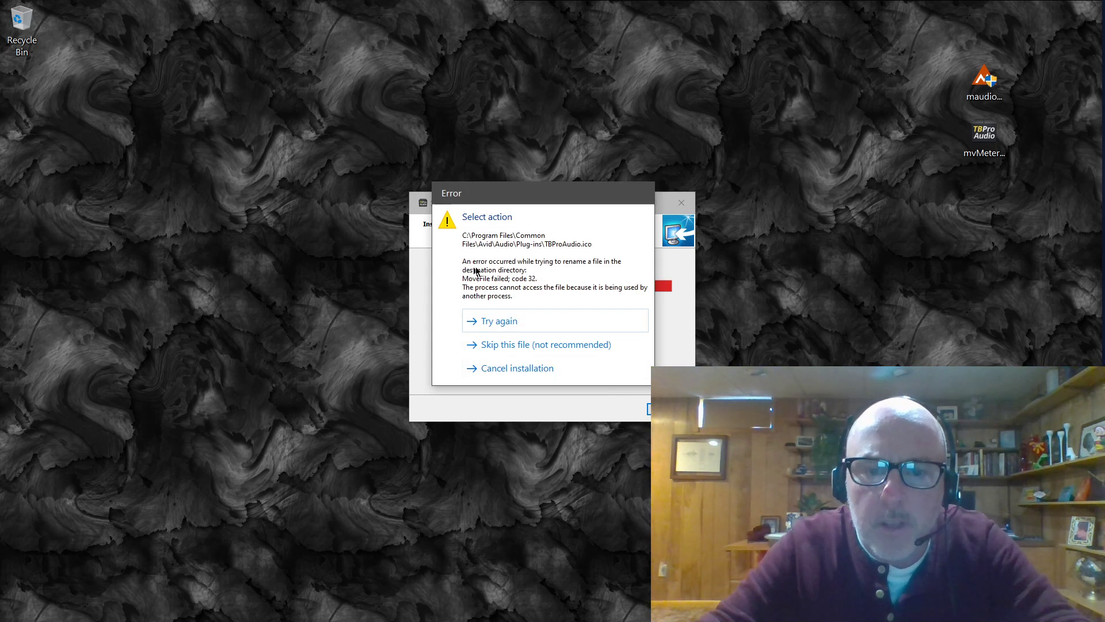
# Retry renaming the locked TBProAudio.ico file twice, then skip that file
pyautogui.click(512, 322)
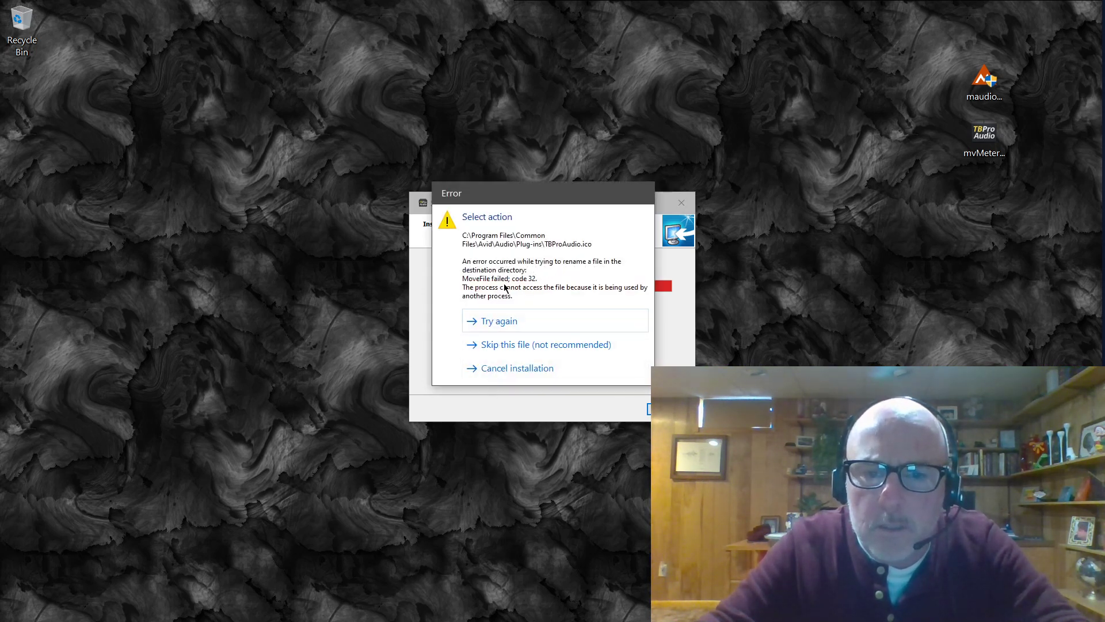
pyautogui.click(486, 324)
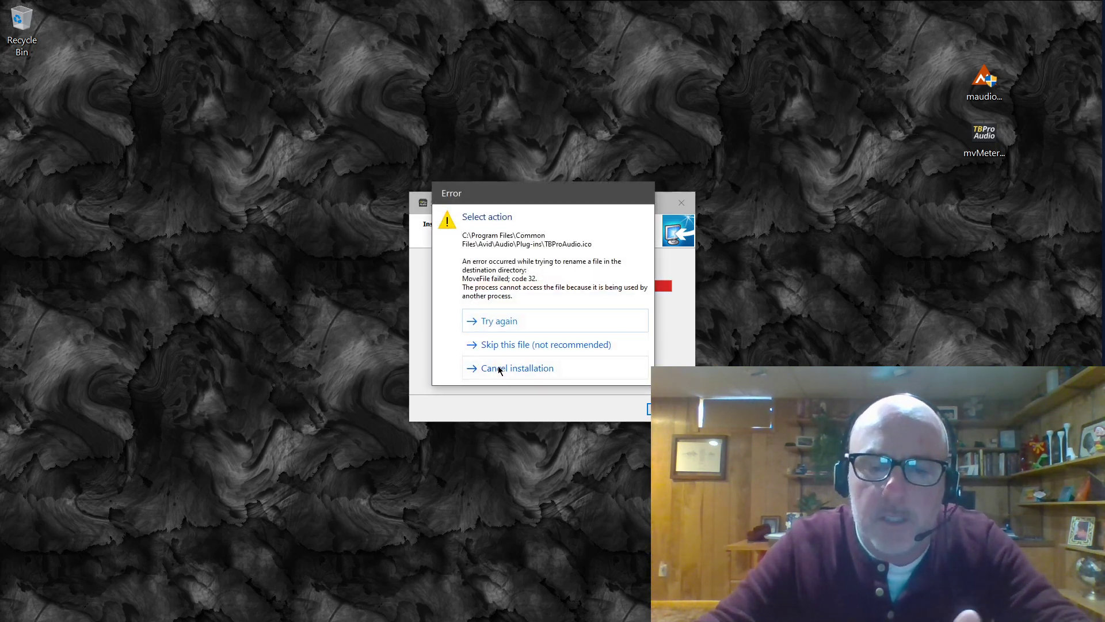
pyautogui.click(494, 345)
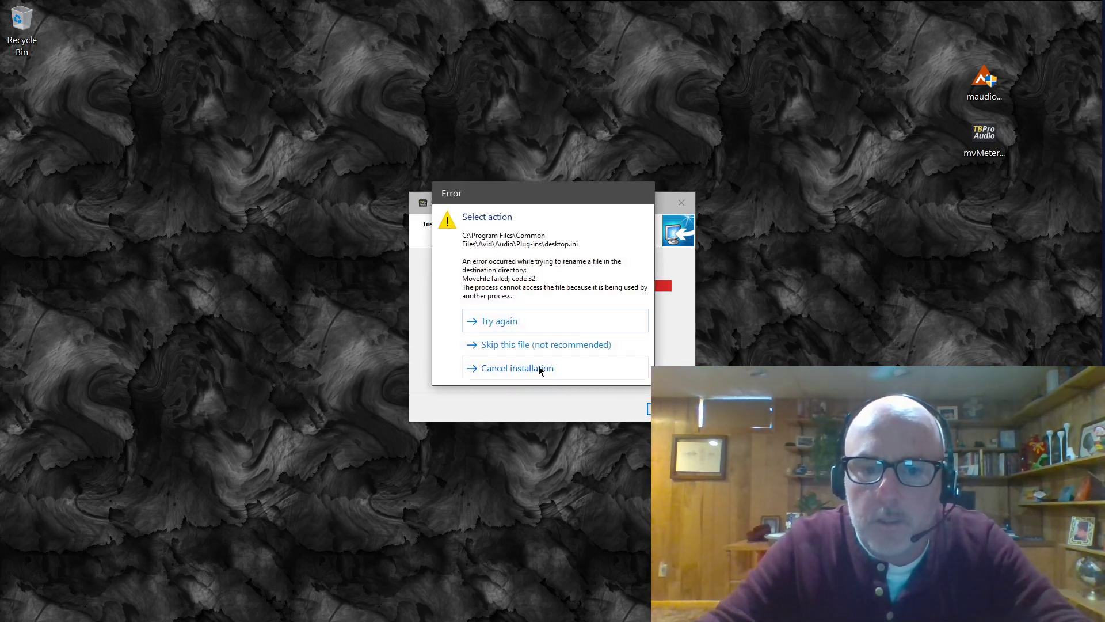
# Cancel the mvMeter2 installation and switch to Pro Tools
pyautogui.click(540, 368)
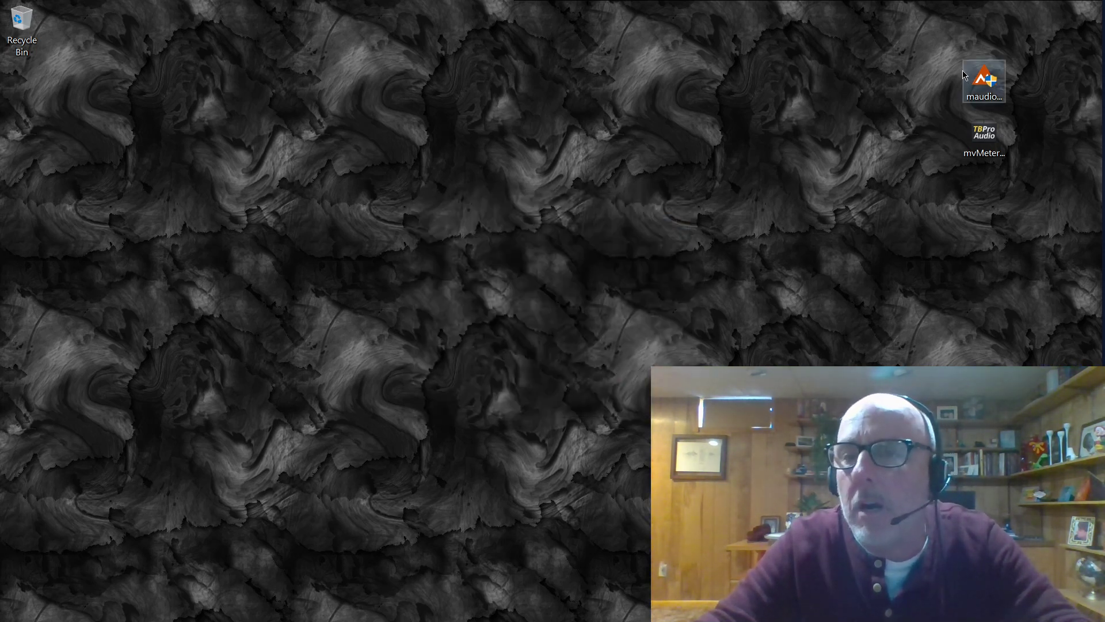
pyautogui.moveTo(1100, 247)
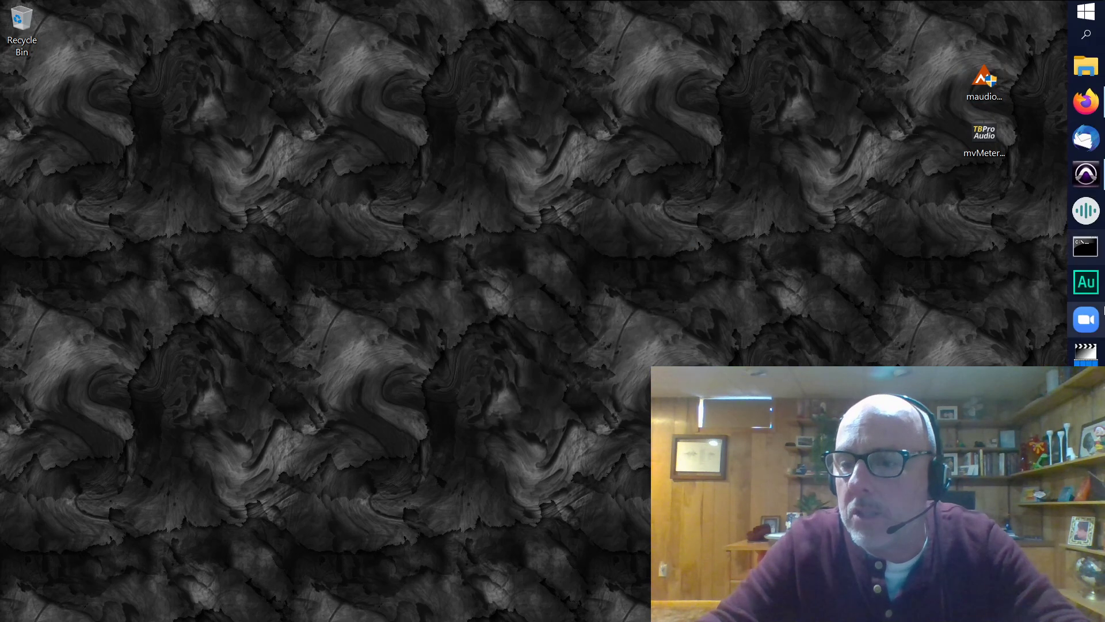
pyautogui.click(1086, 174)
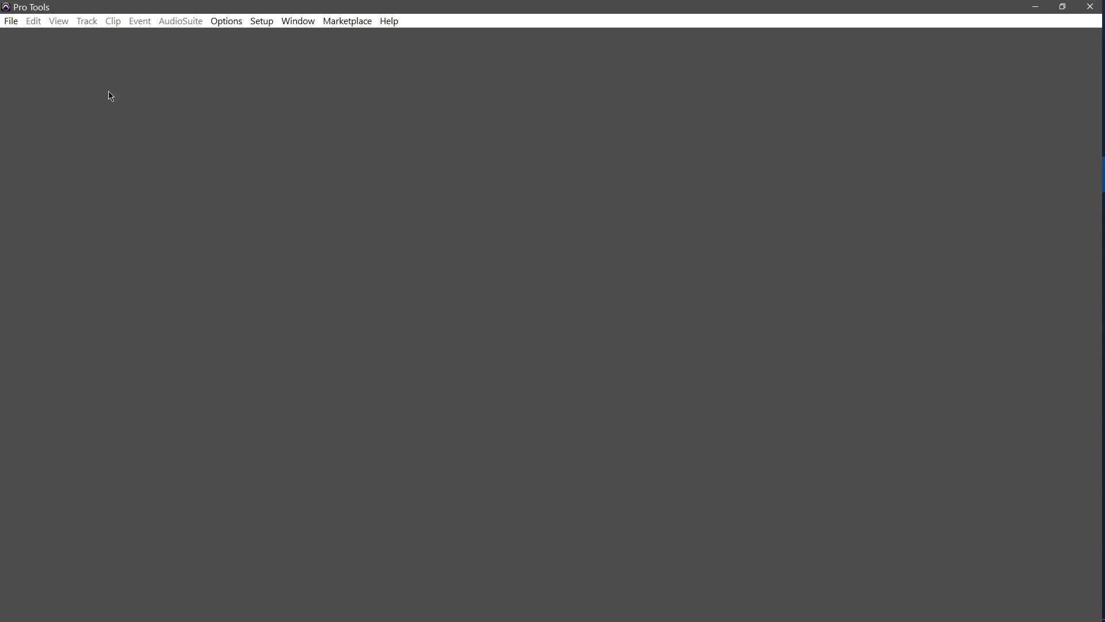
# Create a 48 kHz, 24-bit BWF session named "Default Desk" on the Desktop and maximize its Edit window
pyautogui.click(10, 22)
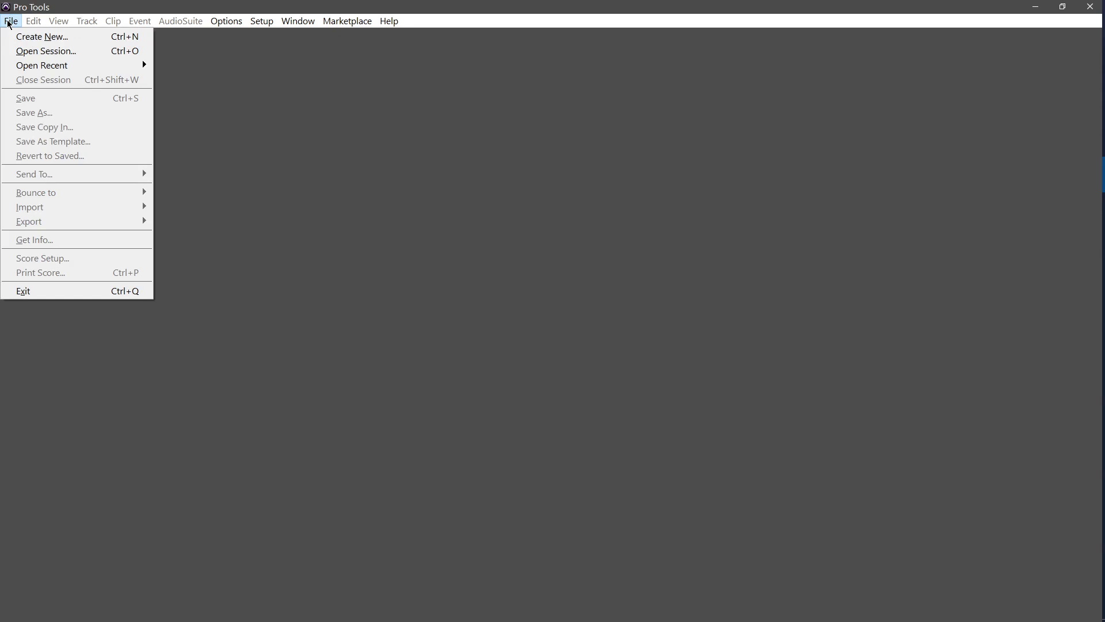
pyautogui.click(12, 44)
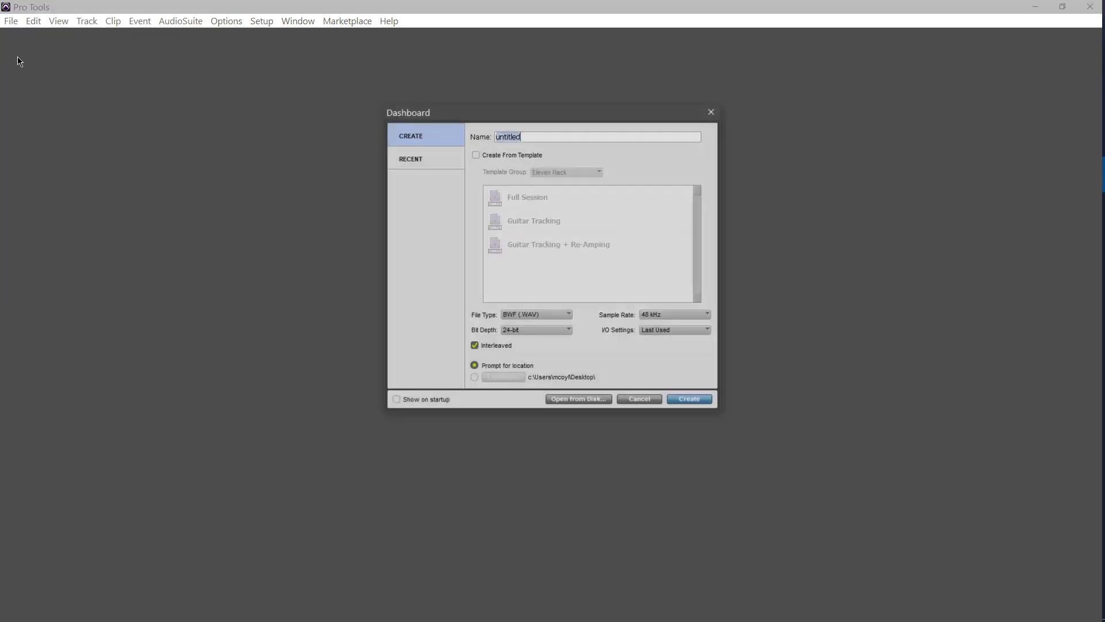
pyautogui.write('Defaul')
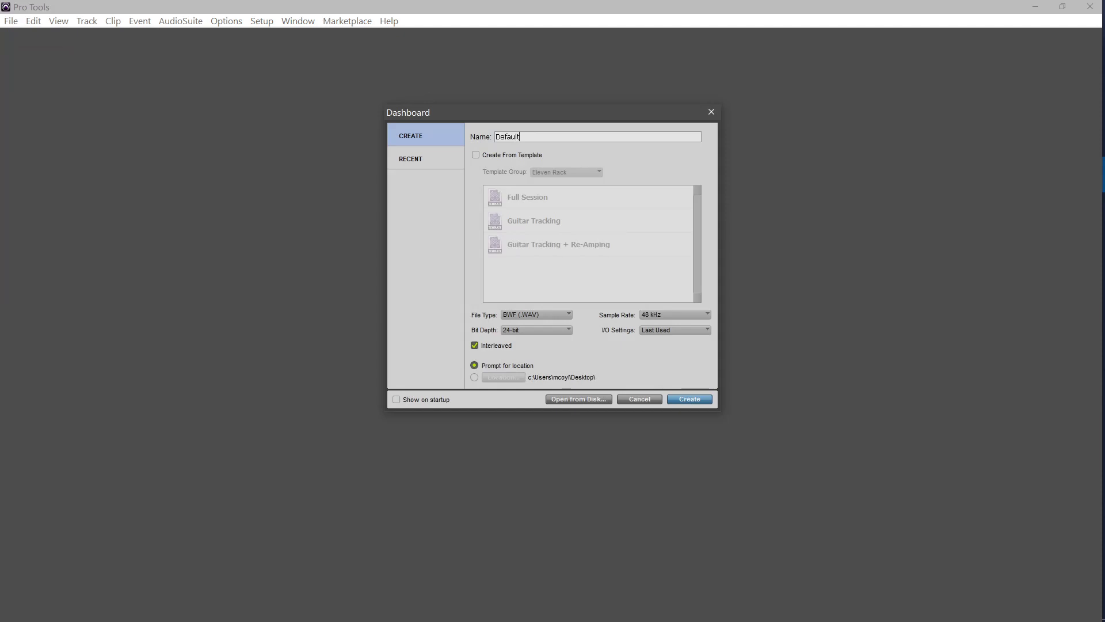
pyautogui.write('t Desk')
pyautogui.click(679, 399)
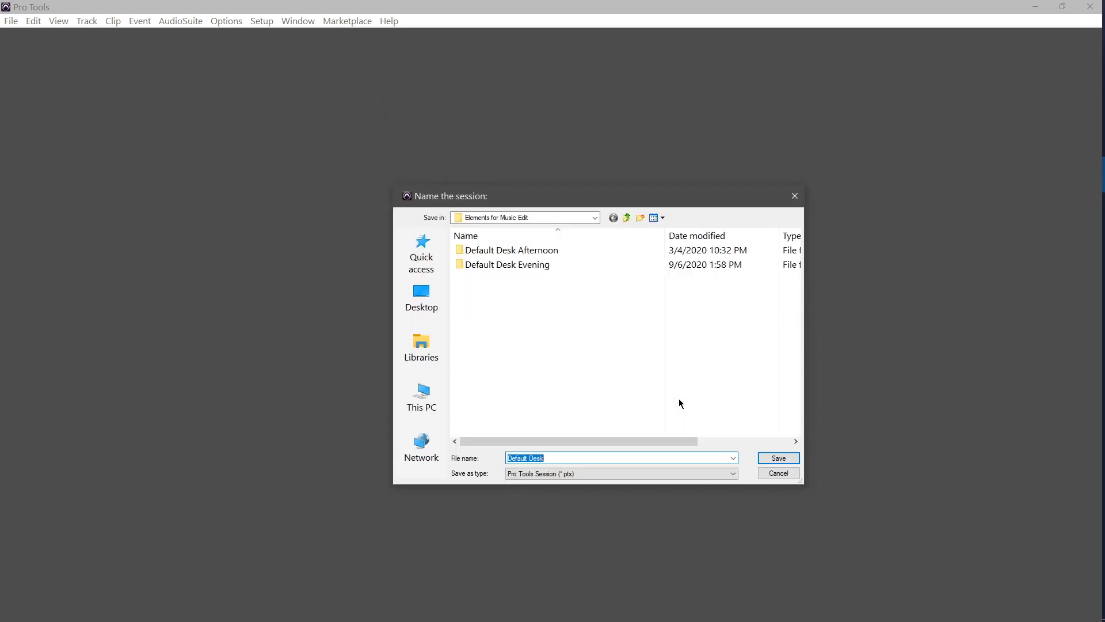
pyautogui.click(420, 305)
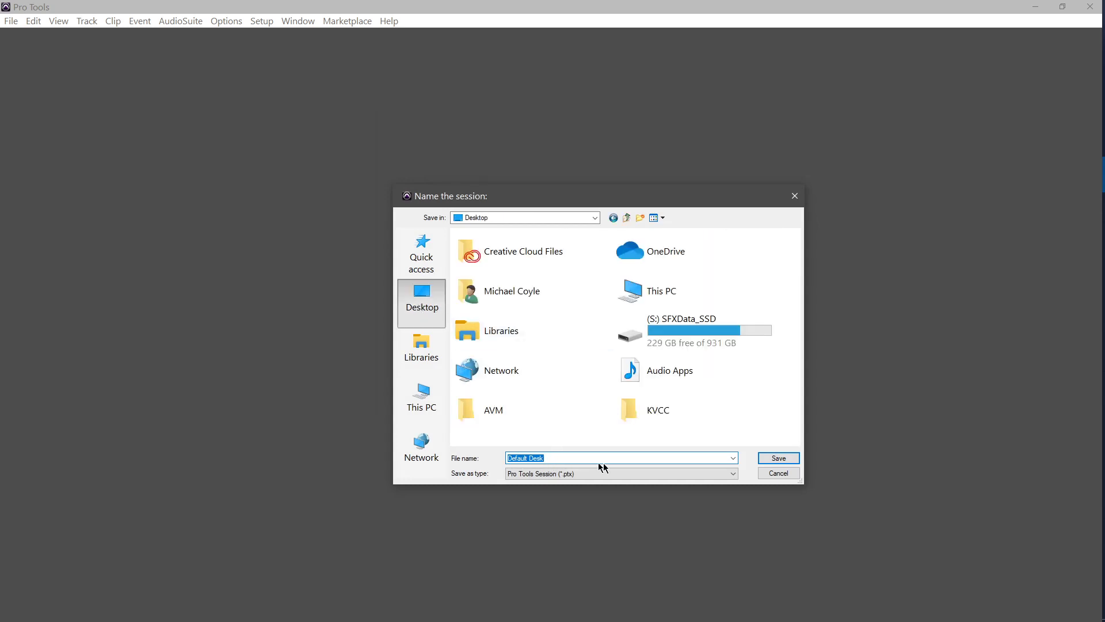
pyautogui.click(777, 458)
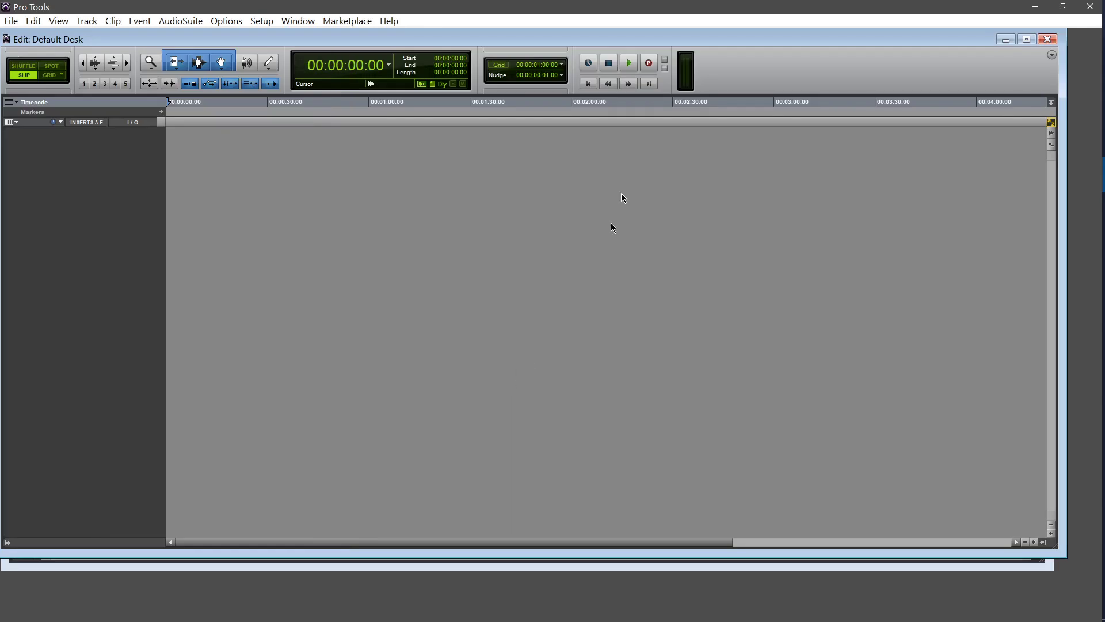
pyautogui.doubleClick(568, 36)
# Move the Default Desk session folder toward the middle of the Windows desktop, and return to Pro Tools
pyautogui.click(1036, 7)
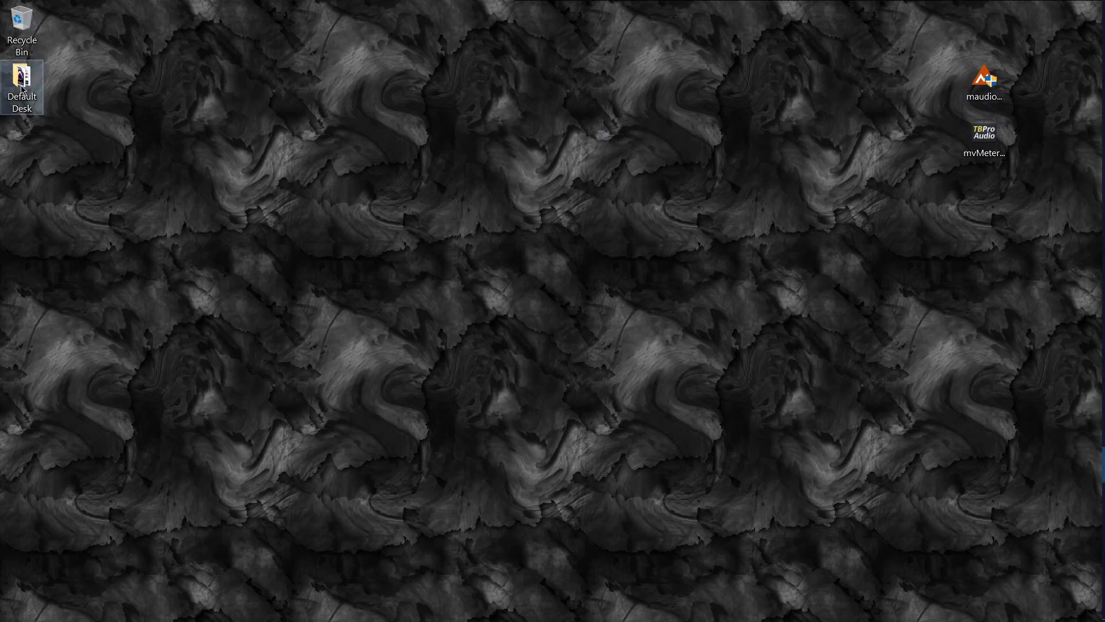
pyautogui.moveTo(22, 84); pyautogui.dragTo(502, 138)
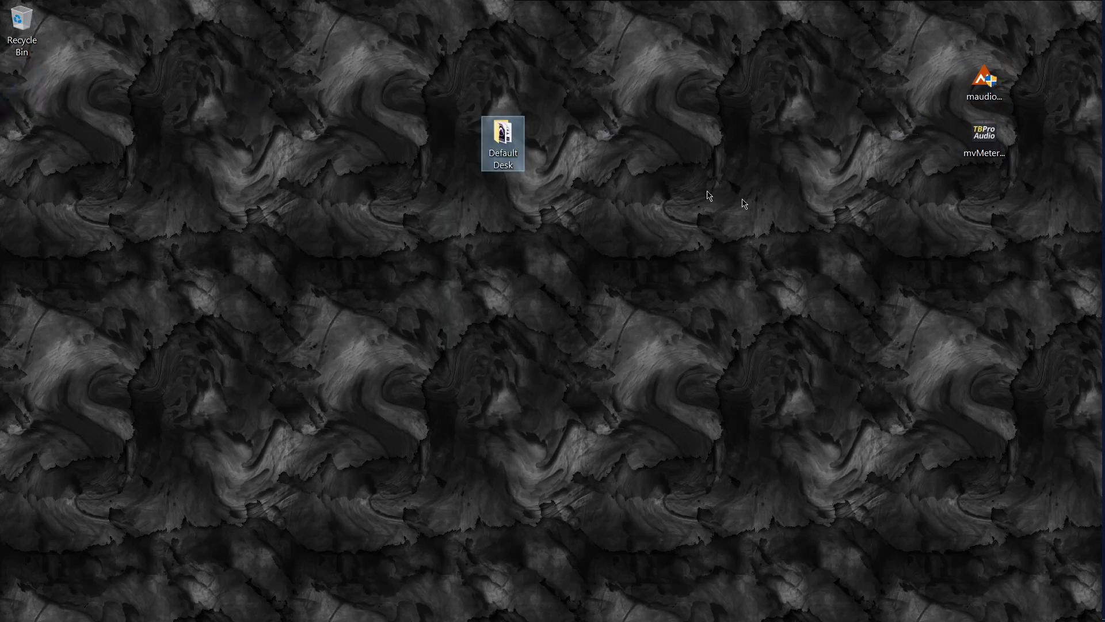
pyautogui.moveTo(1100, 103)
pyautogui.click(1095, 173)
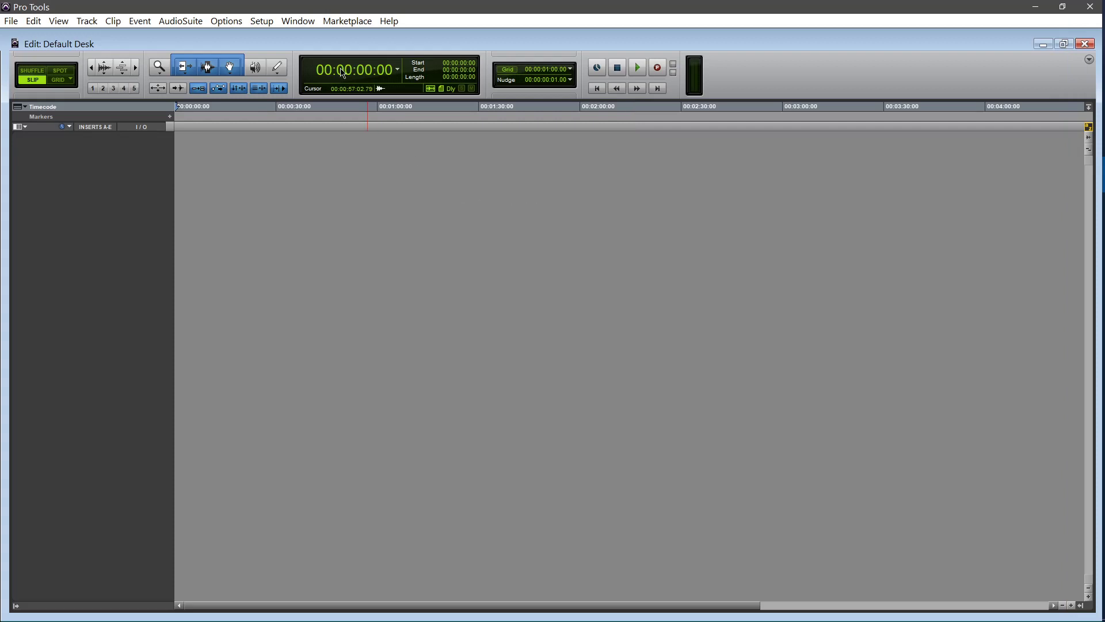
# Review Session Setup, keeping the timecode rate at 23.976 FPS and the Feet+Frames rate at 24, and close it
pyautogui.click(267, 22)
pyautogui.click(274, 137)
pyautogui.moveTo(569, 266); pyautogui.dragTo(327, 167)
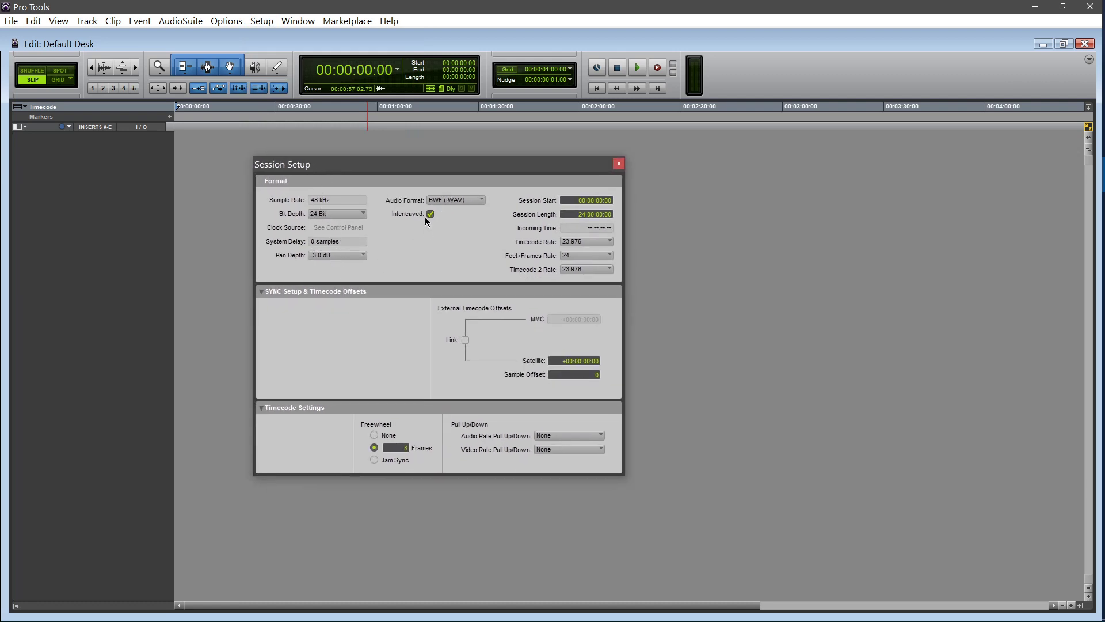
pyautogui.click(599, 245)
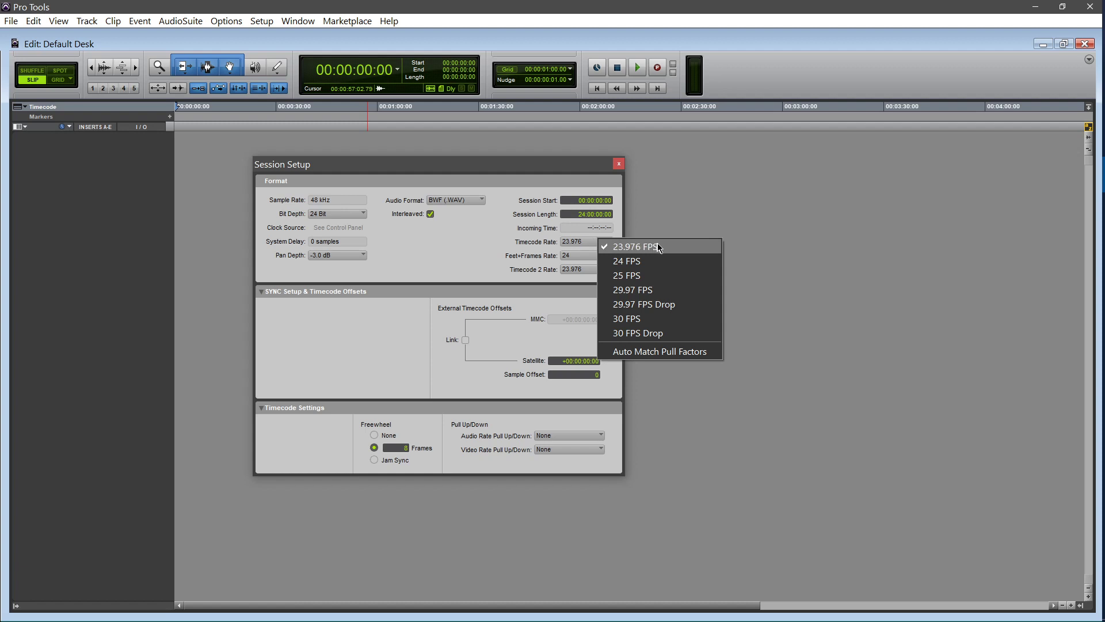
pyautogui.click(692, 251)
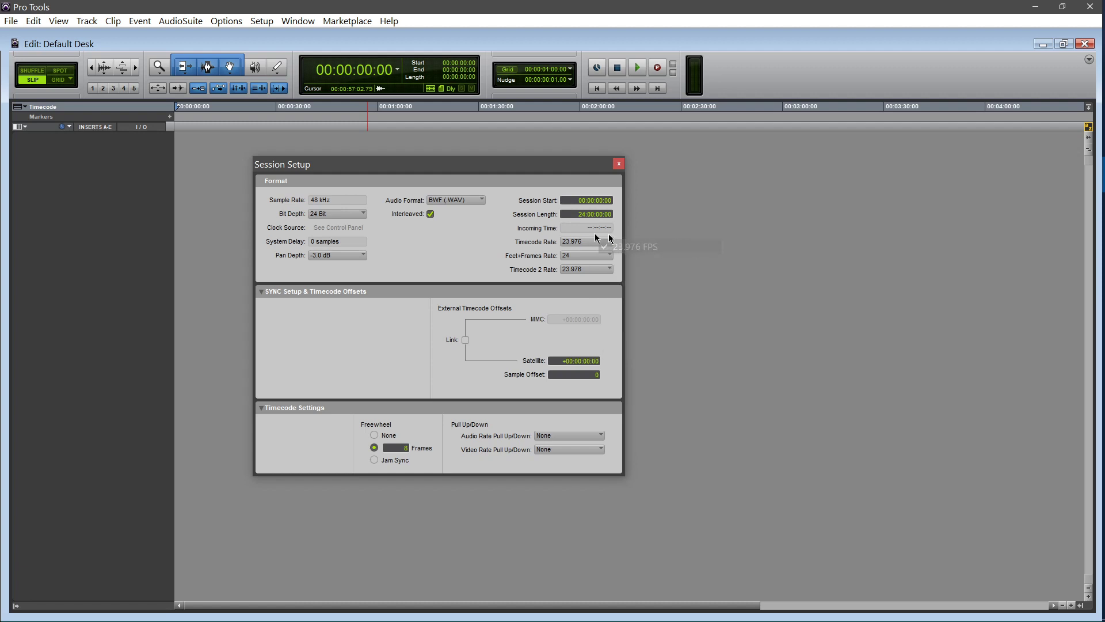
pyautogui.click(570, 256)
pyautogui.click(580, 259)
pyautogui.click(619, 164)
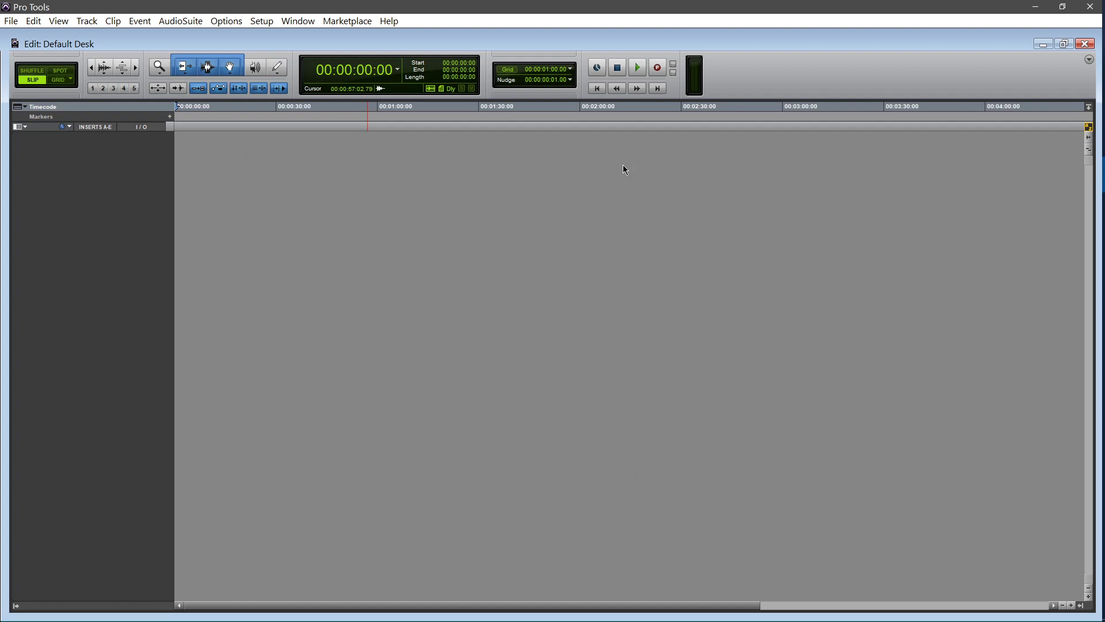
# Open I/O Setup and examine its input, output and bus path lists
pyautogui.click(260, 21)
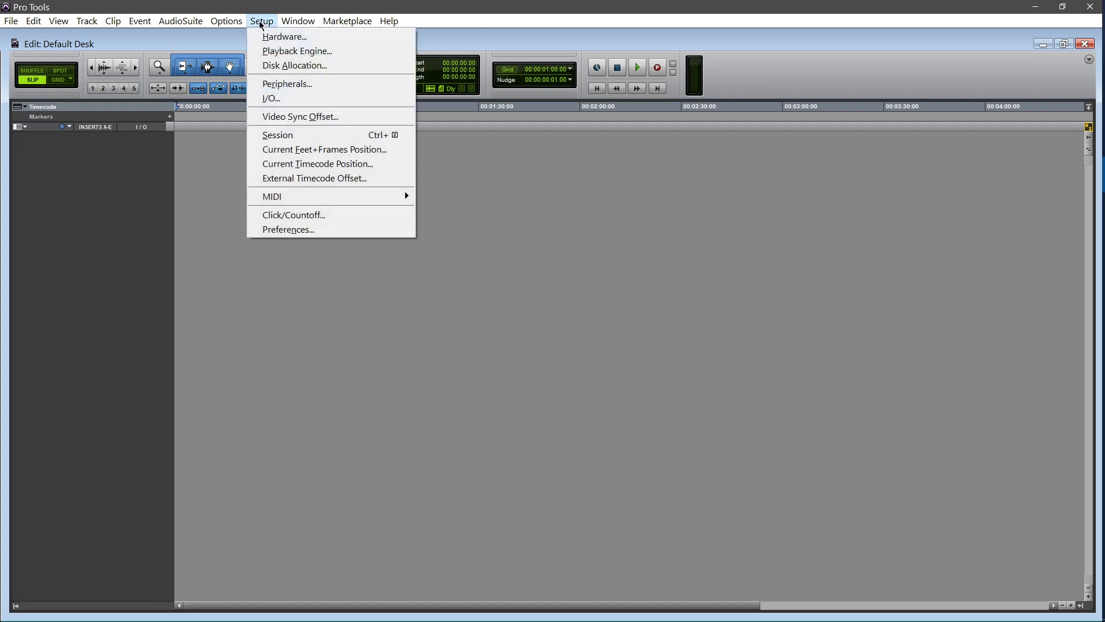
pyautogui.click(270, 99)
pyautogui.moveTo(380, 87); pyautogui.dragTo(366, 137)
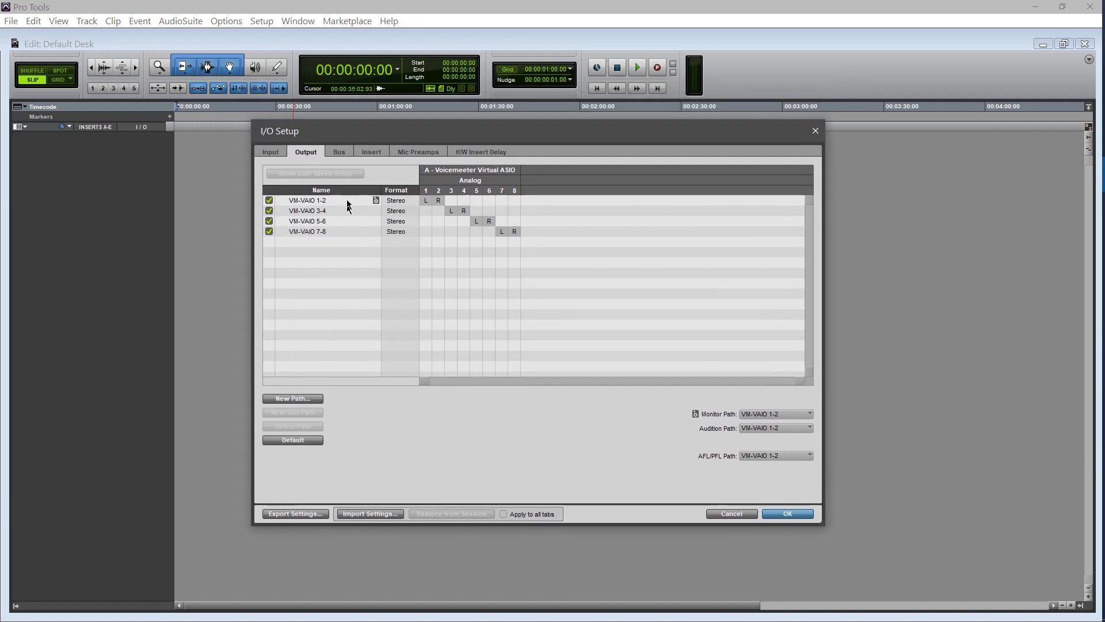
pyautogui.click(275, 152)
pyautogui.click(309, 154)
pyautogui.click(268, 152)
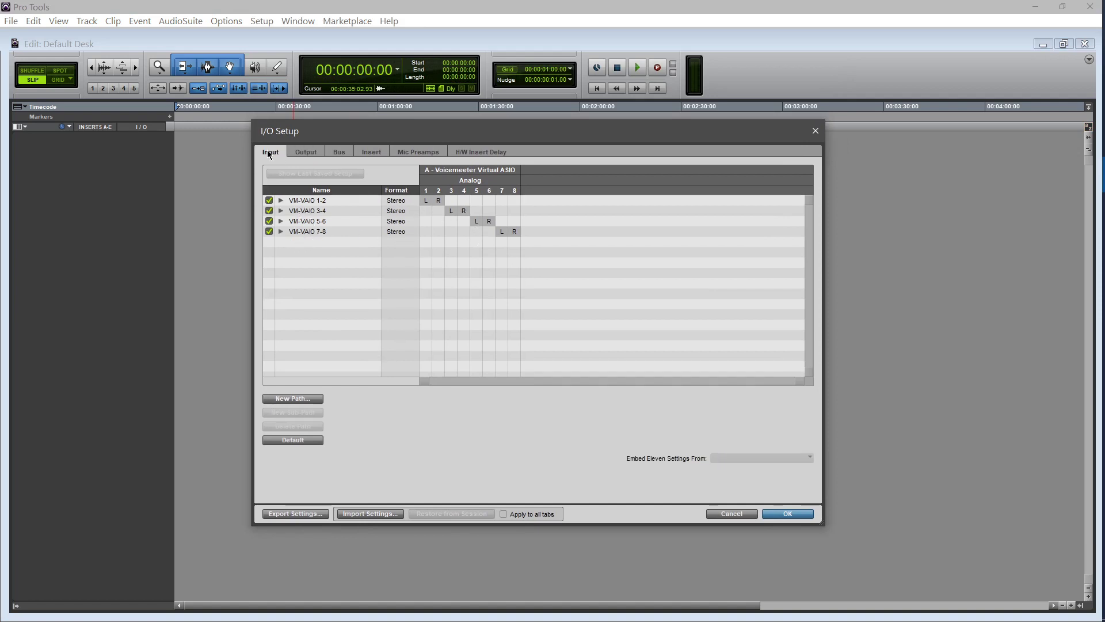
pyautogui.click(302, 151)
pyautogui.click(272, 155)
pyautogui.click(338, 152)
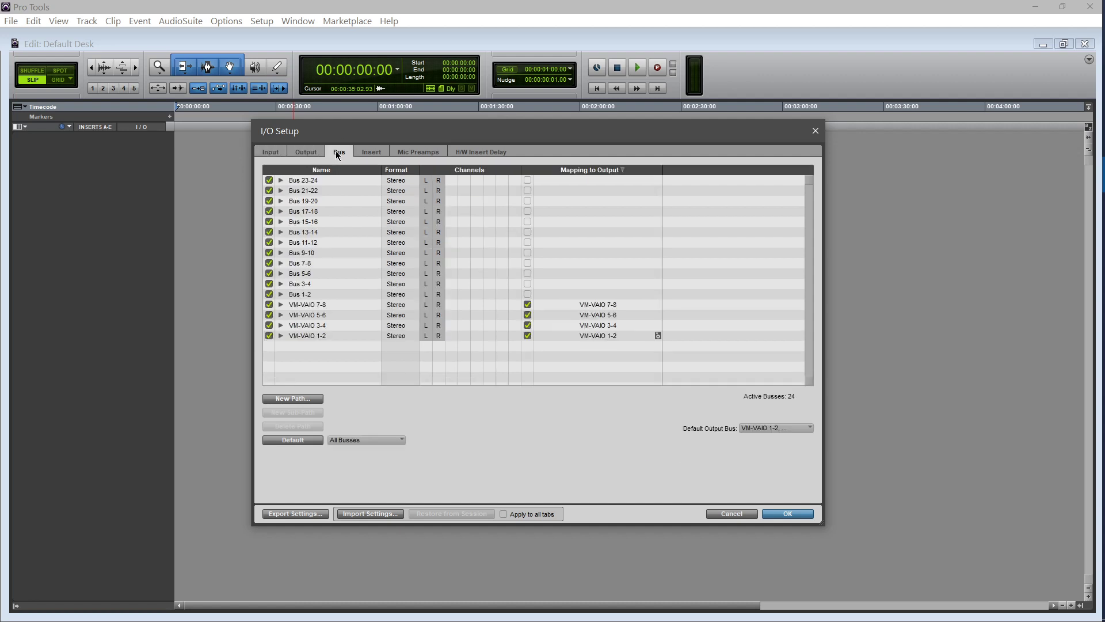
pyautogui.click(302, 154)
# Delete all the default VM-VAIO paths from both the input and output lists in I/O Setup
pyautogui.click(274, 153)
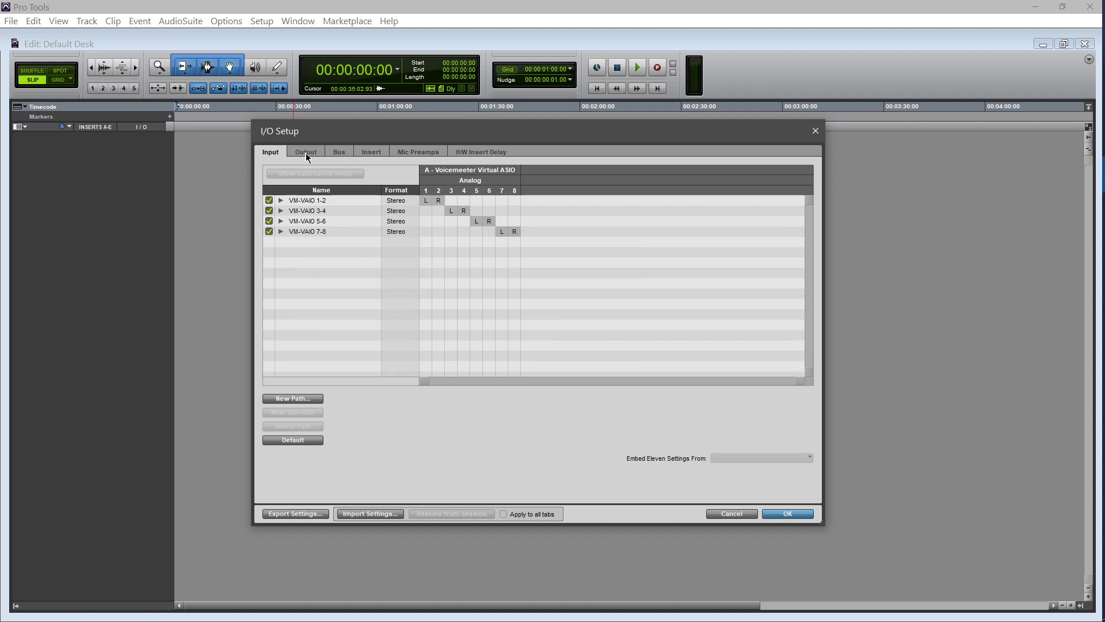
pyautogui.hotkey('ctrl', 'a')
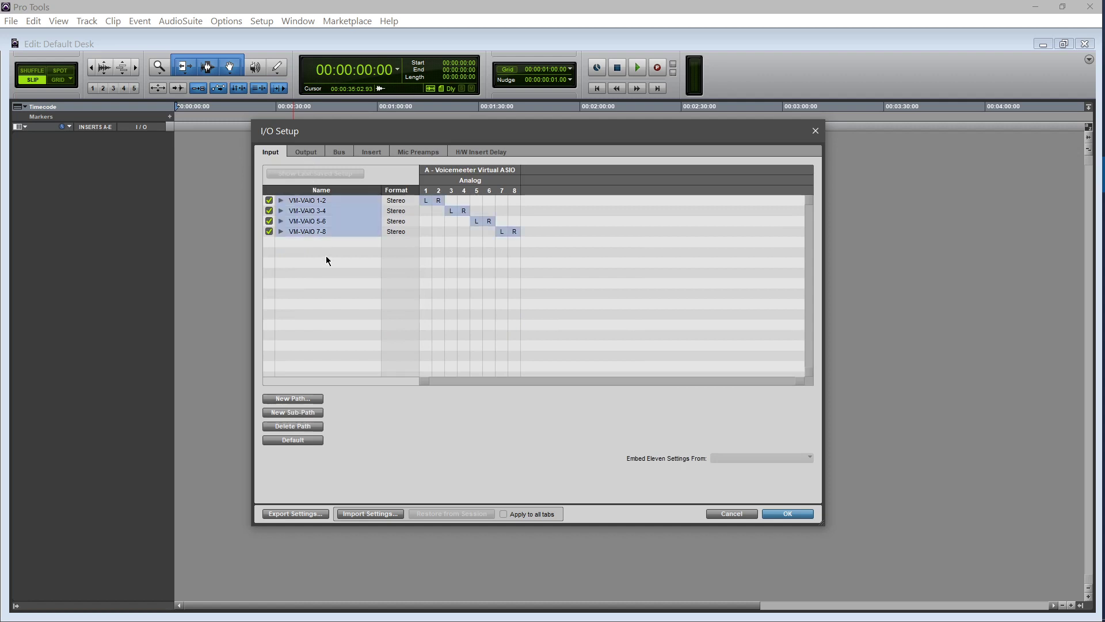
pyautogui.click(306, 425)
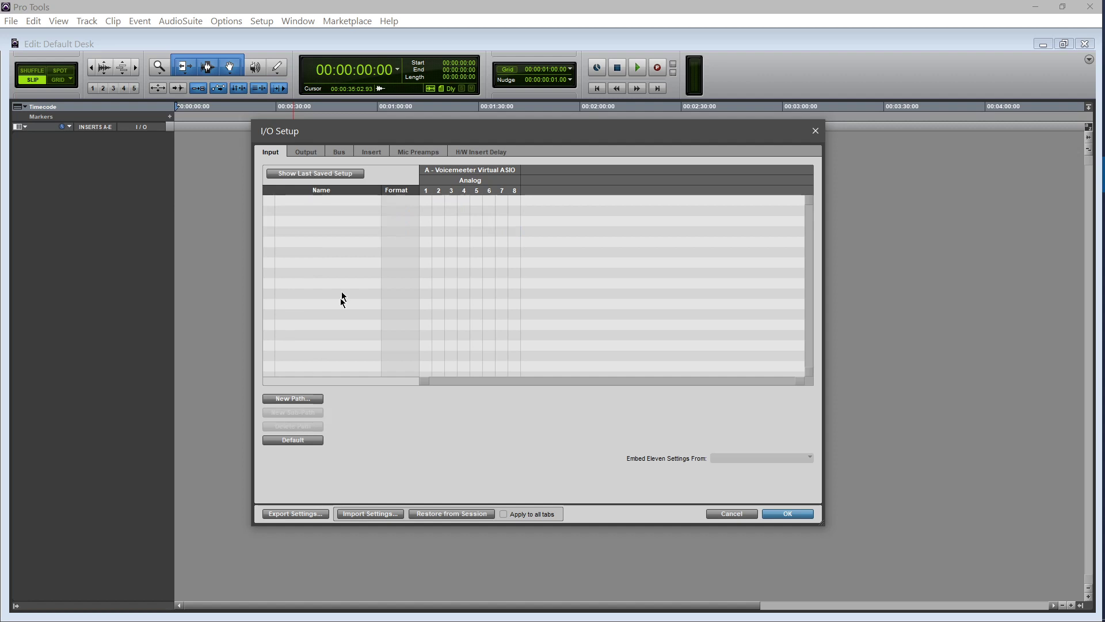
pyautogui.click(300, 154)
pyautogui.hotkey('ctrl', 'a')
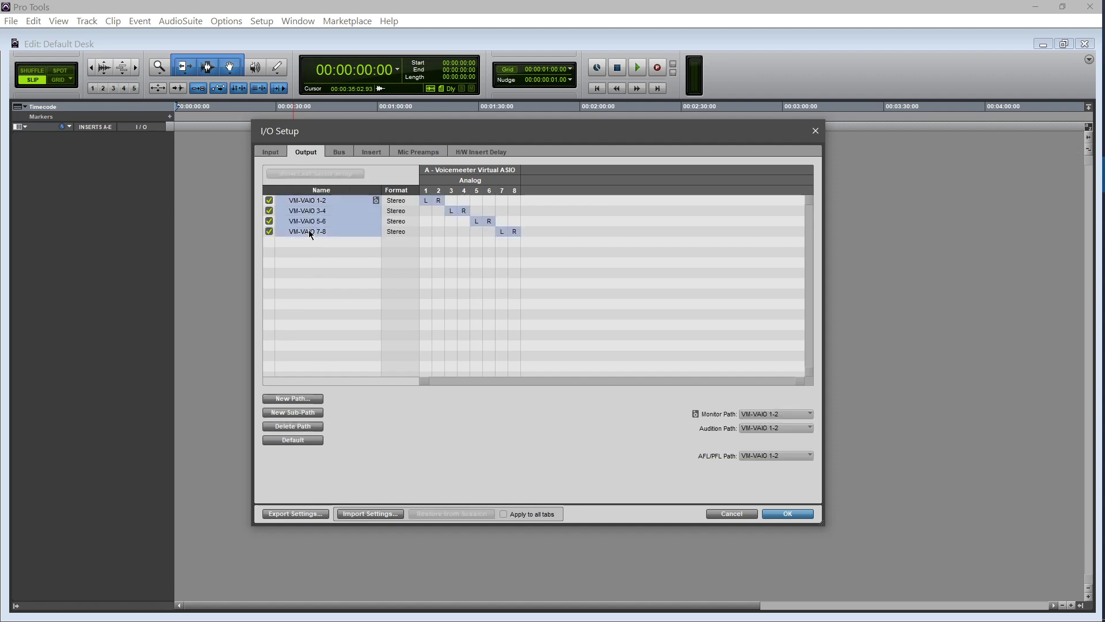
pyautogui.press('Delete')
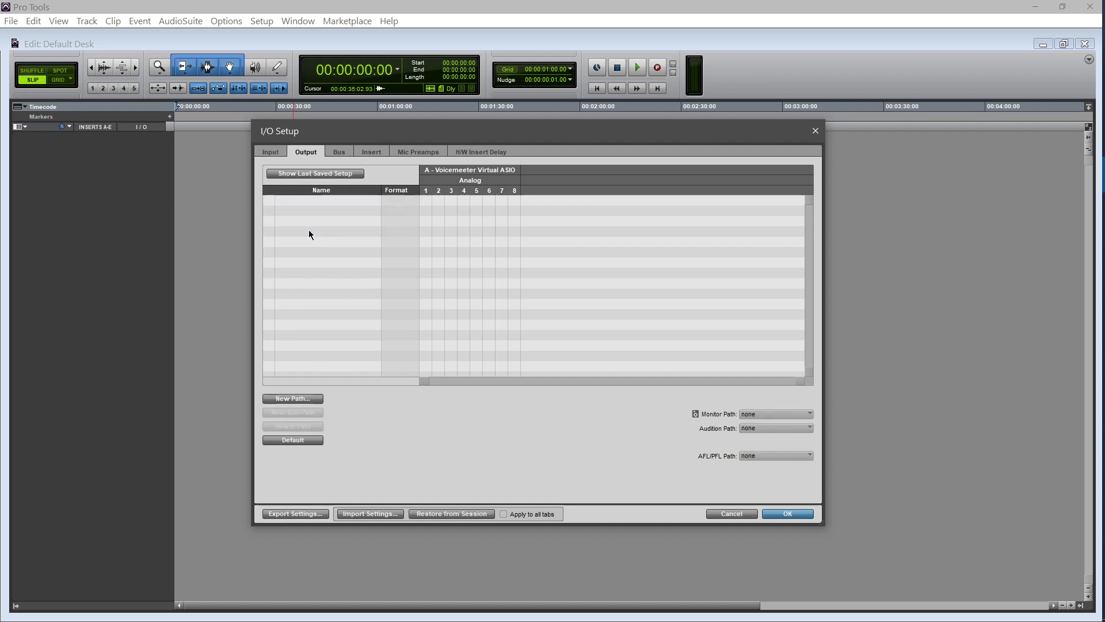
# Delete all the remaining default buses from the bus list in I/O Setup
pyautogui.click(339, 152)
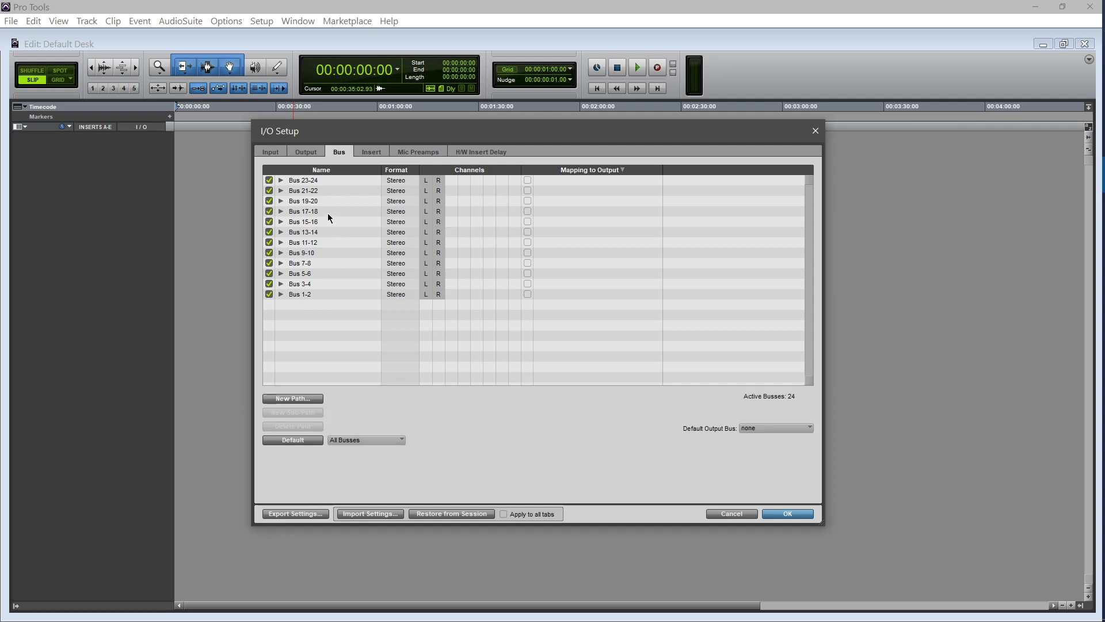
pyautogui.hotkey('ctrl', 'a')
pyautogui.press('Delete')
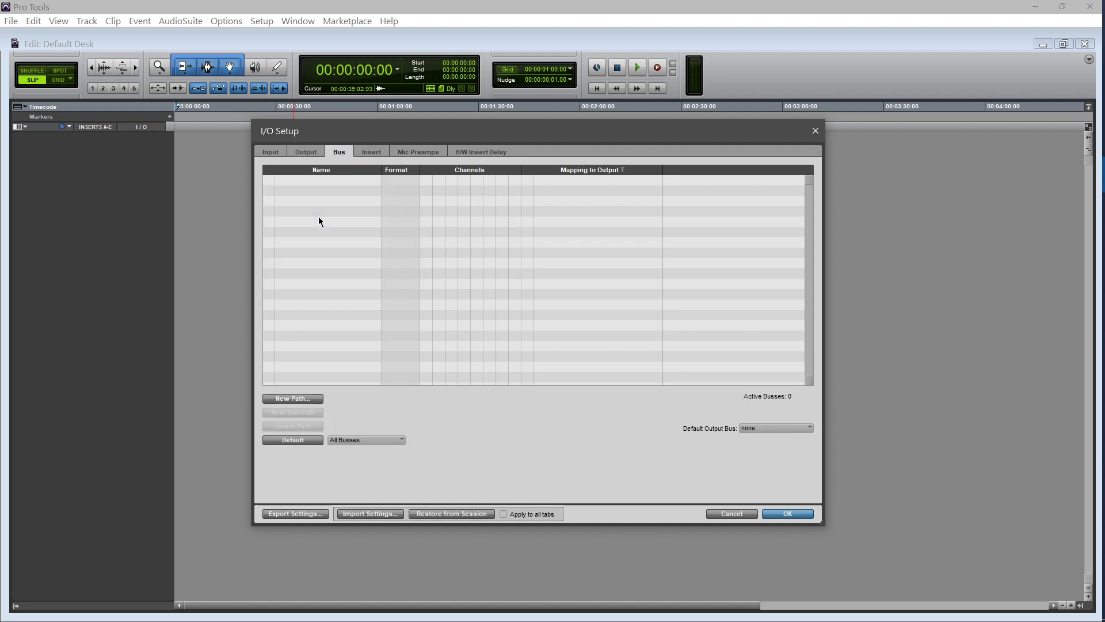
# Create one stereo input path named "Mic Stereo" with default channel assignments
pyautogui.click(289, 150)
pyautogui.click(271, 152)
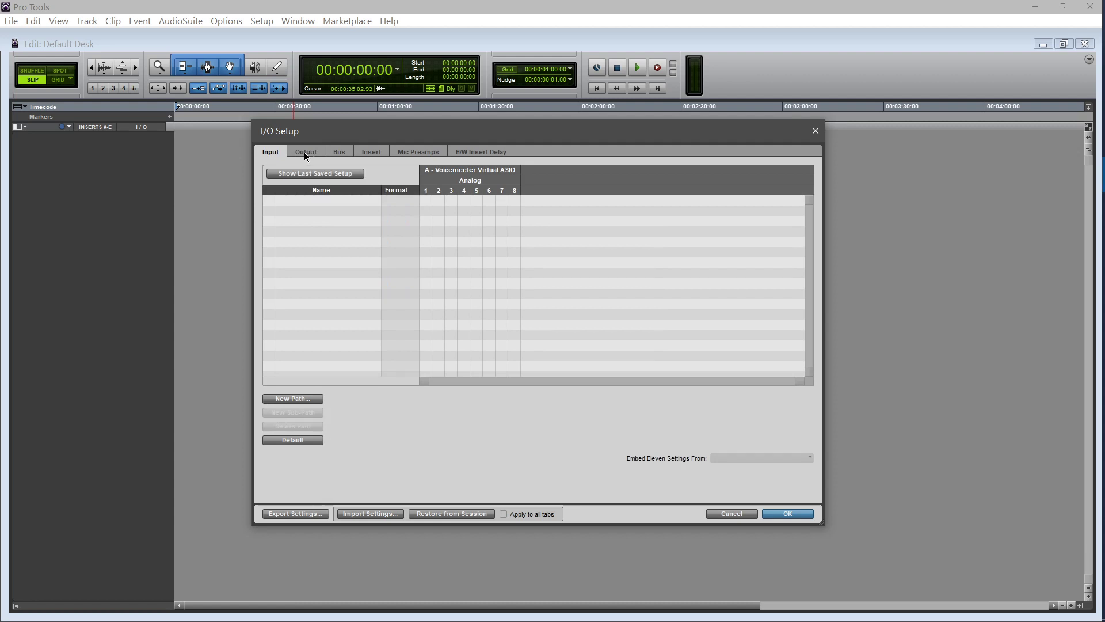
pyautogui.click(306, 398)
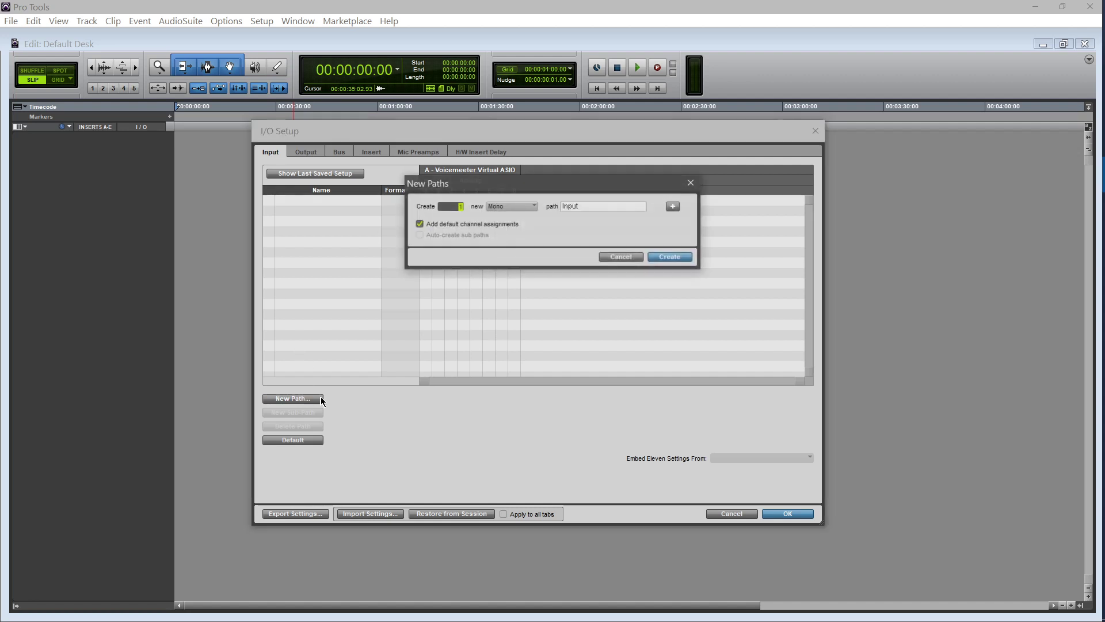
pyautogui.click(508, 206)
pyautogui.click(522, 227)
pyautogui.doubleClick(559, 206)
pyautogui.write('M')
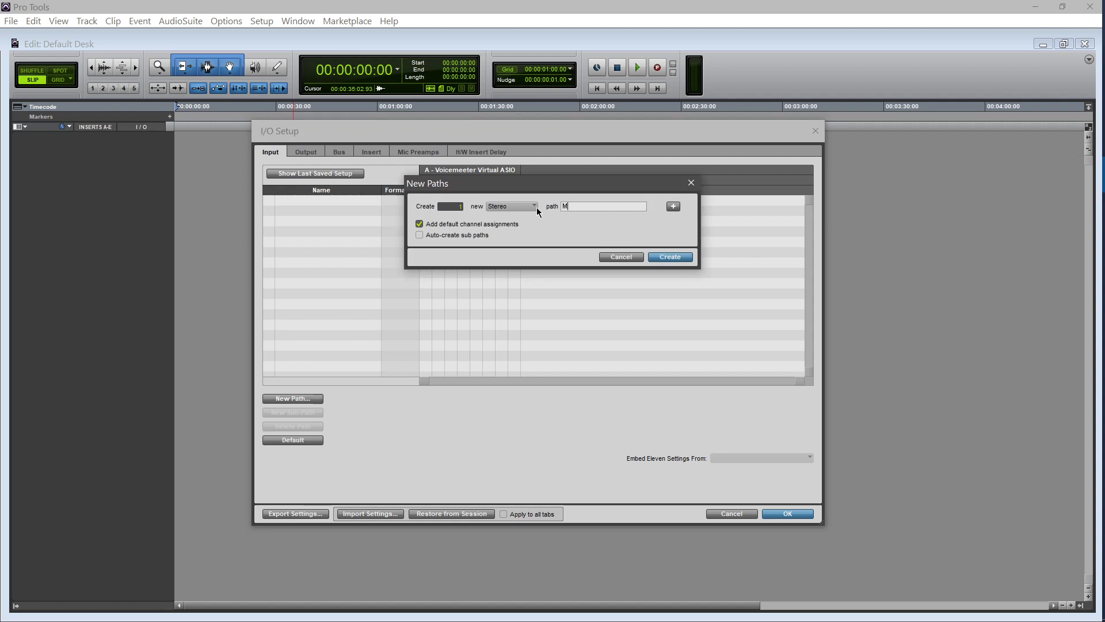
pyautogui.write('ic Ster')
pyautogui.press('BackSpace')
pyautogui.press('BackSpace')
pyautogui.press('Return')
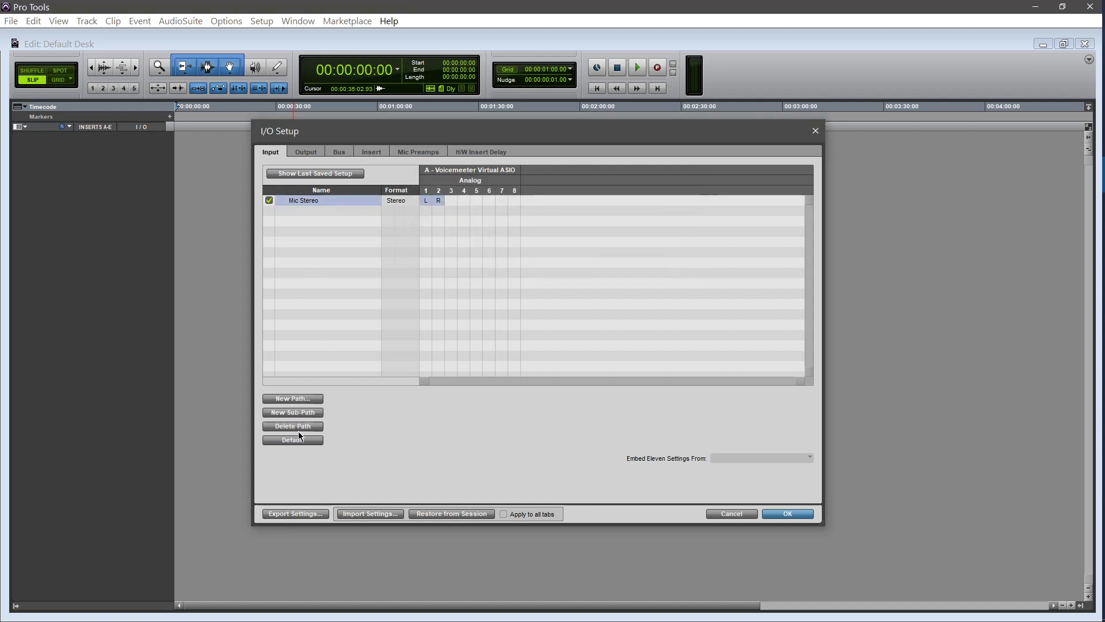
# Add two mono sub-paths with default channel assignments under Mic Stereo and edit their names
pyautogui.click(292, 411)
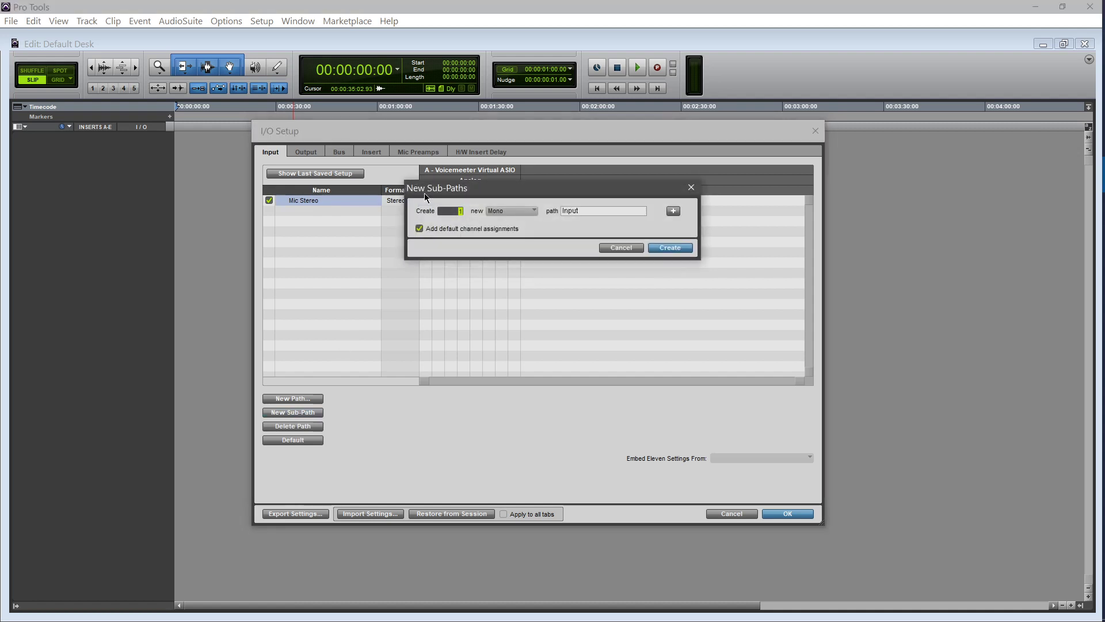
pyautogui.click(671, 247)
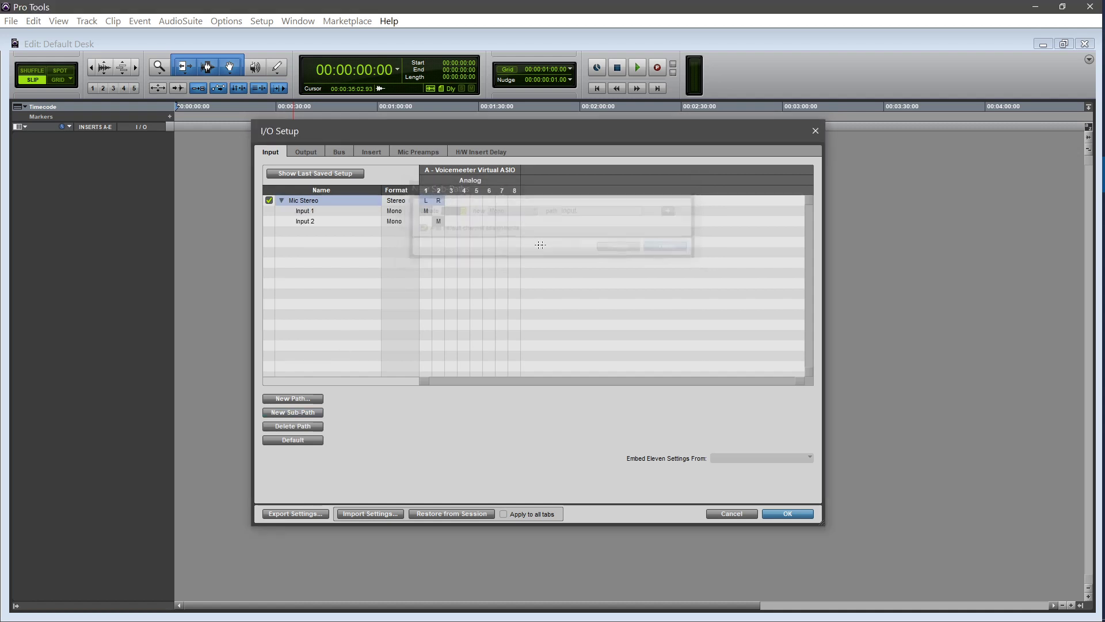
pyautogui.doubleClick(317, 211)
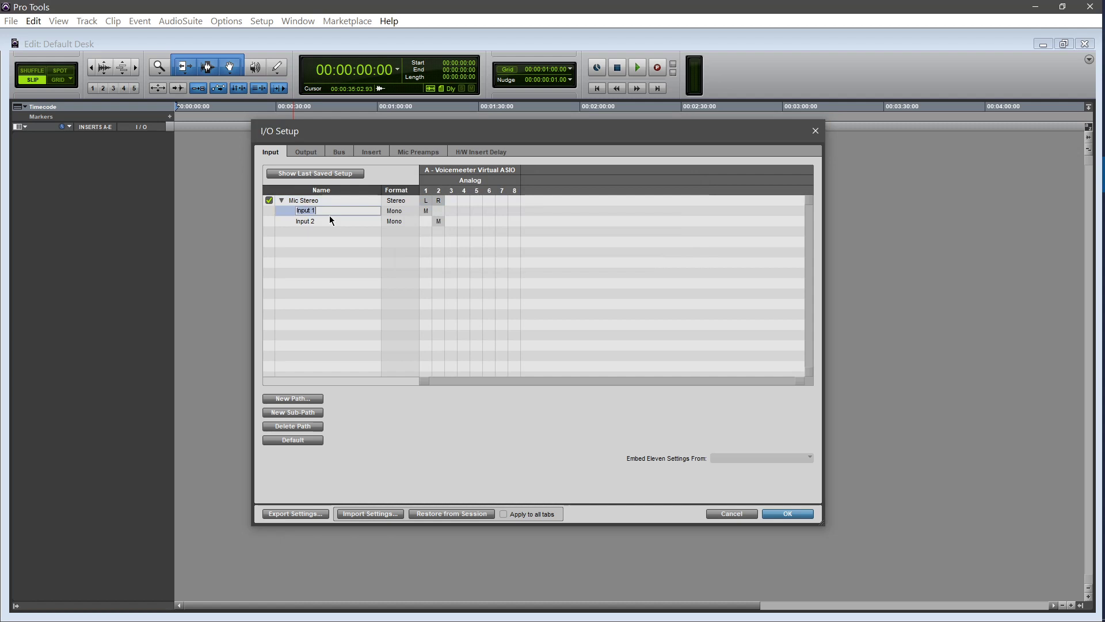
pyautogui.doubleClick(331, 221)
pyautogui.press('Return')
# Create one stereo output path named "Interface Output" with default channel assignments
pyautogui.click(306, 151)
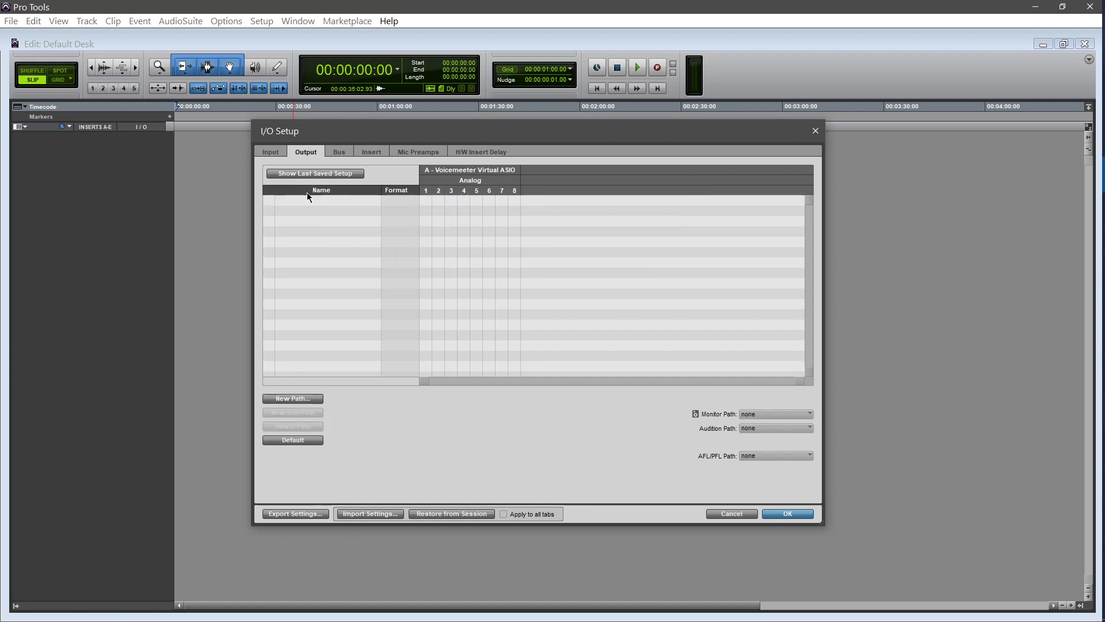
pyautogui.click(309, 397)
pyautogui.click(507, 208)
pyautogui.click(534, 226)
pyautogui.doubleClick(564, 206)
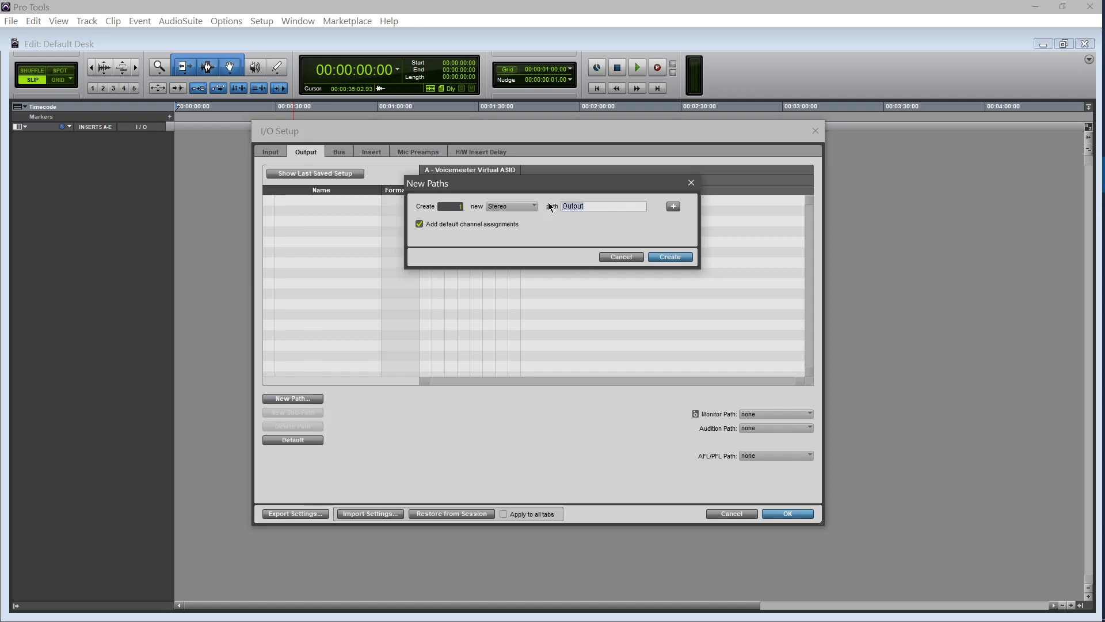
pyautogui.press('Home')
pyautogui.write('Interface')
pyautogui.click(668, 257)
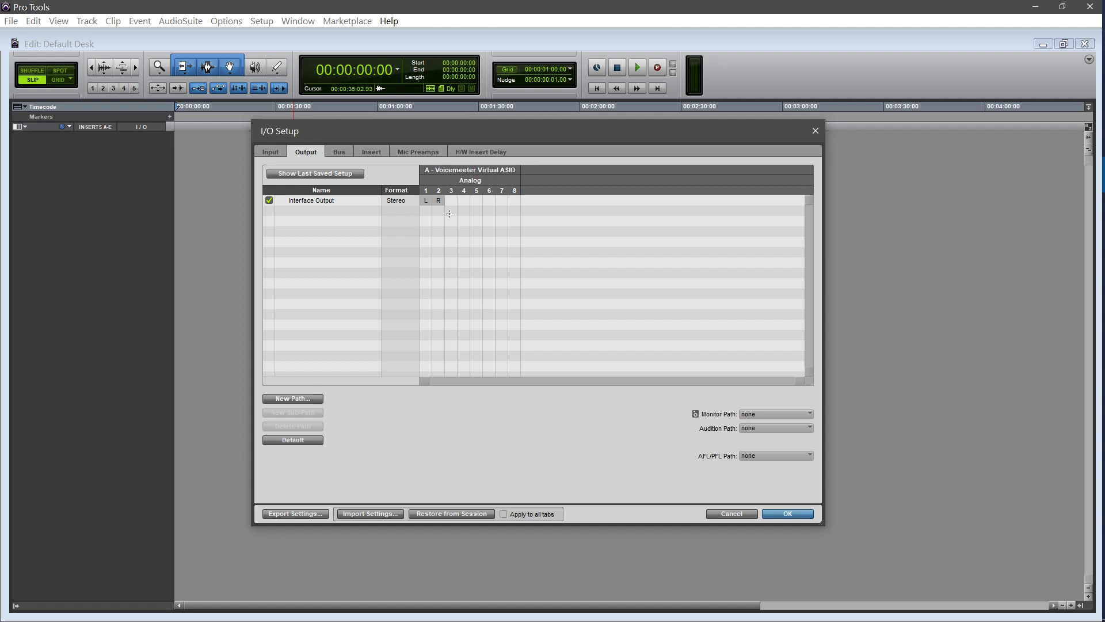
# Examine the Interface Output path's channel assignments in the output list and its mapping in the bus list
pyautogui.click(319, 199)
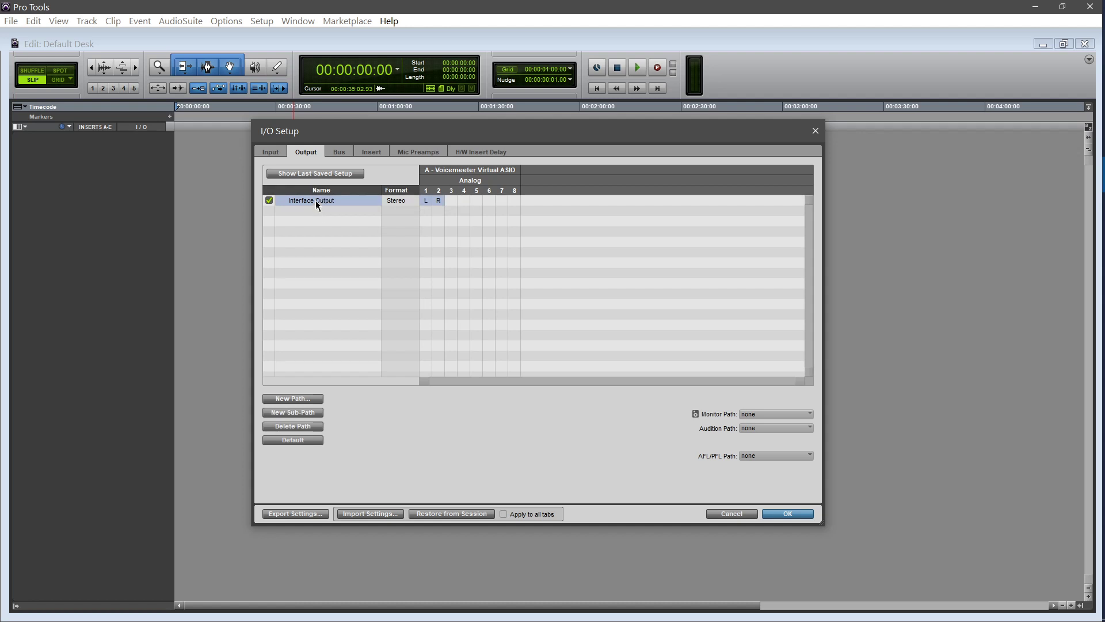
pyautogui.click(338, 153)
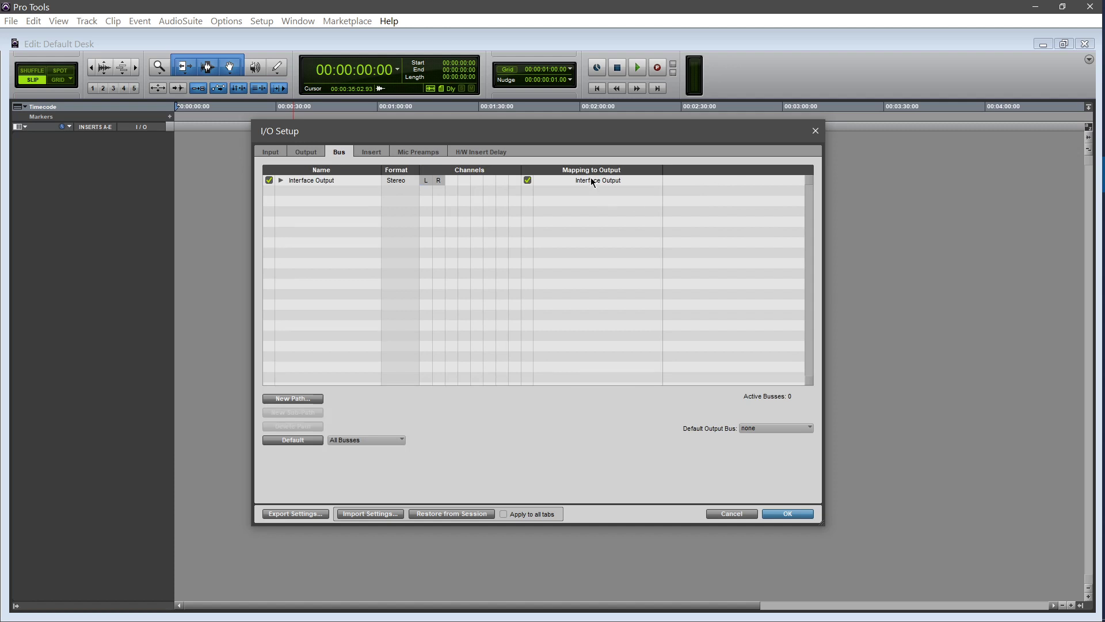
pyautogui.click(307, 152)
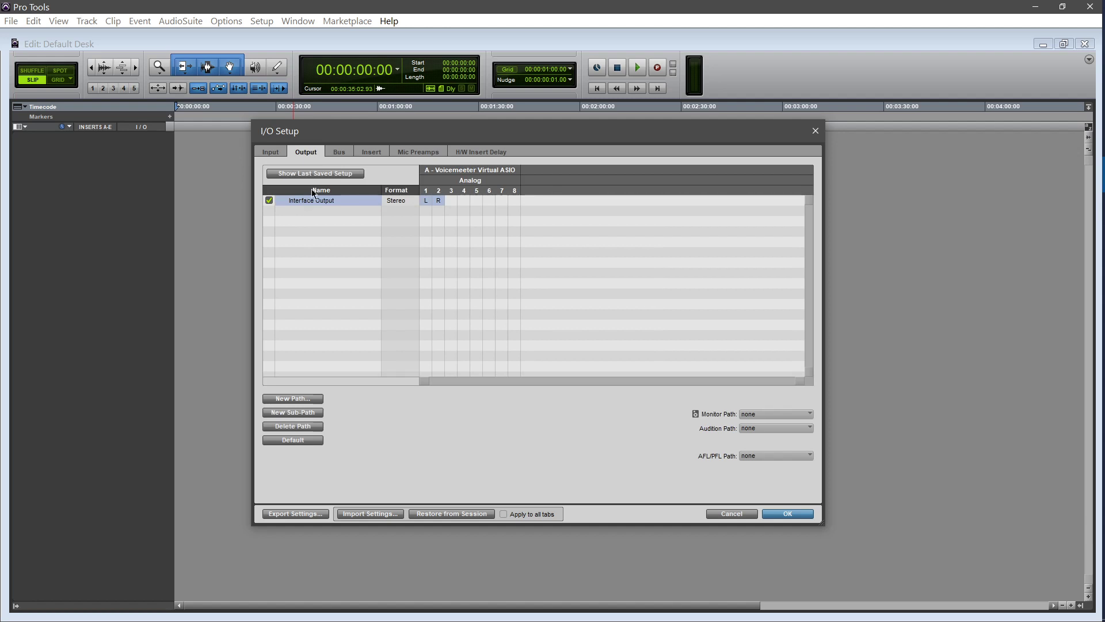
pyautogui.click(338, 152)
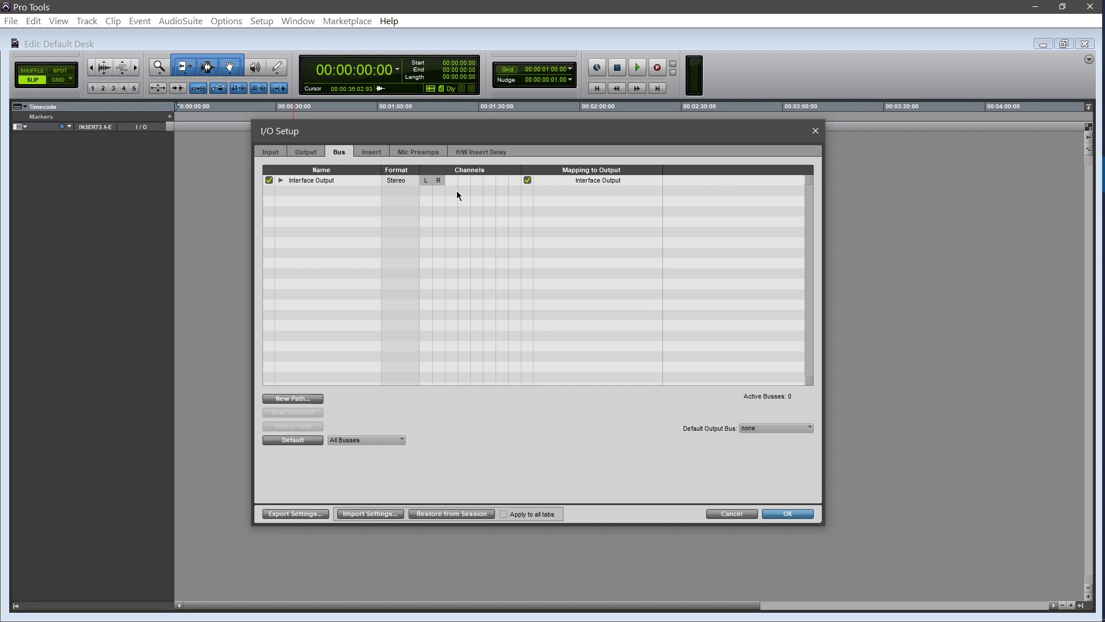
pyautogui.click(302, 153)
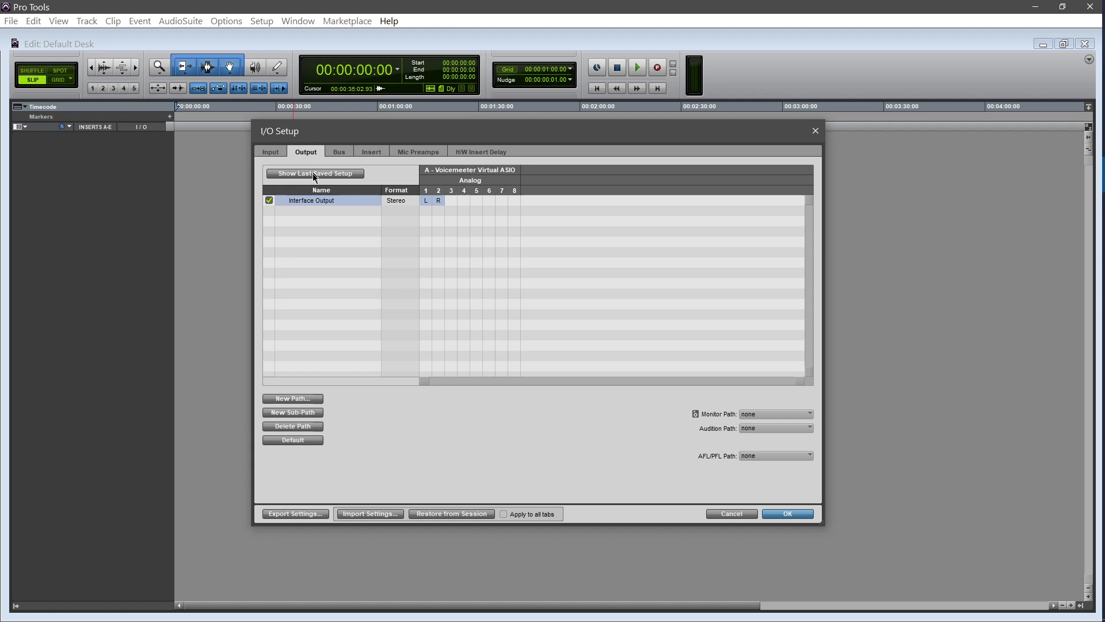
pyautogui.click(438, 203)
pyautogui.click(438, 203)
pyautogui.moveTo(438, 206); pyautogui.dragTo(426, 202)
pyautogui.moveTo(452, 204); pyautogui.dragTo(439, 202)
# Create one stereo bus path named "Record Bus" with auto-created sub-paths
pyautogui.click(340, 152)
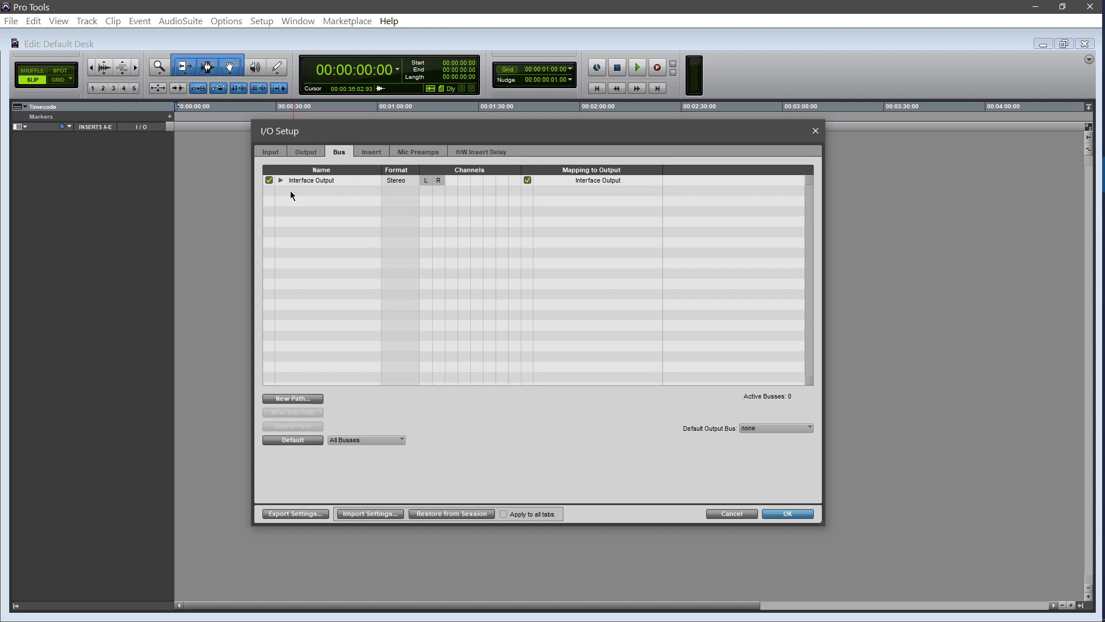
pyautogui.click(294, 398)
pyautogui.click(503, 206)
pyautogui.click(530, 225)
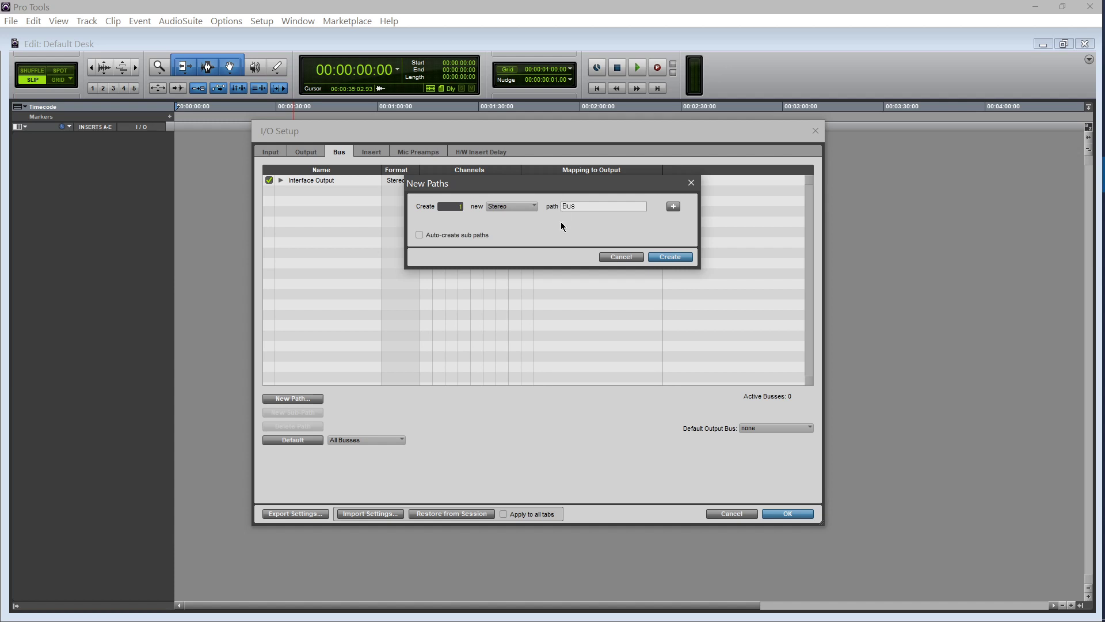
pyautogui.write('Record')
pyautogui.click(437, 236)
pyautogui.click(662, 257)
# Rename the two mono sub-paths of Record Bus as "Mono1" and "Mono2" and collapse the bus
pyautogui.click(281, 191)
pyautogui.doubleClick(306, 201)
pyautogui.write('Mono1')
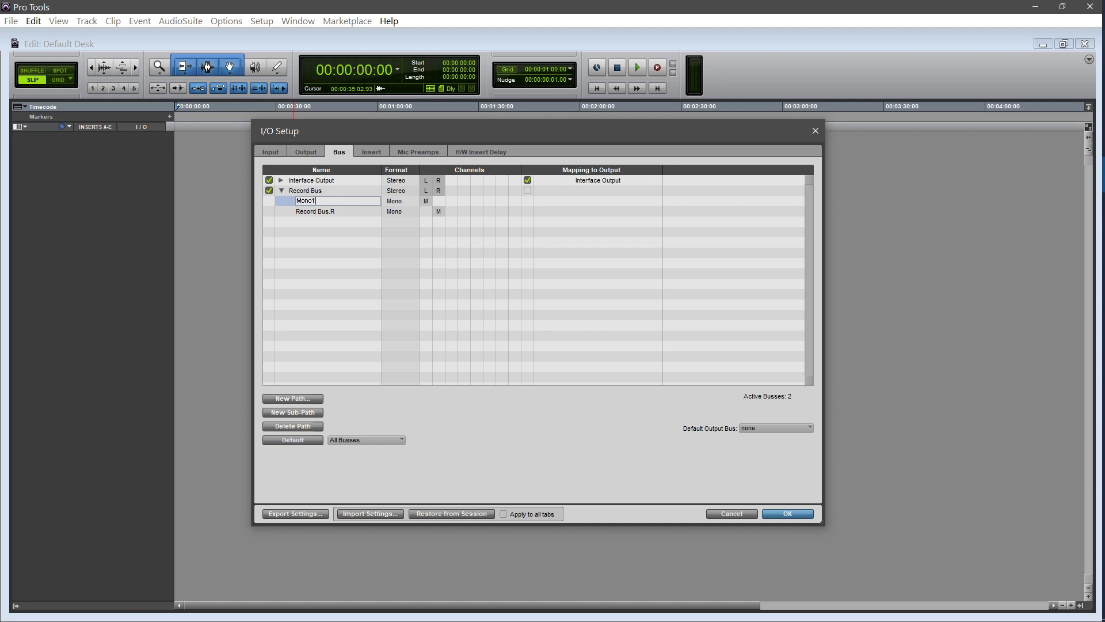
pyautogui.press('Tab')
pyautogui.write('Mono')
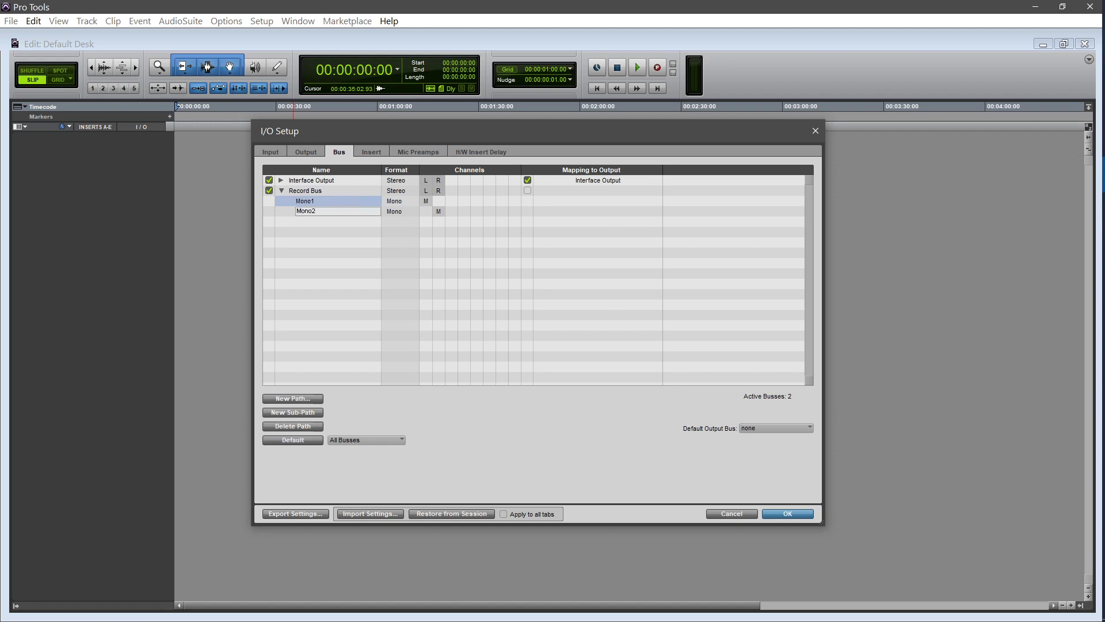
pyautogui.write('2')
pyautogui.click(311, 203)
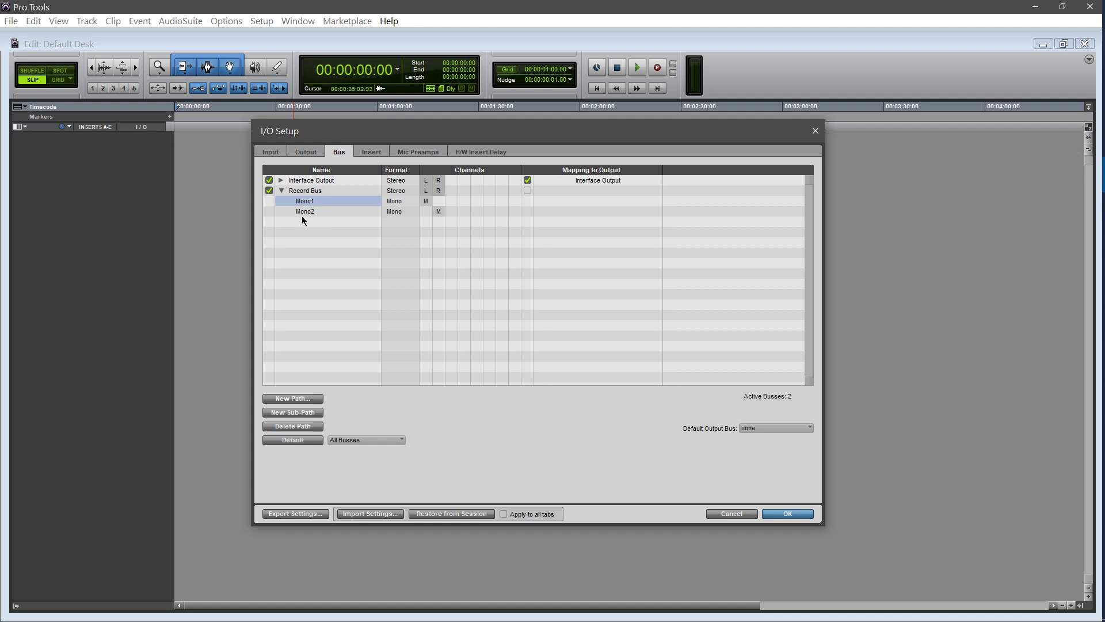
pyautogui.click(282, 191)
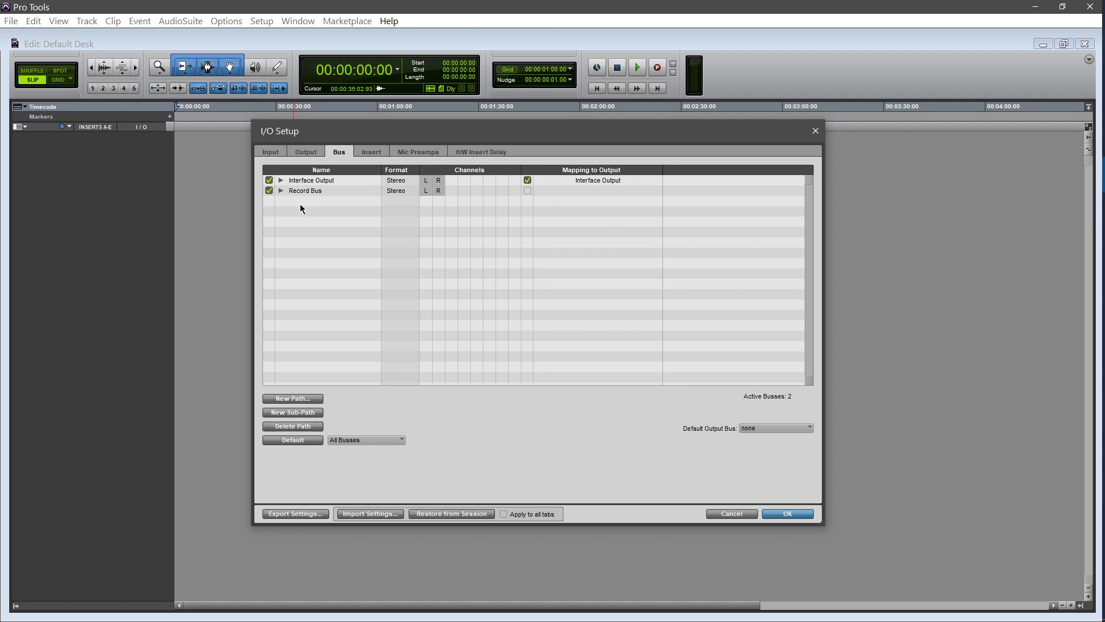
# Create three new stereo bus paths with the base name "Reverb"
pyautogui.click(294, 399)
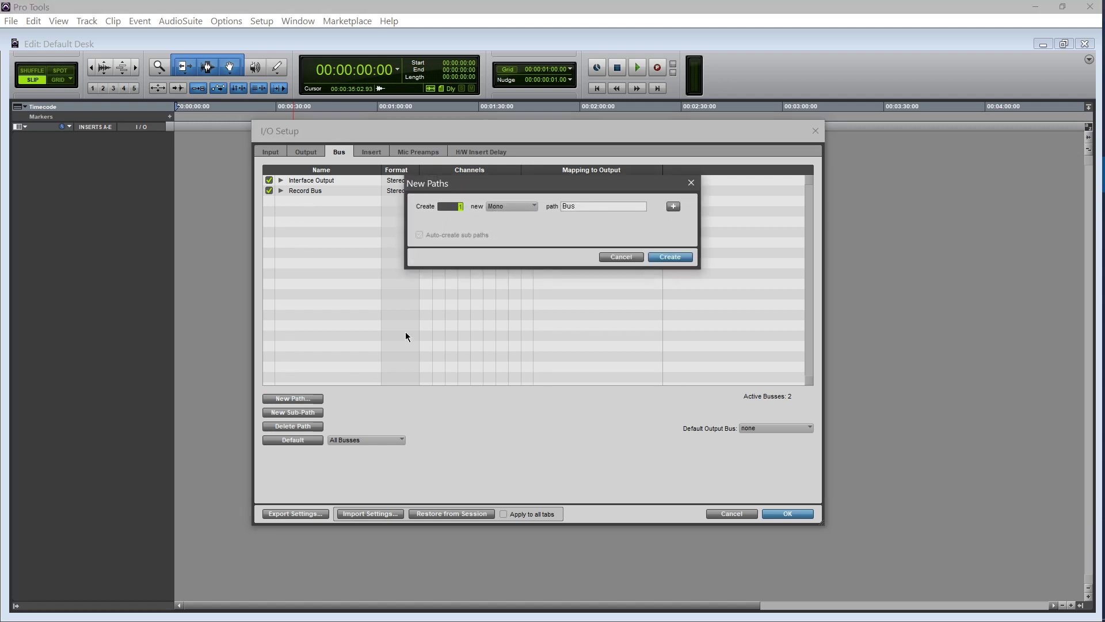
pyautogui.write('3')
pyautogui.click(500, 206)
pyautogui.click(515, 227)
pyautogui.moveTo(578, 206); pyautogui.dragTo(548, 206)
pyautogui.write('Reverb')
pyautogui.press('Return')
# Rename the three reverb buses as "VTX Reverb", "SFX Reverb" and "MUS Reverb"
pyautogui.doubleClick(316, 202)
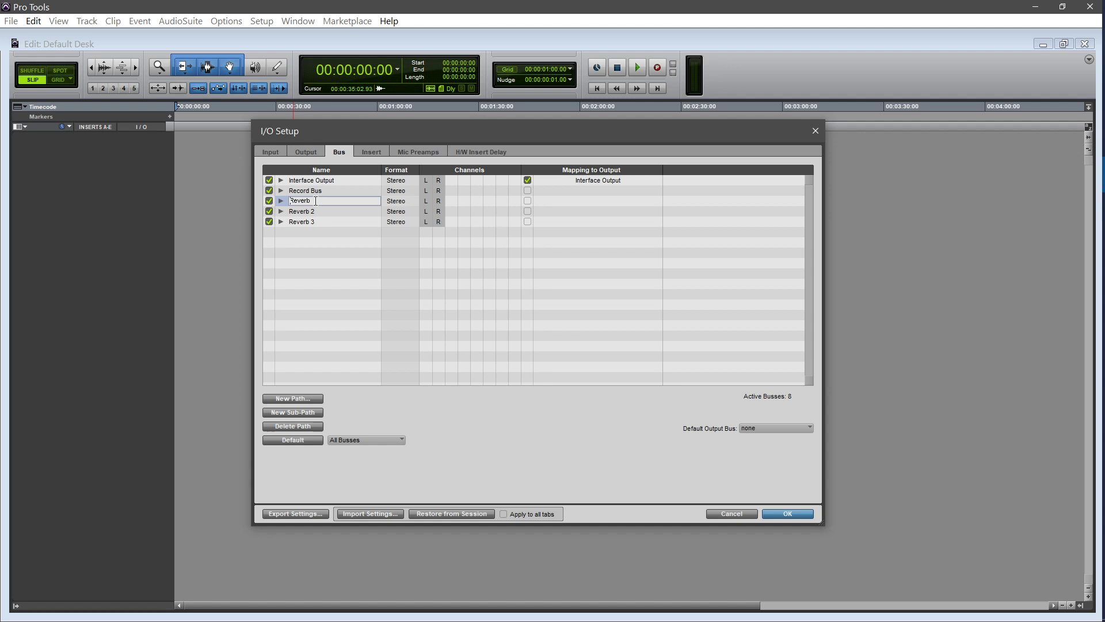
pyautogui.write('VTX')
pyautogui.press('Tab')
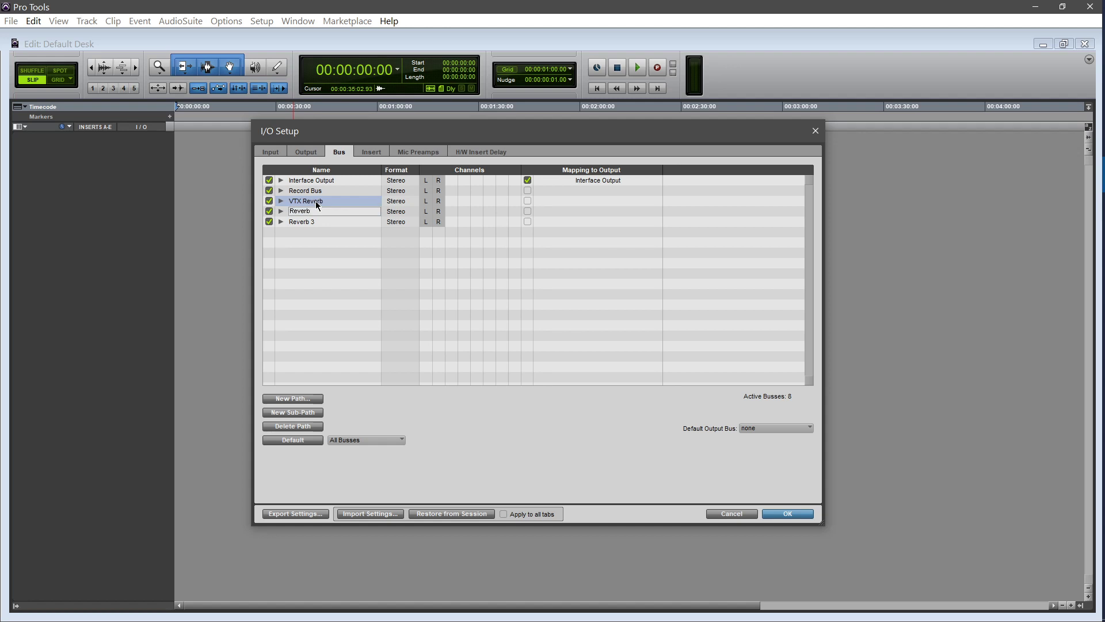
pyautogui.write('SFX')
pyautogui.press('Return')
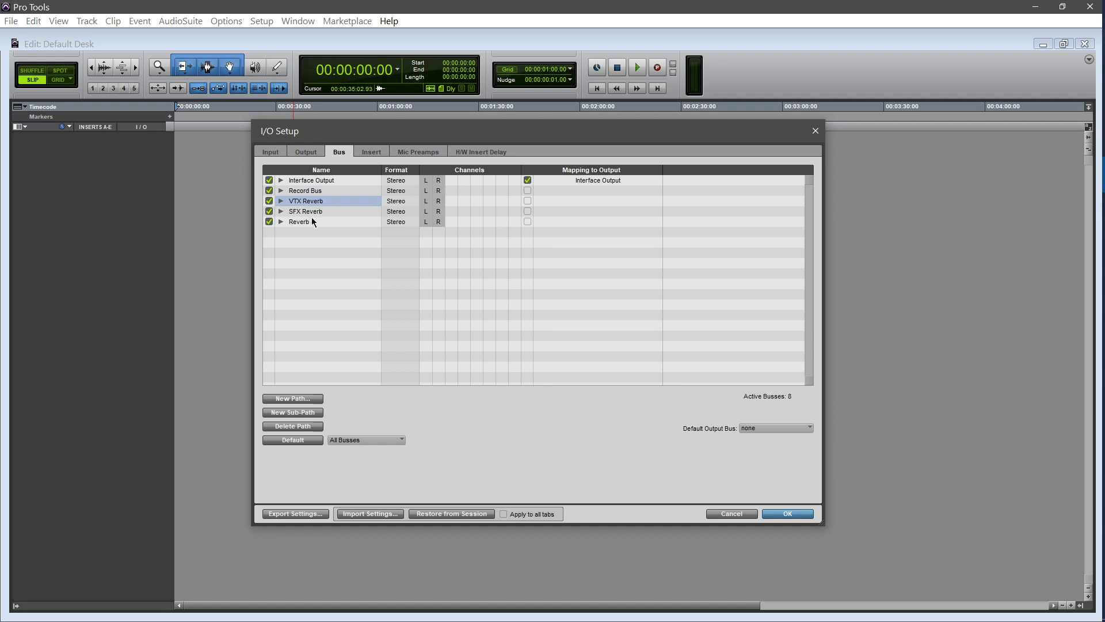
pyautogui.doubleClick(311, 221)
pyautogui.press('Right')
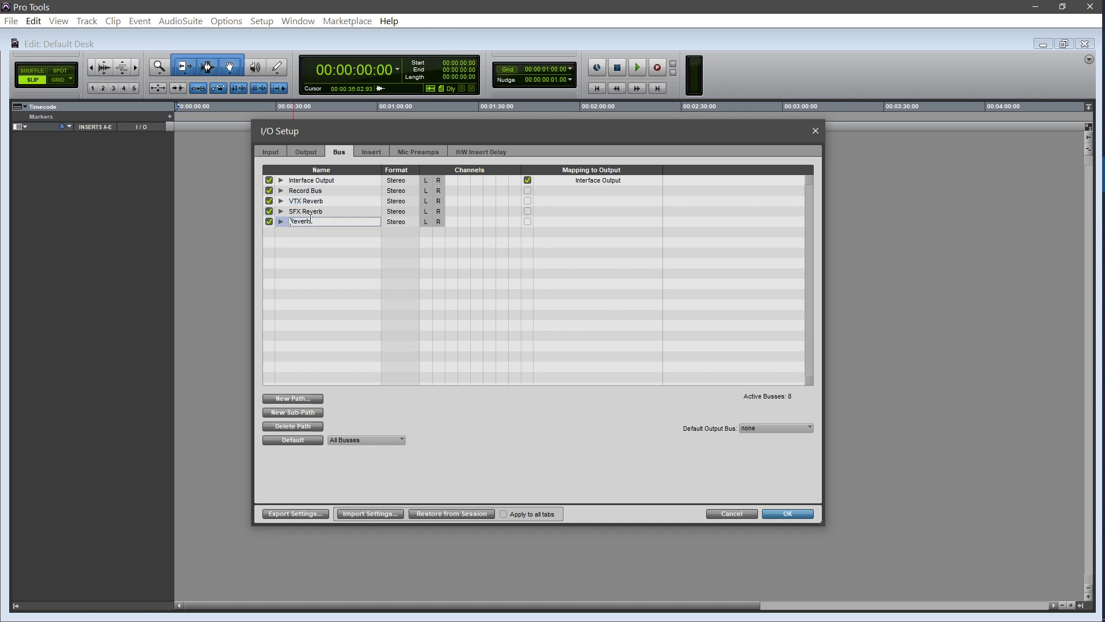
pyautogui.press('Home')
pyautogui.write('MUS')
pyautogui.press('Return')
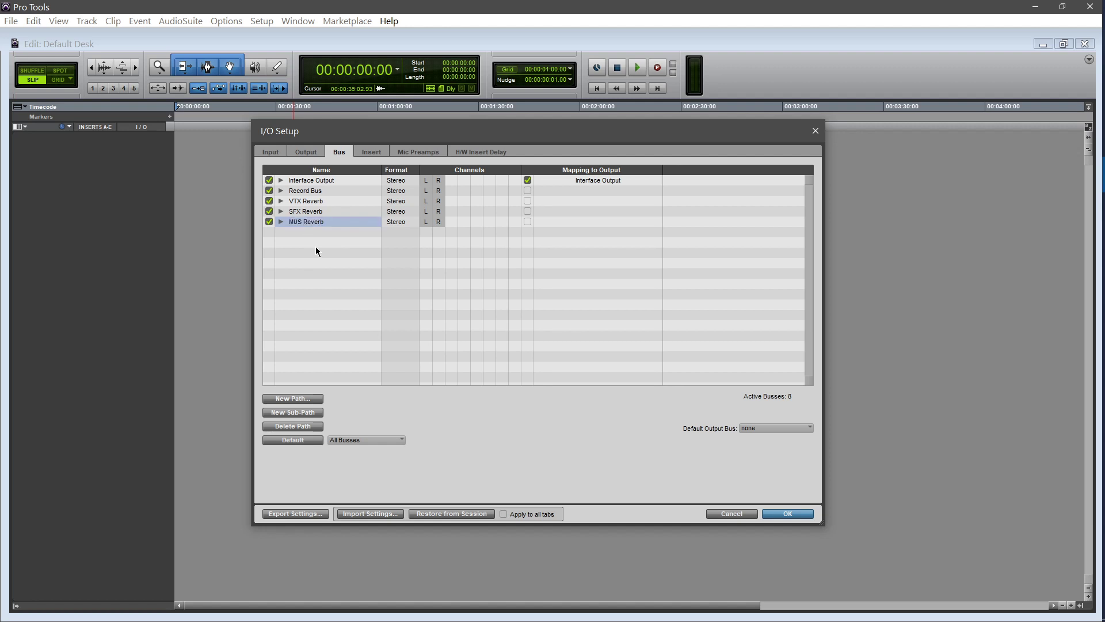
# Create three more stereo bus paths, keeping the default "Bus" name
pyautogui.click(286, 399)
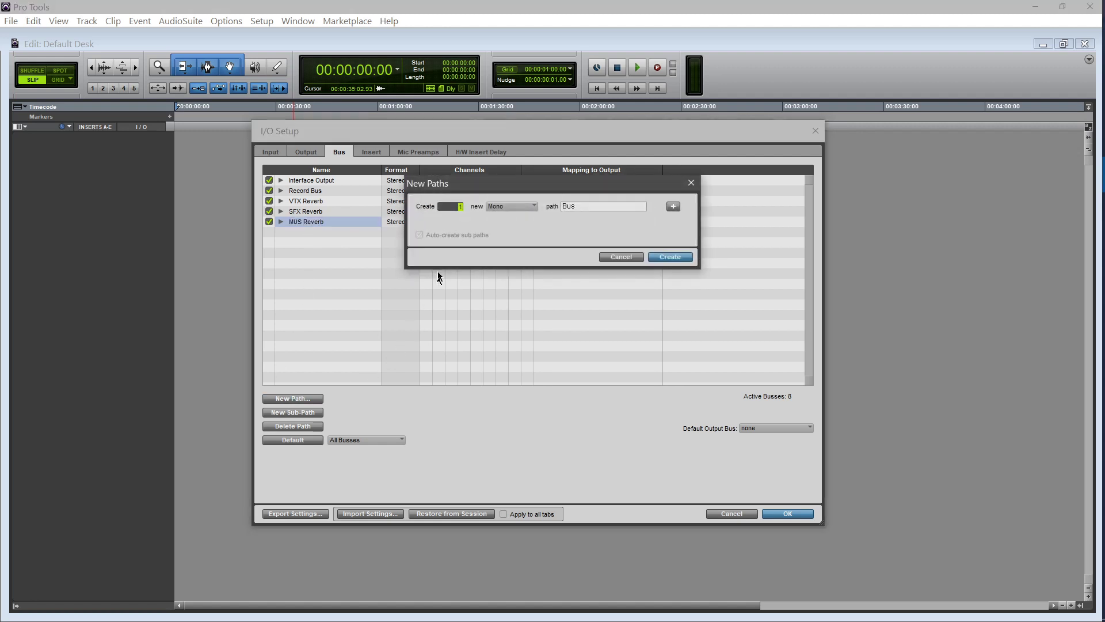
pyautogui.click(503, 205)
pyautogui.click(518, 229)
pyautogui.click(669, 256)
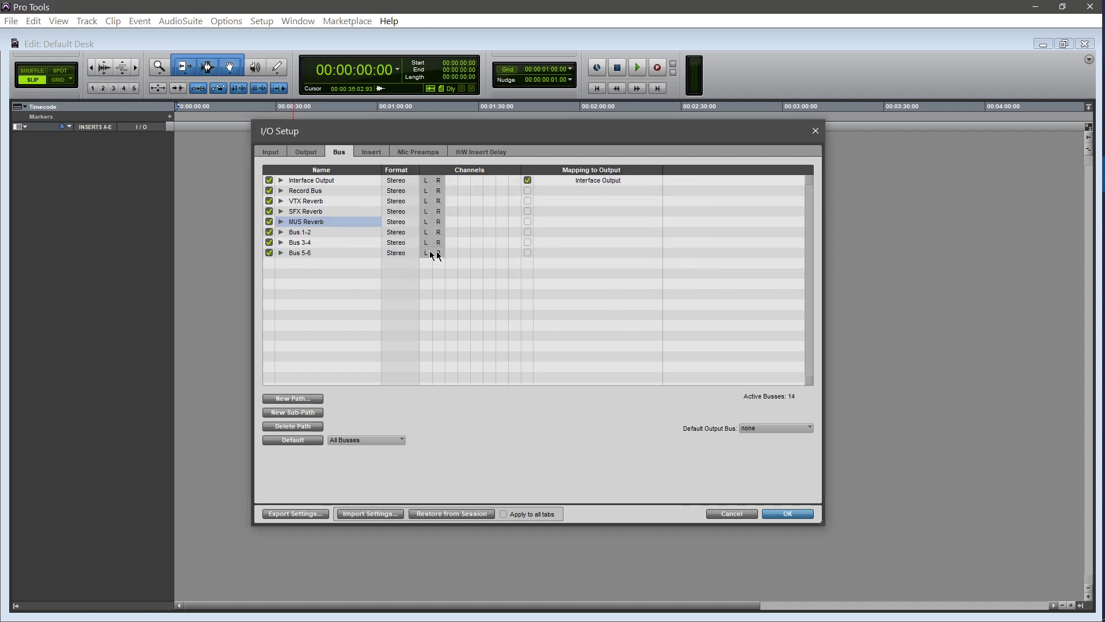
# Rename the three newest buses as "VTX Submix", "SFX Submix" and "MUS Submix"
pyautogui.doubleClick(298, 232)
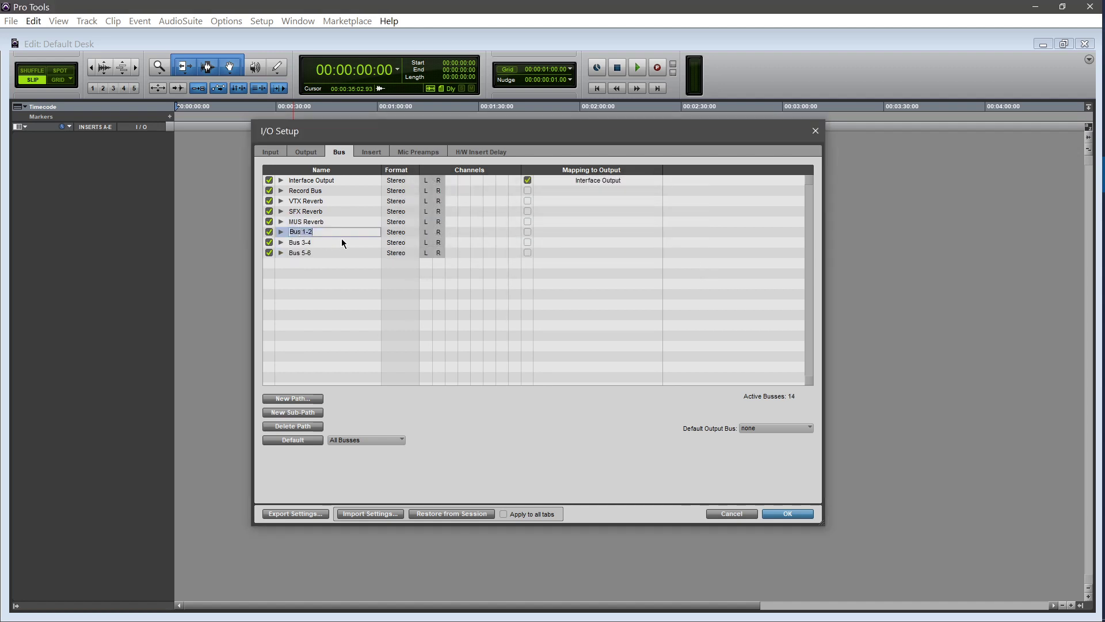
pyautogui.write('VTX Submix')
pyautogui.press('Tab')
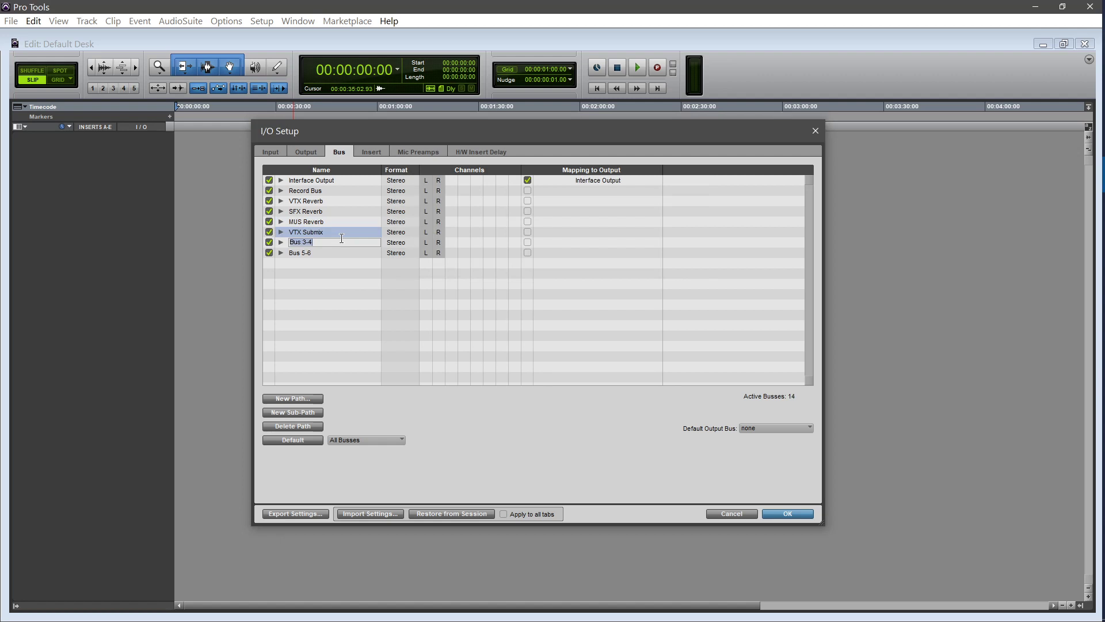
pyautogui.write('SFX Submix')
pyautogui.press('Tab')
pyautogui.write('MUS Submix')
pyautogui.press('Return')
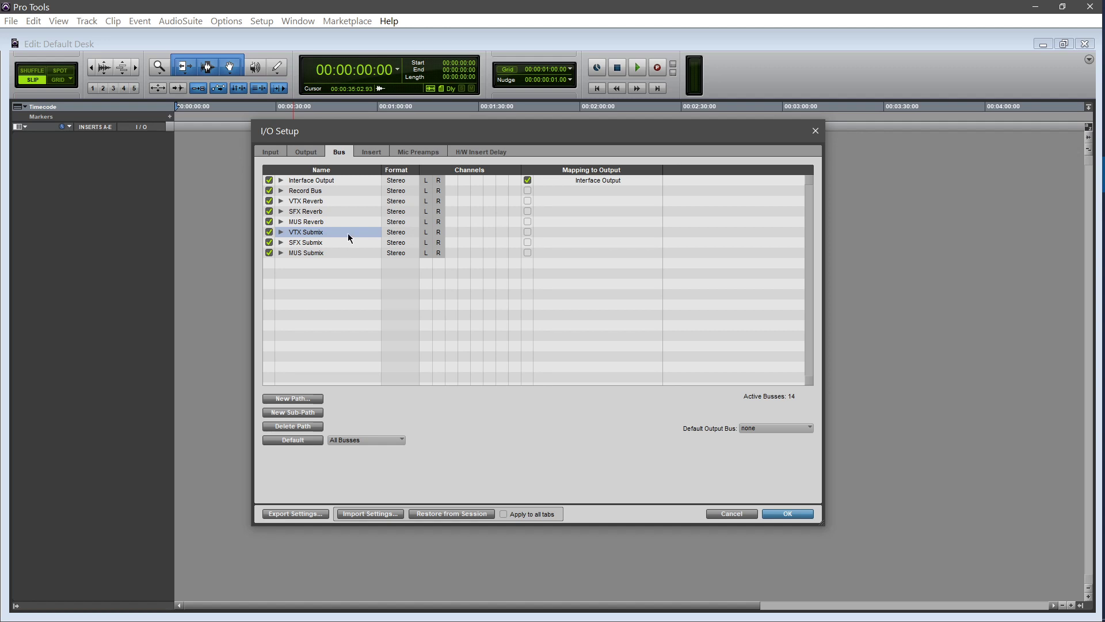
# Create 21 new stereo bus paths with the default "Bus" name and auto-created sub-paths
pyautogui.click(295, 399)
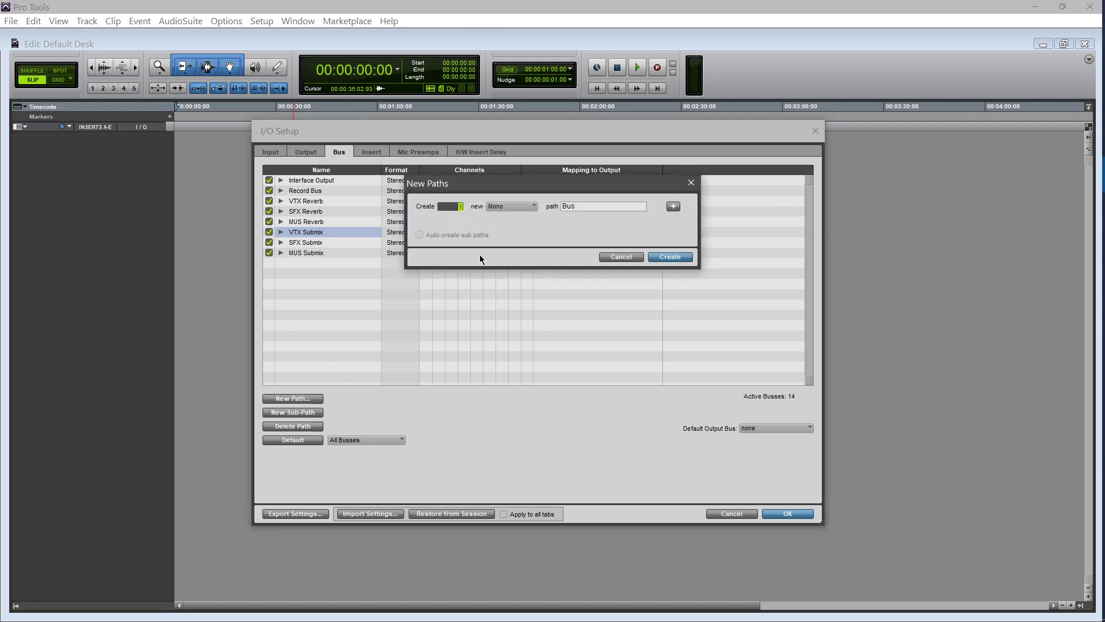
pyautogui.write('21')
pyautogui.click(502, 206)
pyautogui.click(510, 226)
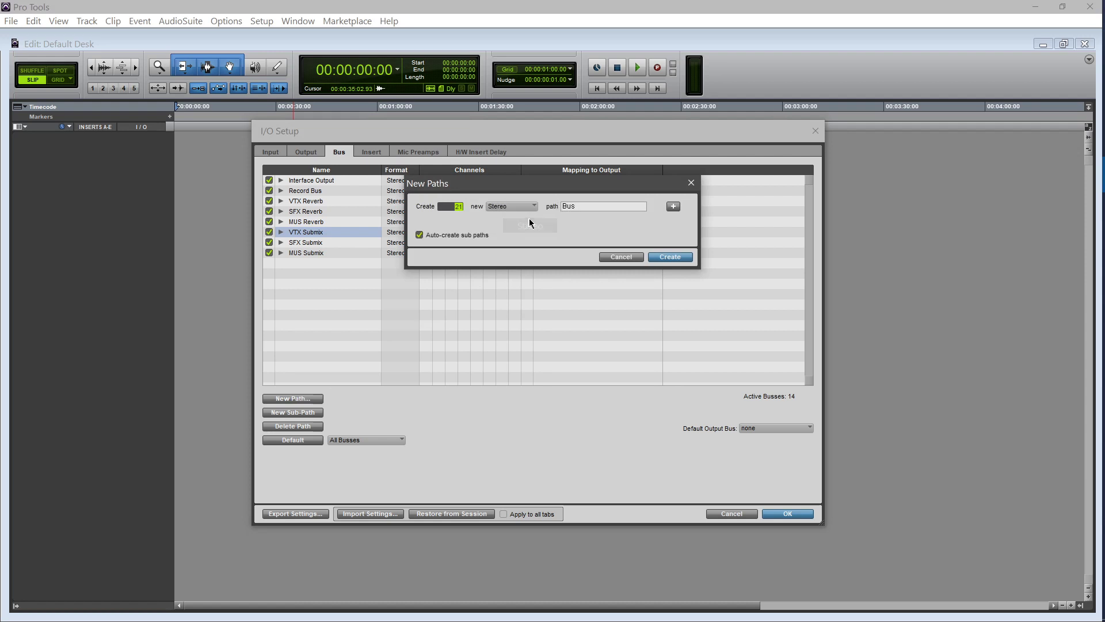
pyautogui.click(669, 257)
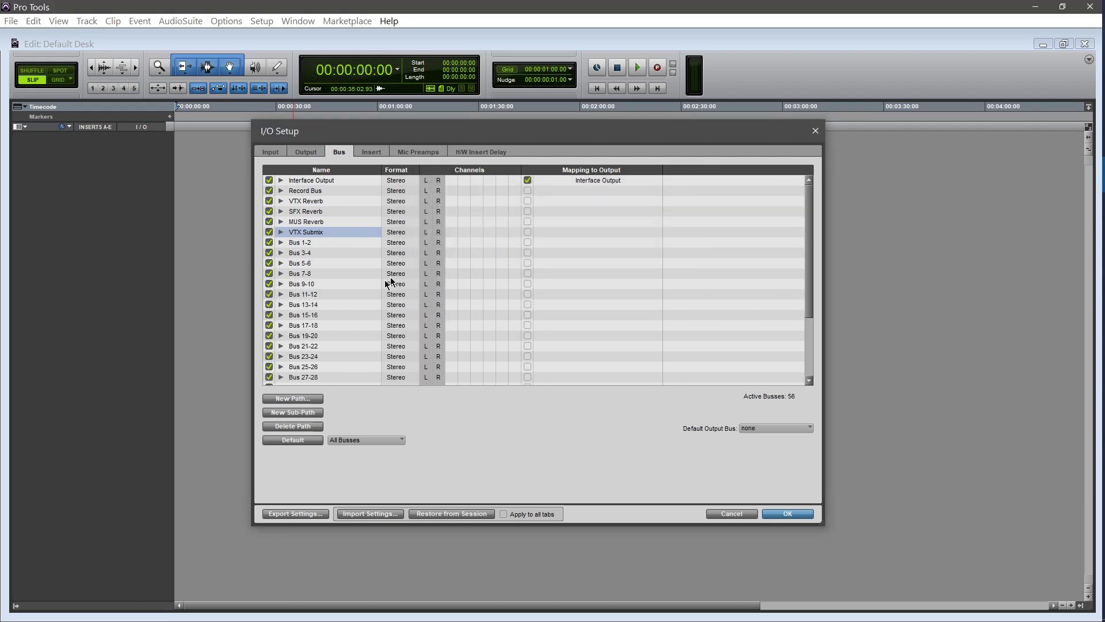
# Delete the extra buses from Bus 1-2 through Bus 41-42 in the bus list
pyautogui.click(308, 244)
pyautogui.scroll(-3, 311, 328)
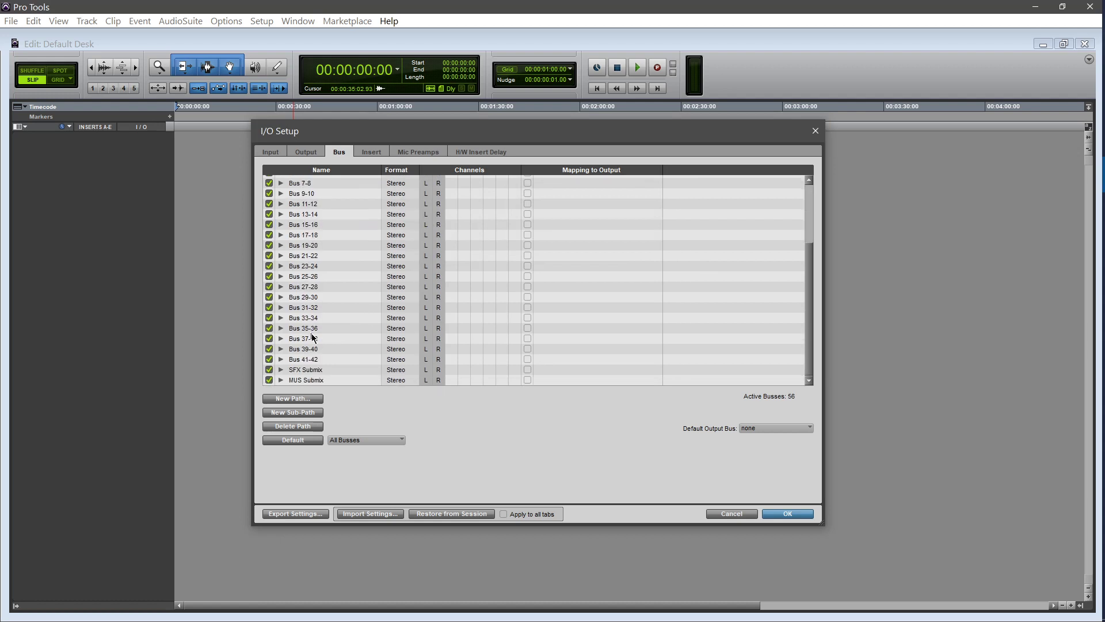
pyautogui.keyDown('shift'); pyautogui.click(316, 358); pyautogui.keyUp('shift')
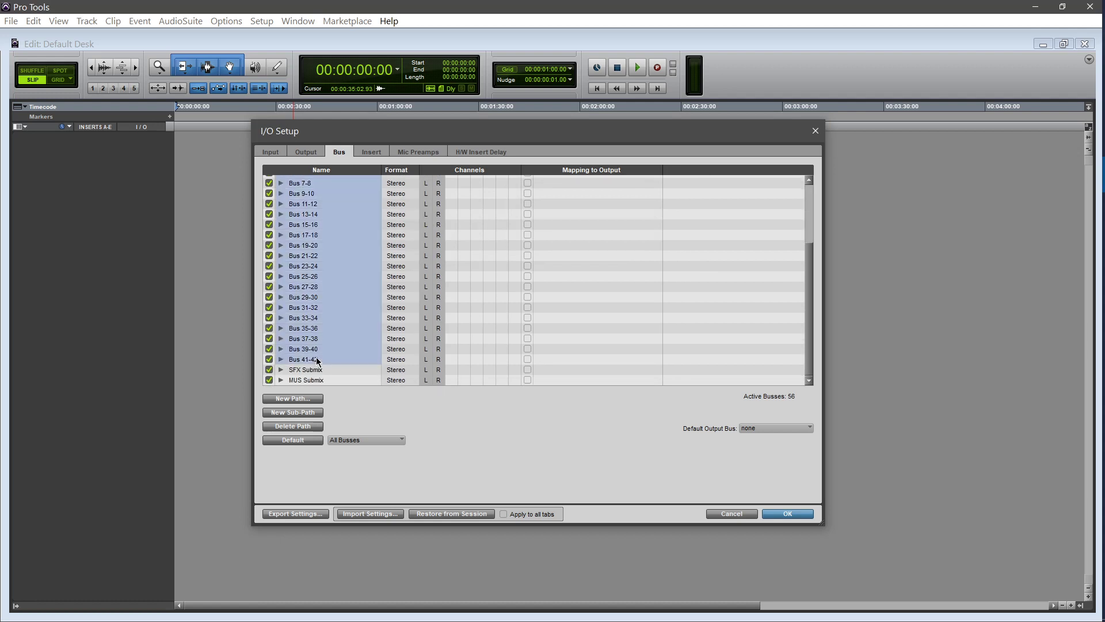
pyautogui.click(295, 426)
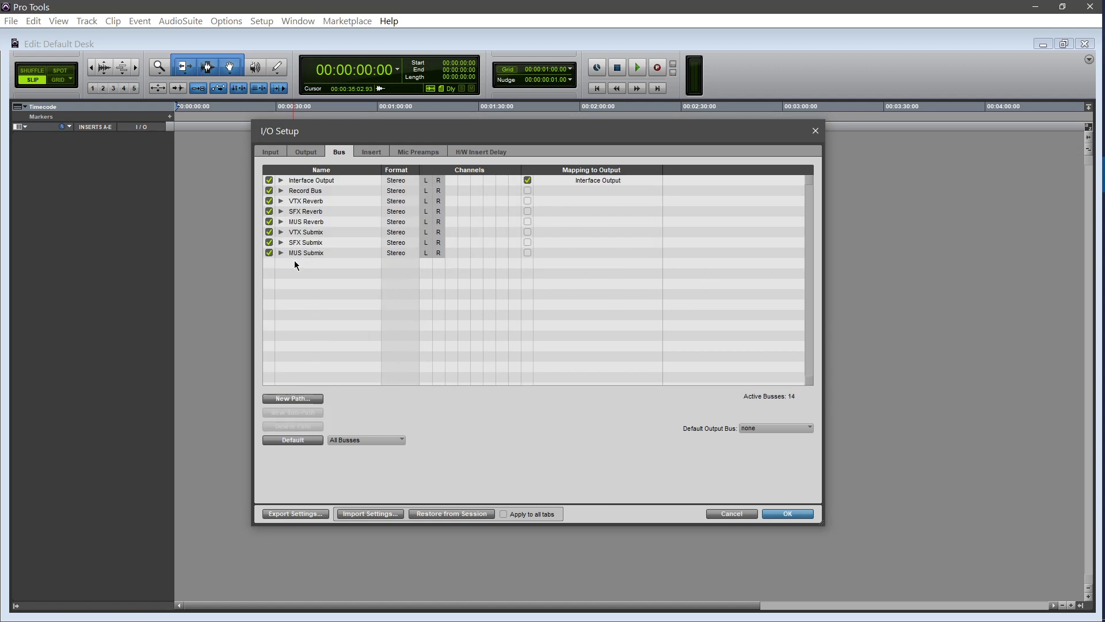
# Create one stereo bus path named "2.0 Mix Bus" with auto-created sub-paths
pyautogui.click(286, 399)
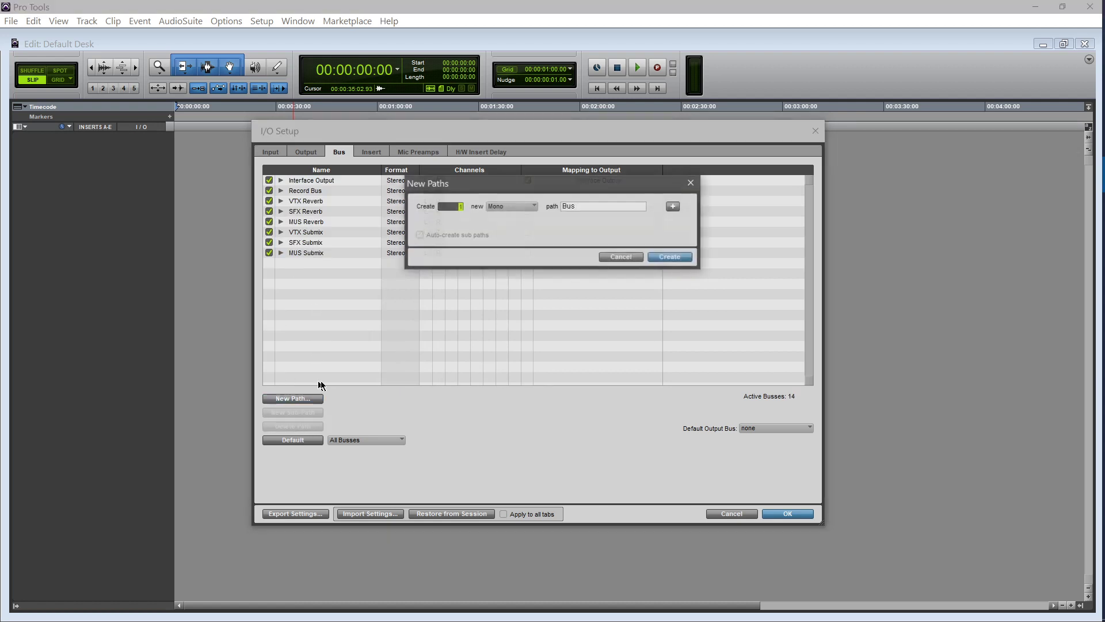
pyautogui.click(516, 207)
pyautogui.click(543, 226)
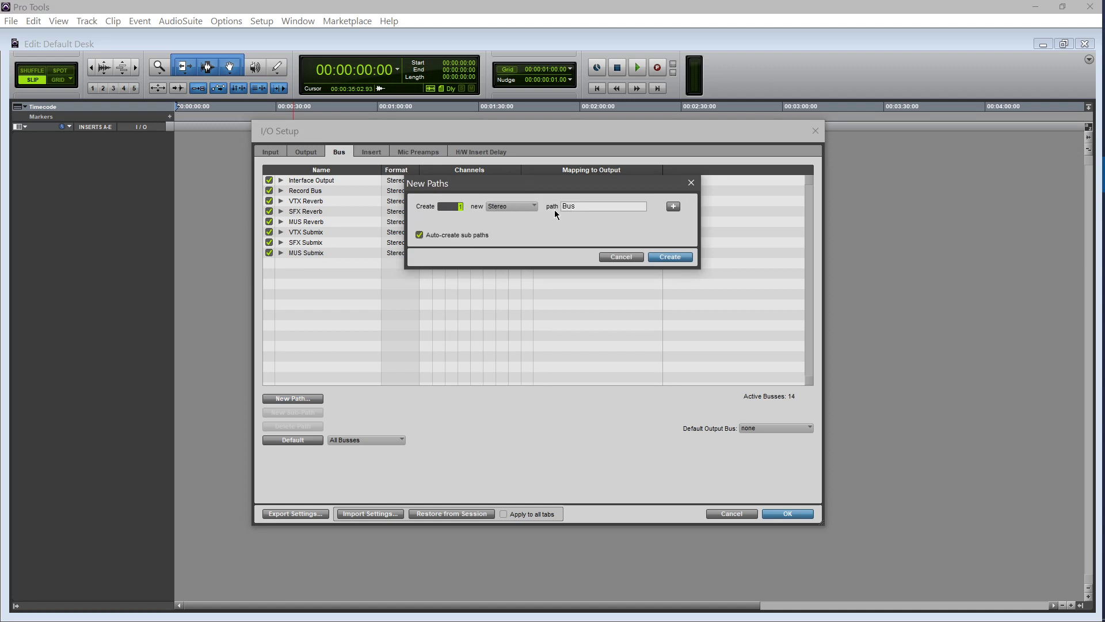
pyautogui.write('2/')
pyautogui.press('BackSpace')
pyautogui.write('.0 Mix')
pyautogui.click(662, 258)
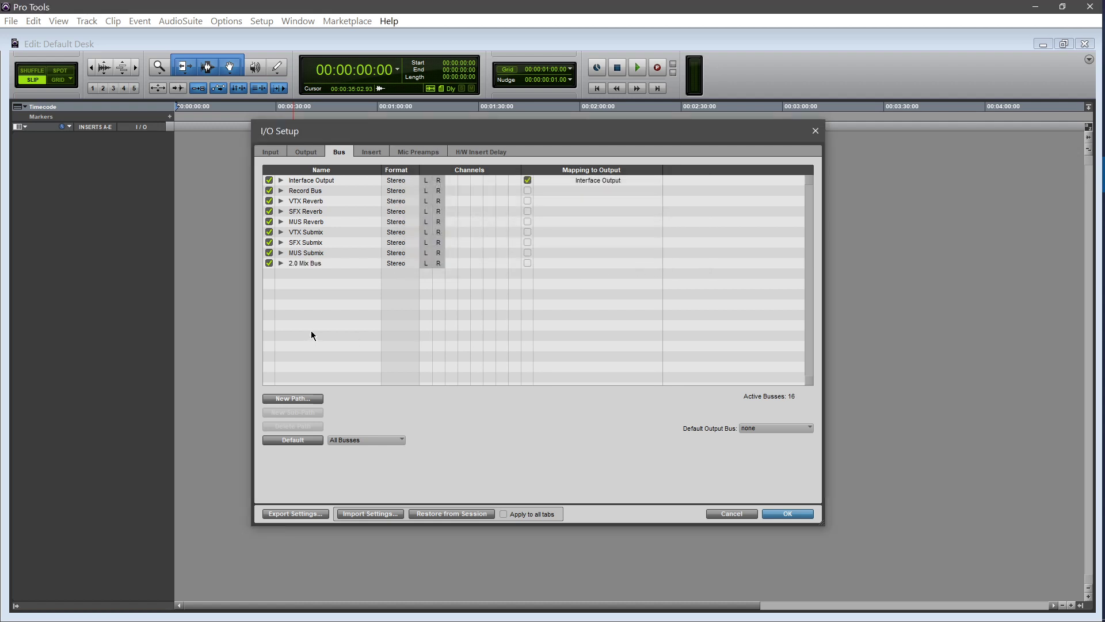
# Create four new stereo bus paths with the default "Bus" name and auto-created sub-paths
pyautogui.click(292, 398)
pyautogui.write('4')
pyautogui.click(496, 206)
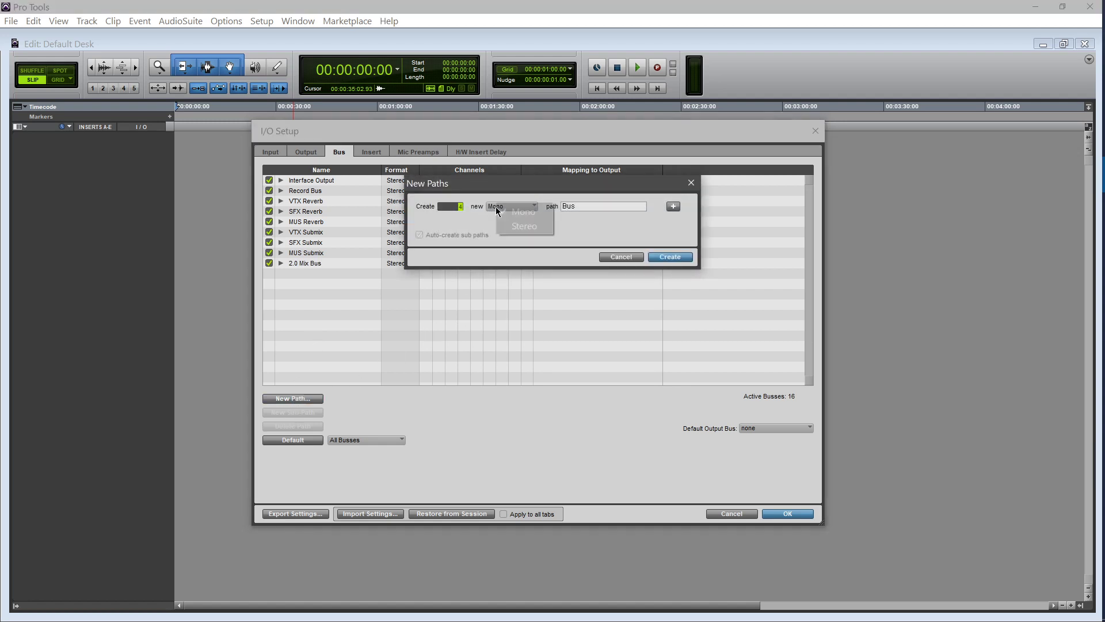
pyautogui.click(509, 225)
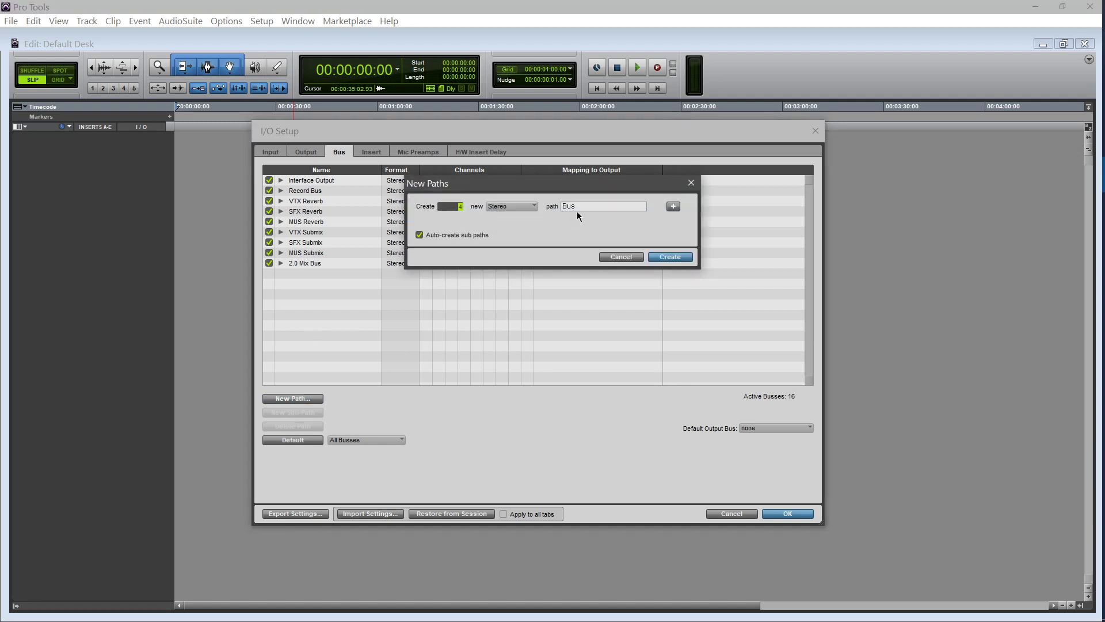
pyautogui.click(668, 256)
# Rename the four newest buses as "Mix Print", "VTX Print", "SFX Print" and "MUS Print"
pyautogui.doubleClick(303, 273)
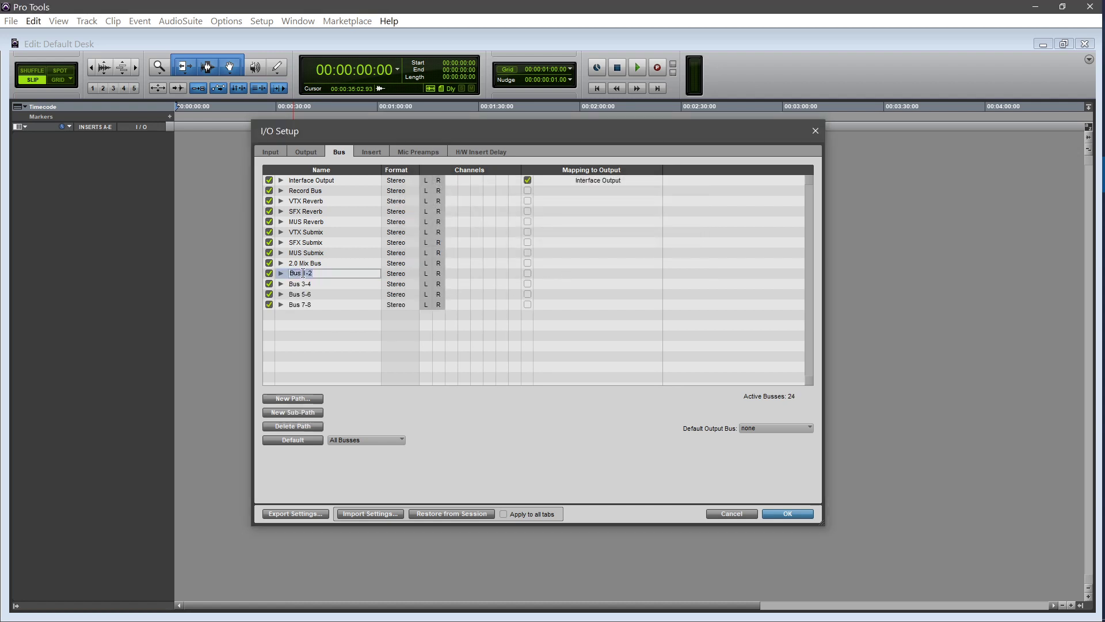
pyautogui.write('Mix Print')
pyautogui.press('Tab')
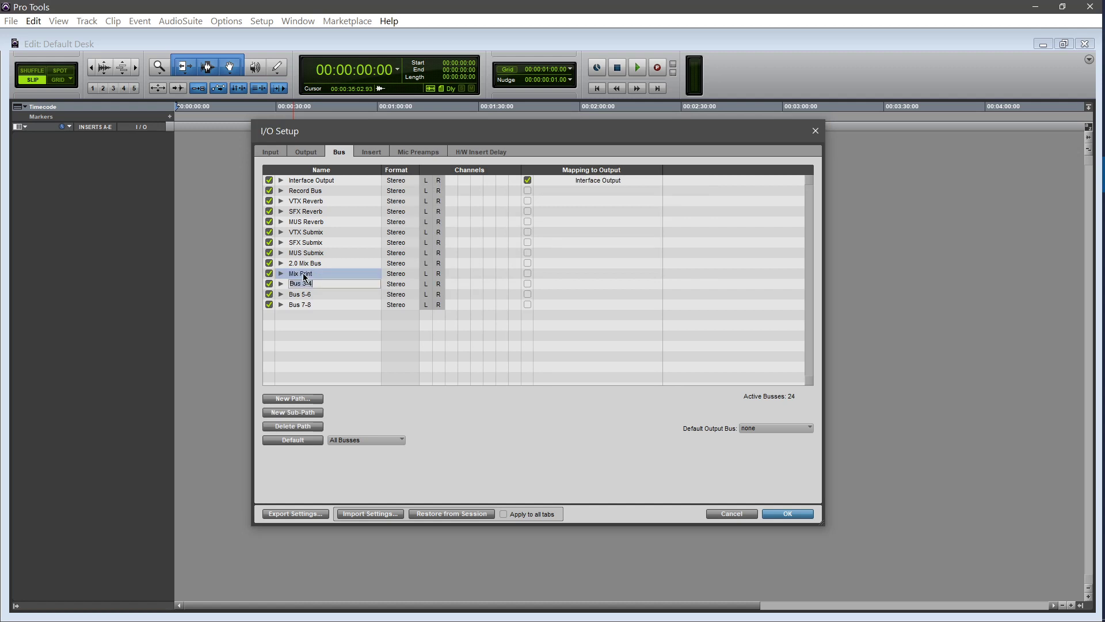
pyautogui.write('VTX Print')
pyautogui.press('Tab')
pyautogui.write('SFX Prin')
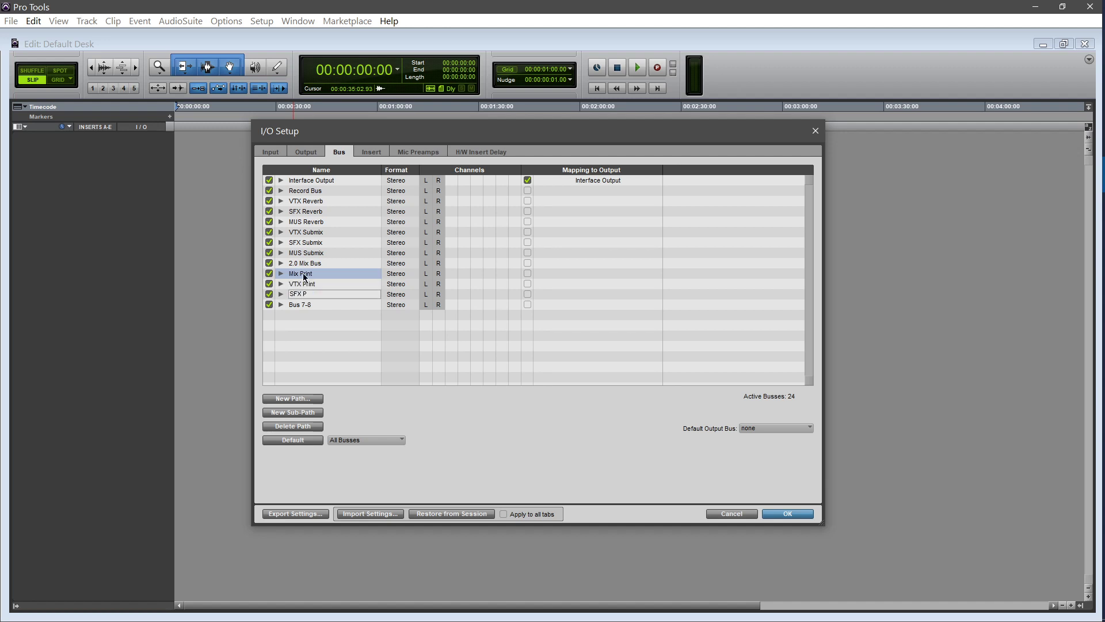
pyautogui.press('Tab')
pyautogui.write('MUS P')
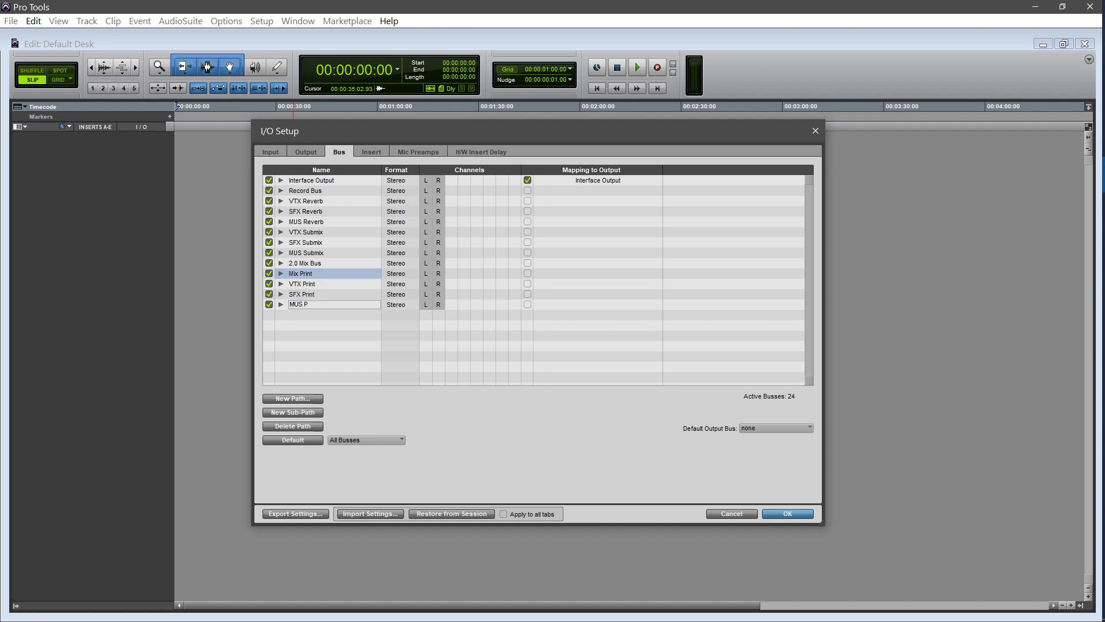
pyautogui.write('rint')
pyautogui.press('Return')
# Set the output Audition Path and Monitor Path to Interface Output and apply the I/O setup
pyautogui.click(281, 152)
pyautogui.click(318, 154)
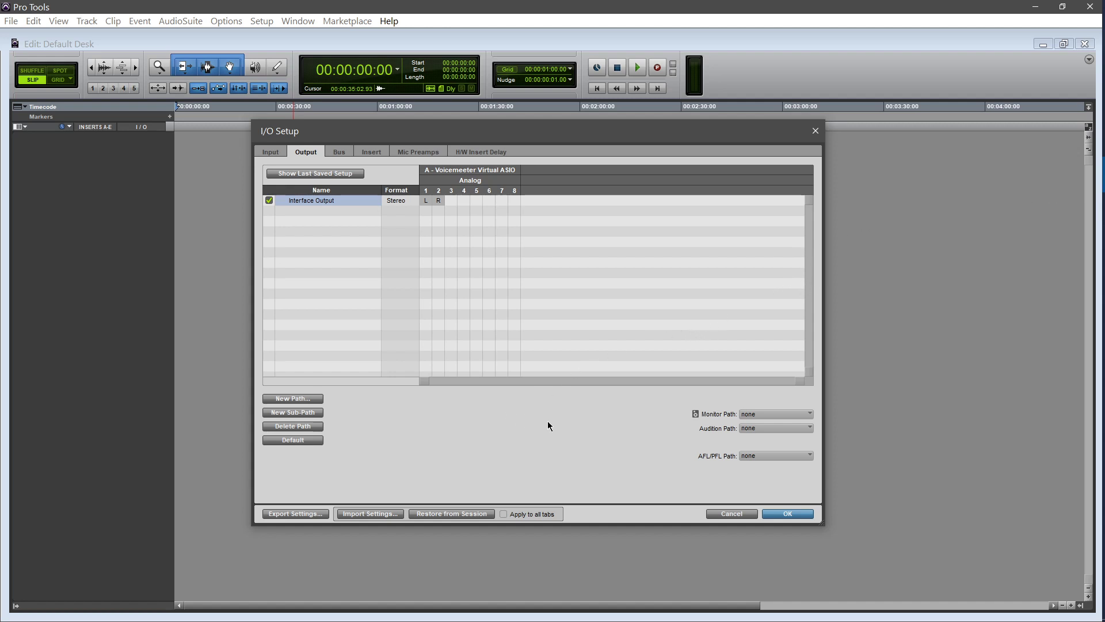
pyautogui.click(757, 429)
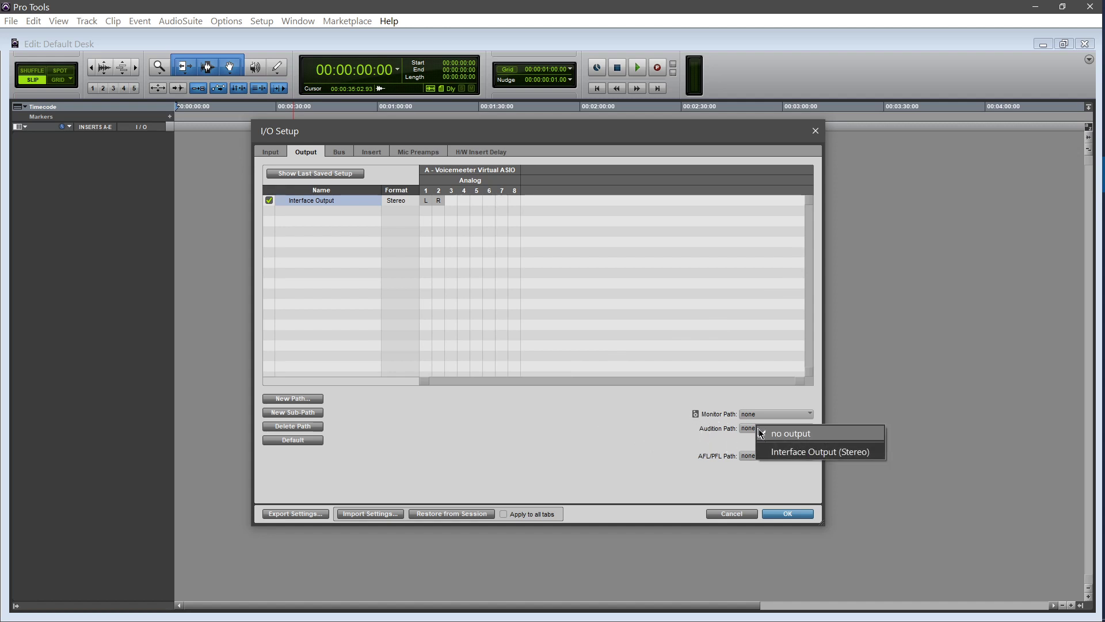
pyautogui.click(778, 453)
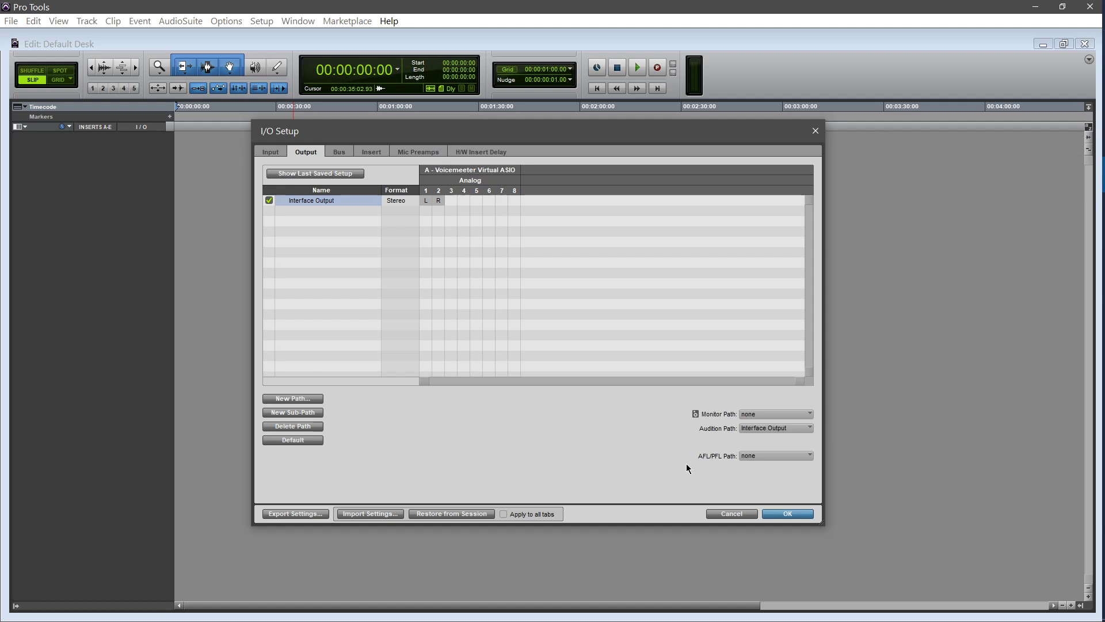
pyautogui.click(752, 415)
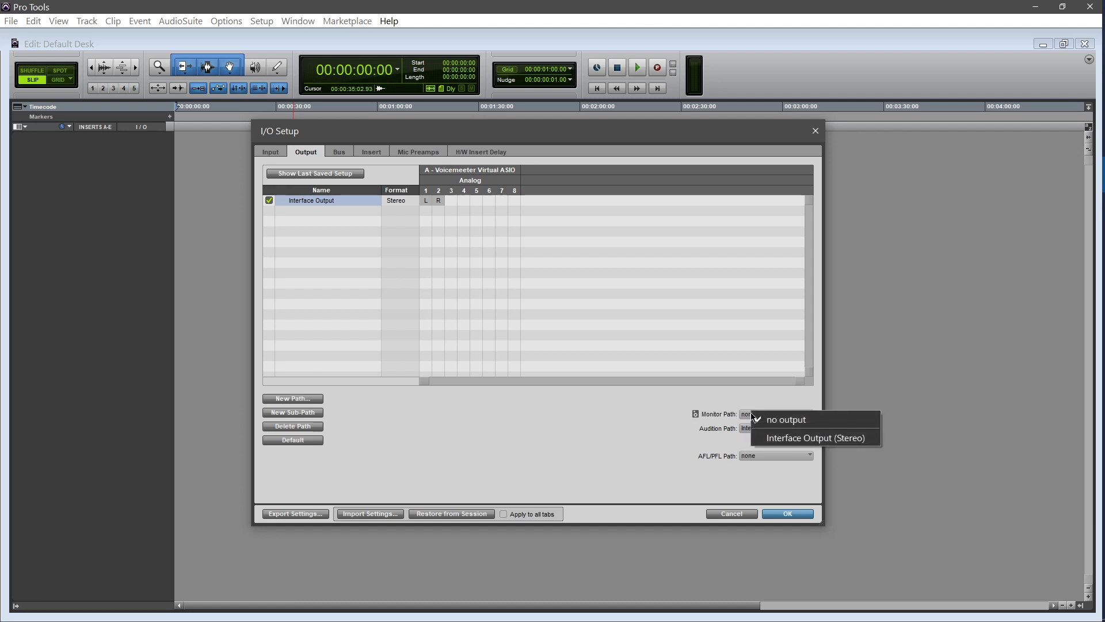
pyautogui.click(765, 438)
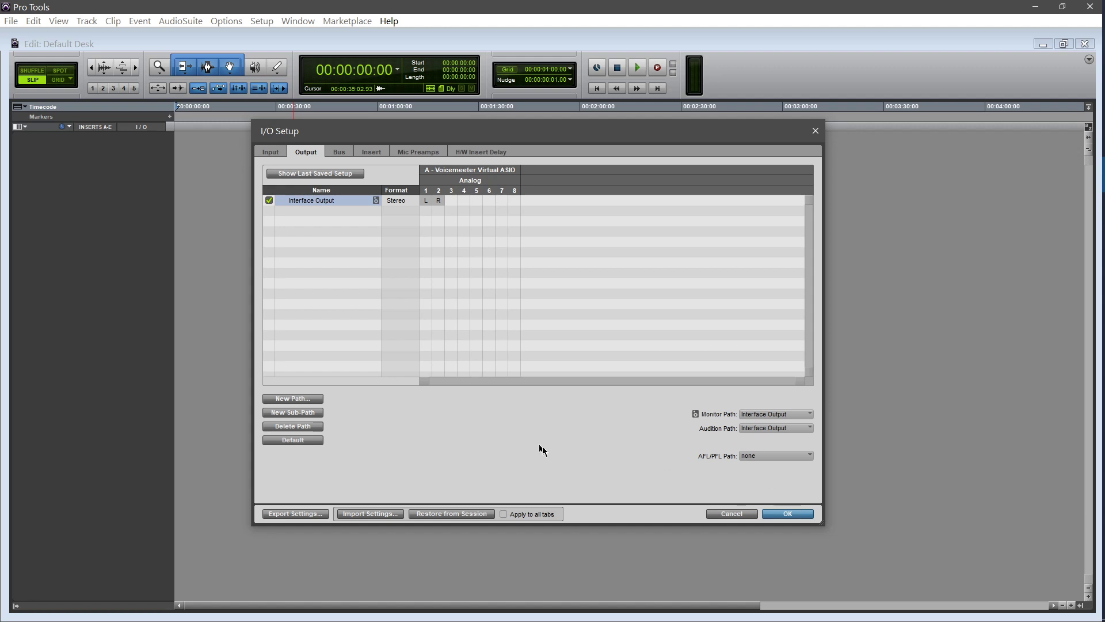
pyautogui.click(789, 514)
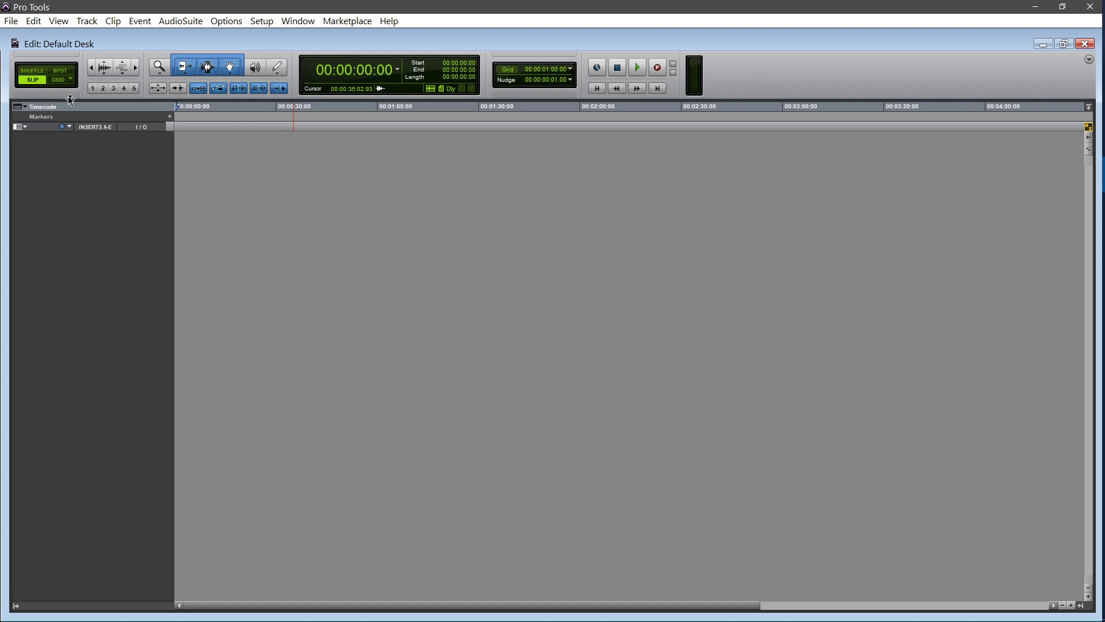
# Start a new track batch with two mono Aux Inputs and one mono Audio Track, all in Samples
pyautogui.click(86, 21)
pyautogui.click(96, 38)
pyautogui.moveTo(452, 198); pyautogui.dragTo(422, 184)
pyautogui.write('2')
pyautogui.click(516, 207)
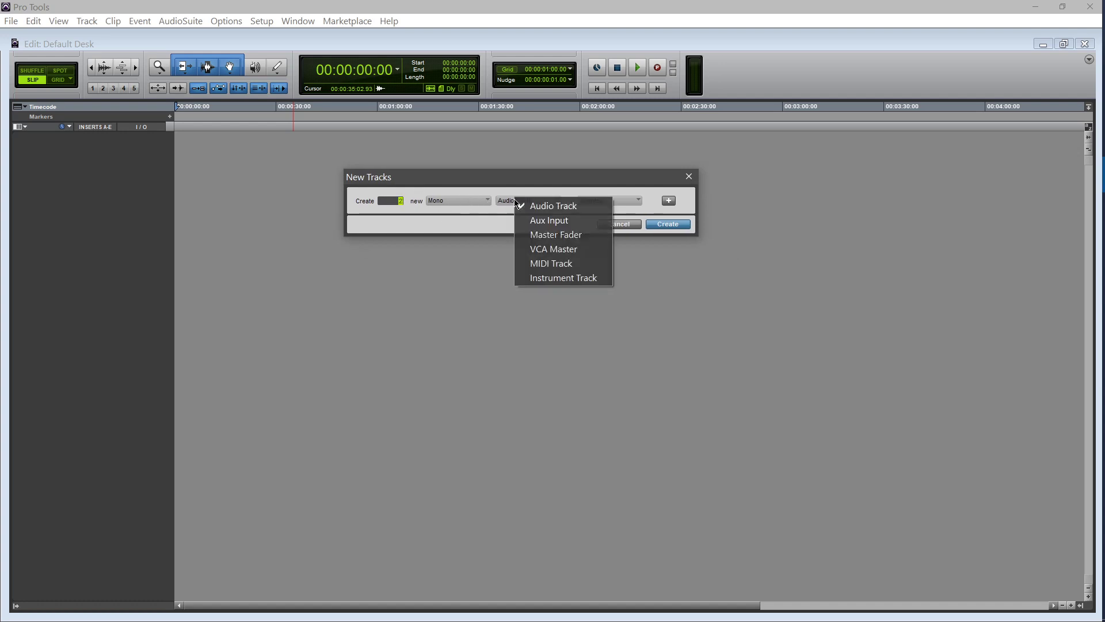
pyautogui.click(521, 220)
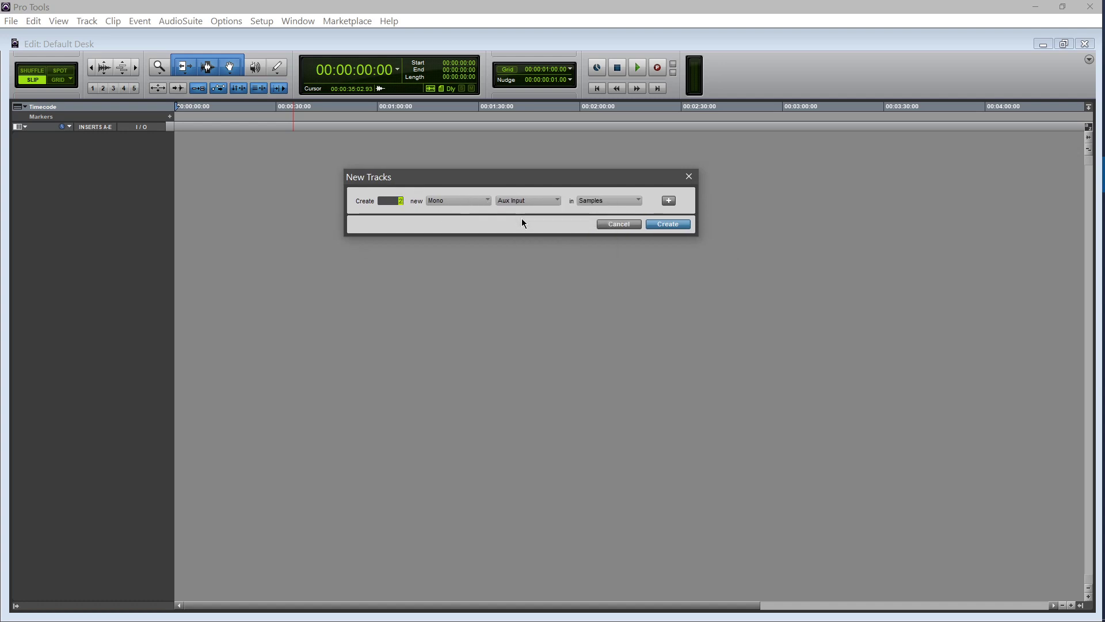
pyautogui.click(669, 201)
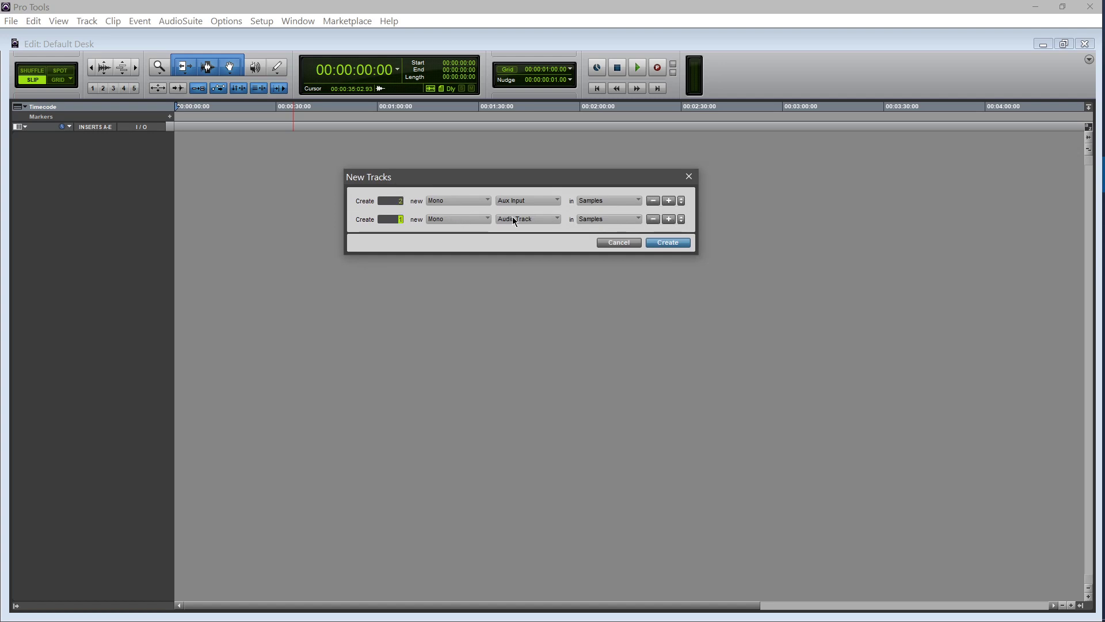
# Add two further entries to the new track batch, each for one stereo Aux Input
pyautogui.click(668, 220)
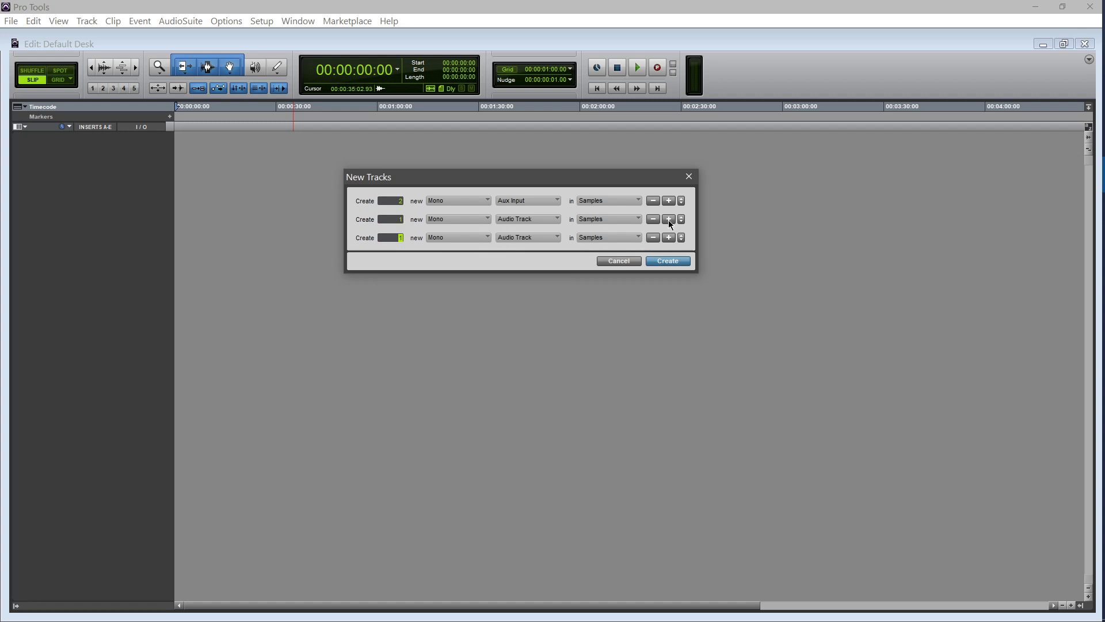
pyautogui.click(428, 237)
pyautogui.click(447, 256)
pyautogui.click(549, 237)
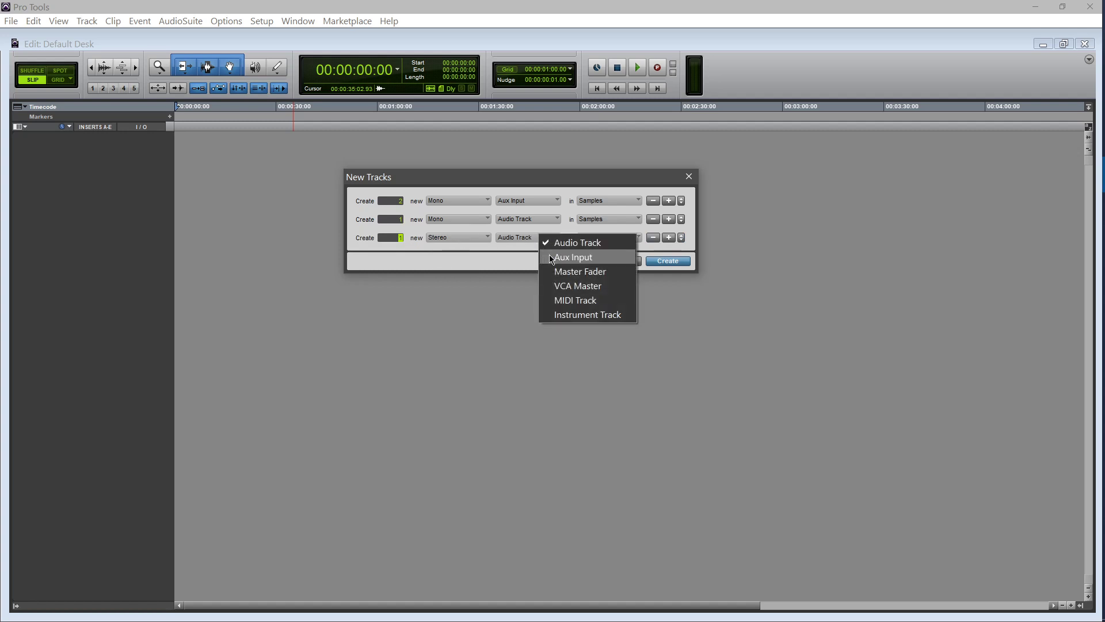
pyautogui.click(547, 254)
pyautogui.click(671, 238)
pyautogui.click(476, 256)
pyautogui.click(471, 274)
pyautogui.click(501, 256)
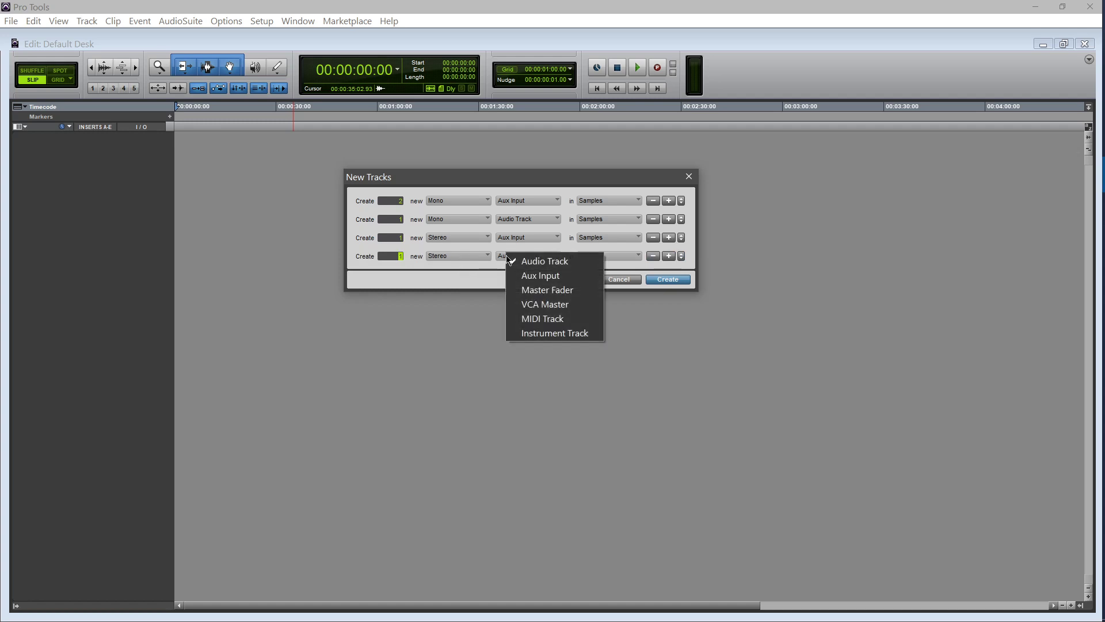
pyautogui.click(510, 271)
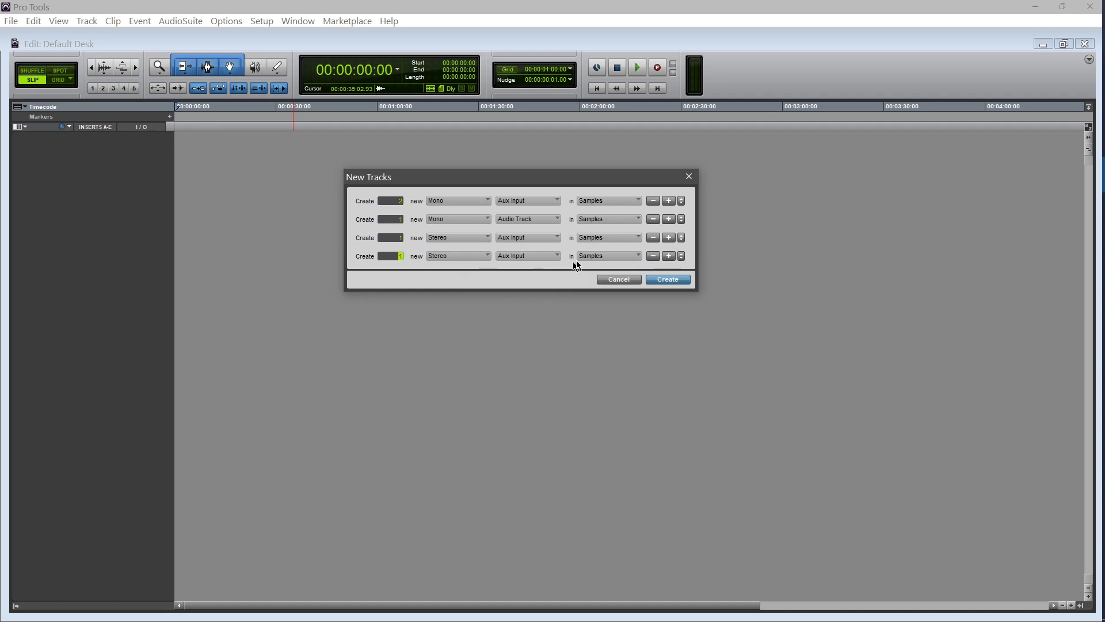
# Add a third stereo Aux Input and one stereo Audio Track to the batch and create all the tracks
pyautogui.click(663, 256)
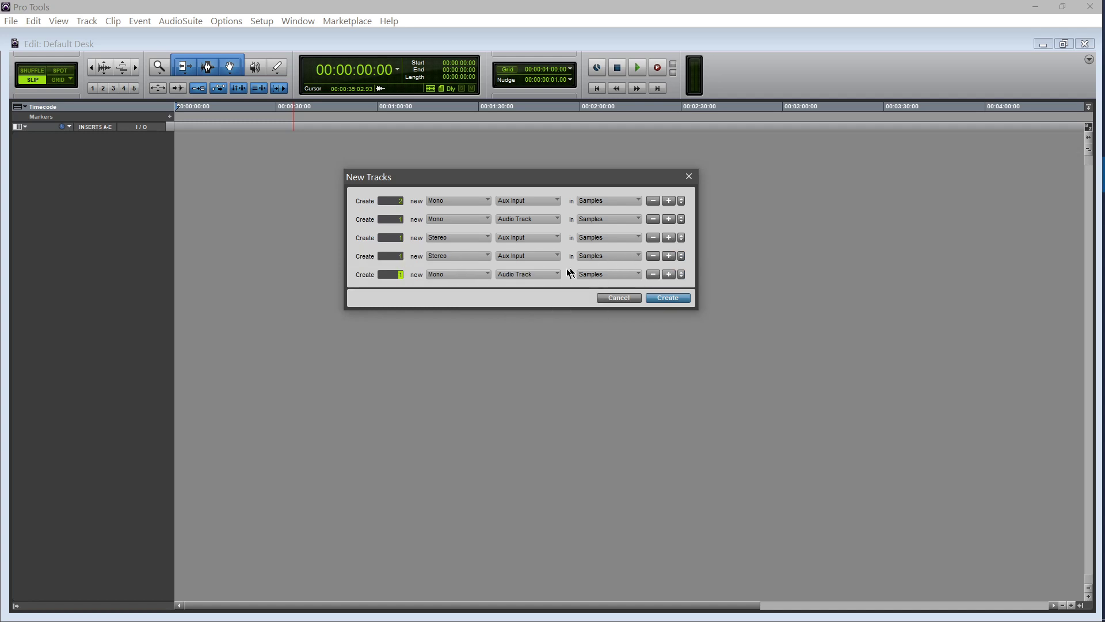
pyautogui.click(512, 275)
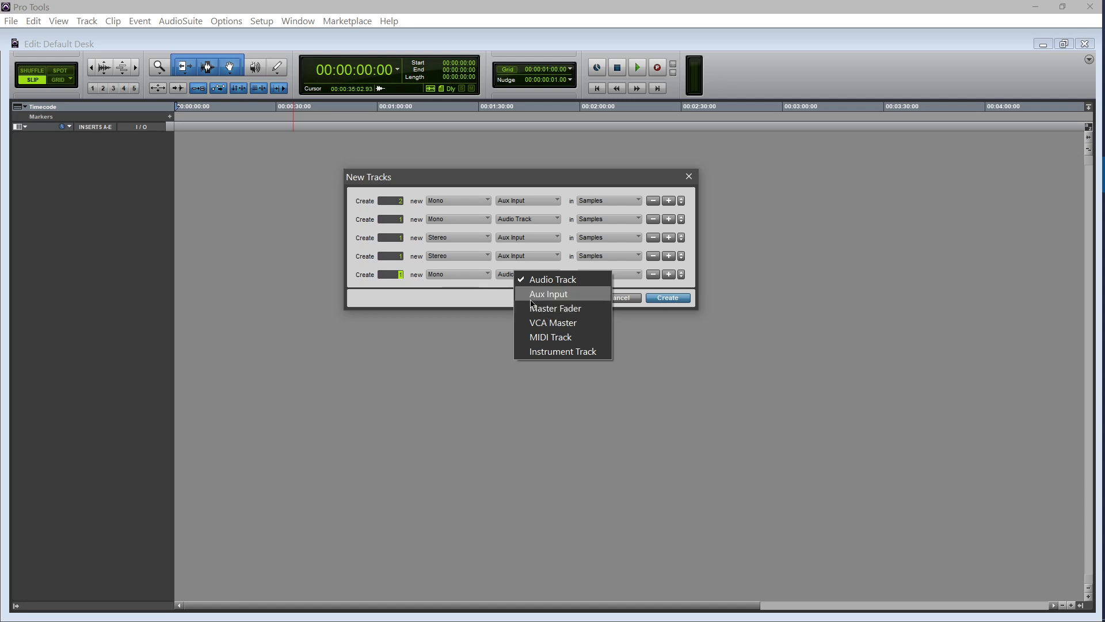
pyautogui.click(535, 294)
pyautogui.click(435, 277)
pyautogui.click(441, 291)
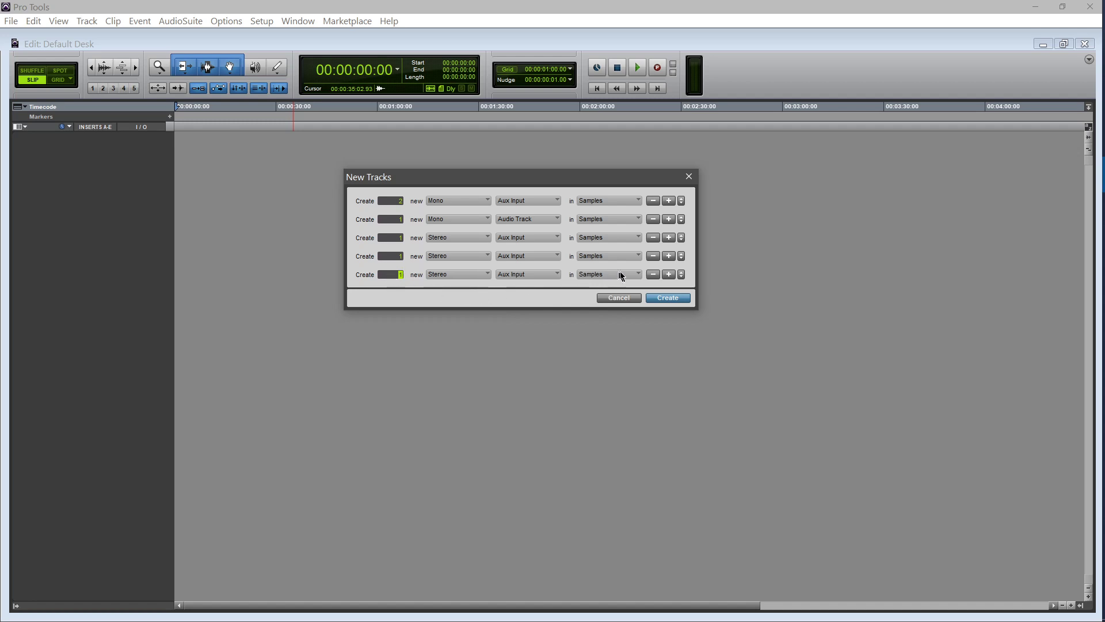
pyautogui.click(668, 275)
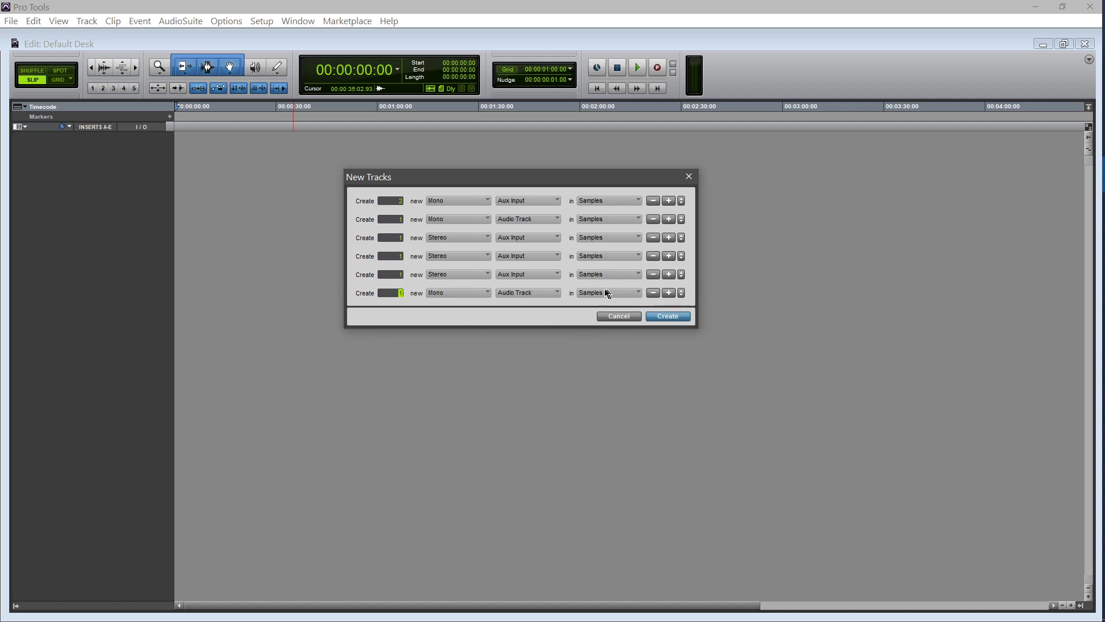
pyautogui.click(475, 294)
pyautogui.click(499, 311)
pyautogui.click(667, 316)
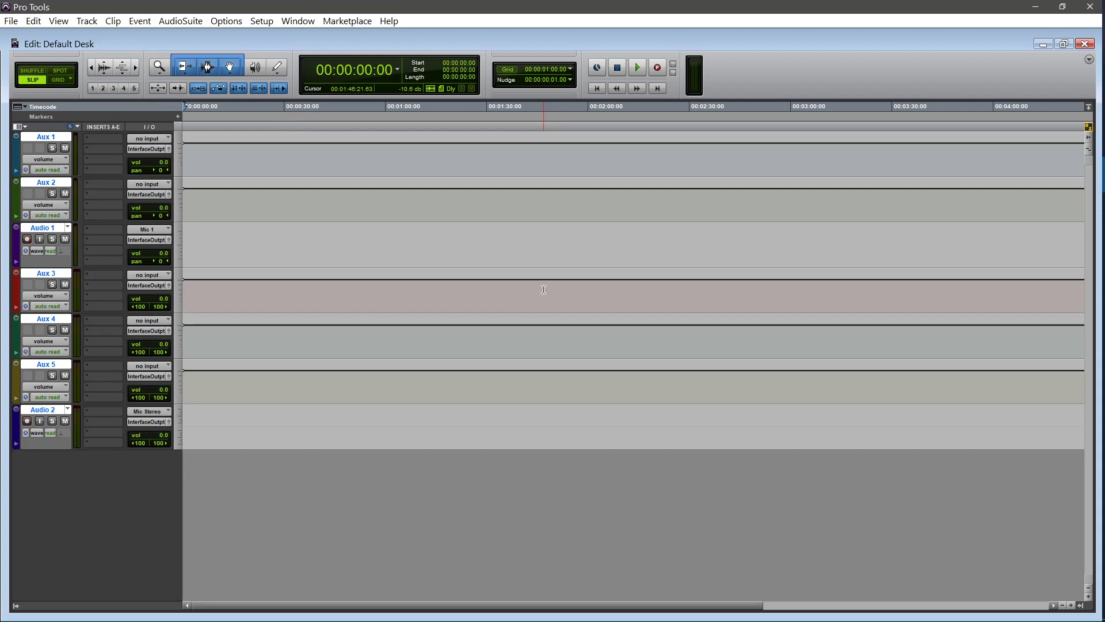
# Show the Mix window and rename the two mono aux tracks "MIC 1" and "MIC 2"
pyautogui.hotkey('ctrl', '=')
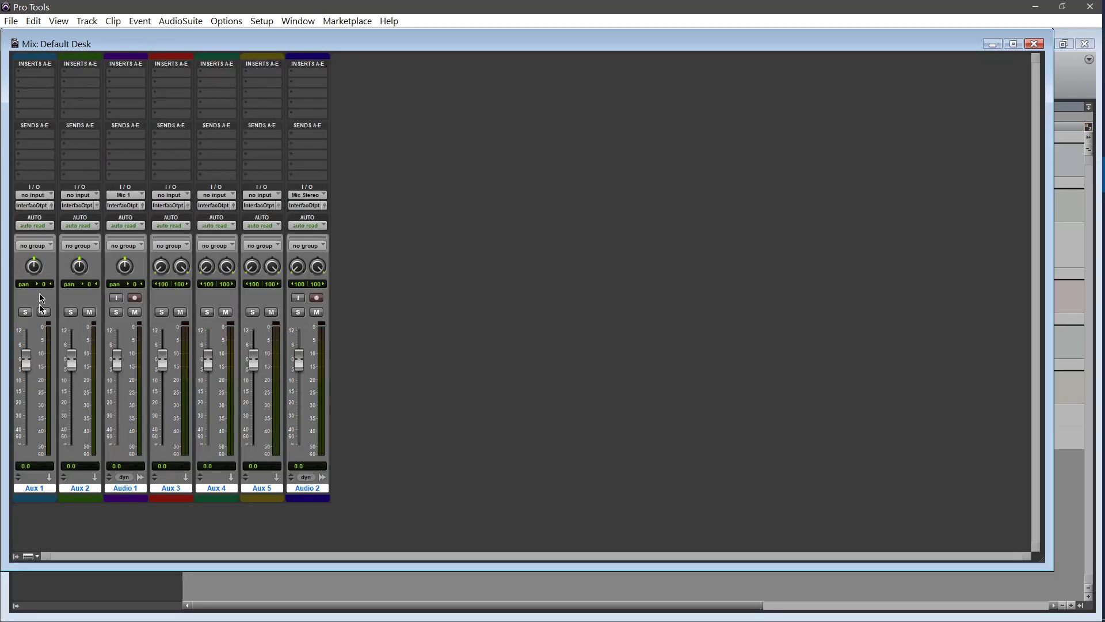
pyautogui.doubleClick(37, 488)
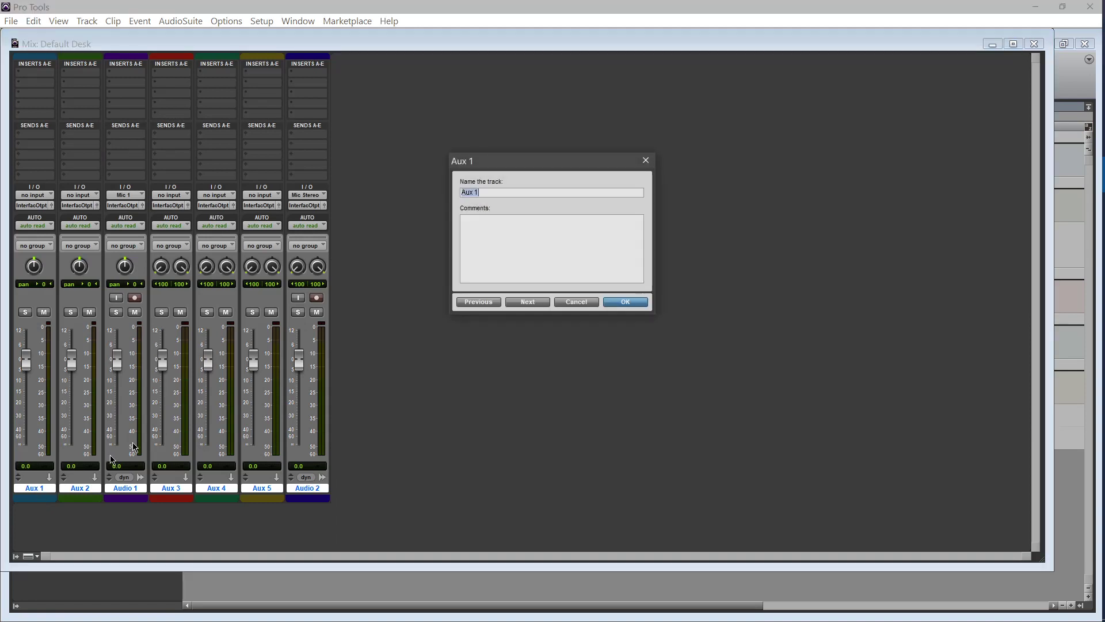
pyautogui.write('MIC')
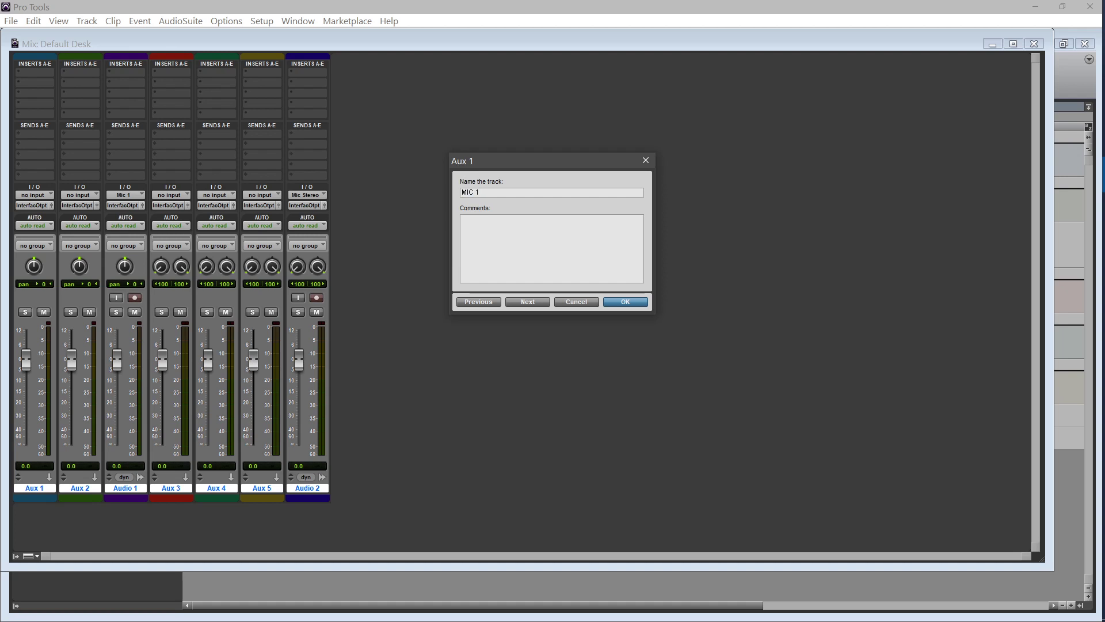
pyautogui.hotkey('ctrl', 'Right')
pyautogui.write('MIC')
pyautogui.hotkey('ctrl', 'Right')
# Rename the remaining tracks in order as "vtx 1", "vtx verb", "vtx submix", "MASTER" and "vtx print"
pyautogui.write('v')
pyautogui.hotkey('ctrl', 'Right')
pyautogui.hotkey('ctrl', 'Right')
pyautogui.hotkey('ctrl', 'Right')
pyautogui.hotkey('ctrl', 'Right')
pyautogui.write('vt')
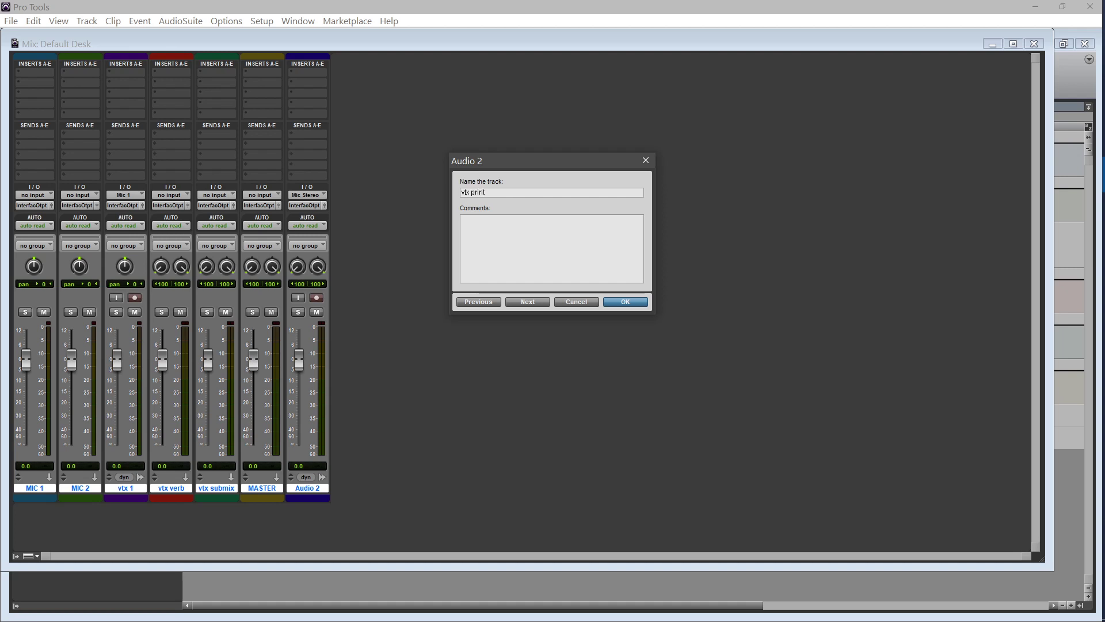
pyautogui.click(617, 300)
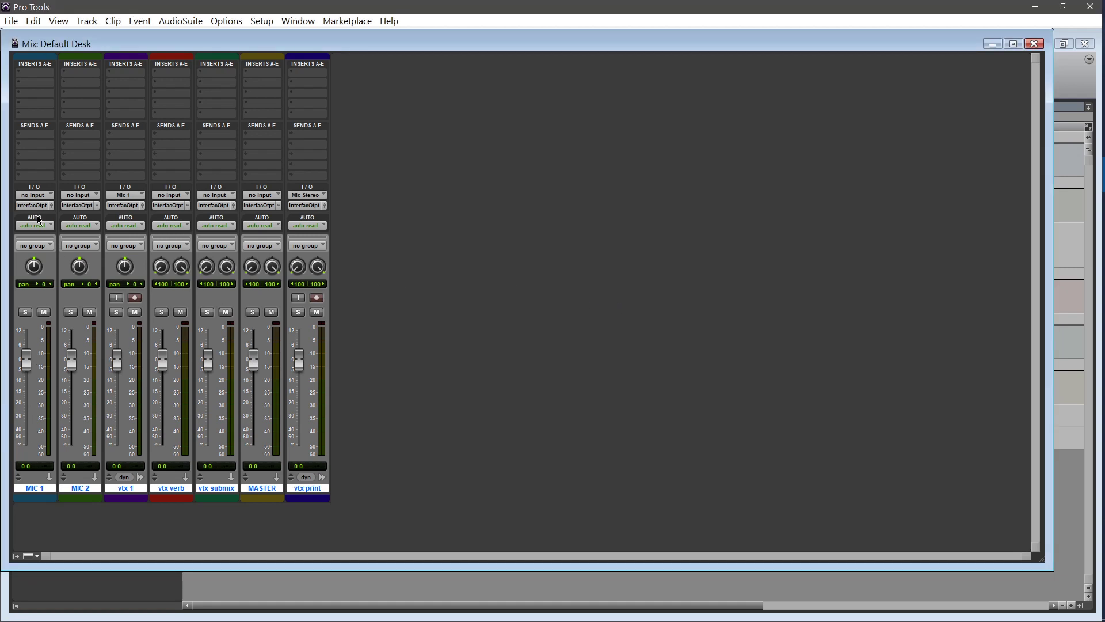
# Set the MIC 1 track's input to interface Mic 1 (Mono) and the MIC 2 track's input to Mic 2 (Mono)
pyautogui.click(36, 195)
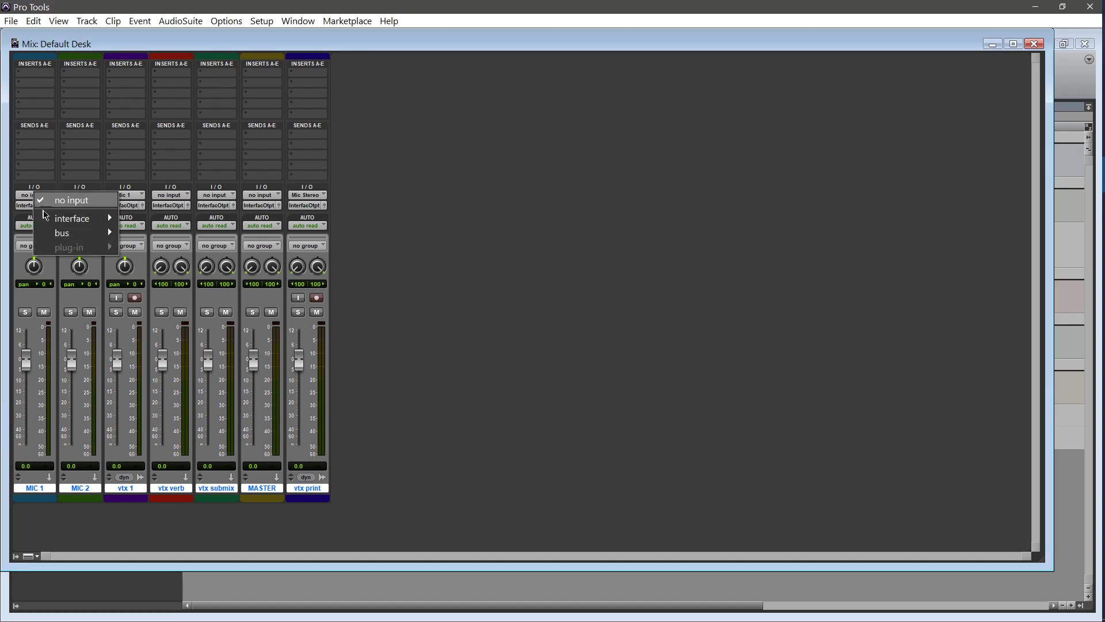
pyautogui.moveTo(47, 217)
pyautogui.click(170, 218)
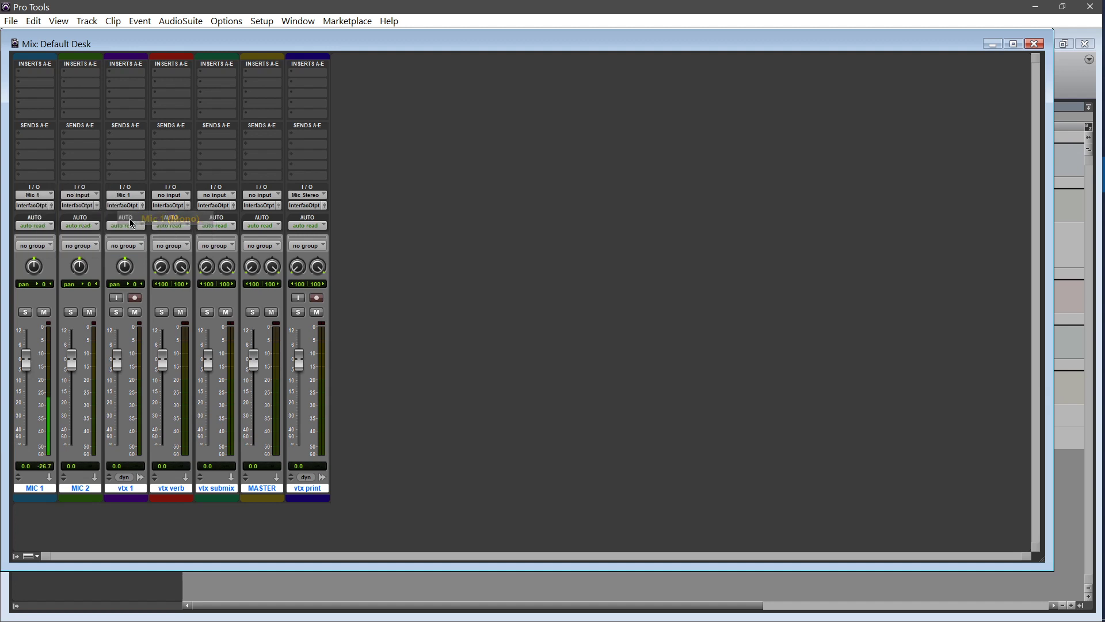
pyautogui.click(74, 196)
pyautogui.moveTo(139, 220)
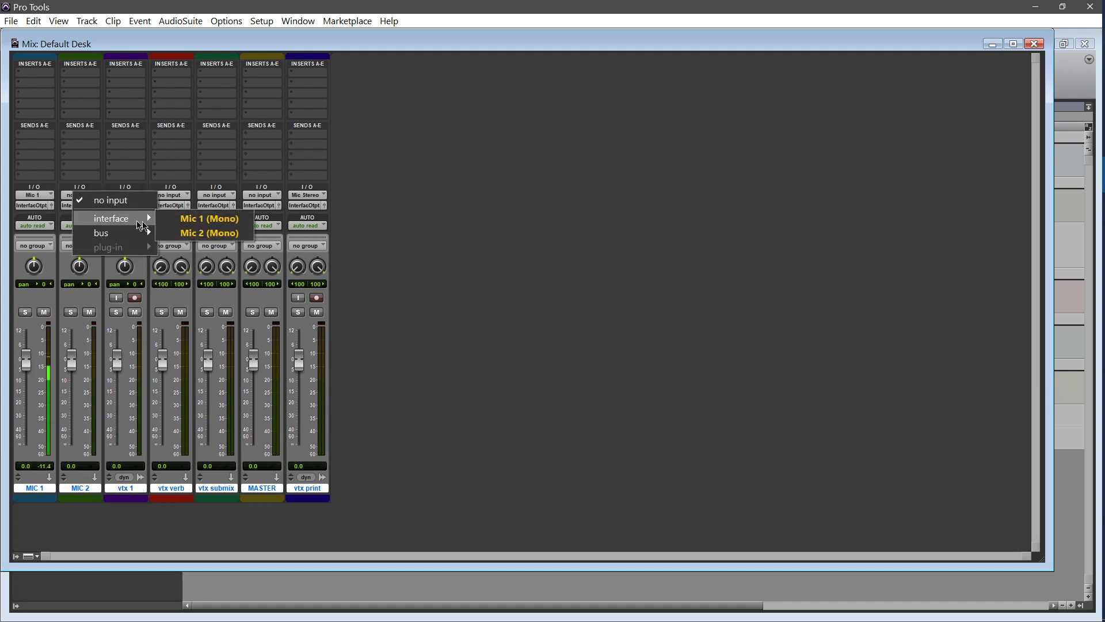
pyautogui.click(189, 232)
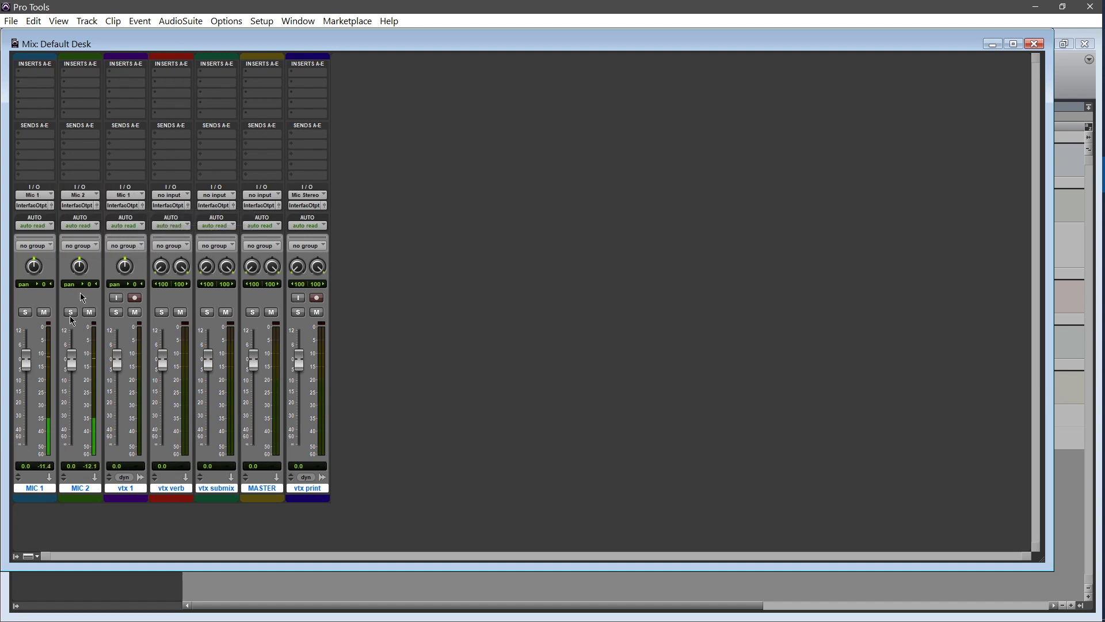
pyautogui.click(44, 312)
pyautogui.click(90, 312)
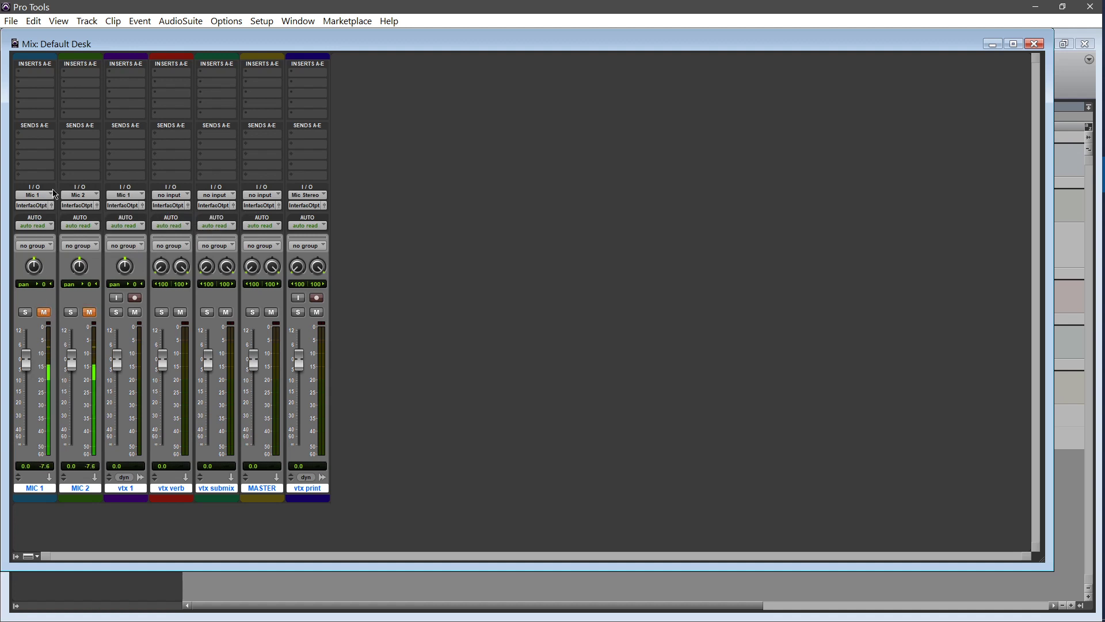
pyautogui.click(44, 312)
pyautogui.click(89, 312)
# Pull the MIC 1 and MIC 2 volume faders all the way down to minus infinity
pyautogui.moveTo(32, 360); pyautogui.dragTo(28, 446)
pyautogui.moveTo(71, 360); pyautogui.dragTo(71, 446)
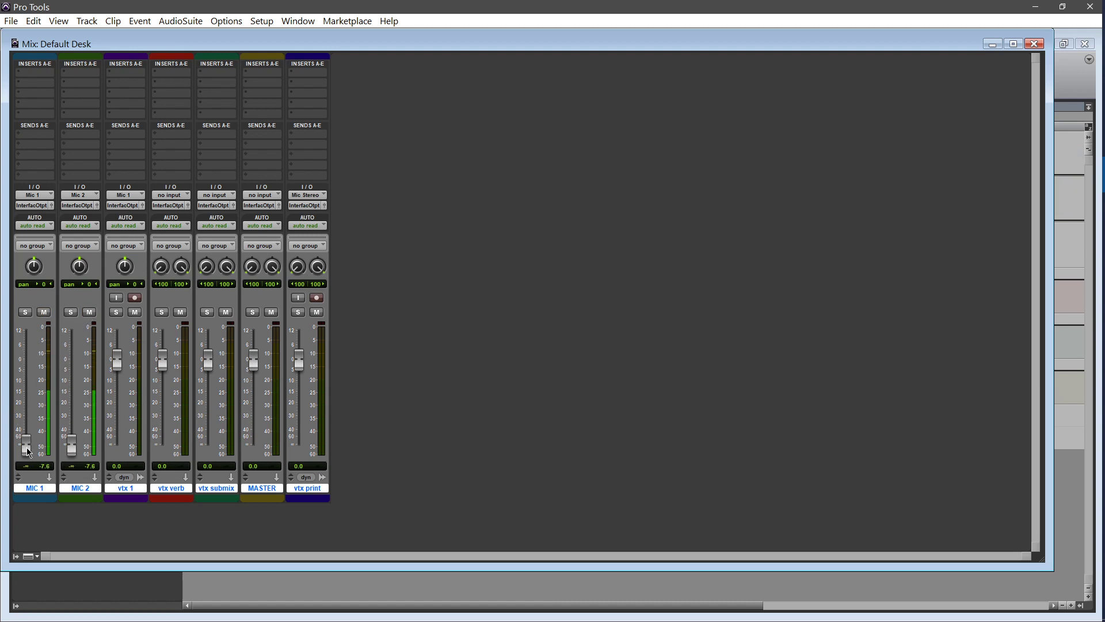
# Reset the MIC 1 and MIC 2 faders to 0.0 dB and route both tracks' outputs to the Mono1 (Mono) bus
pyautogui.keyDown('alt'); pyautogui.click(27, 448); pyautogui.keyUp('alt')
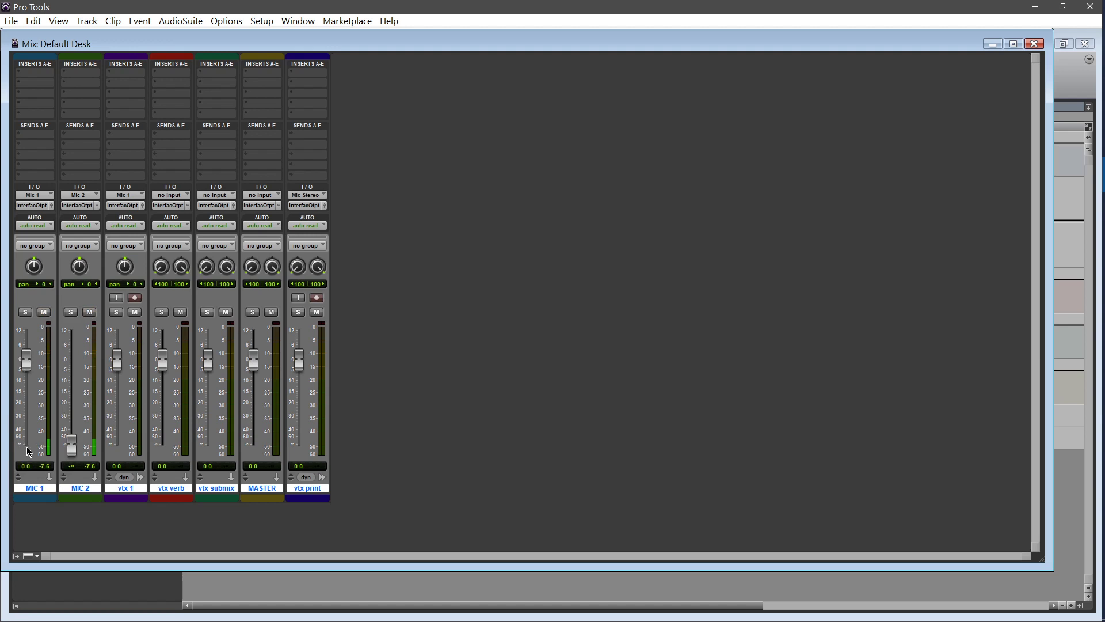
pyautogui.keyDown('alt'); pyautogui.click(72, 447); pyautogui.keyUp('alt')
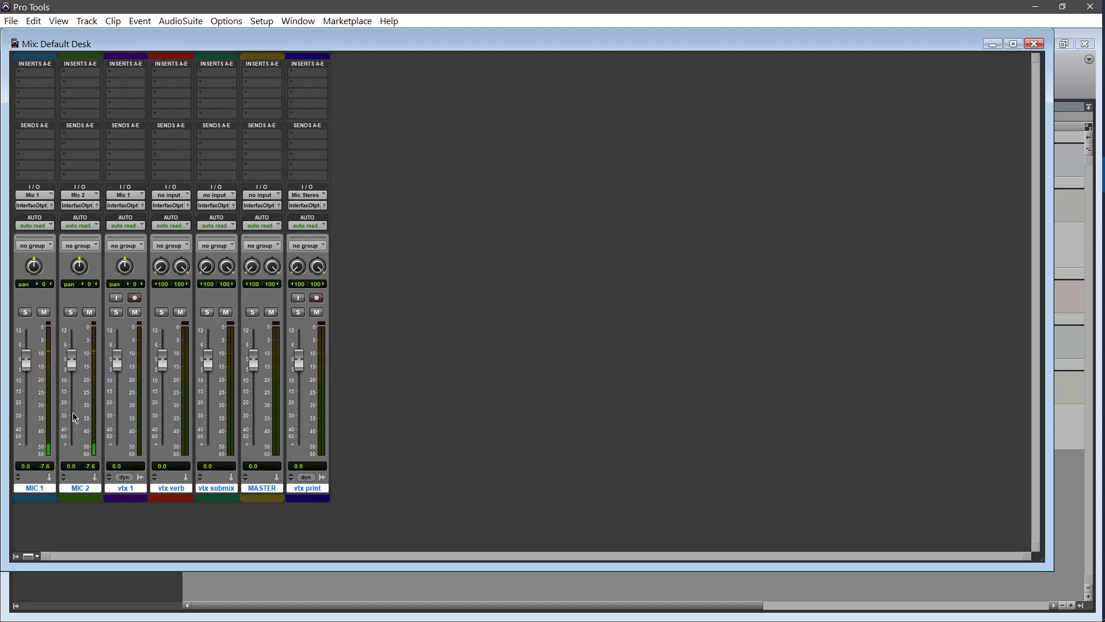
pyautogui.click(40, 205)
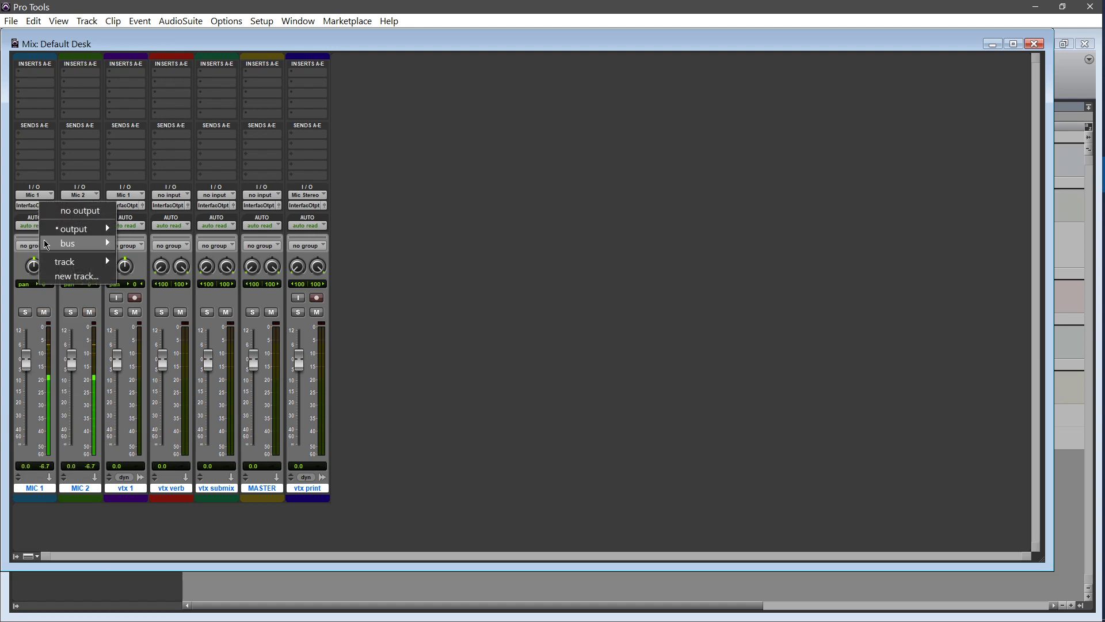
pyautogui.moveTo(45, 242)
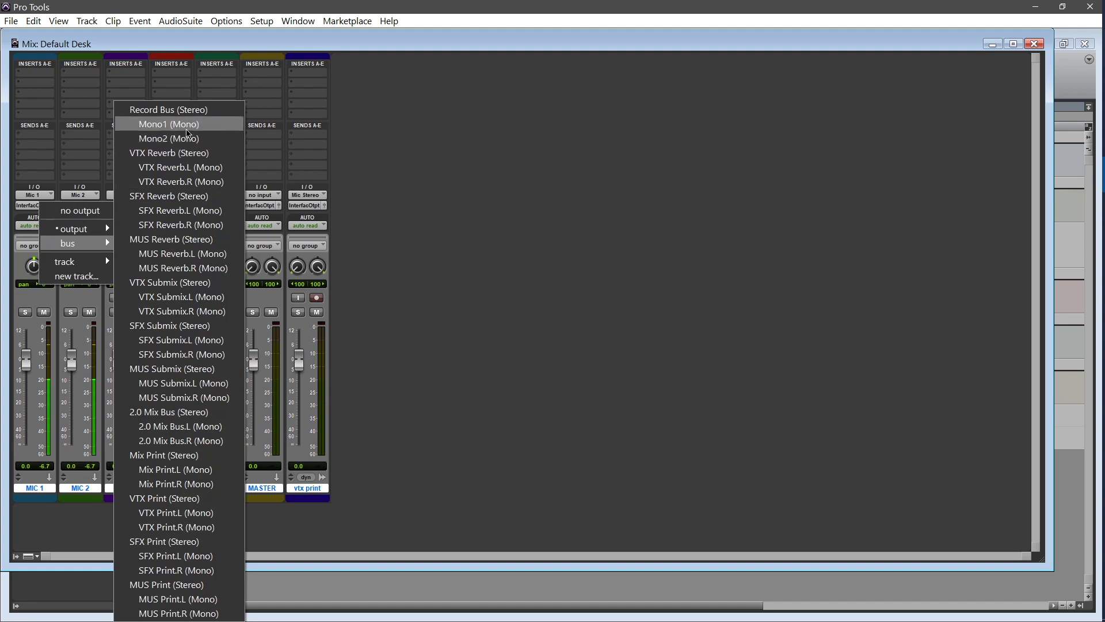
pyautogui.click(169, 124)
pyautogui.click(92, 208)
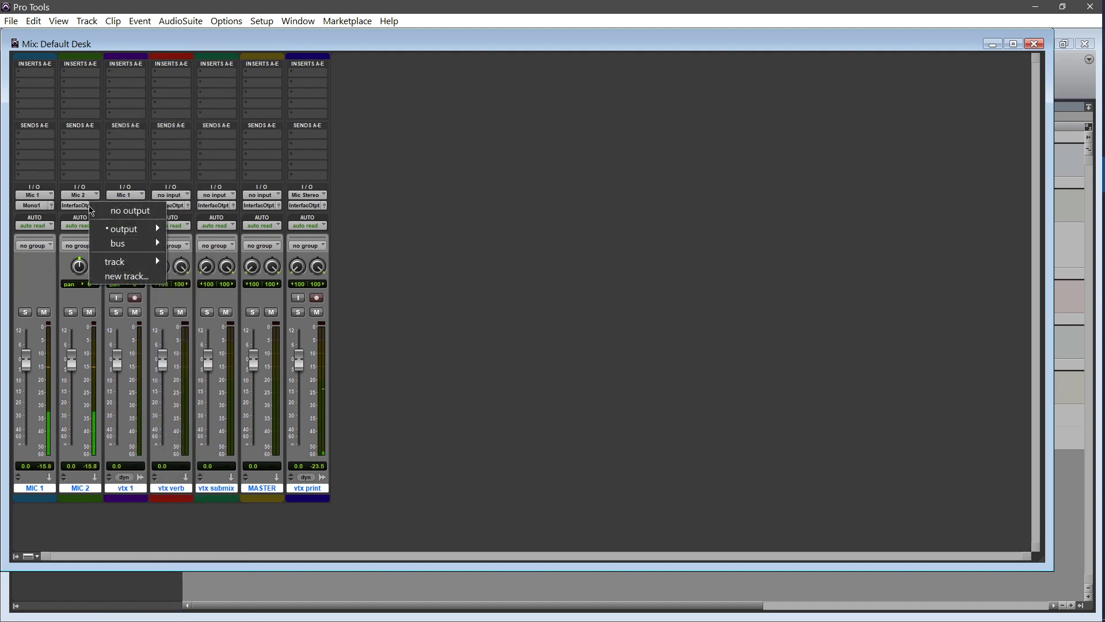
pyautogui.moveTo(124, 243)
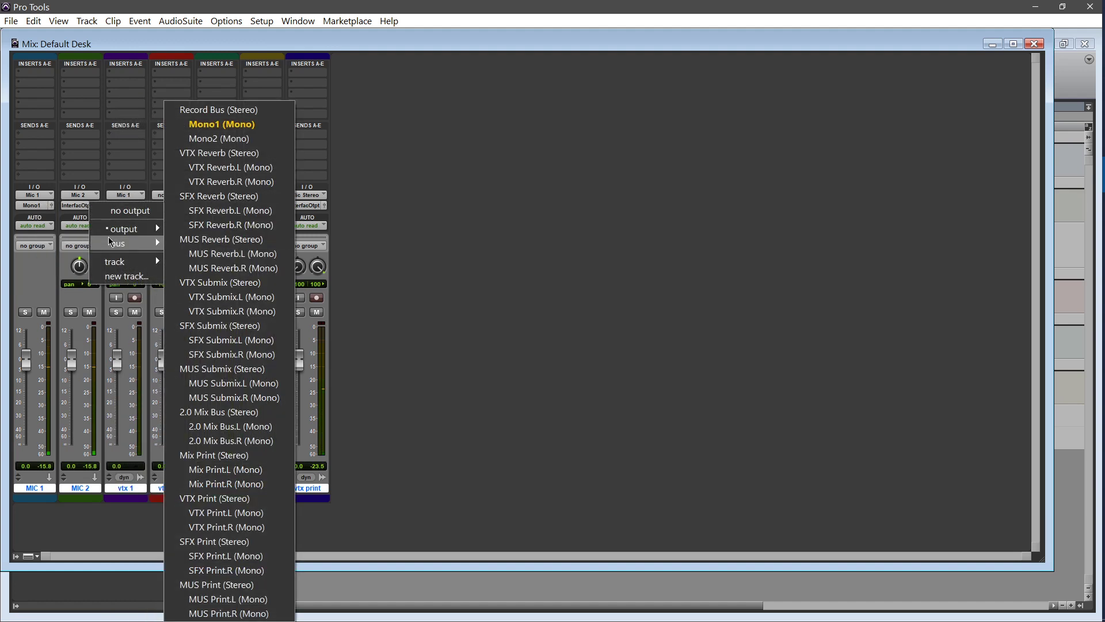
pyautogui.click(208, 124)
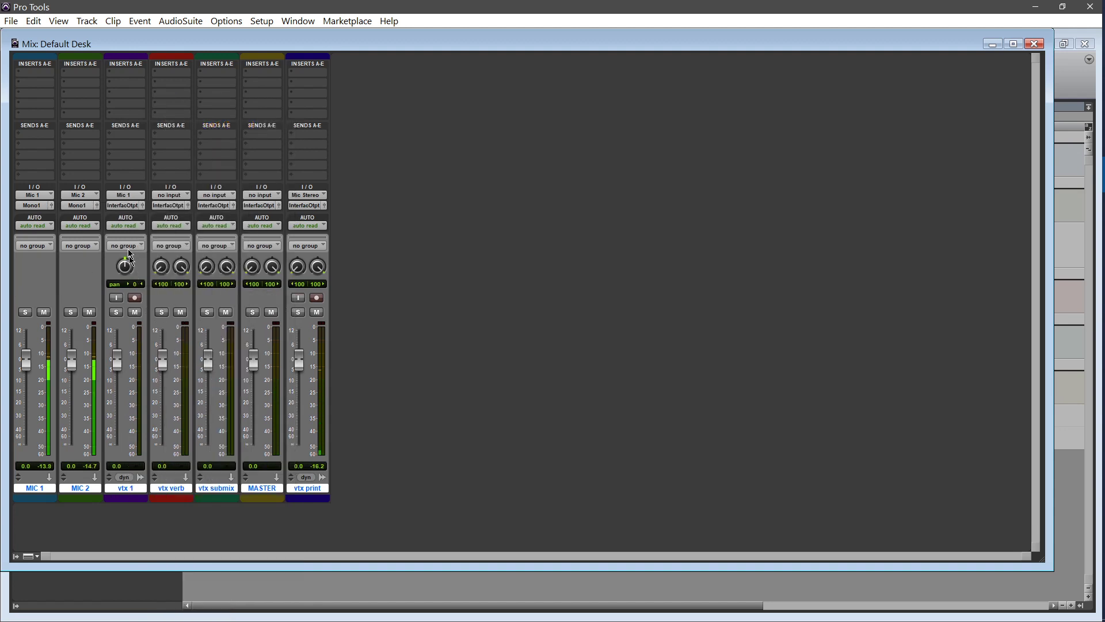
# Set the vtx 1 track's input to the Mono1 bus and its output to the VTX Submix (Stereo) bus
pyautogui.click(131, 195)
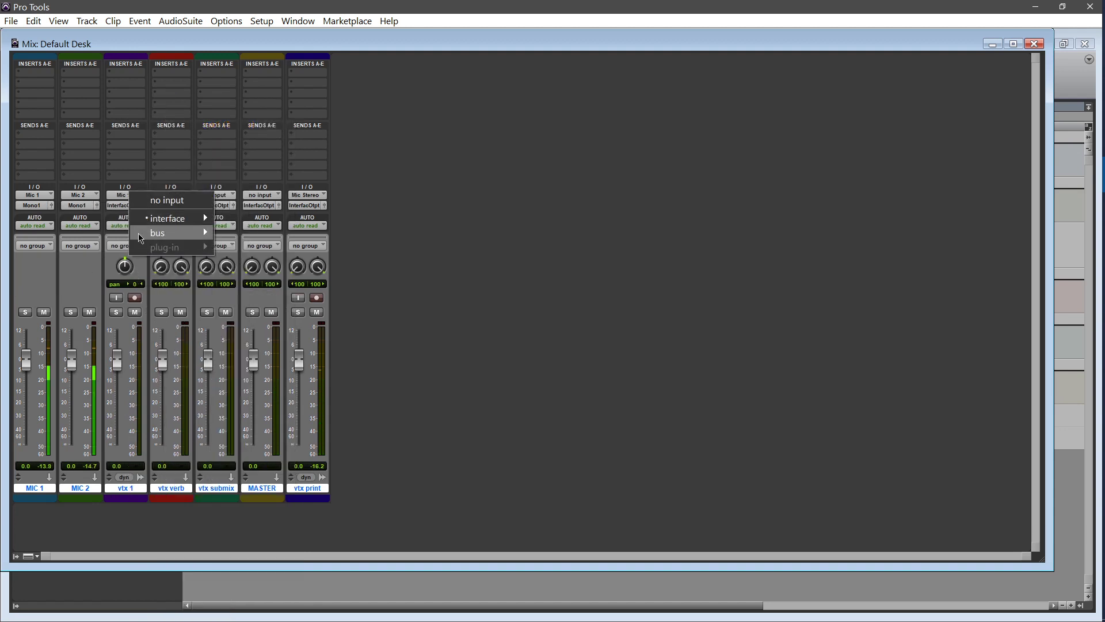
pyautogui.moveTo(173, 233)
pyautogui.click(252, 237)
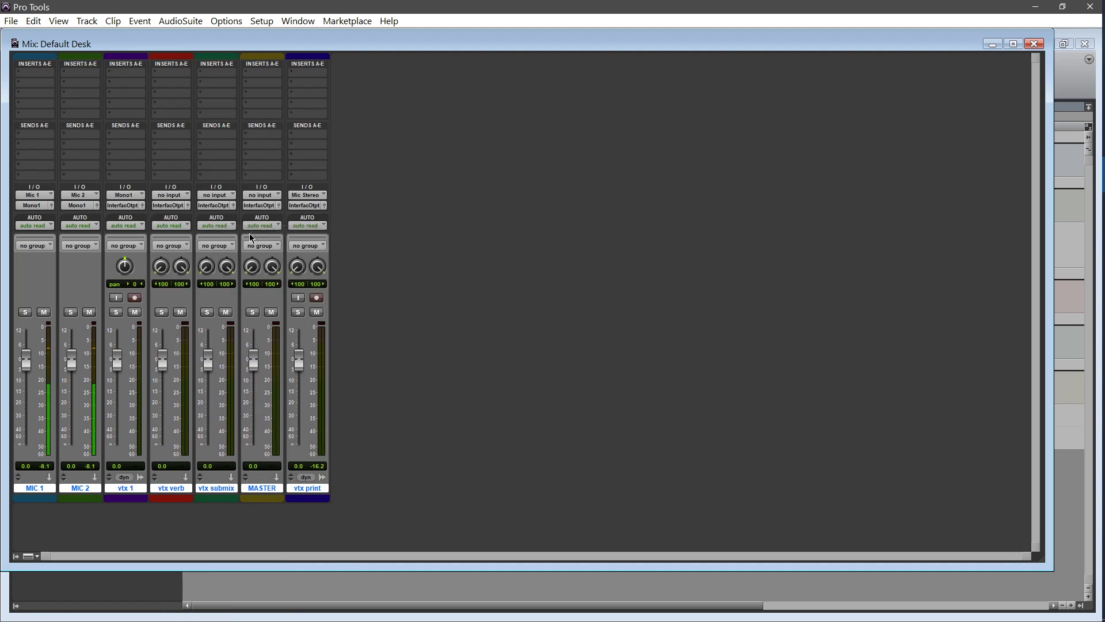
pyautogui.click(125, 206)
pyautogui.moveTo(137, 248)
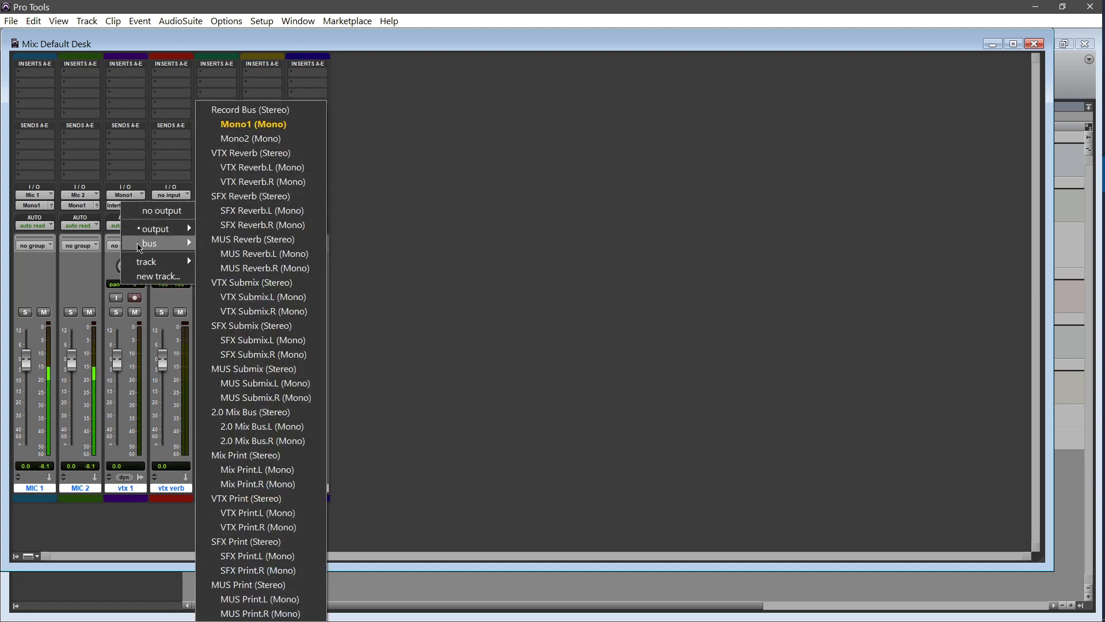
pyautogui.click(269, 288)
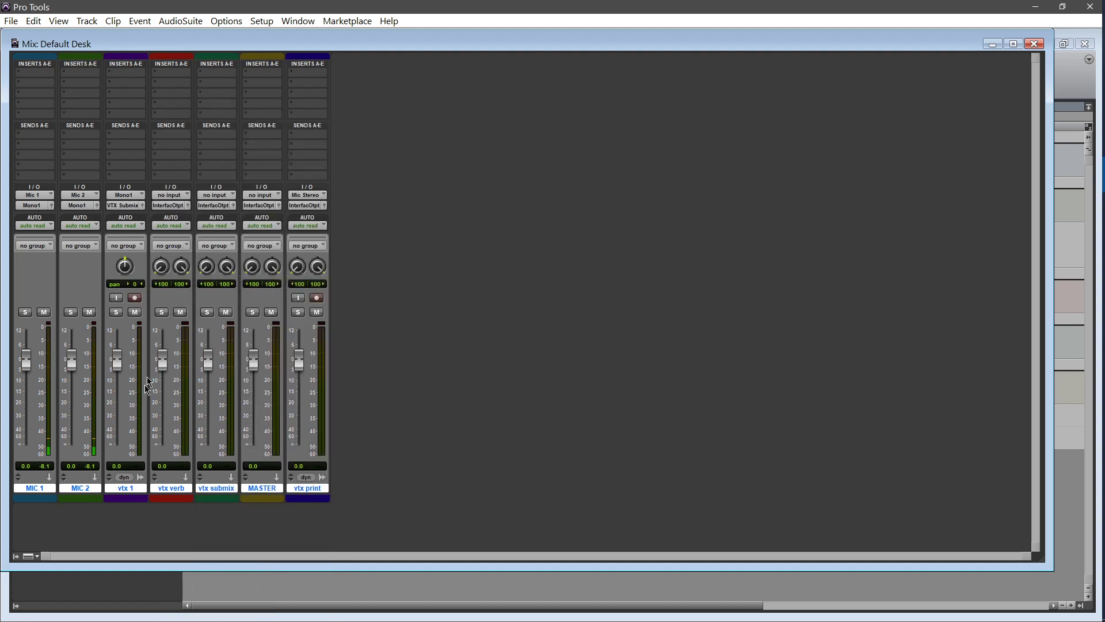
# Set the vtx verb track's input to the VTX Reverb (Stereo) bus
pyautogui.click(172, 195)
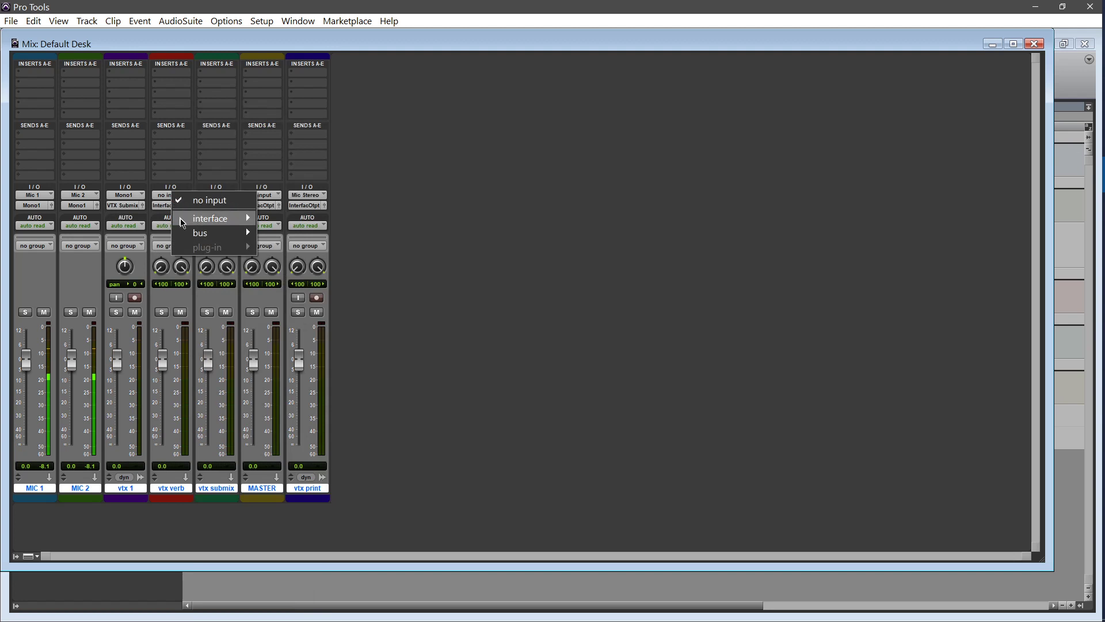
pyautogui.moveTo(206, 234)
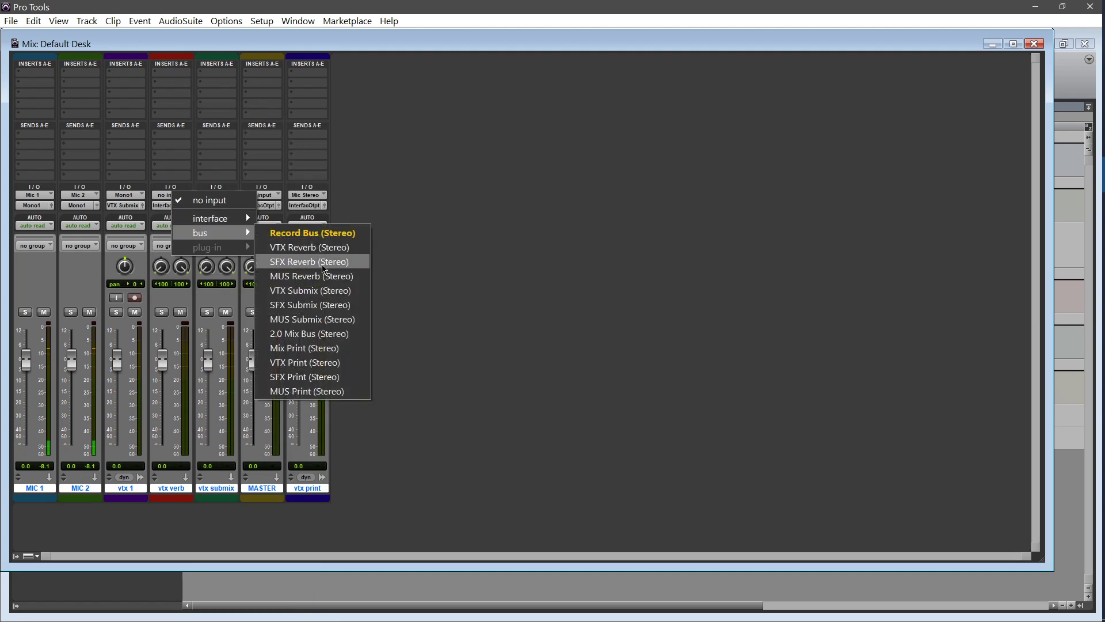
pyautogui.click(320, 247)
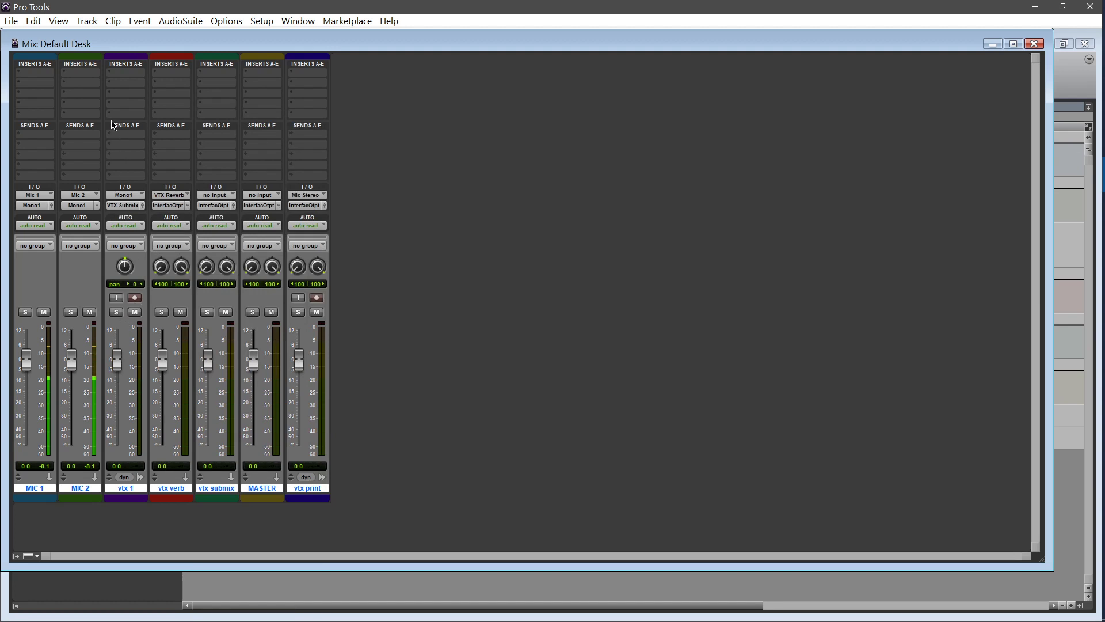
# Add a first send on the vtx 1 track to the VTX Reverb (Stereo) bus and show Send A expanded in the mixer
pyautogui.click(122, 138)
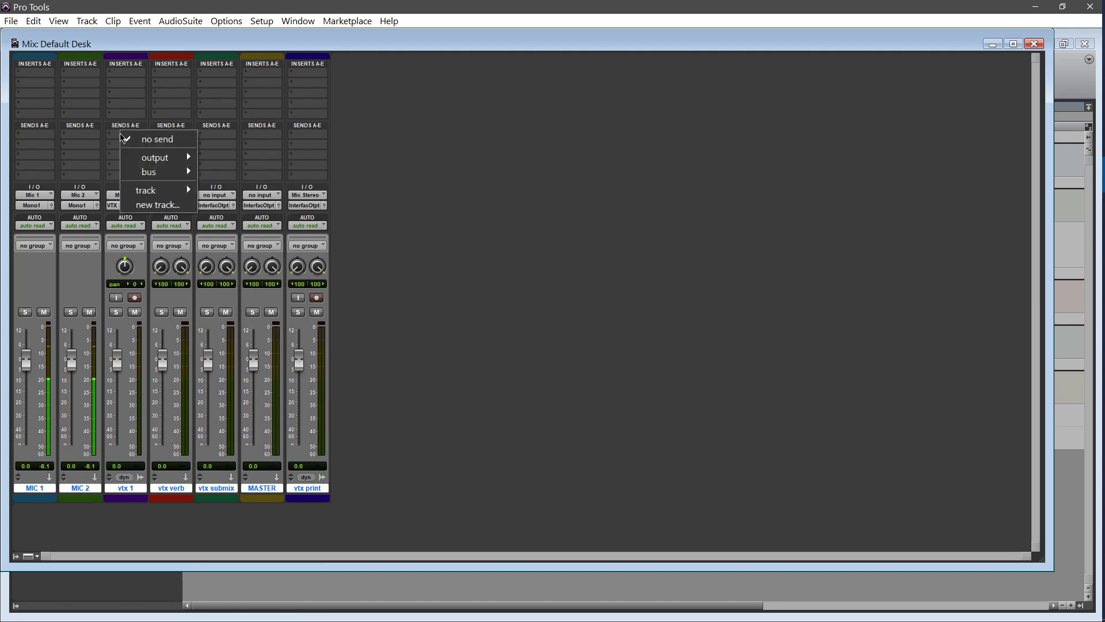
pyautogui.moveTo(135, 168)
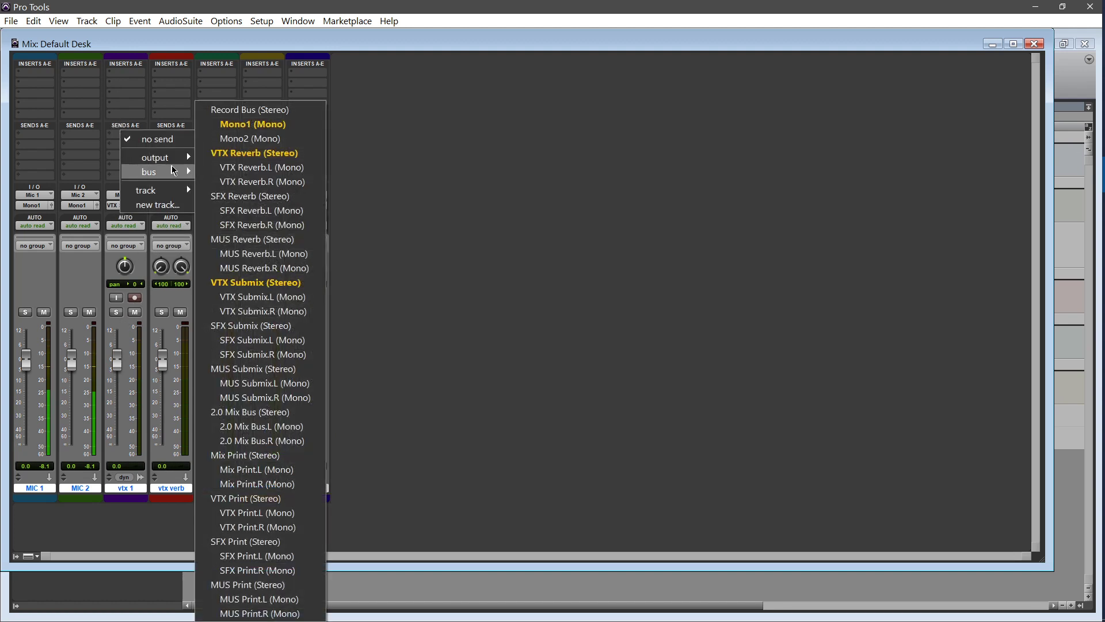
pyautogui.click(213, 157)
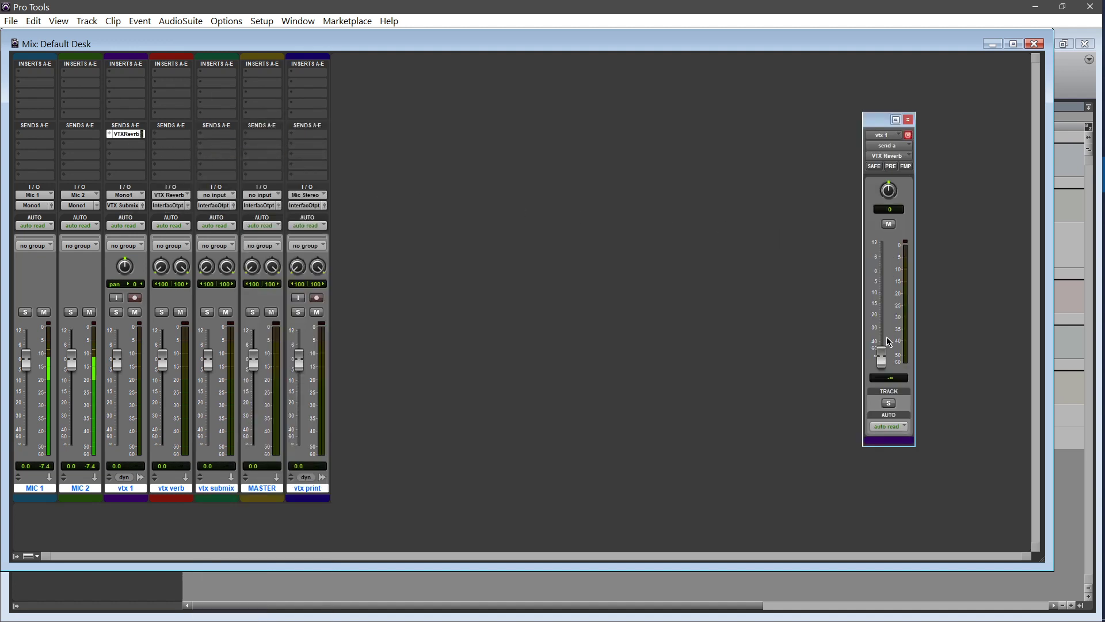
pyautogui.click(58, 21)
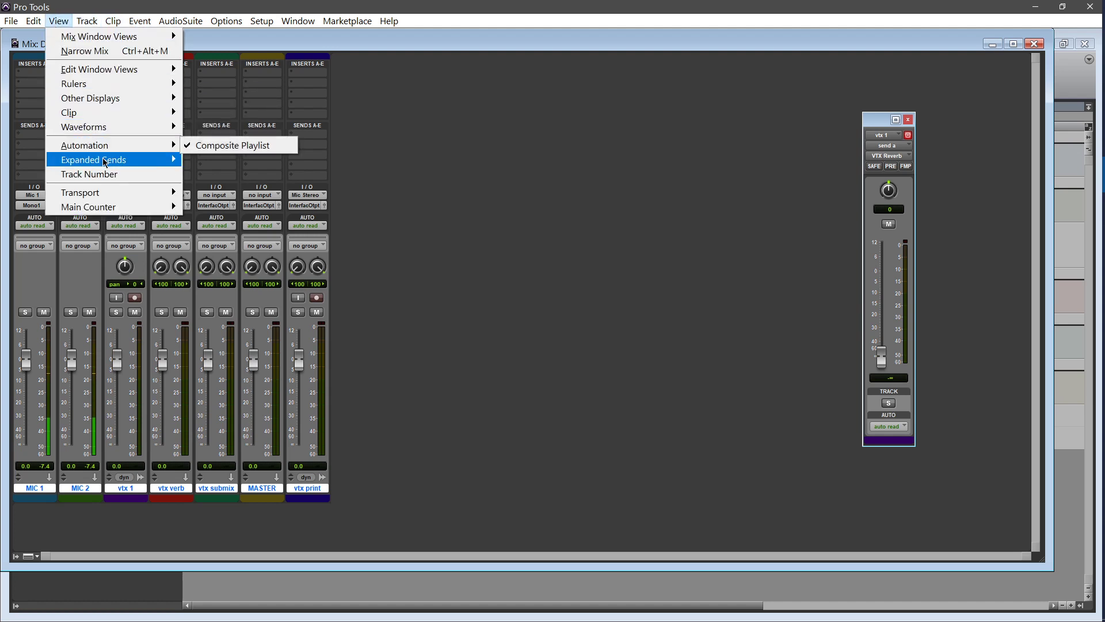
pyautogui.moveTo(104, 159)
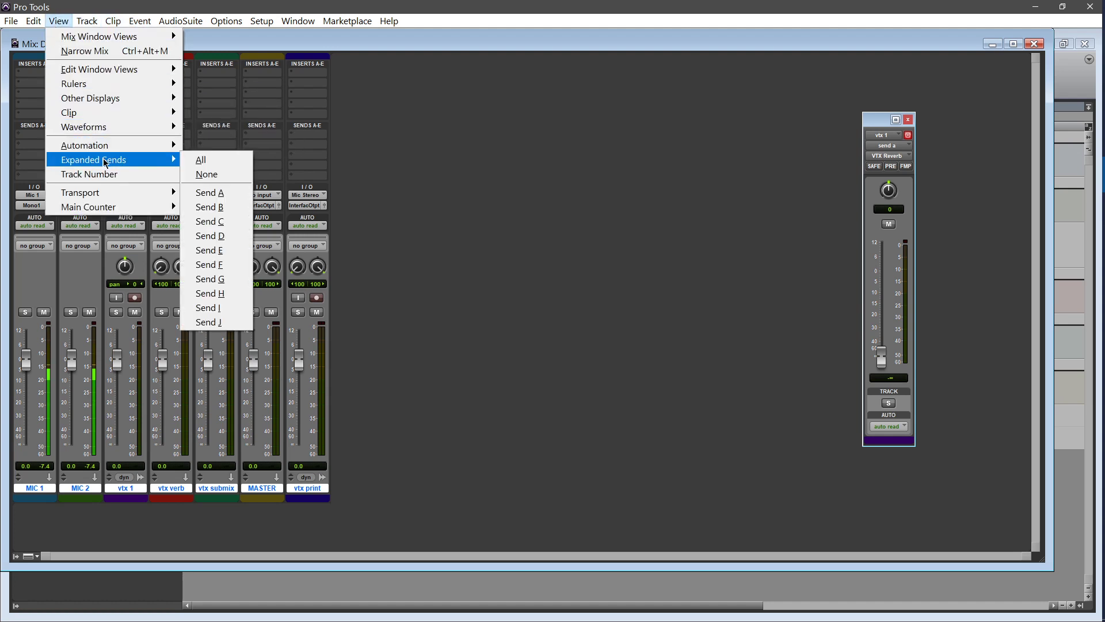
pyautogui.click(235, 196)
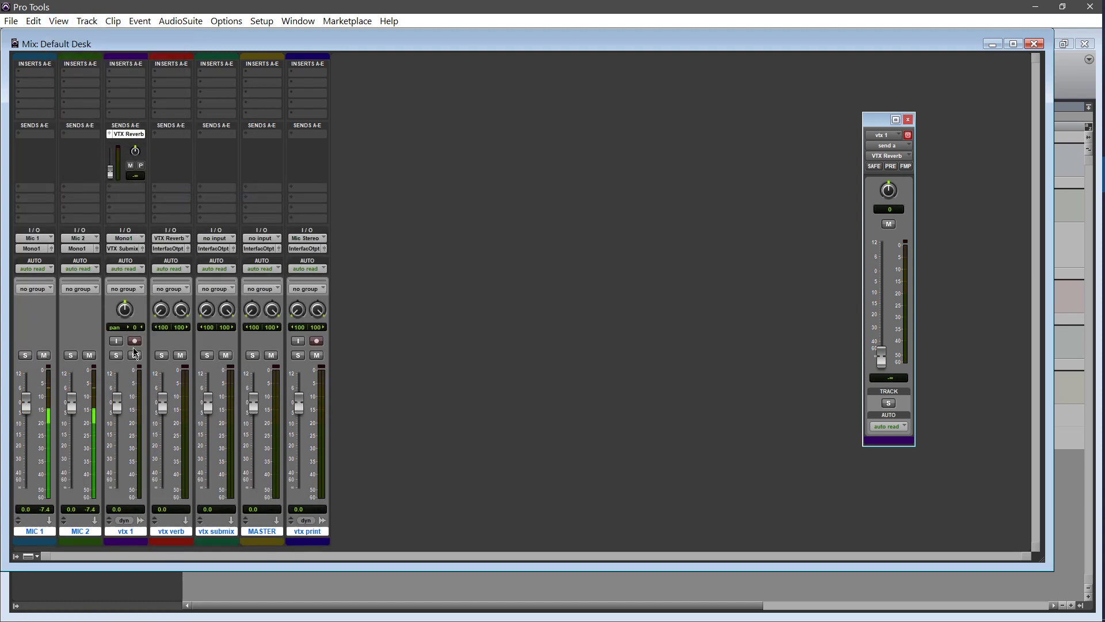
# Route the vtx verb track's output to VTX Submix (Stereo) and insert the multichannel AIR Reverb (stereo) plug-in in its first insert slot
pyautogui.click(167, 249)
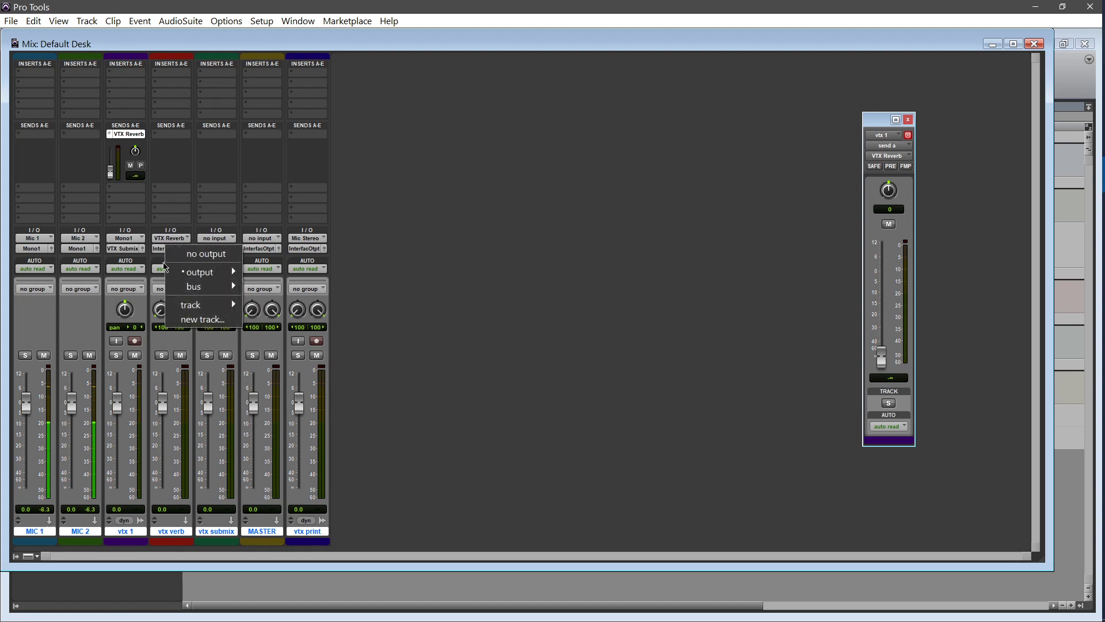
pyautogui.moveTo(180, 285)
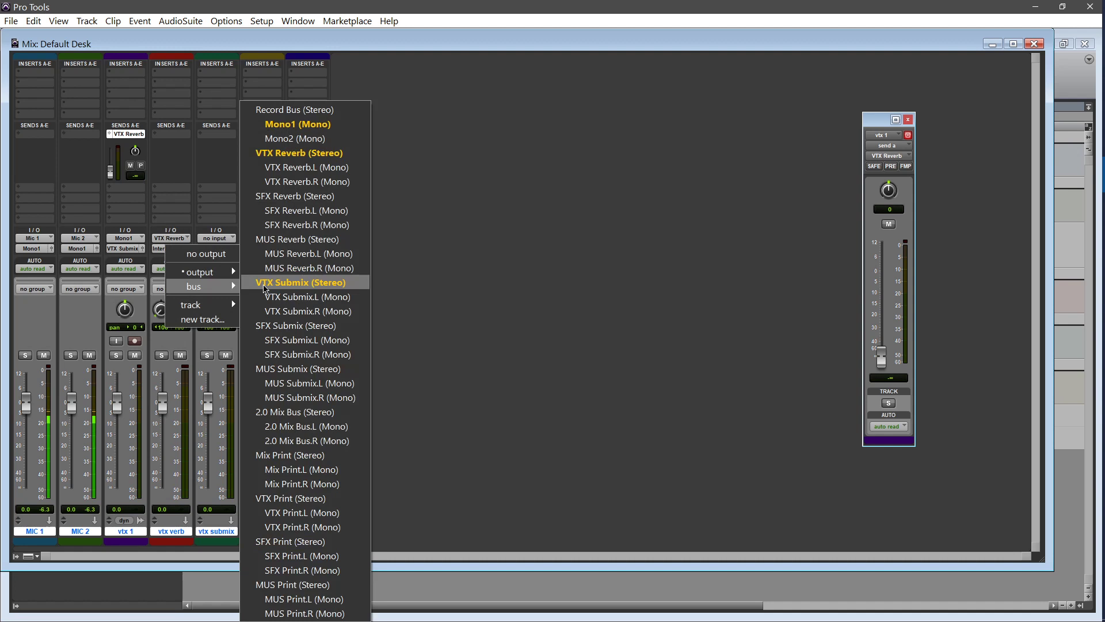
pyautogui.click(333, 282)
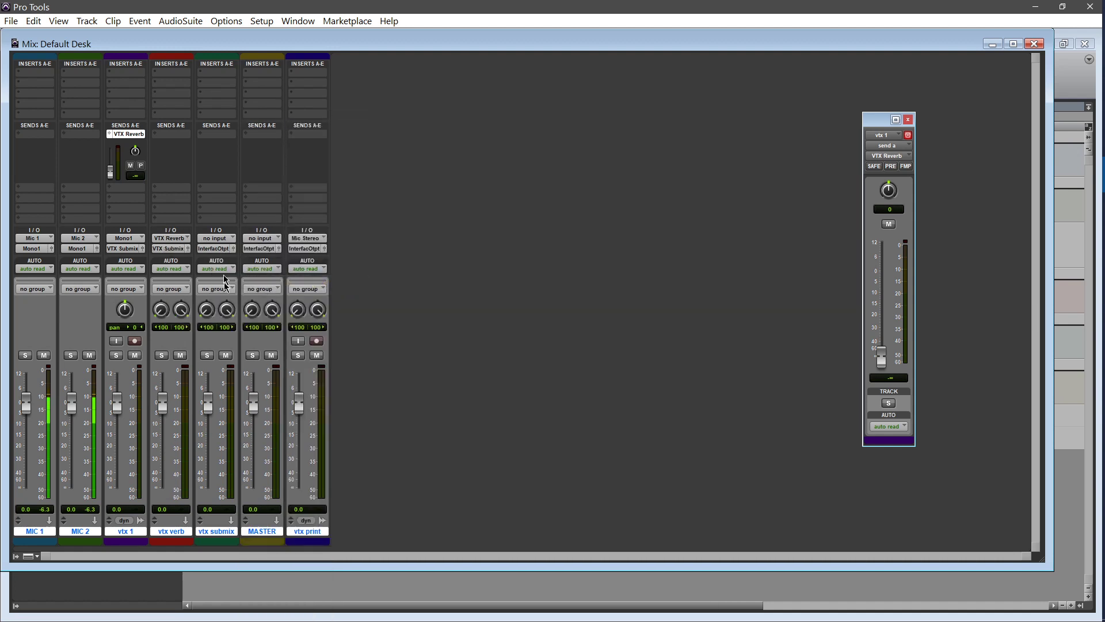
pyautogui.click(175, 73)
pyautogui.moveTo(253, 128)
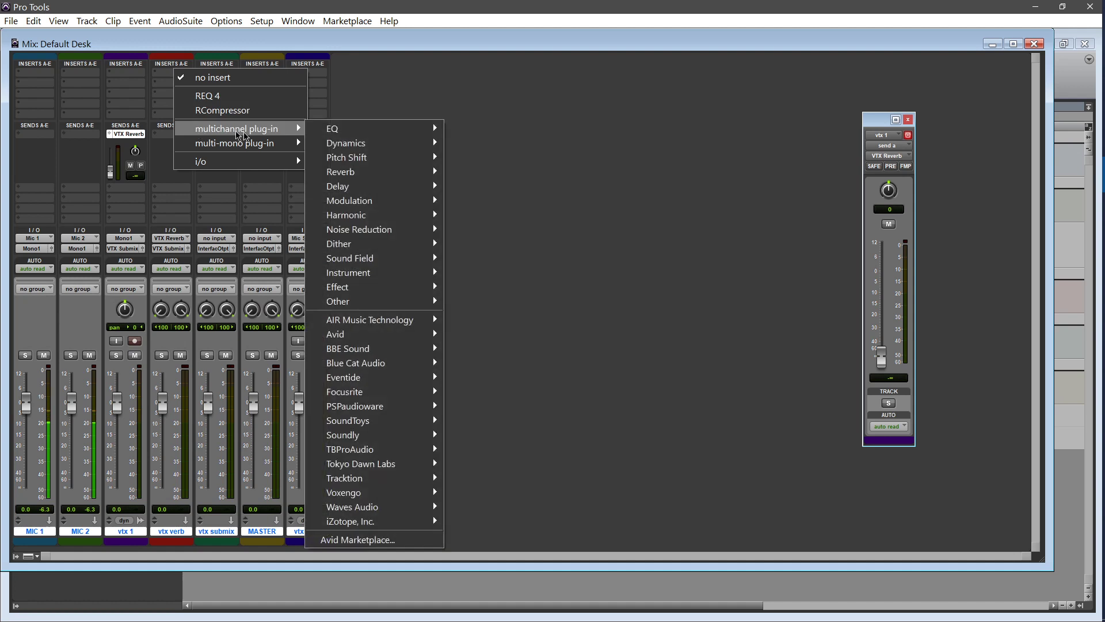
pyautogui.moveTo(380, 175)
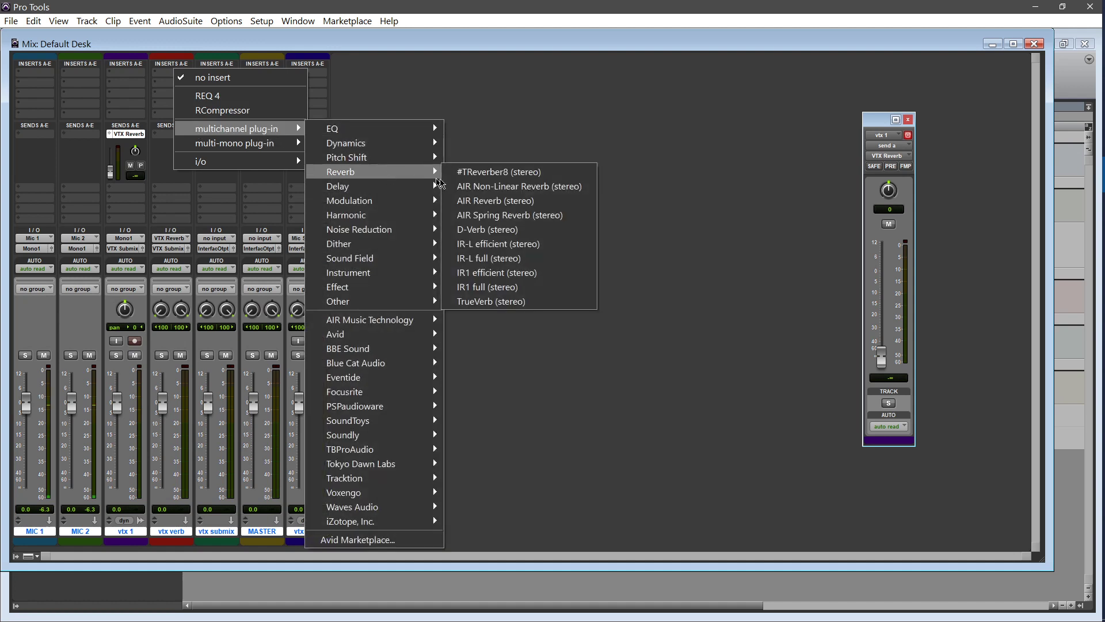
pyautogui.click(542, 202)
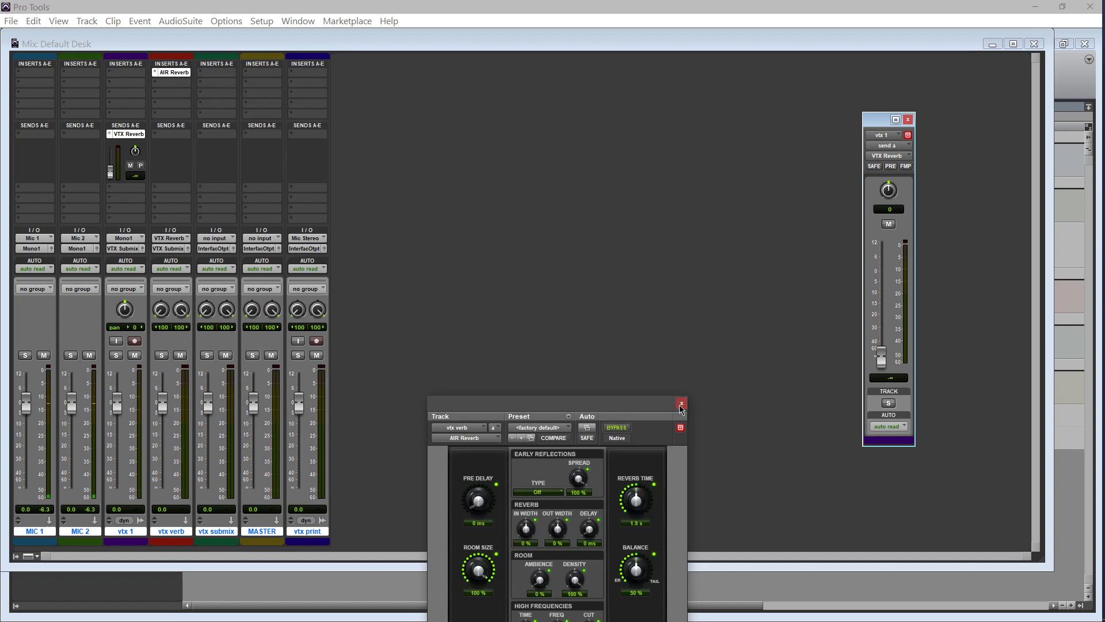
pyautogui.click(682, 403)
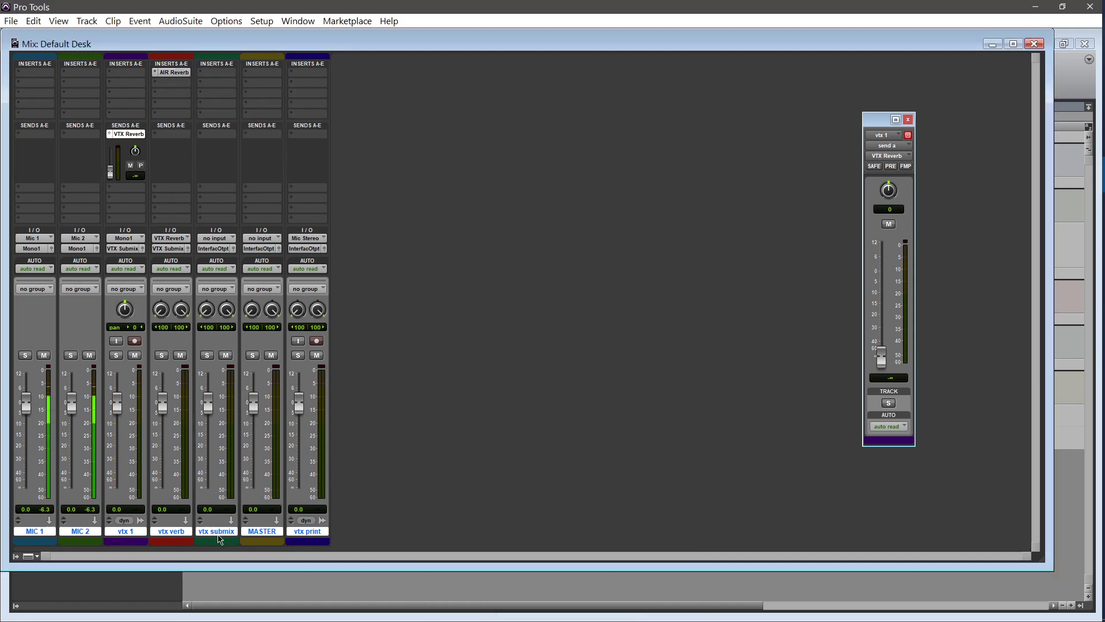
# Set the vtx submix track's input to the VTX Reverb bus and its output to the VTX Print (Stereo) bus
pyautogui.click(216, 241)
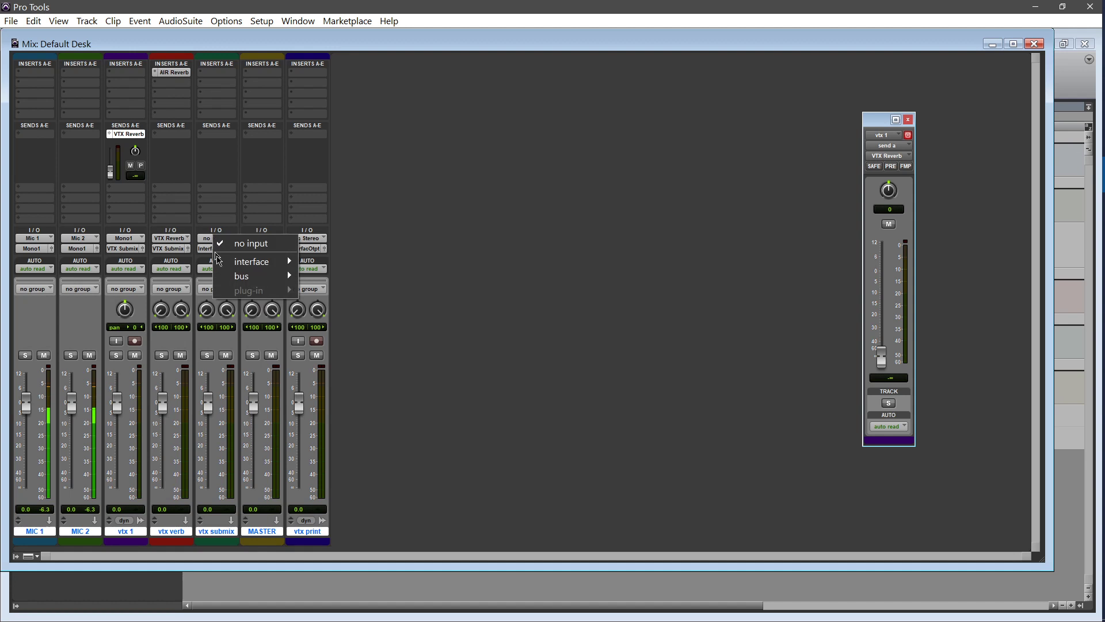
pyautogui.moveTo(245, 277)
pyautogui.click(337, 292)
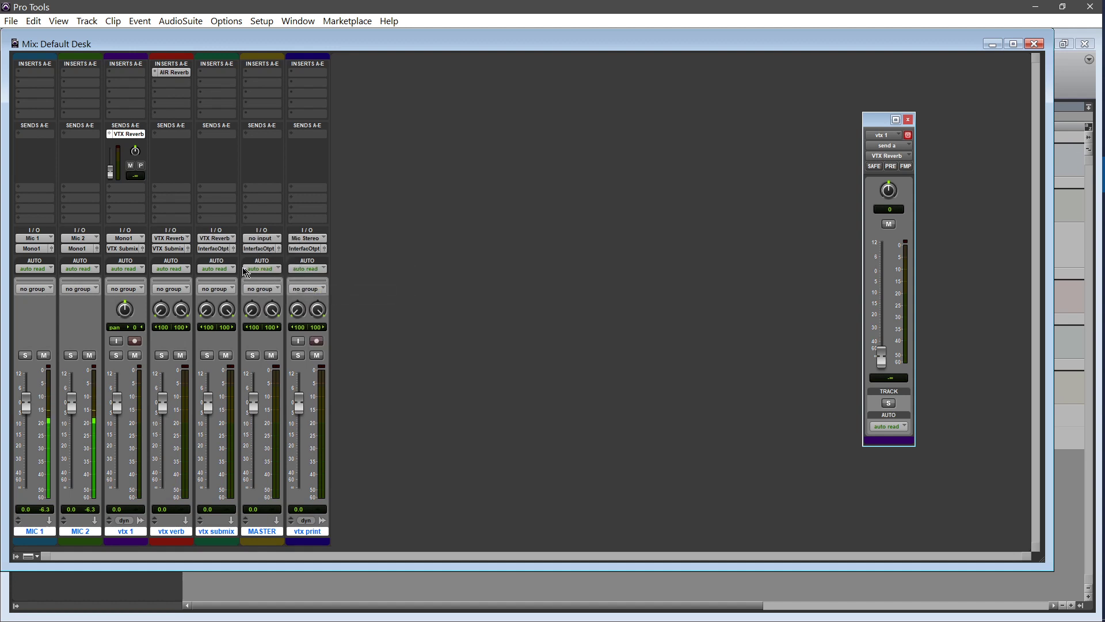
pyautogui.click(220, 249)
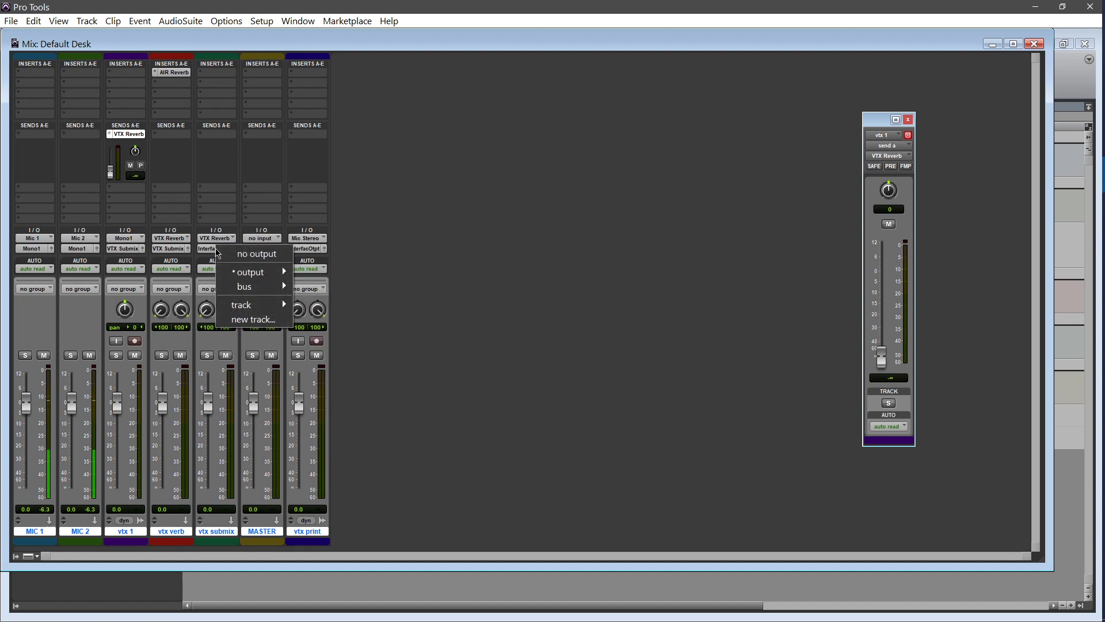
pyautogui.moveTo(227, 292)
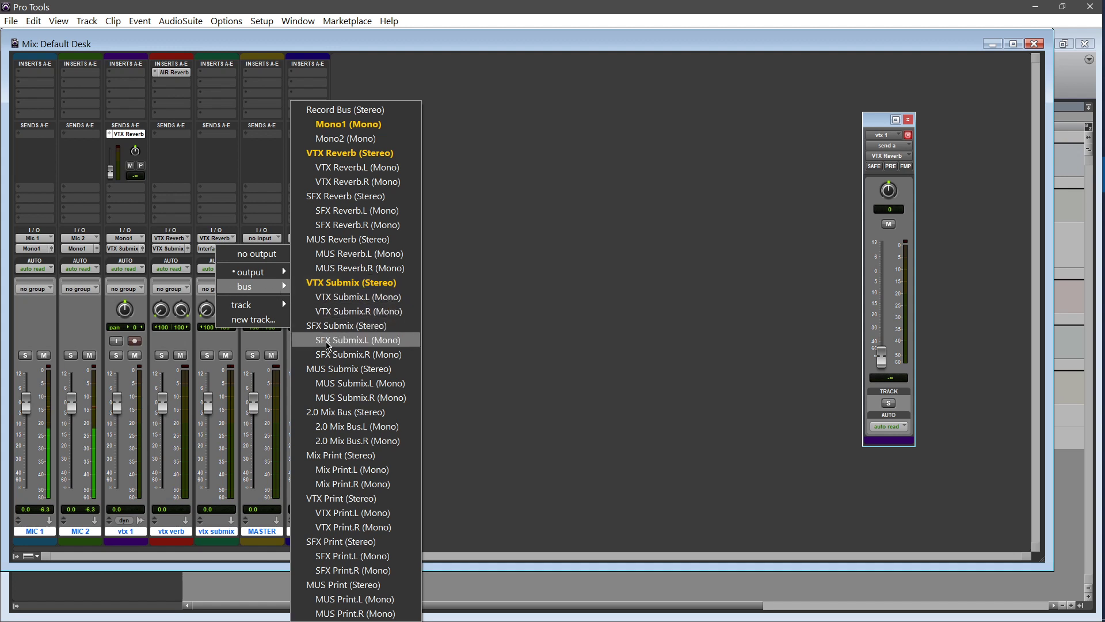
pyautogui.click(340, 498)
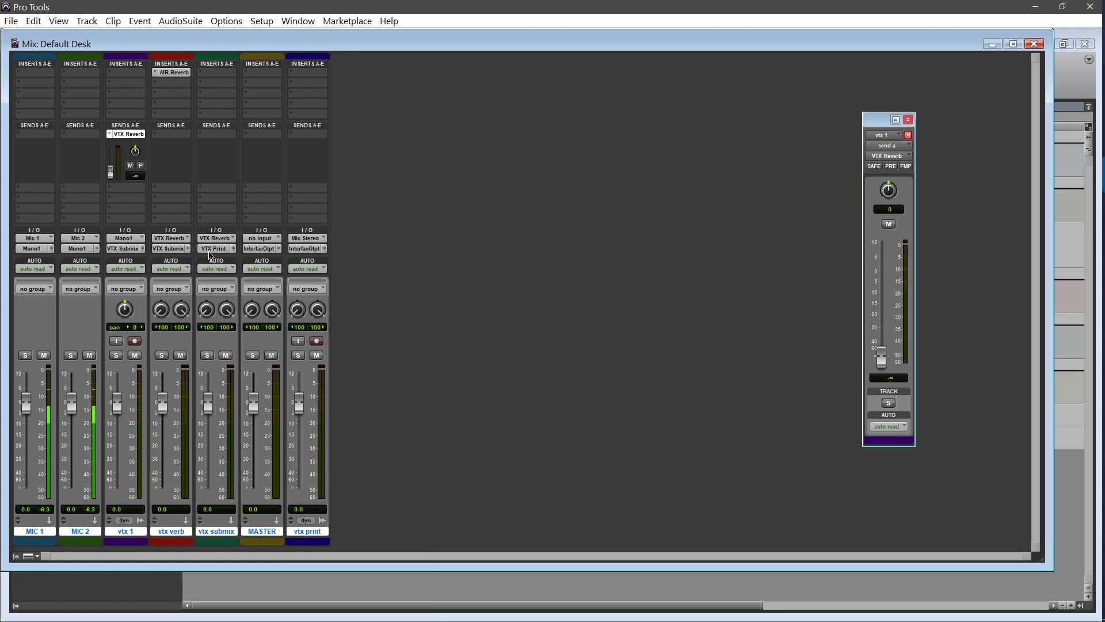
# Route the outputs of all tracks at once to the 2.0 Mix Bus (Stereo)
pyautogui.click(174, 251)
pyautogui.moveTo(187, 291)
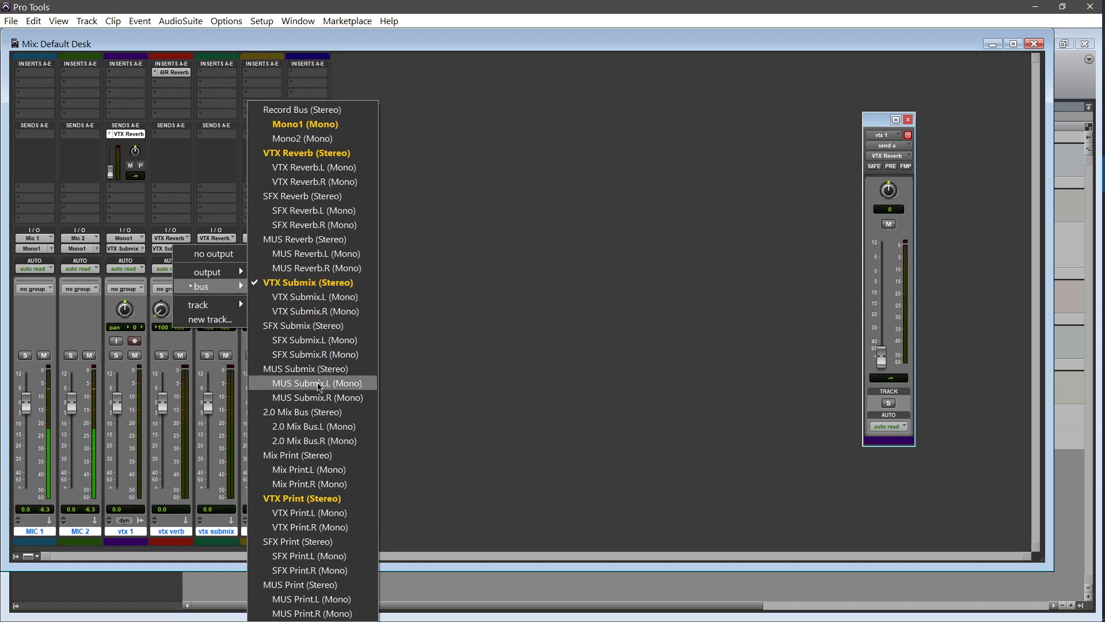
pyautogui.keyDown('alt'); pyautogui.click(312, 413); pyautogui.keyUp('alt')
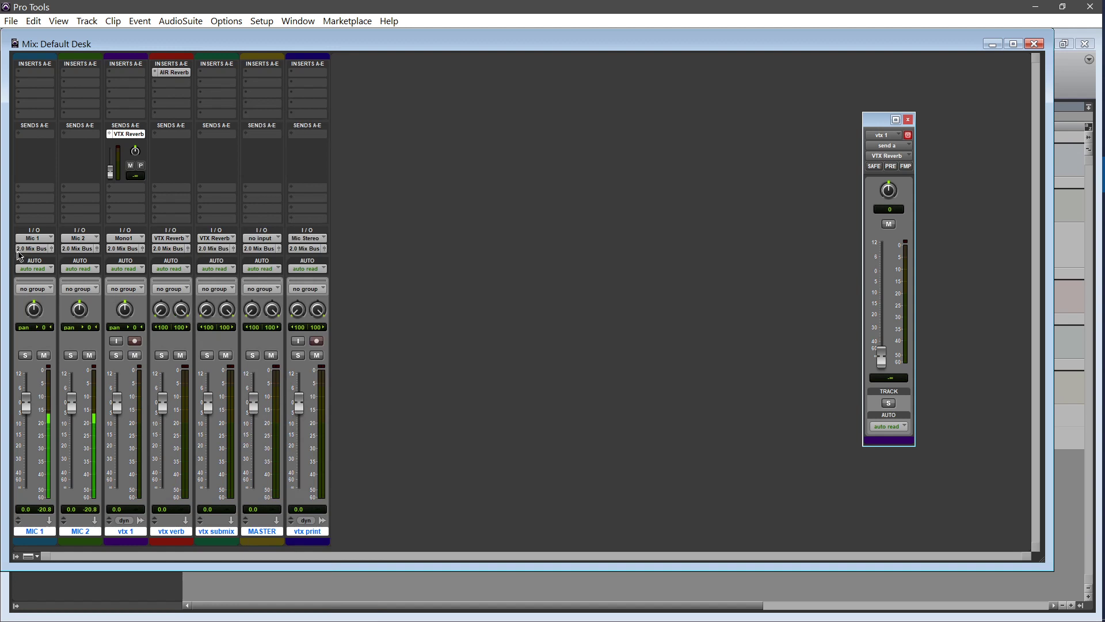
# Route the outputs of the MIC 1 and MIC 2 tracks to the Mono1 (Mono) bus
pyautogui.click(26, 249)
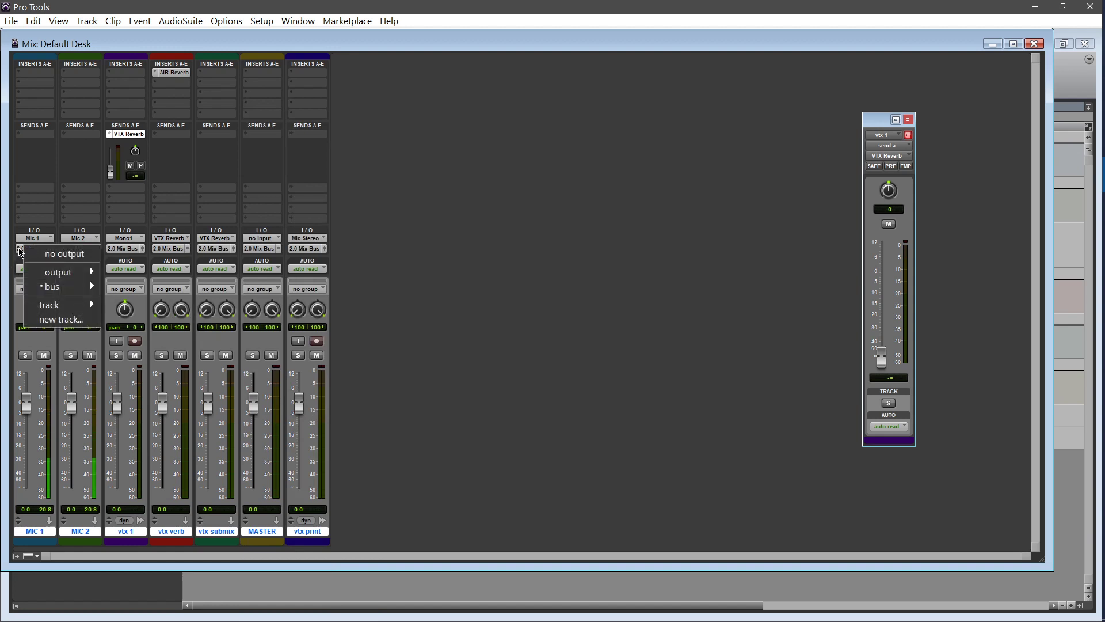
pyautogui.click(378, 254)
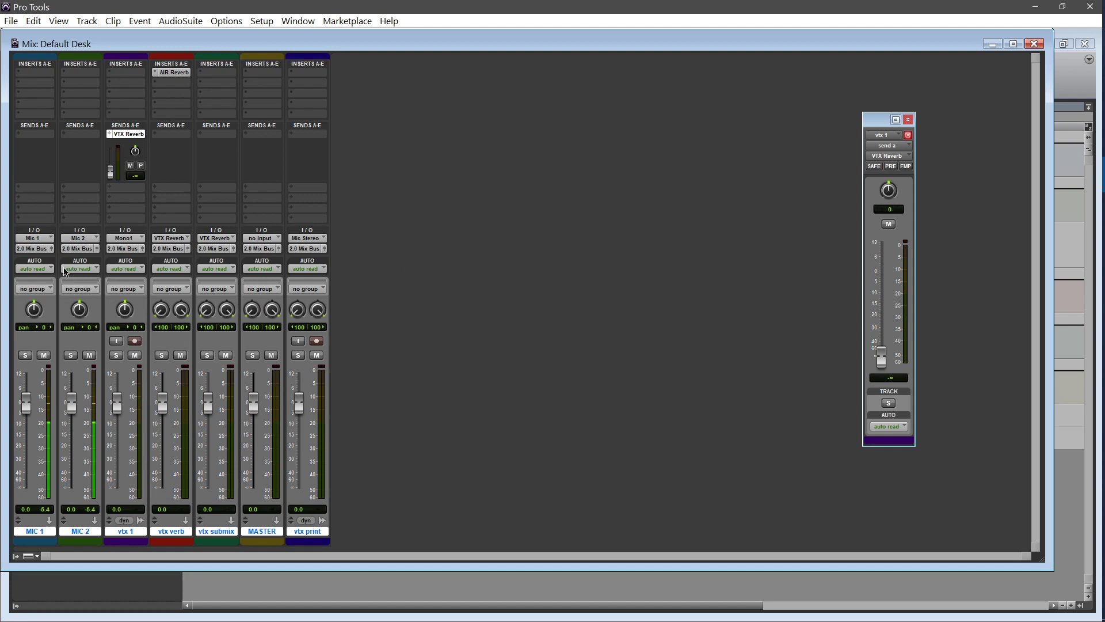
pyautogui.click(29, 250)
pyautogui.moveTo(32, 286)
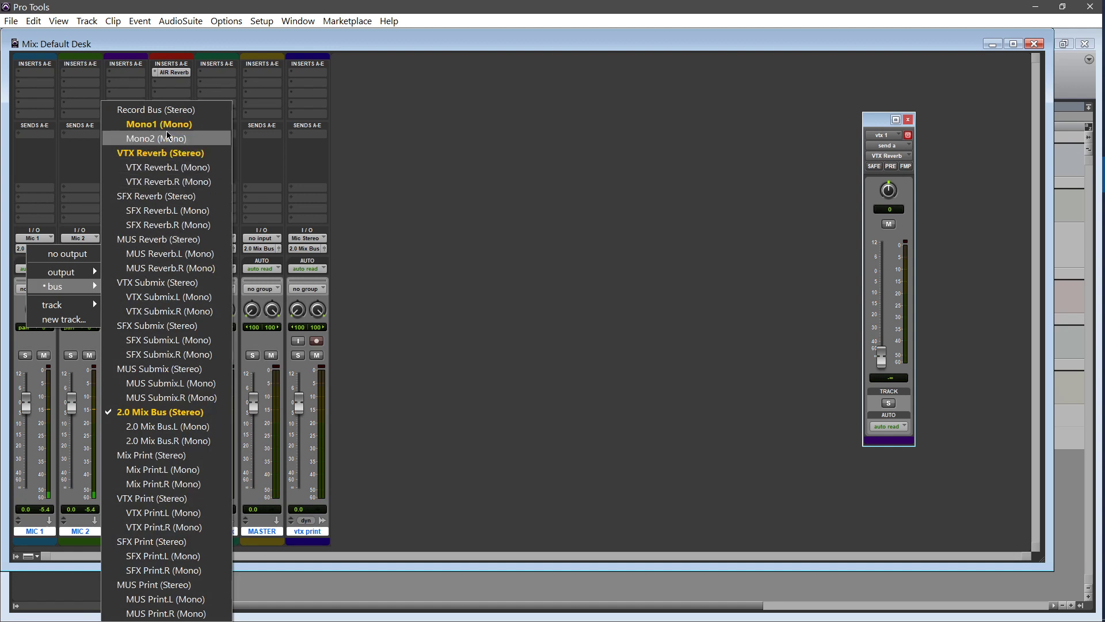
pyautogui.click(159, 124)
pyautogui.click(85, 249)
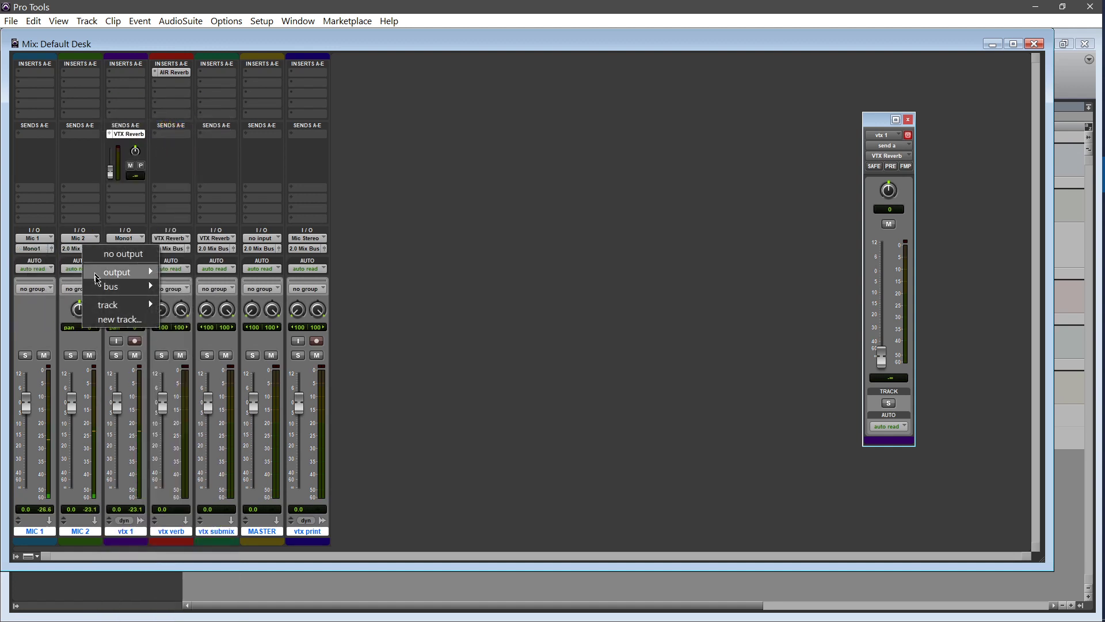
pyautogui.moveTo(109, 286)
pyautogui.click(220, 140)
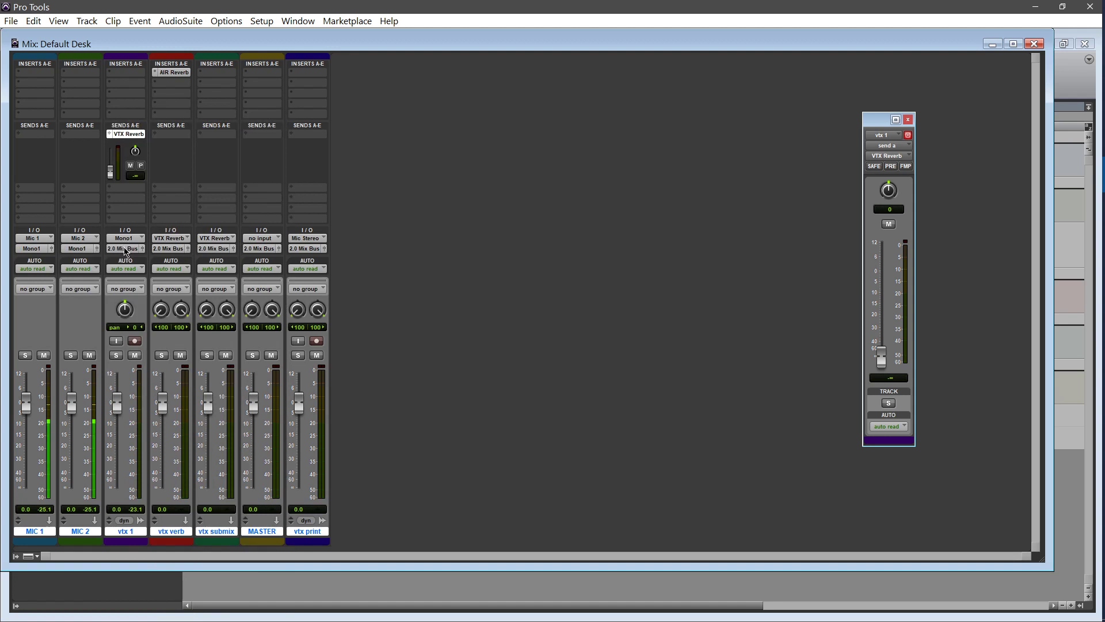
# Route the outputs of the vtx 1 and vtx verb tracks to the VTX Submix (Stereo) bus
pyautogui.click(126, 250)
pyautogui.moveTo(143, 291)
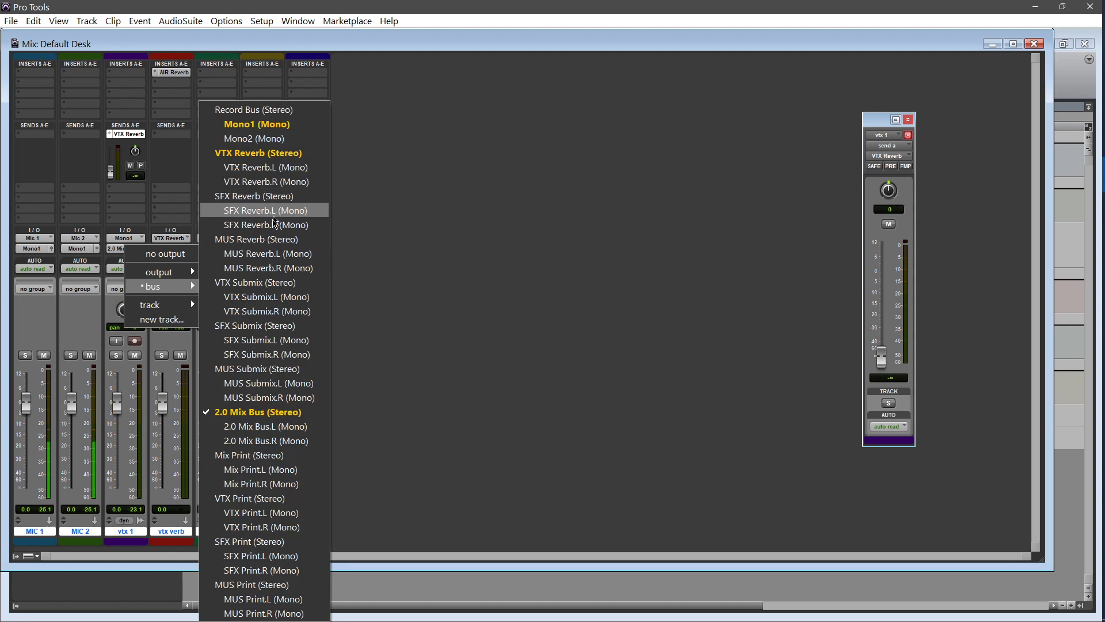
pyautogui.click(268, 282)
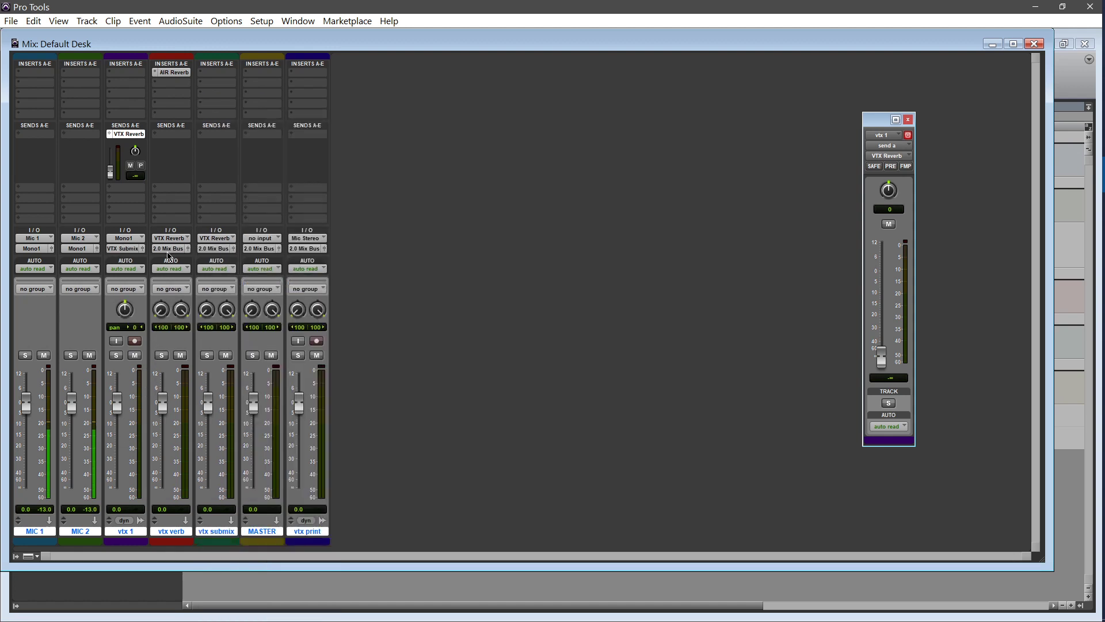
pyautogui.click(168, 248)
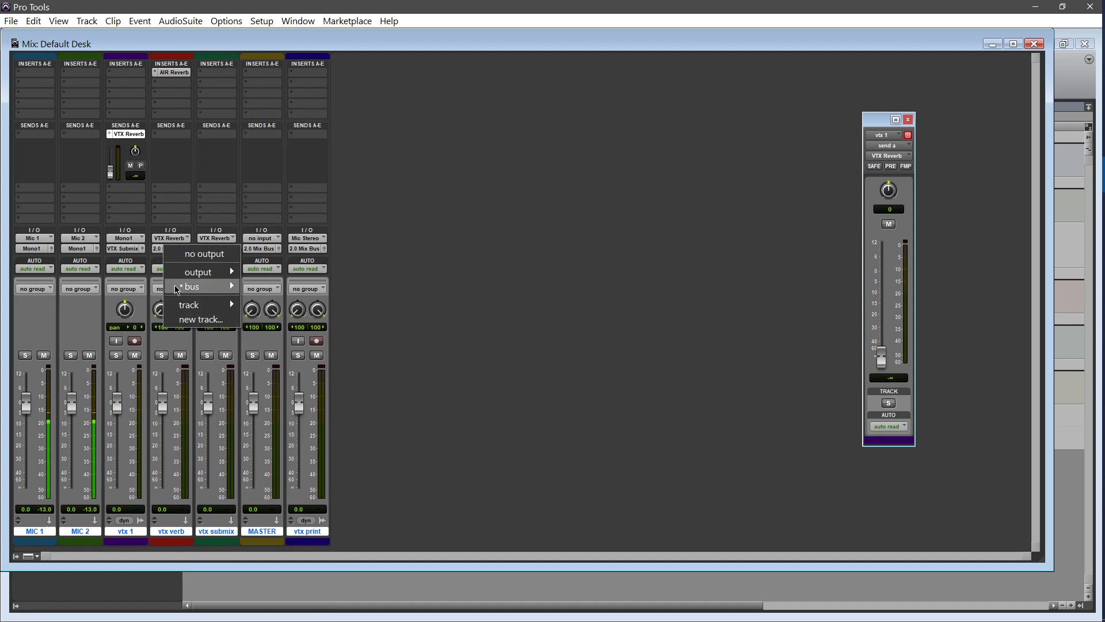
pyautogui.click(290, 282)
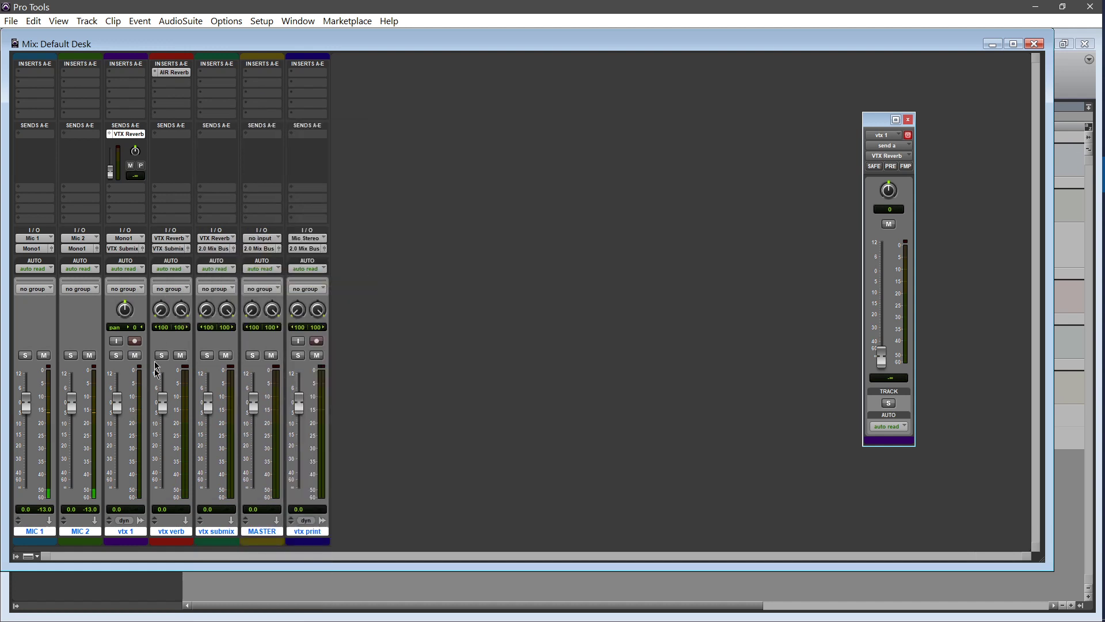
# Set the vtx submix track's input to the VTX Submix (Stereo) bus and its output to the VTX Print (Stereo) bus
pyautogui.click(217, 239)
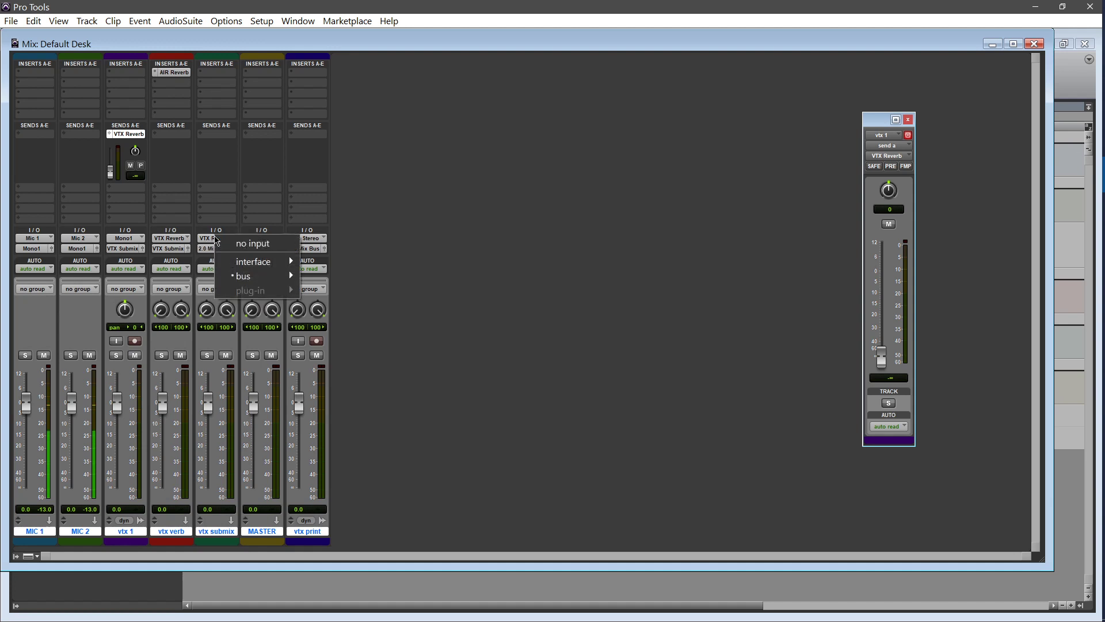
pyautogui.moveTo(233, 280)
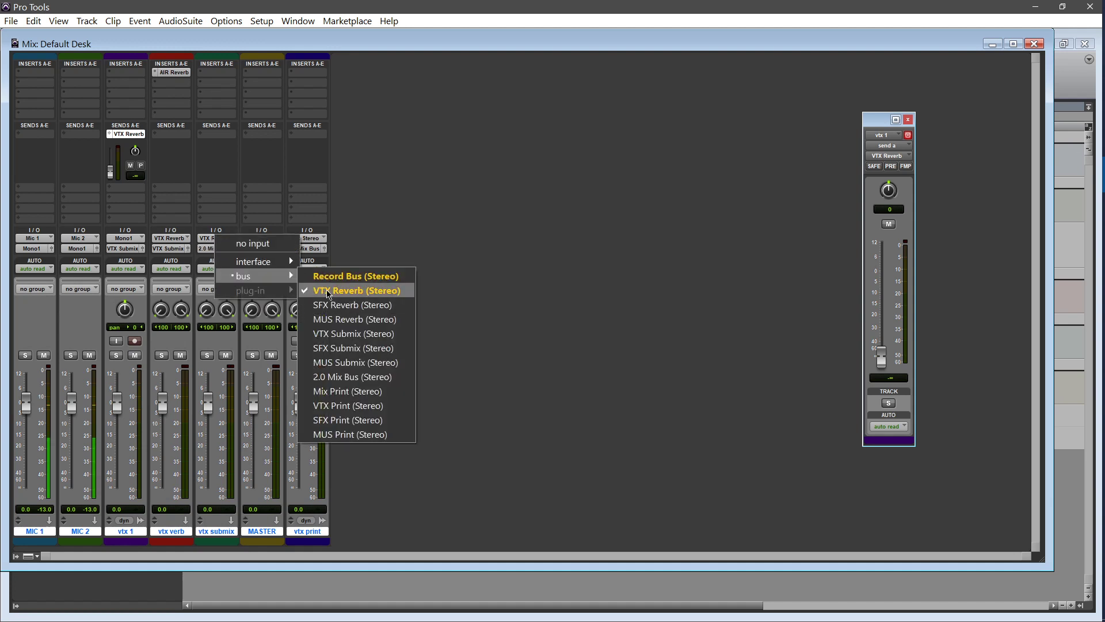
pyautogui.click(353, 333)
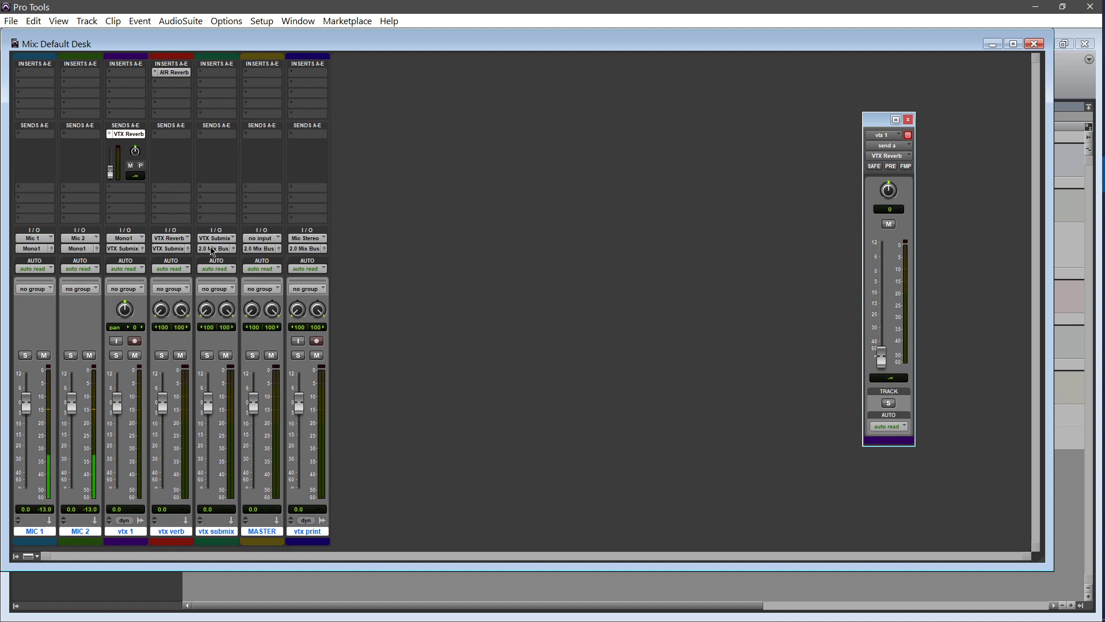
pyautogui.click(213, 252)
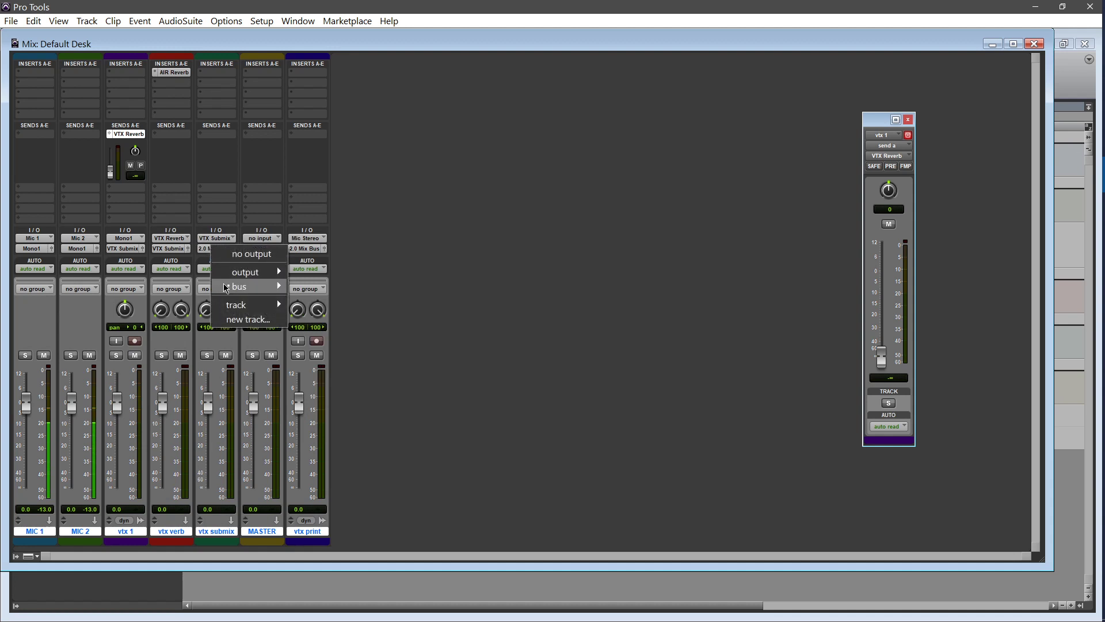
pyautogui.moveTo(228, 288)
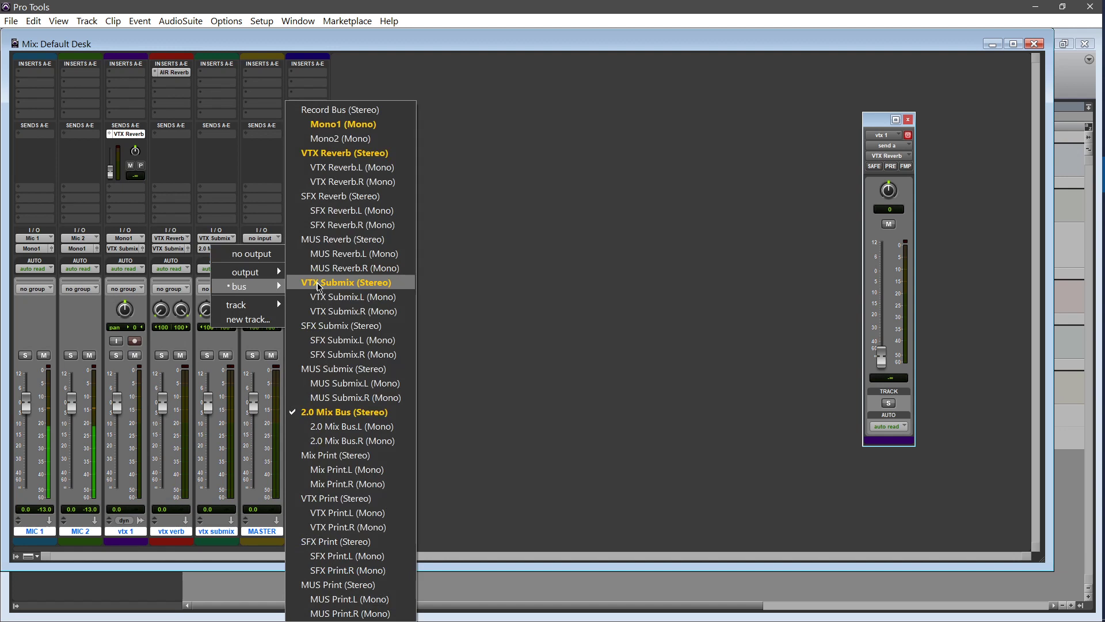
pyautogui.click(346, 499)
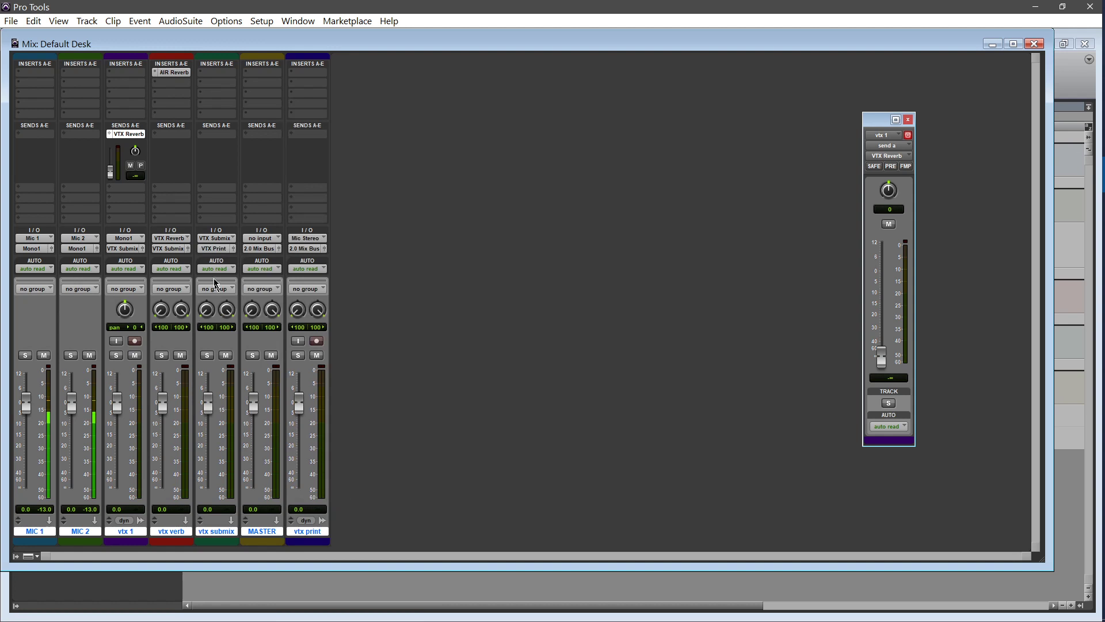
# Add the 2.0 Mix Bus (Stereo) as a second output on vtx submix while keeping its VTX Print routing
pyautogui.click(212, 249)
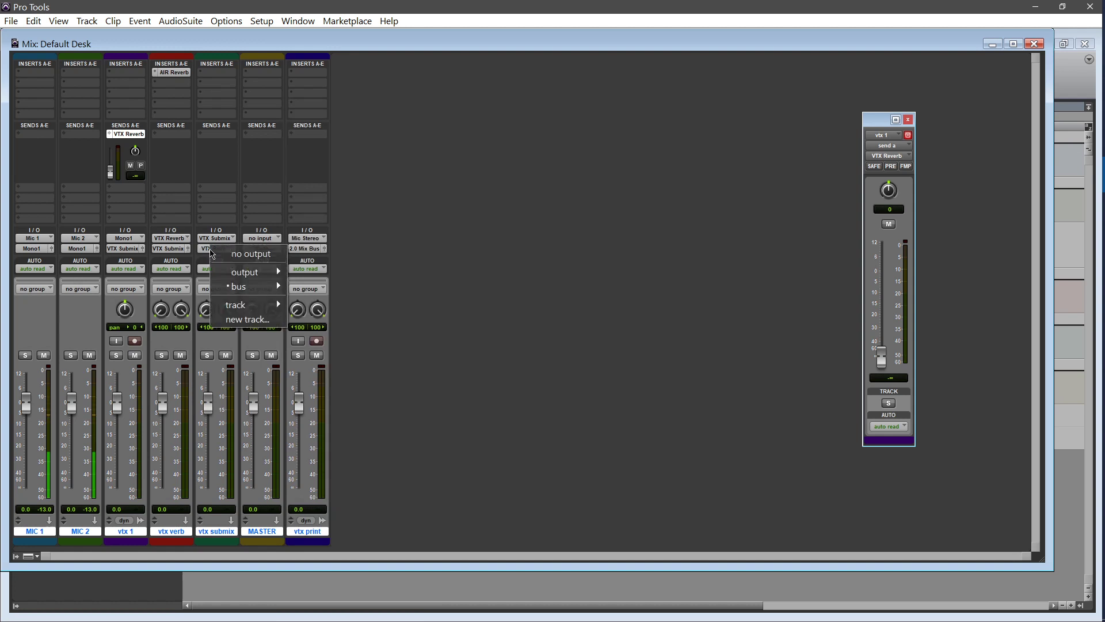
pyautogui.moveTo(216, 292)
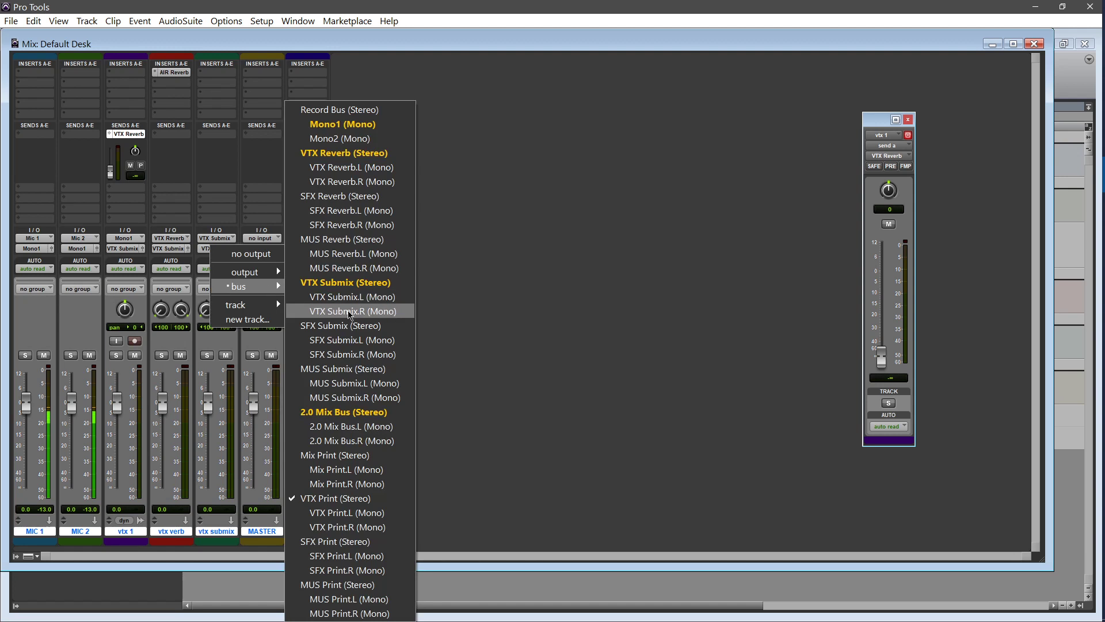
pyautogui.keyDown('ctrl'); pyautogui.click(347, 412); pyautogui.keyUp('ctrl')
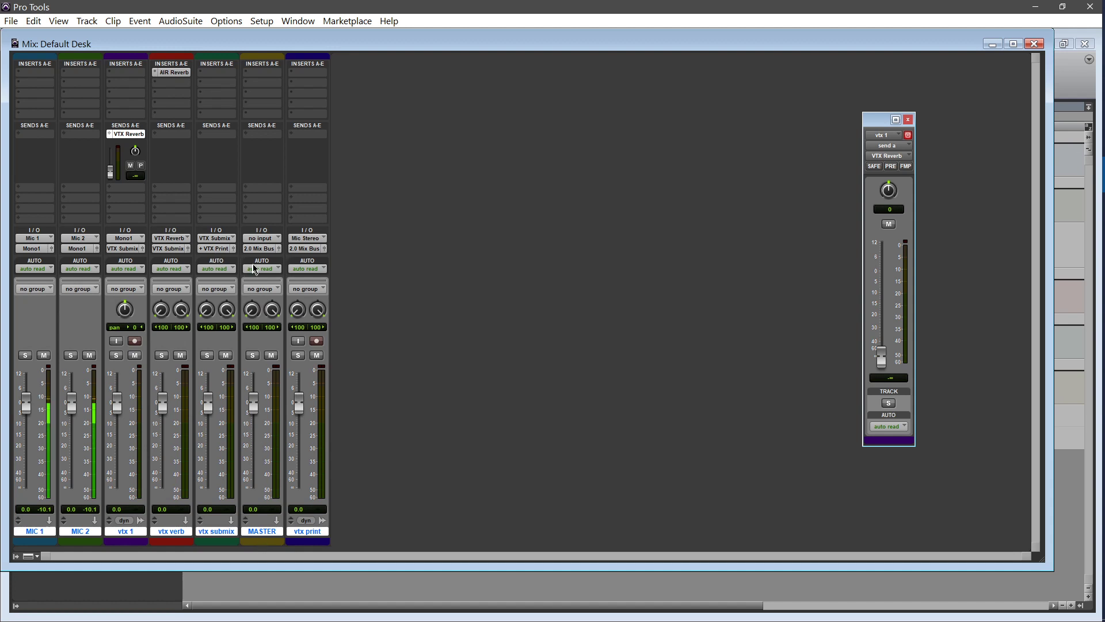
# Set the MASTER track's input to the 2.0 Mix Bus (Stereo) and its output to Interface Output (Stereo)
pyautogui.click(262, 239)
pyautogui.moveTo(288, 275)
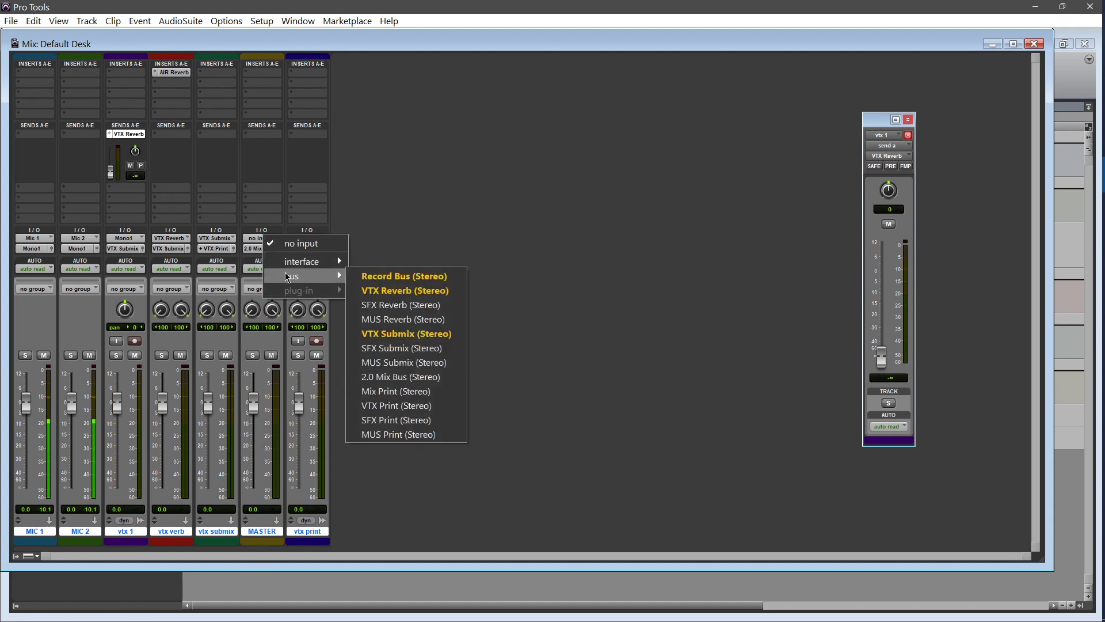
pyautogui.click(432, 377)
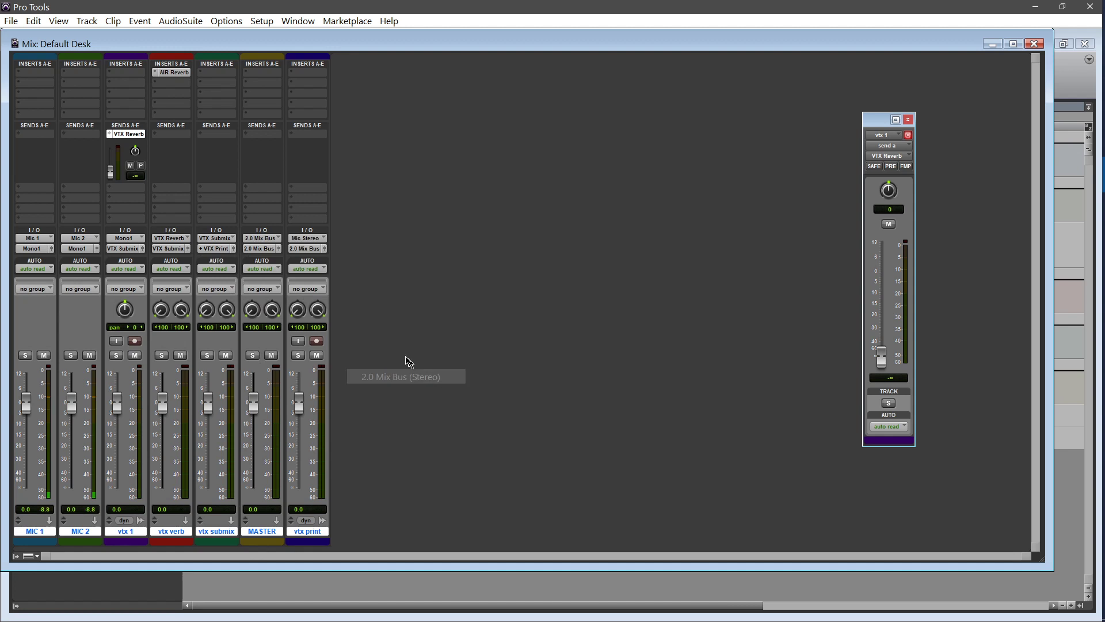
pyautogui.click(262, 249)
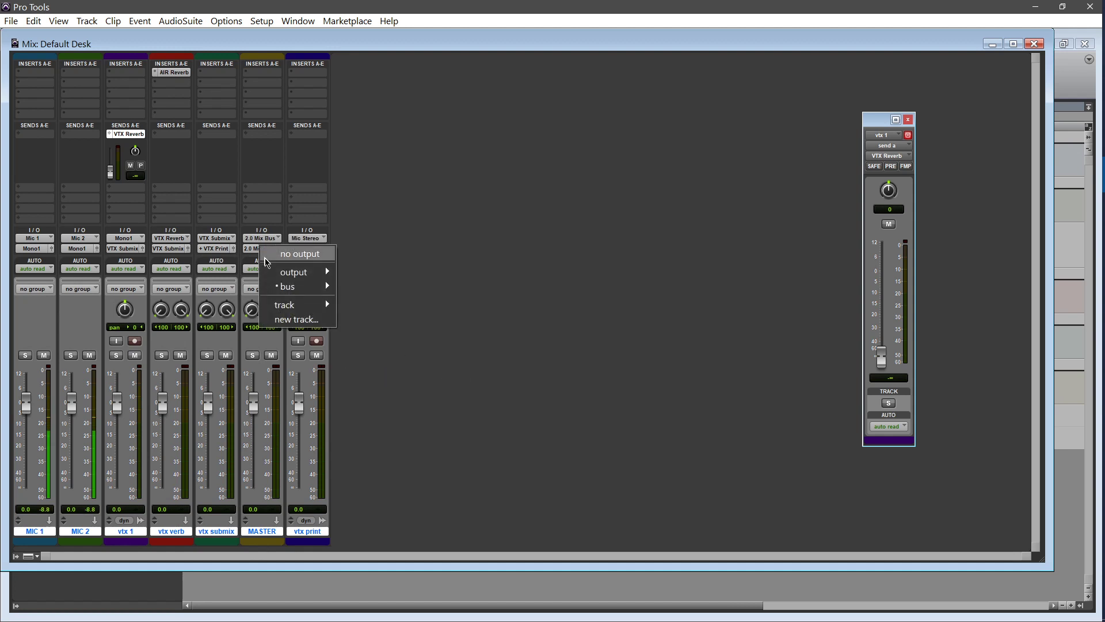
pyautogui.moveTo(333, 271)
pyautogui.click(368, 272)
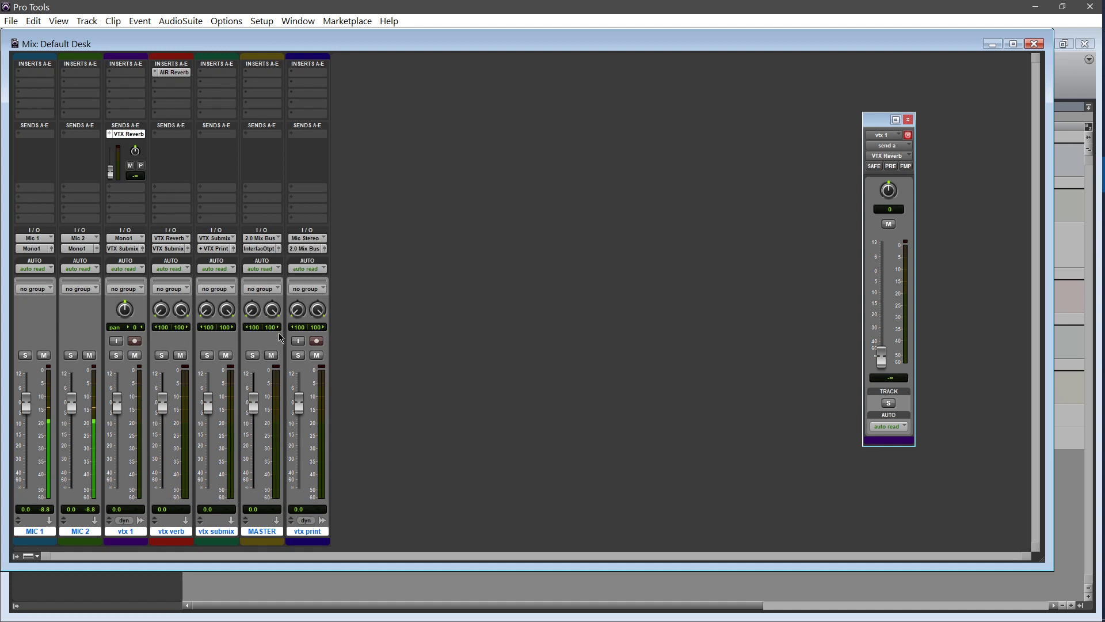
# Route vtx print from the VTX Print (Stereo) bus to Interface Output (Stereo), with input monitoring enabled and the track muted
pyautogui.click(306, 238)
pyautogui.moveTo(327, 276)
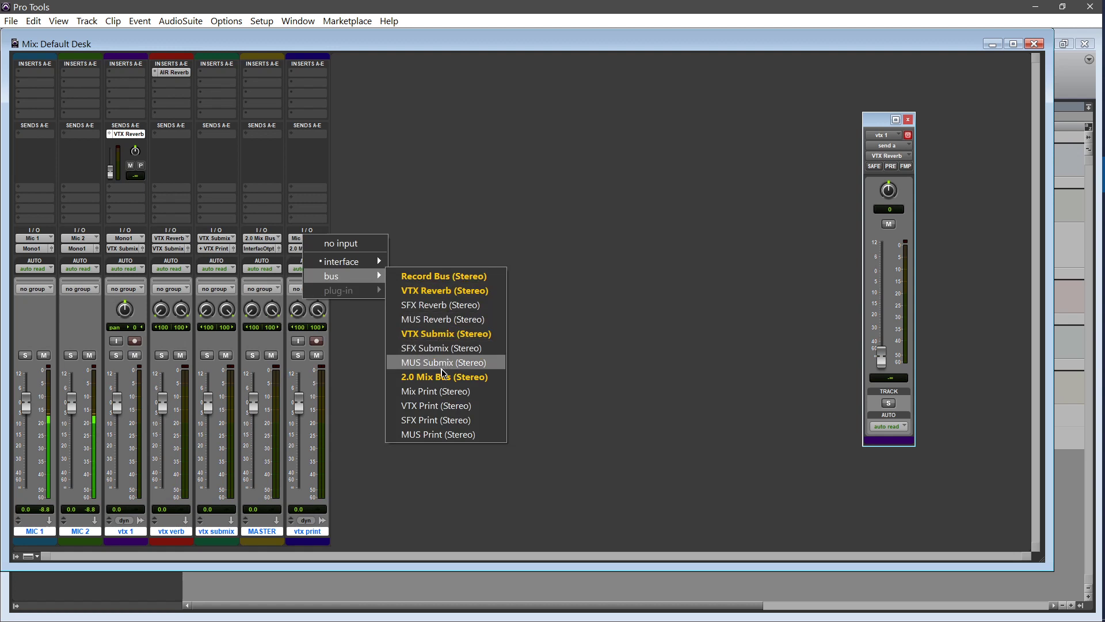
pyautogui.click(443, 405)
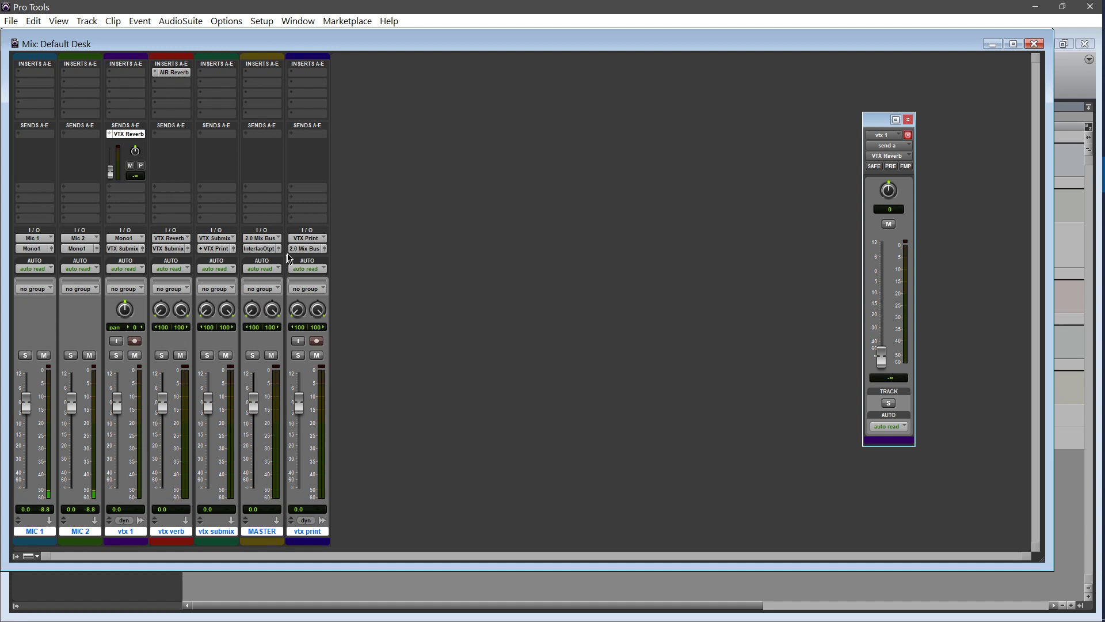
pyautogui.click(300, 250)
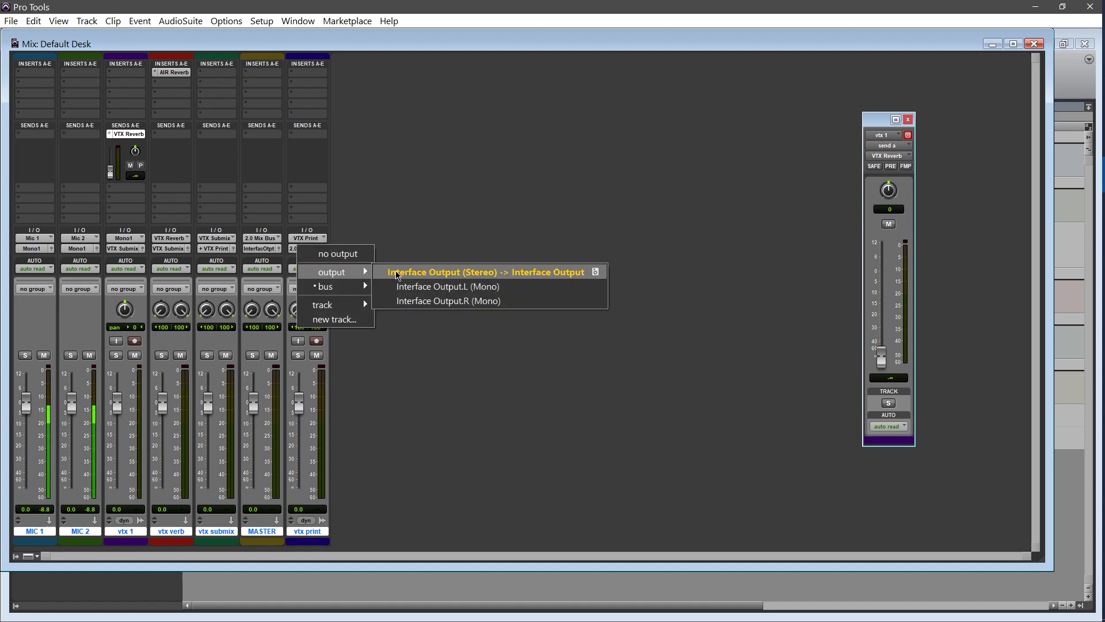
pyautogui.click(403, 269)
pyautogui.click(298, 341)
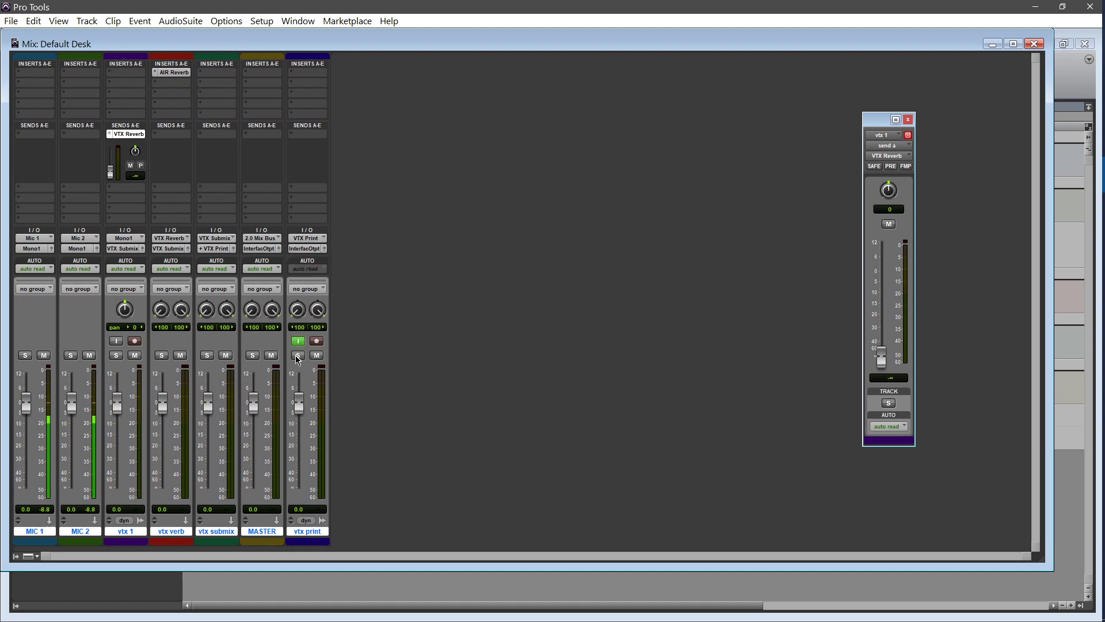
pyautogui.click(317, 356)
# Check the signal flow by temporarily input-monitoring the vtx 1 track and moving its VTX Reverb send fader
pyautogui.click(117, 342)
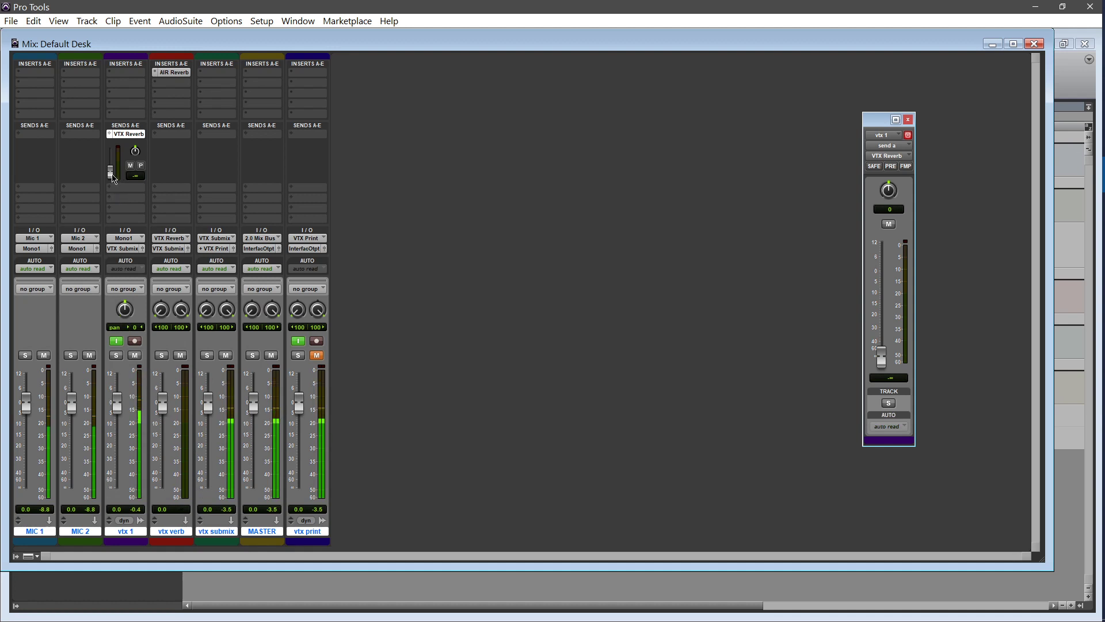
pyautogui.moveTo(113, 179); pyautogui.dragTo(112, 187)
pyautogui.click(116, 341)
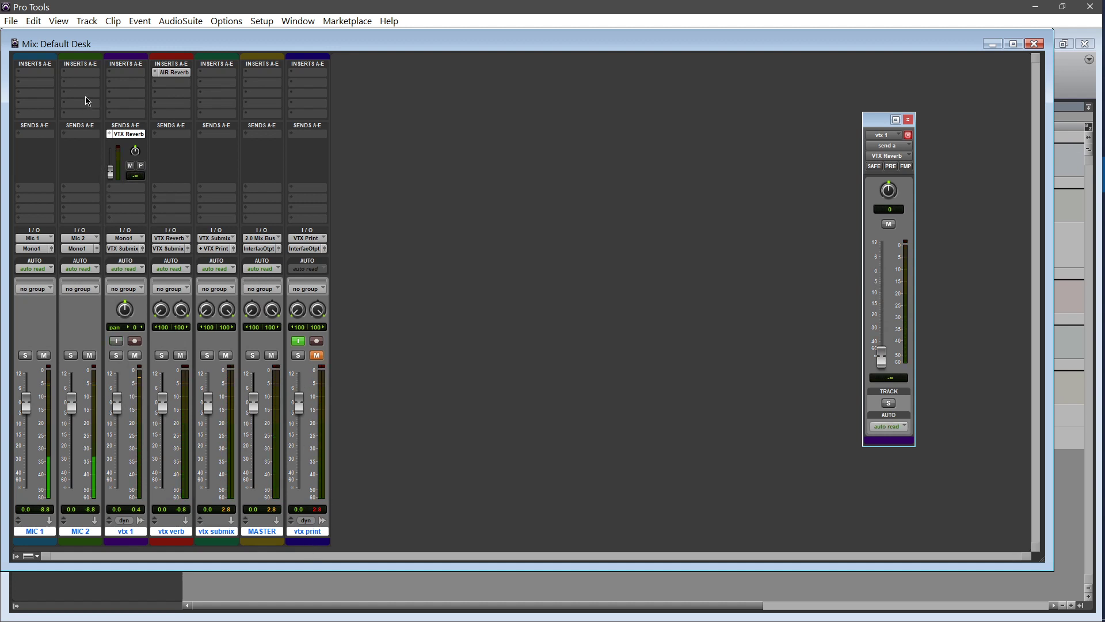
# Create one new stereo audio track and place it between the MASTER and vtx print tracks
pyautogui.click(87, 21)
pyautogui.click(99, 35)
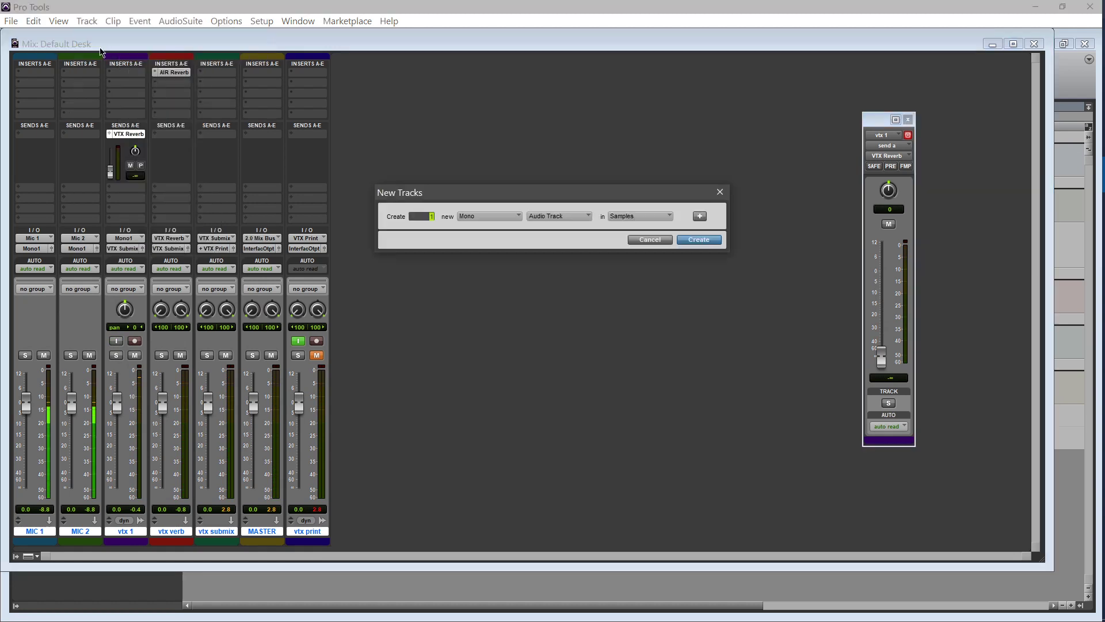
pyautogui.click(481, 216)
pyautogui.click(487, 233)
pyautogui.click(680, 240)
pyautogui.moveTo(337, 540); pyautogui.dragTo(308, 537)
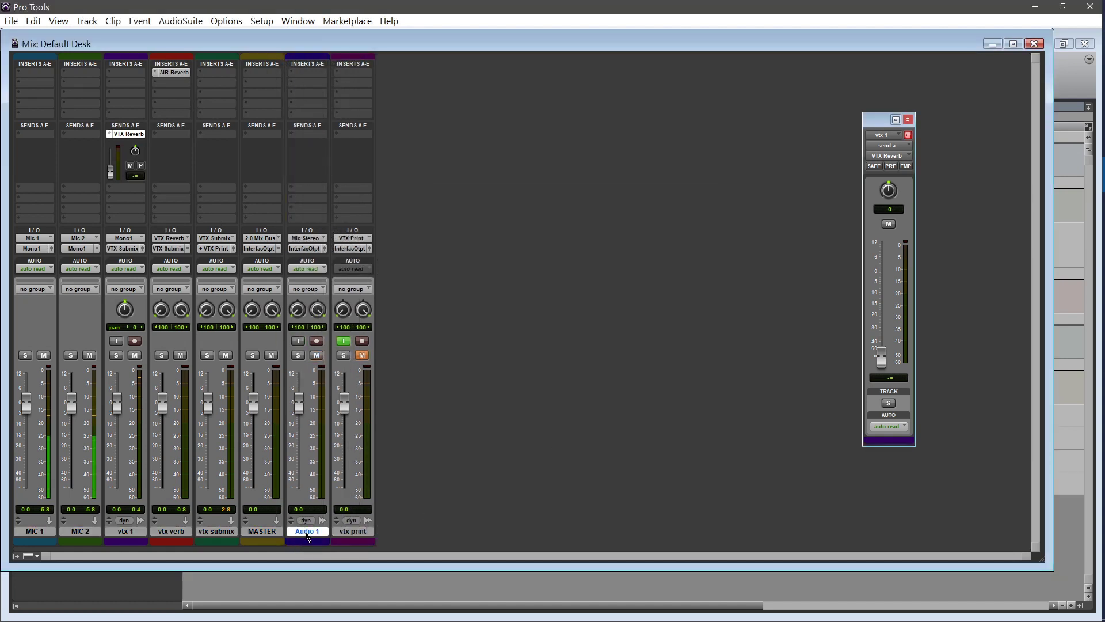
# Rename the new stereo audio track as Mix Print and set its input to the Mix Print (Stereo) bus
pyautogui.doubleClick(308, 535)
pyautogui.write('Mix Print')
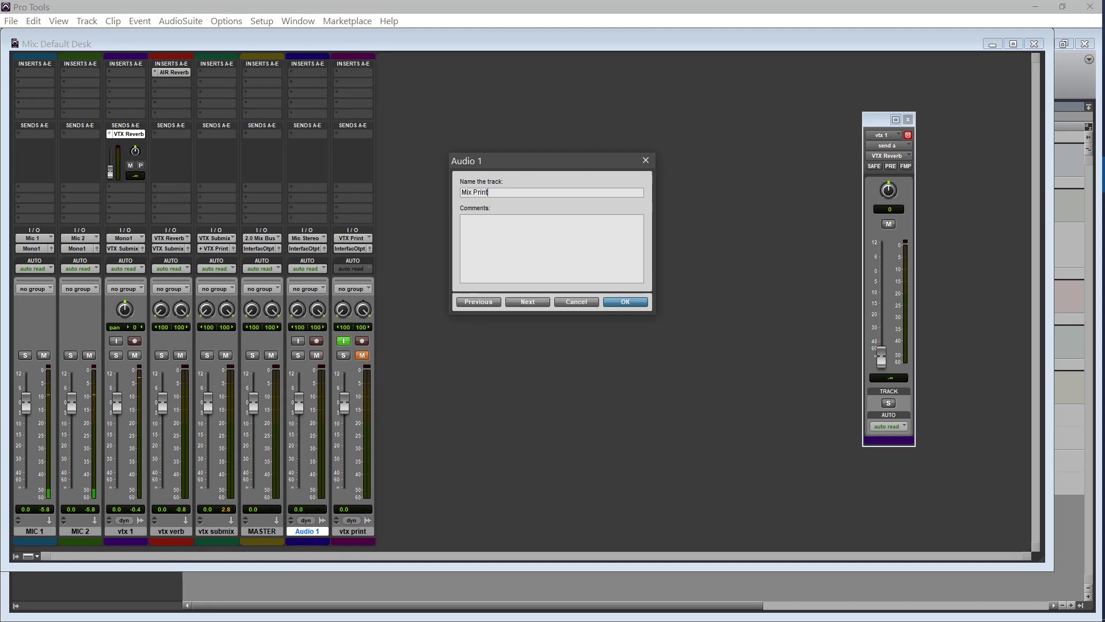
pyautogui.press('Return')
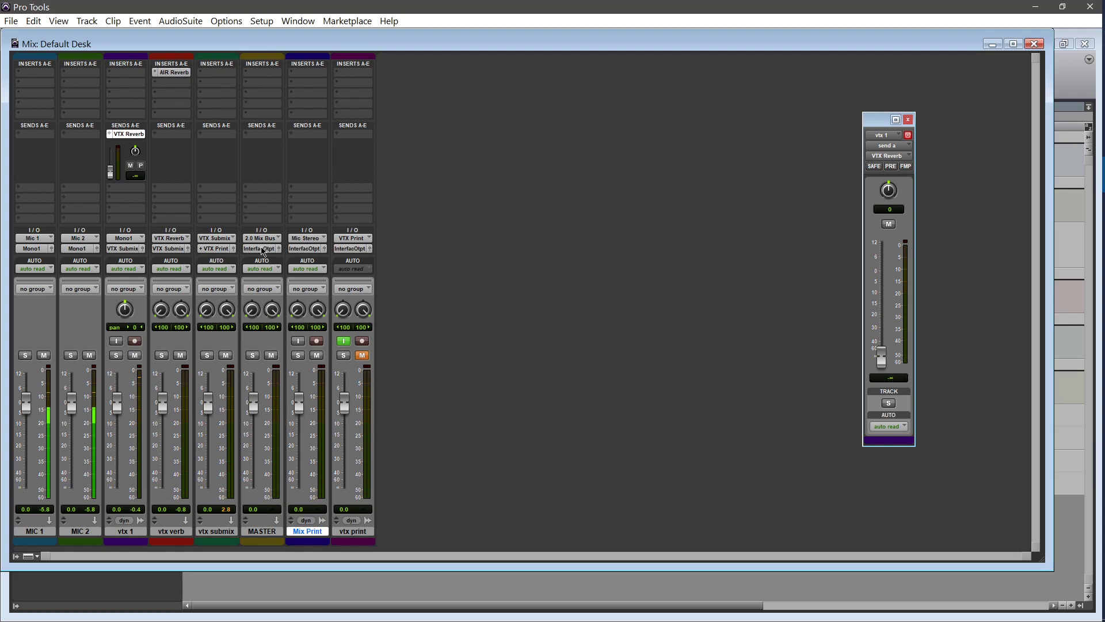
pyautogui.click(305, 238)
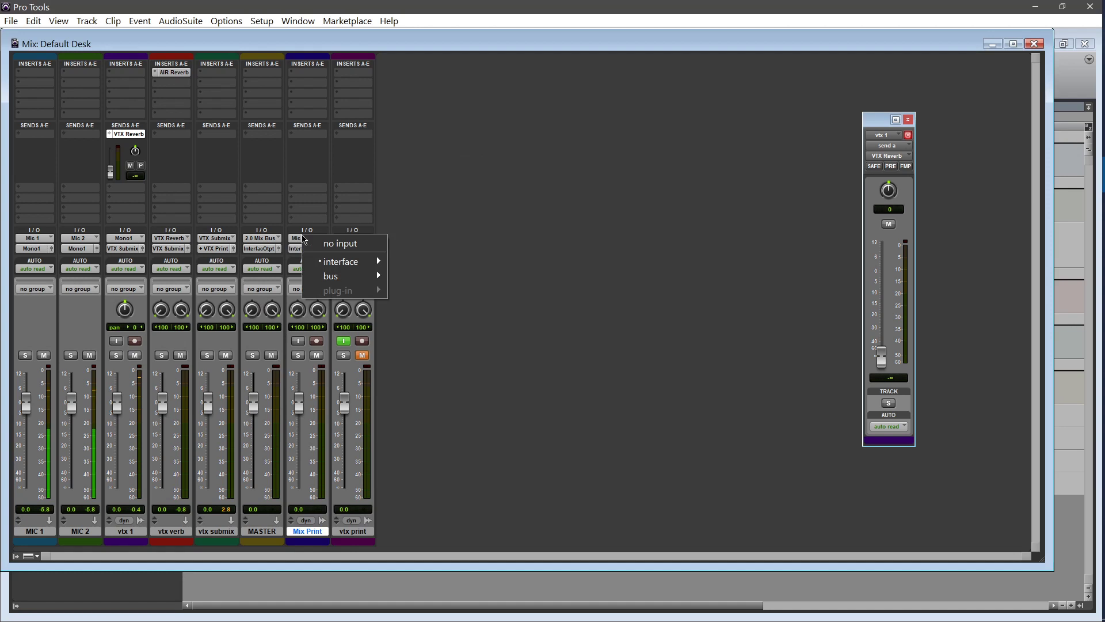
pyautogui.moveTo(327, 277)
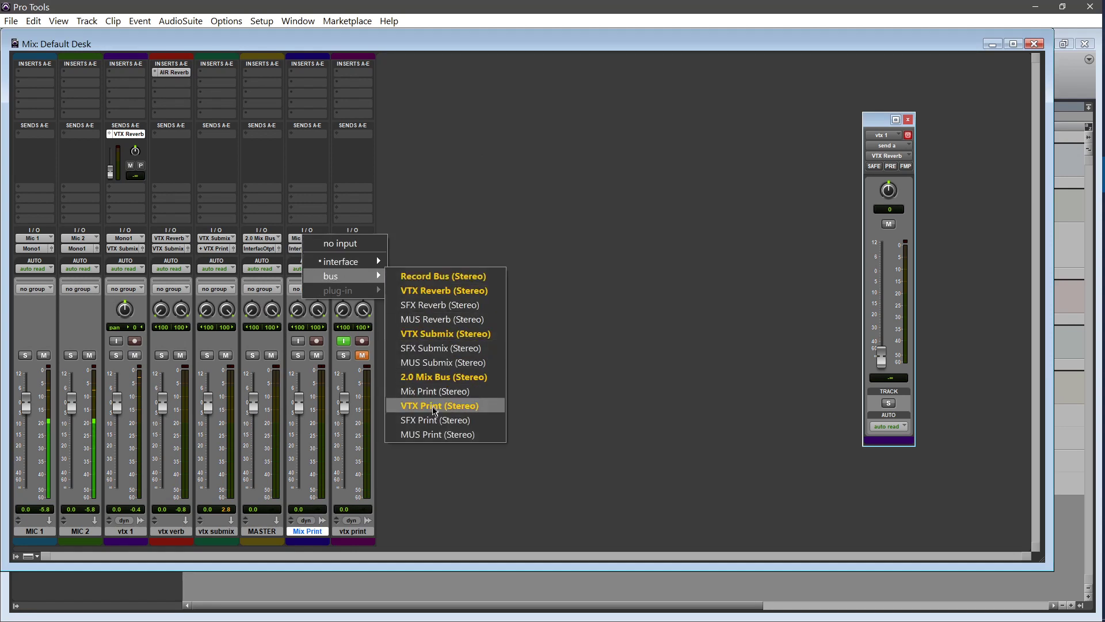
pyautogui.click(433, 396)
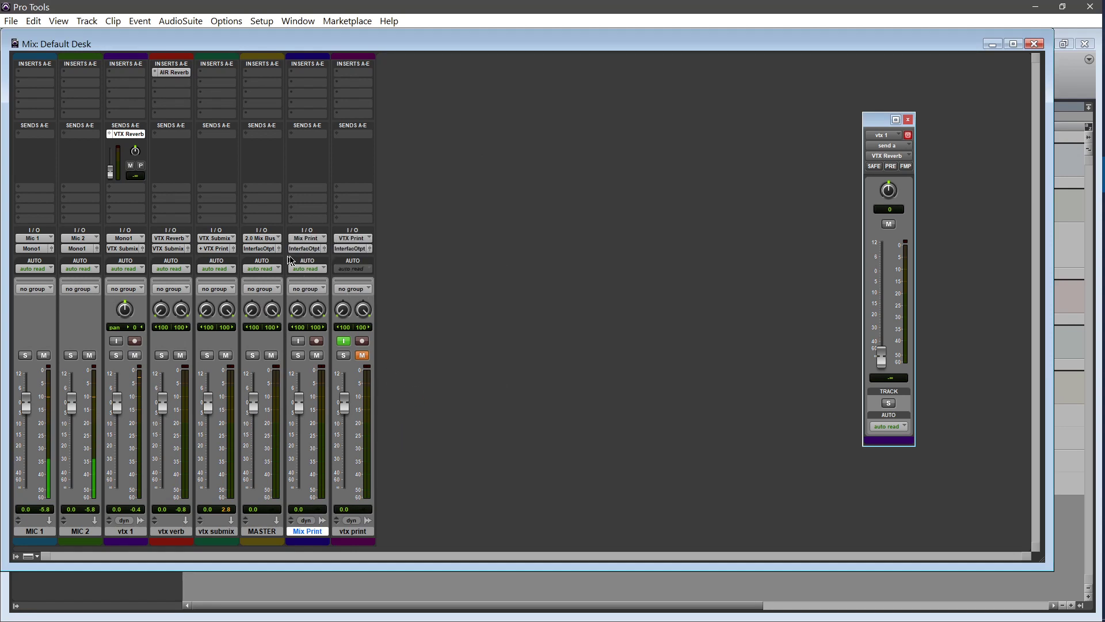
# Mute Mix Print with input monitoring enabled, and add the Mix Print (Stereo) bus as an additional output on MASTER
pyautogui.click(314, 355)
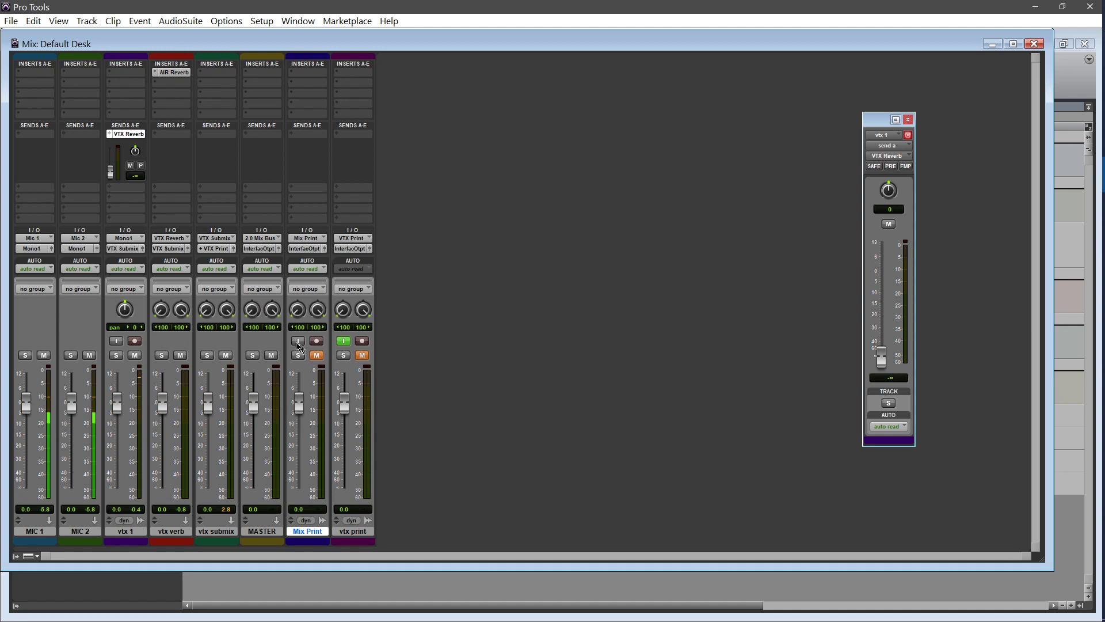
pyautogui.click(299, 341)
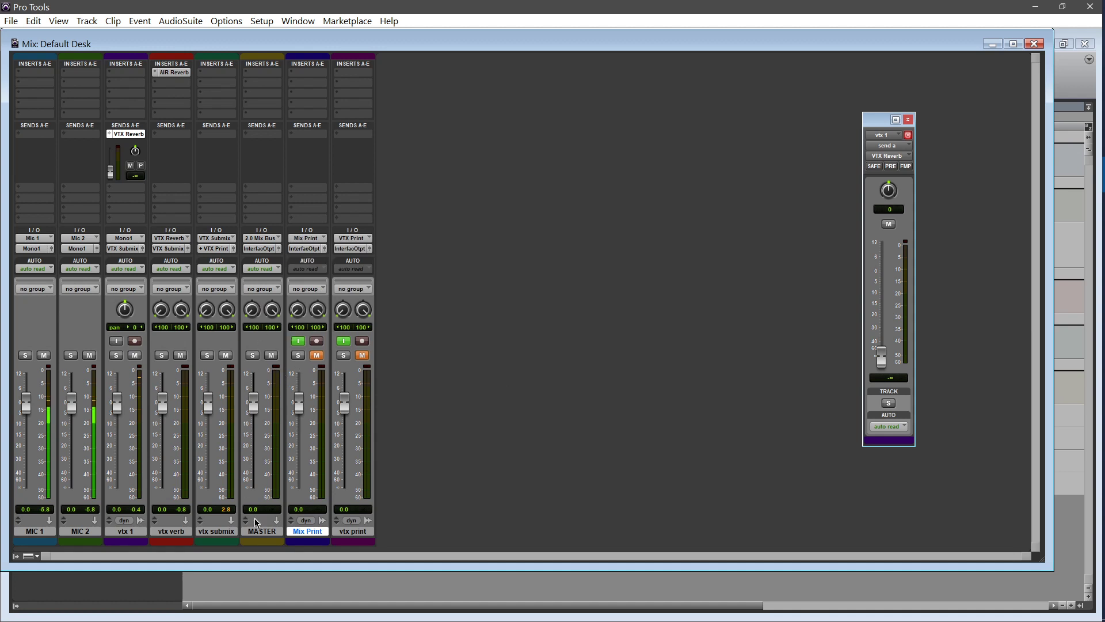
pyautogui.click(266, 253)
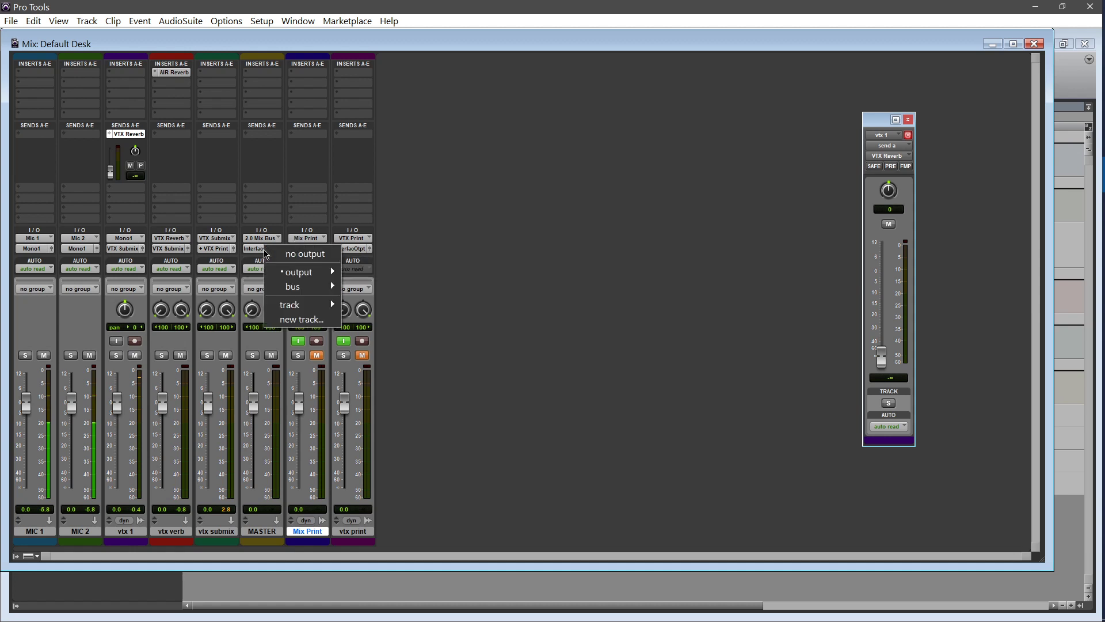
pyautogui.moveTo(269, 274)
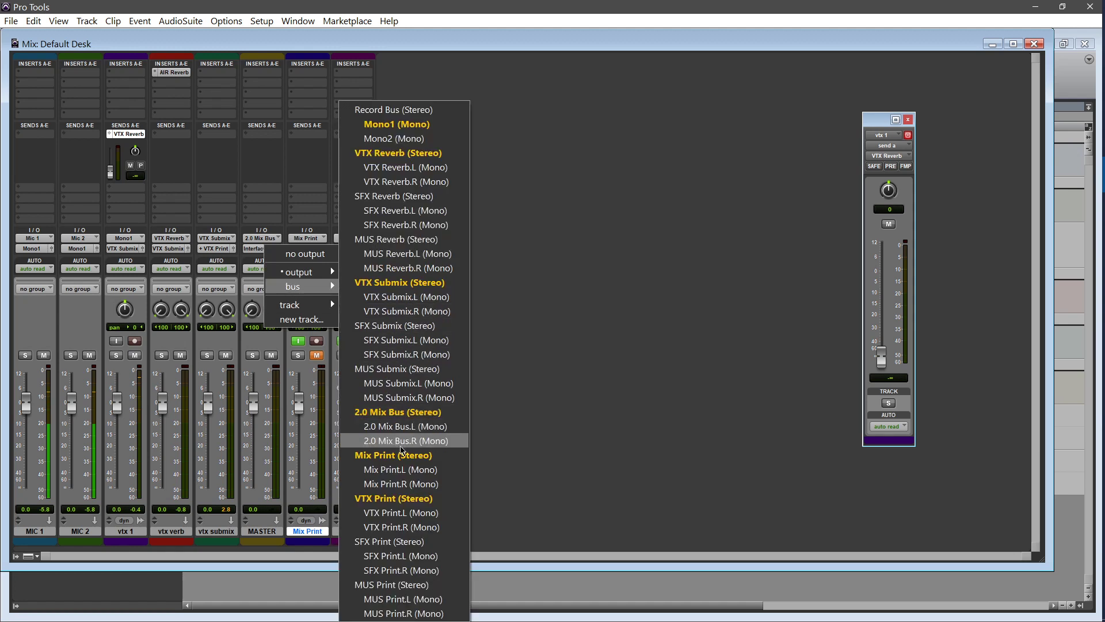
pyautogui.click(416, 458)
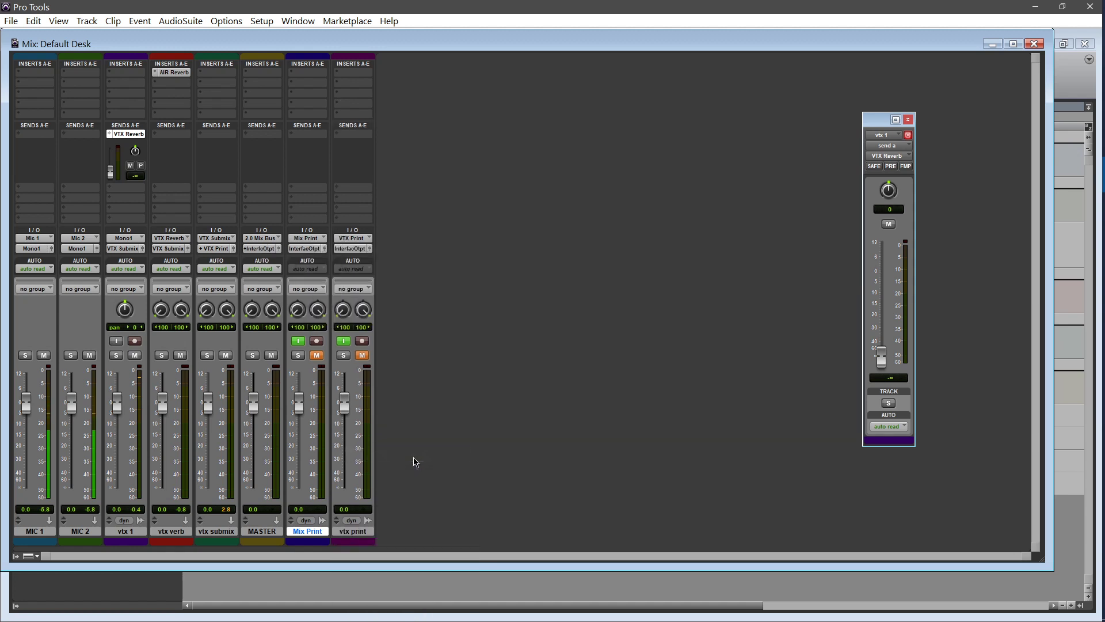
# Check the signal reaching the Mix Print track by temporarily input-monitoring the vtx 1 track
pyautogui.click(116, 342)
pyautogui.click(115, 342)
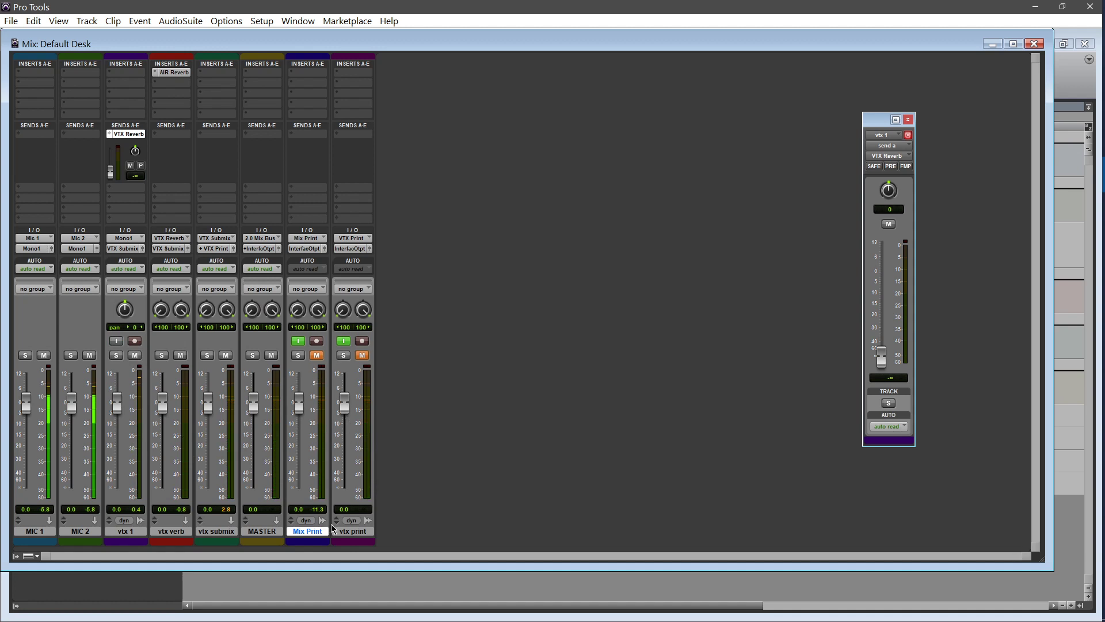
# Set up new tracks to follow vtx verb: one mono audio track, one stereo audio track and one stereo Aux Input
pyautogui.click(188, 535)
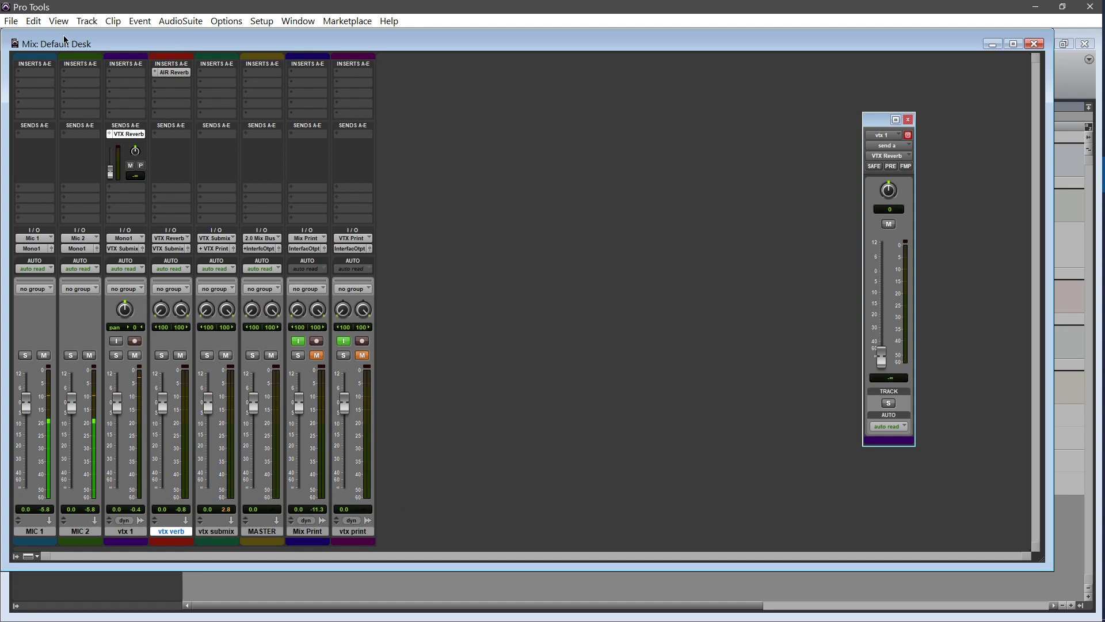
pyautogui.click(87, 21)
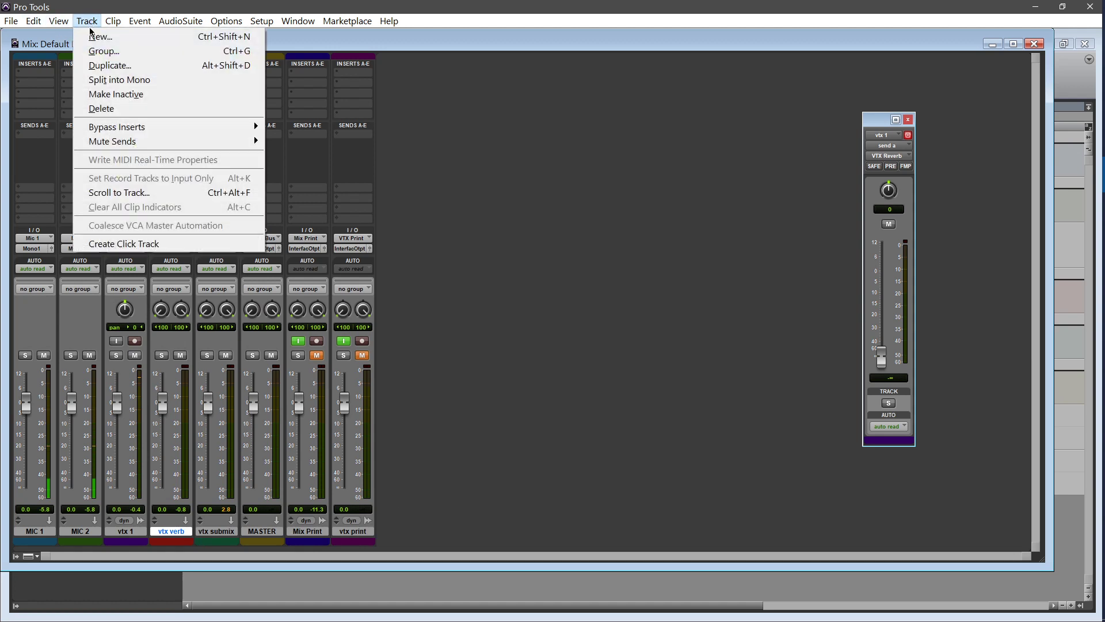
pyautogui.click(95, 38)
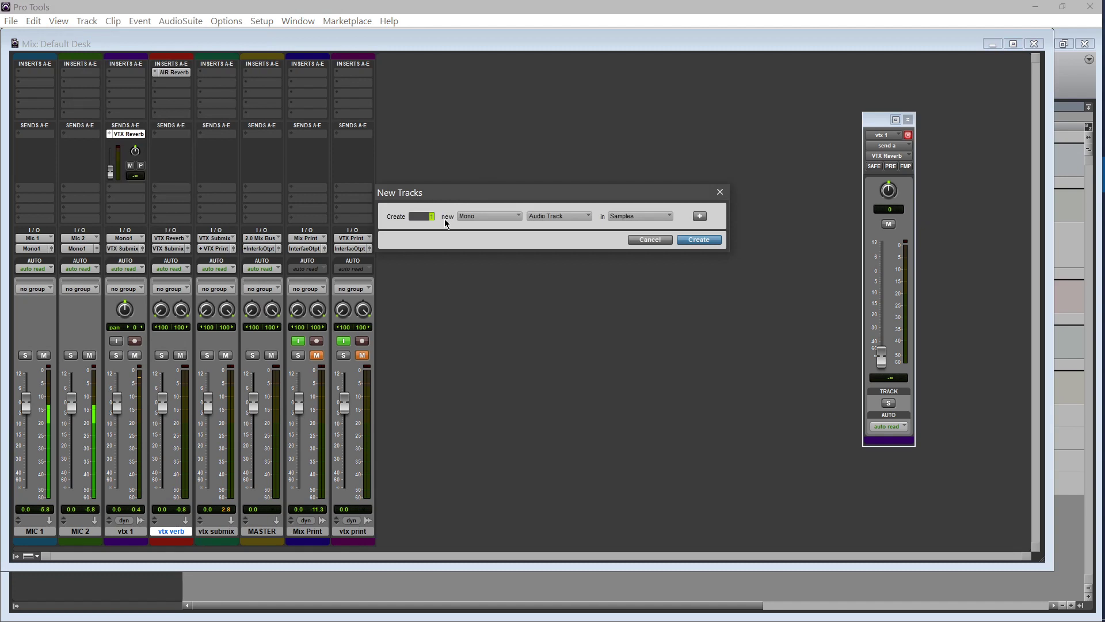
pyautogui.click(700, 216)
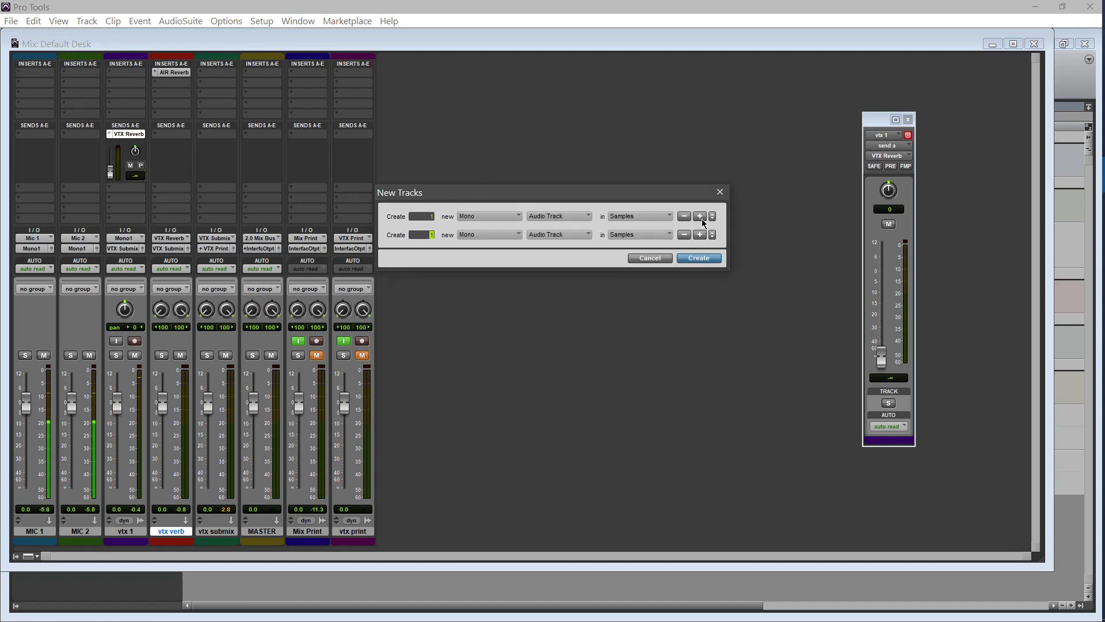
pyautogui.click(487, 235)
pyautogui.click(541, 244)
pyautogui.click(700, 235)
pyautogui.click(486, 254)
pyautogui.click(492, 269)
pyautogui.click(547, 253)
pyautogui.click(547, 272)
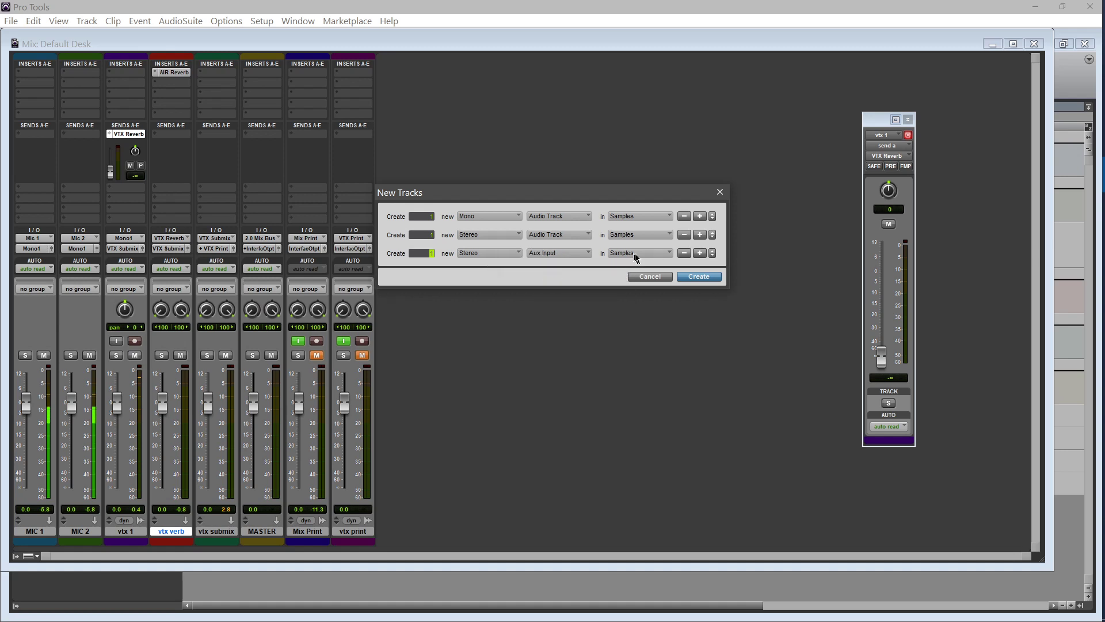
# Add a second stereo Aux Input and another stereo audio track to the new-track list, and create all the tracks
pyautogui.click(700, 254)
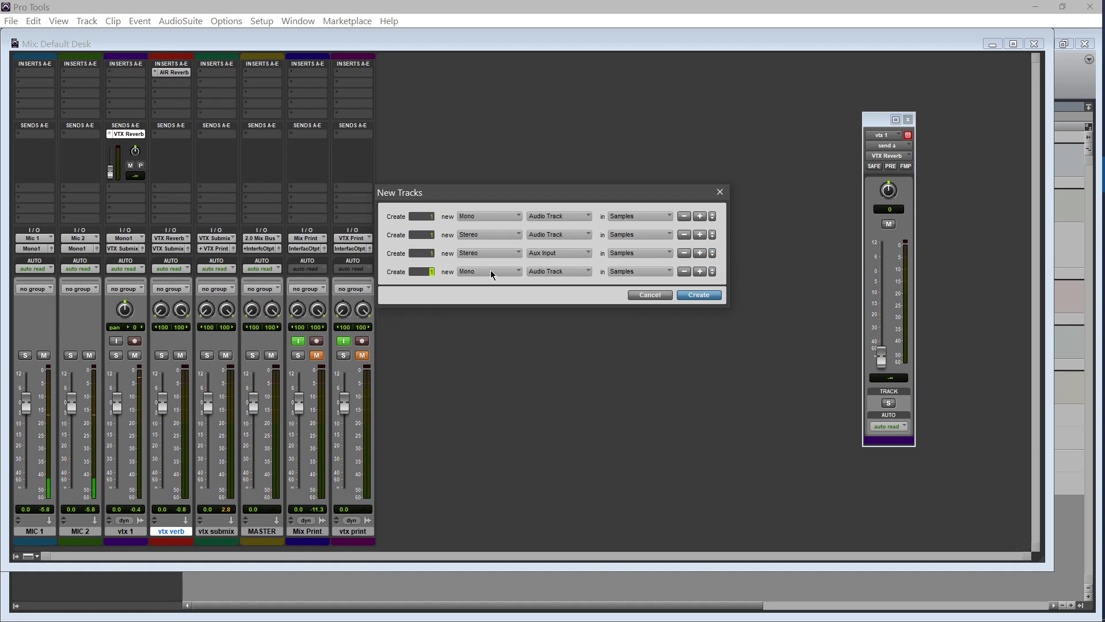
pyautogui.click(490, 271)
pyautogui.click(516, 288)
pyautogui.click(534, 272)
pyautogui.click(544, 290)
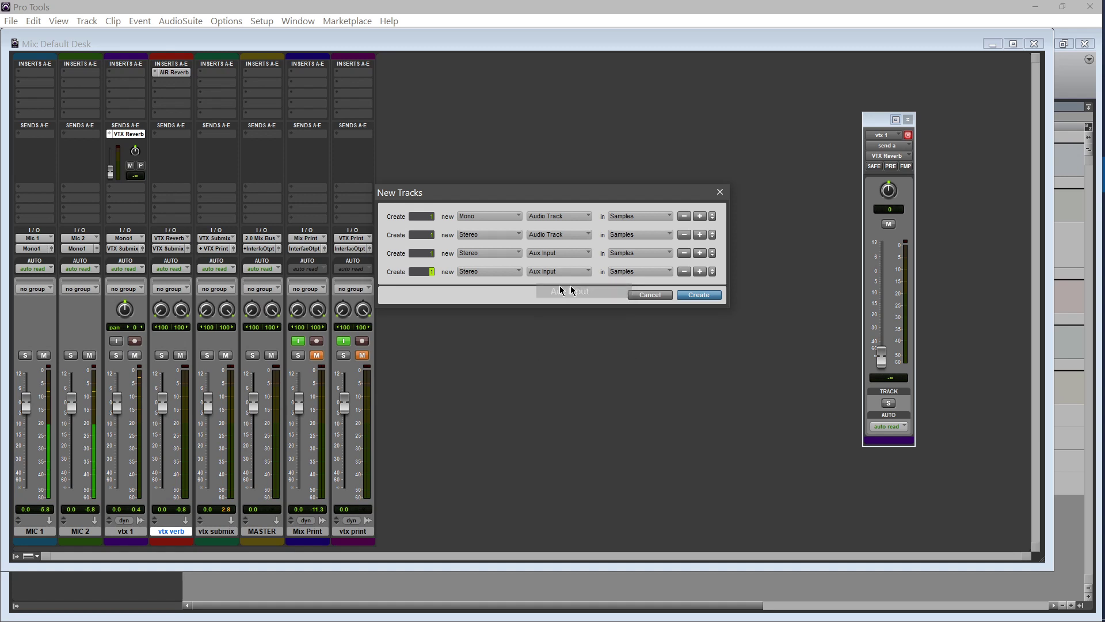
pyautogui.click(701, 272)
pyautogui.click(483, 289)
pyautogui.click(506, 305)
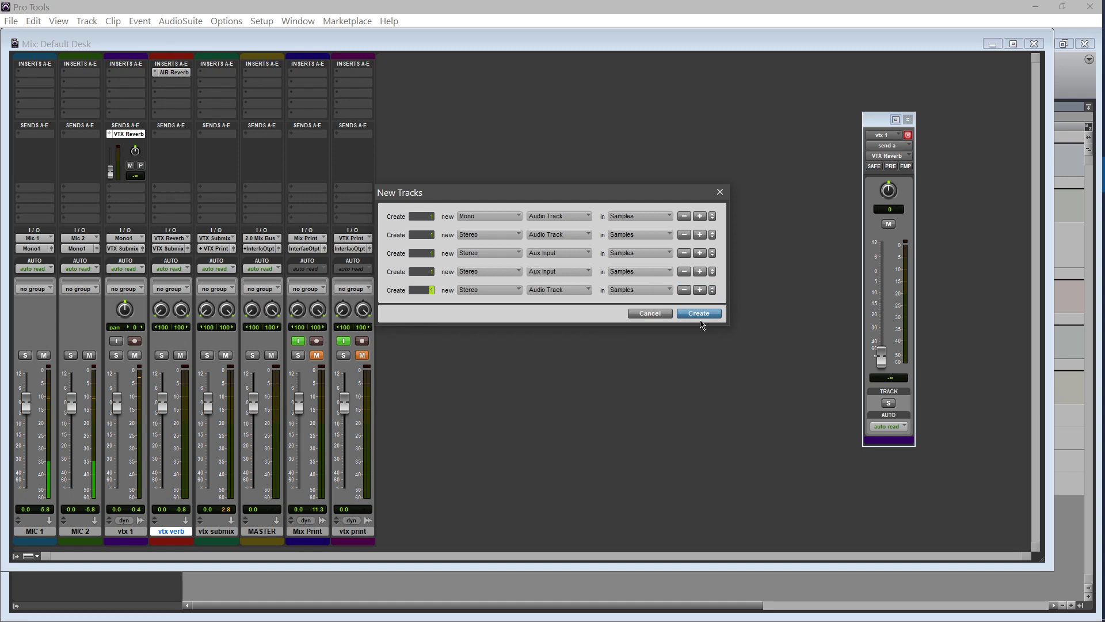
pyautogui.click(702, 315)
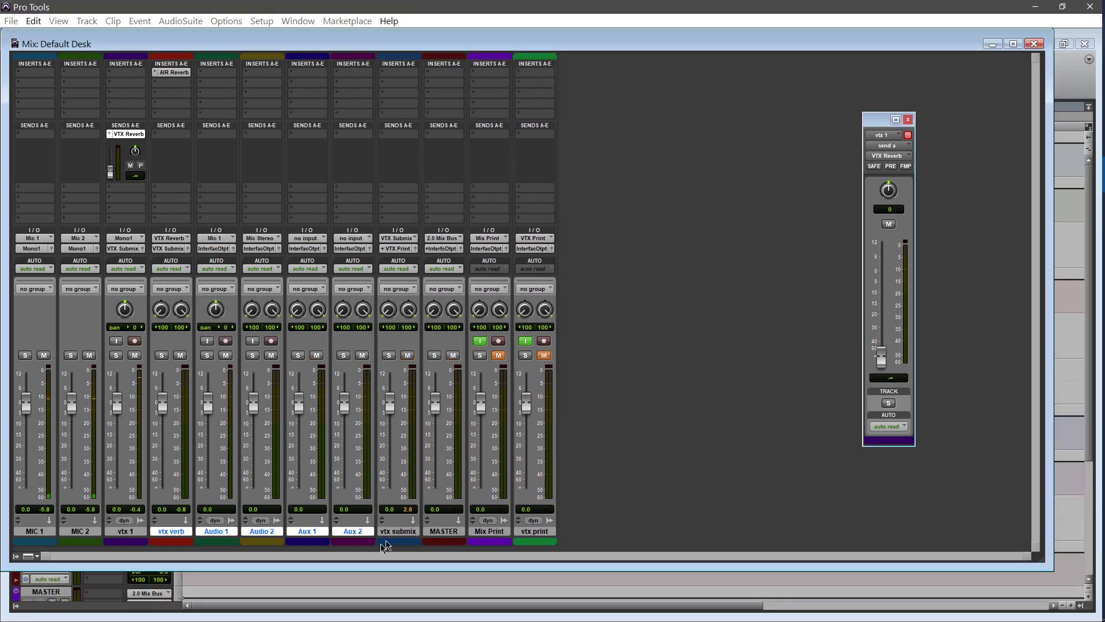
# Rename the new mono audio track as Hard SFX 1
pyautogui.doubleClick(212, 531)
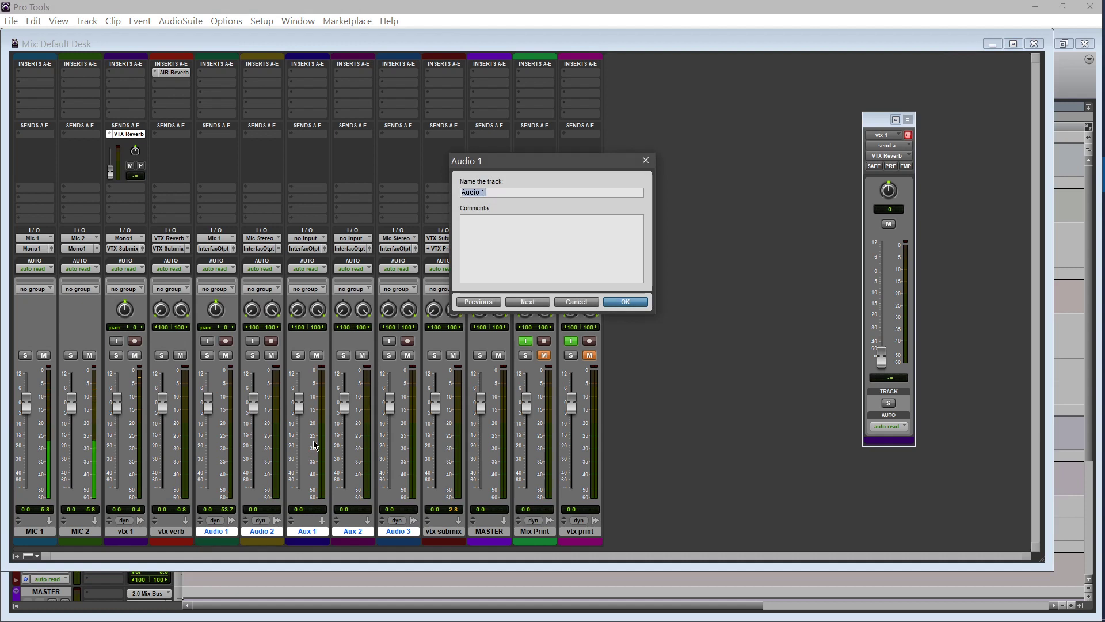
pyautogui.write('sfx hard')
pyautogui.write('1')
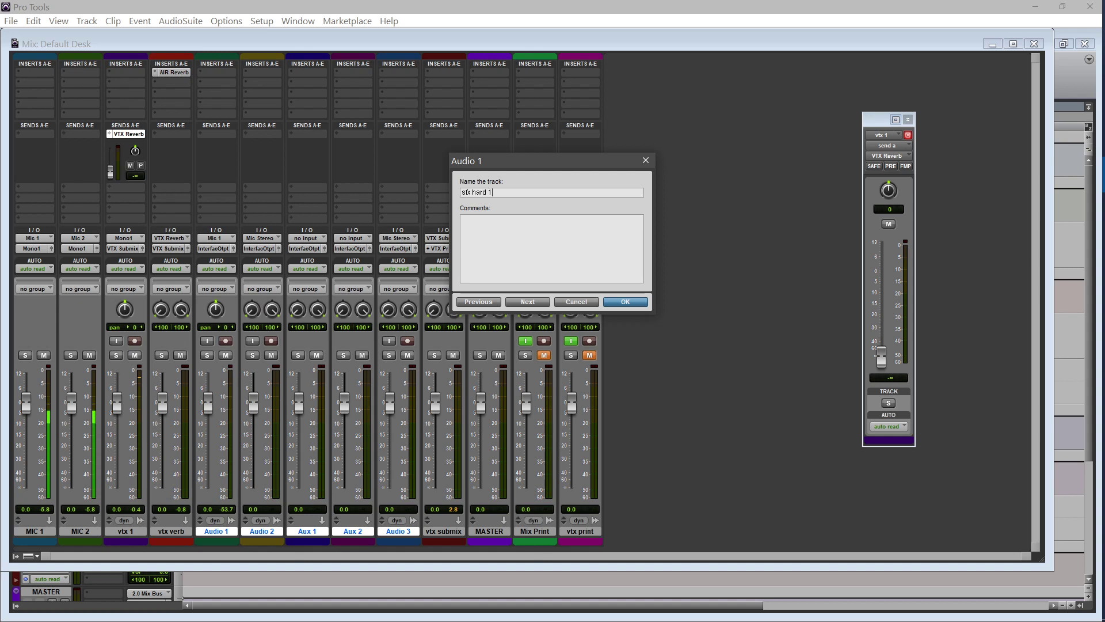
pyautogui.hotkey('ctrl', 'Right')
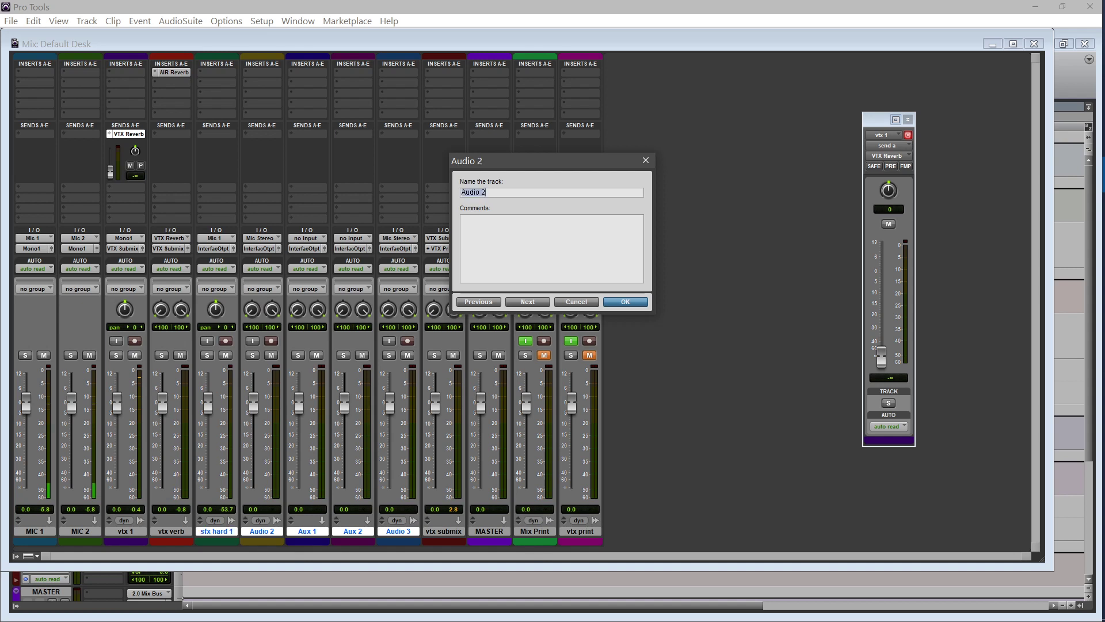
pyautogui.hotkey('ctrl', 'Left')
pyautogui.write('Hard SFX 1')
pyautogui.hotkey('ctrl', 'Right')
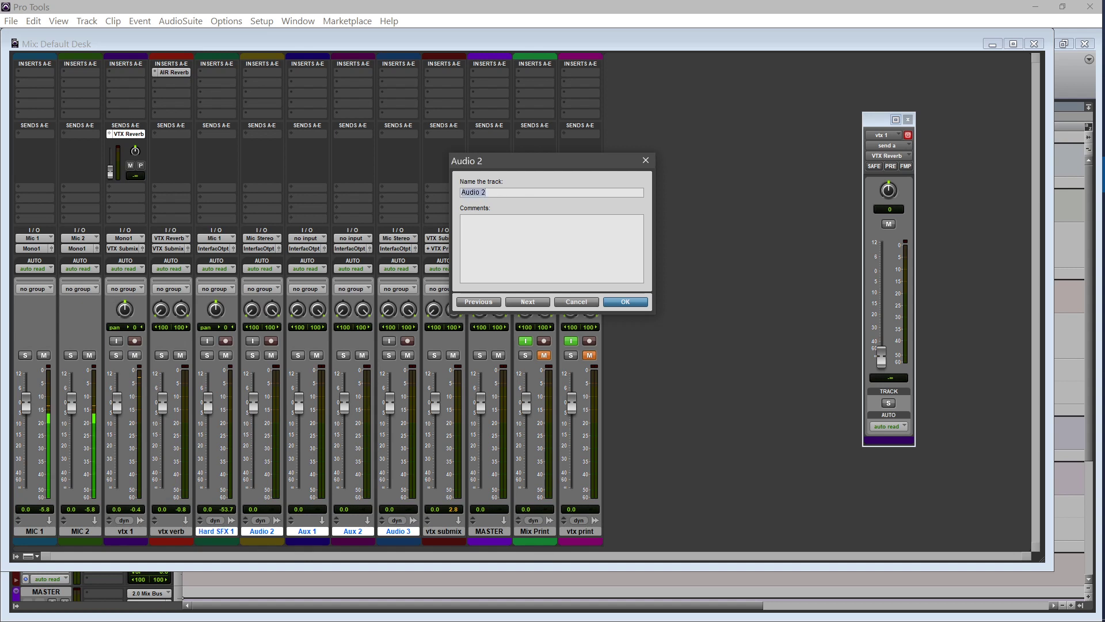
# Rename the first new stereo audio track as BG SFX 1 and the first new aux track as sfx verb
pyautogui.write('BG')
pyautogui.hotkey('ctrl', 'Right')
pyautogui.write('sf')
pyautogui.write('b')
pyautogui.hotkey('ctrl', 'Right')
# Rename the second new aux track as sfx submix and the last new stereo audio track as sfx print
pyautogui.write('sfx subm')
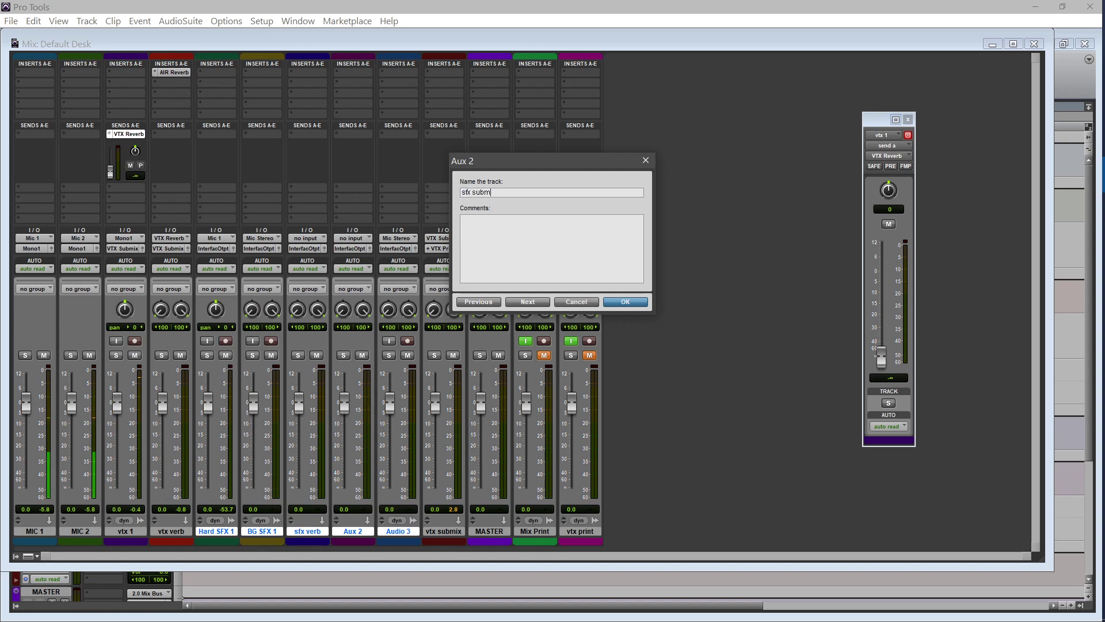
pyautogui.hotkey('ctrl', 'Right')
pyautogui.write('s')
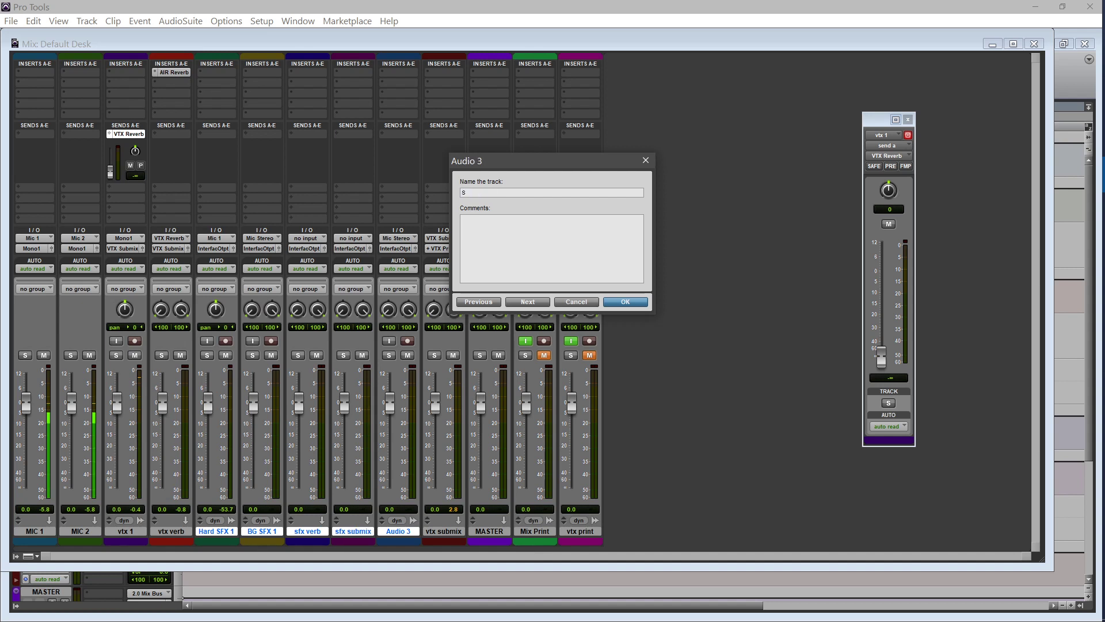
pyautogui.write('fx print')
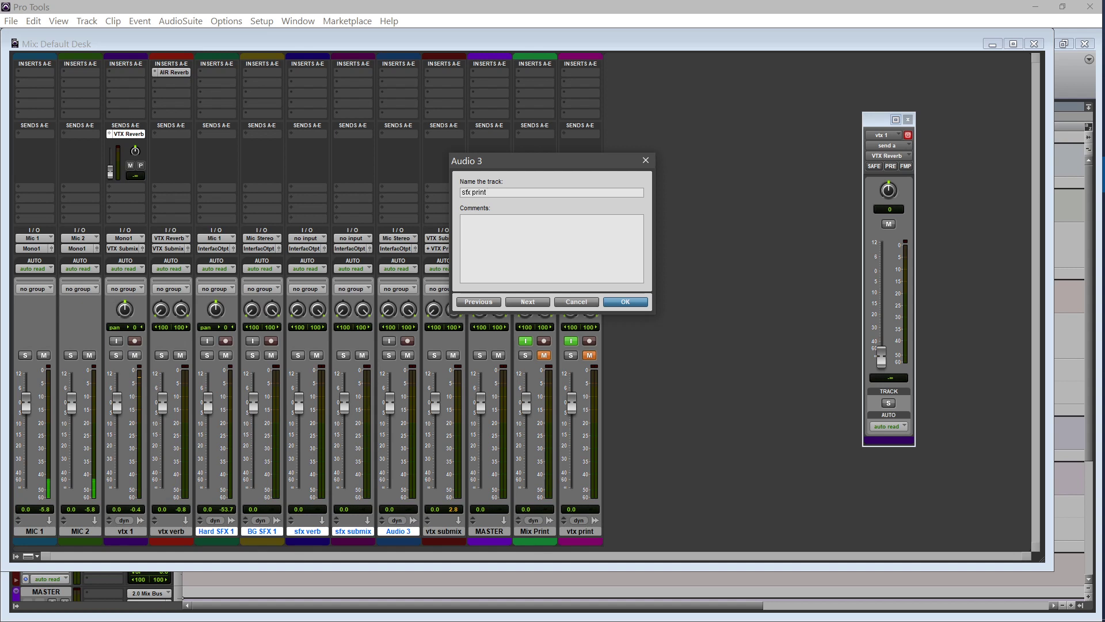
pyautogui.press('Return')
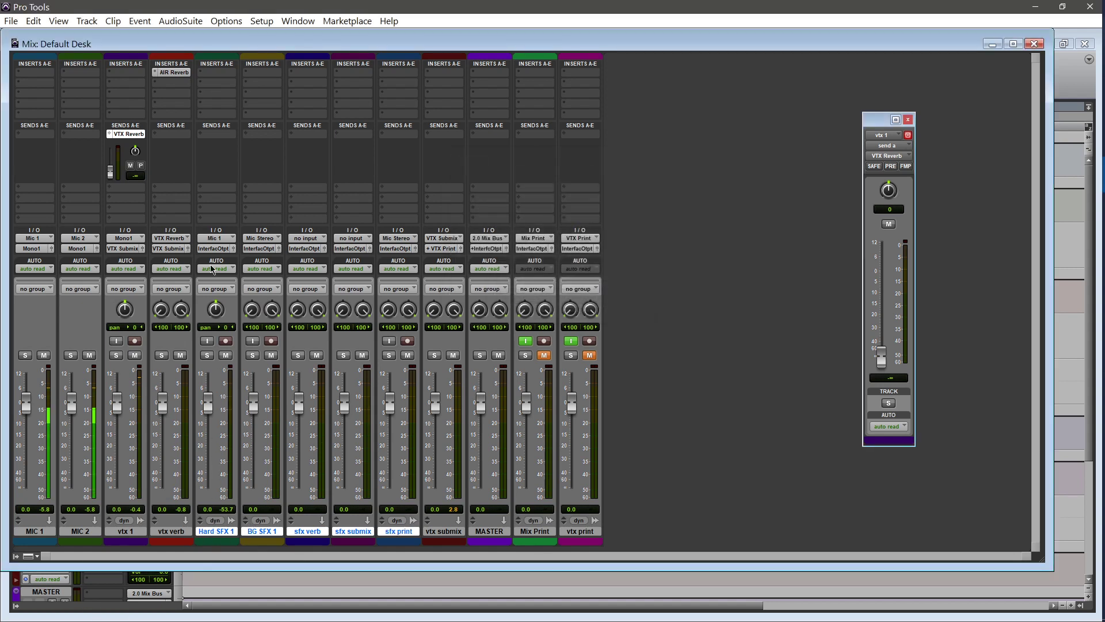
# Set the Hard SFX 1 input to the Mono1 bus and the BG SFX 1 input to Record Bus (Stereo)
pyautogui.click(224, 236)
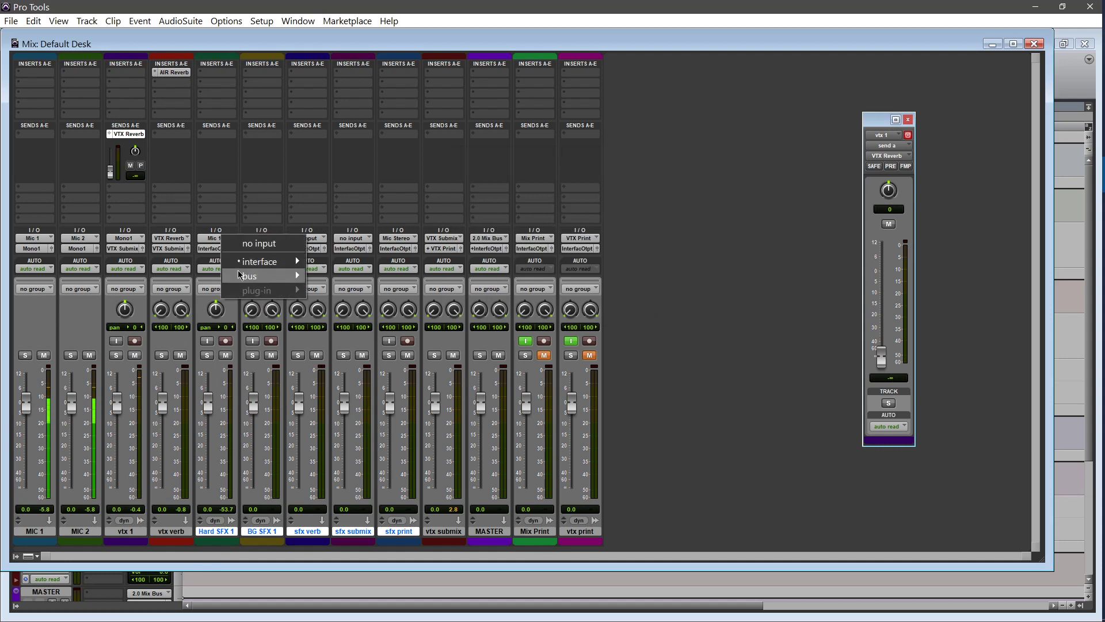
pyautogui.moveTo(242, 276)
pyautogui.click(322, 276)
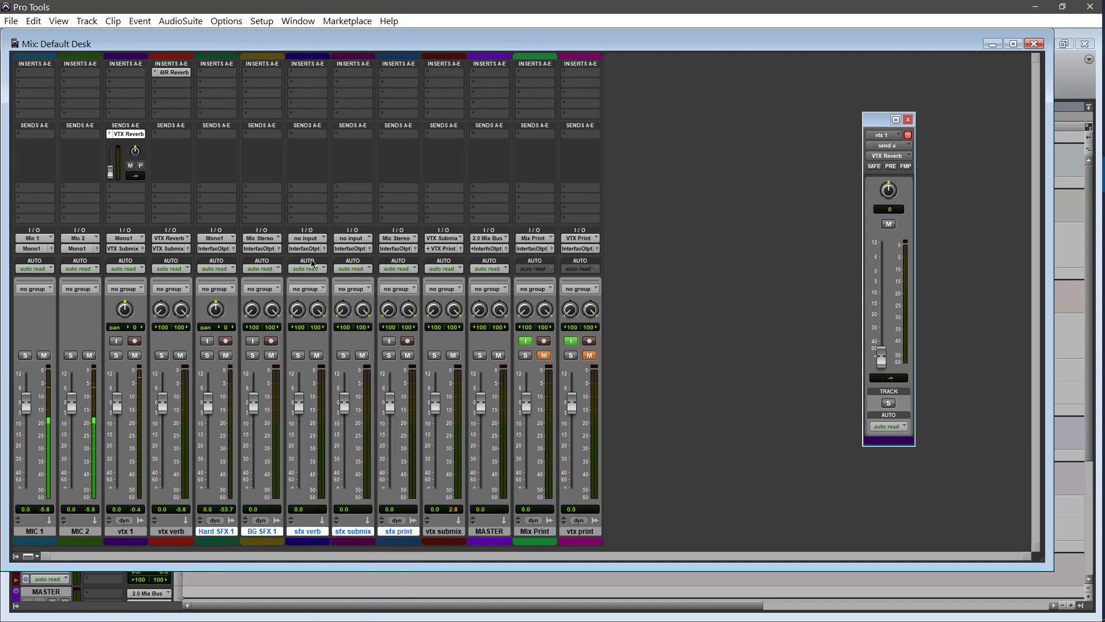
pyautogui.click(269, 240)
pyautogui.moveTo(327, 283)
pyautogui.click(403, 276)
# Set the inputs of sfx verb, sfx submix and sfx print to the SFX Reverb, SFX Submix and SFX Print stereo buses respectively
pyautogui.click(316, 239)
pyautogui.moveTo(332, 276)
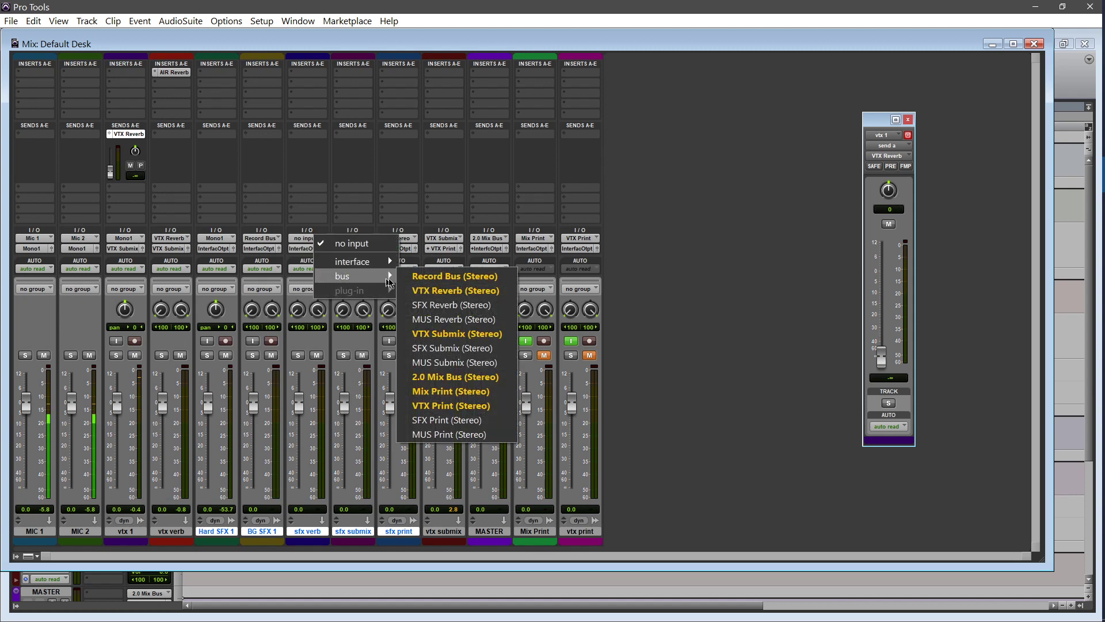
pyautogui.click(449, 304)
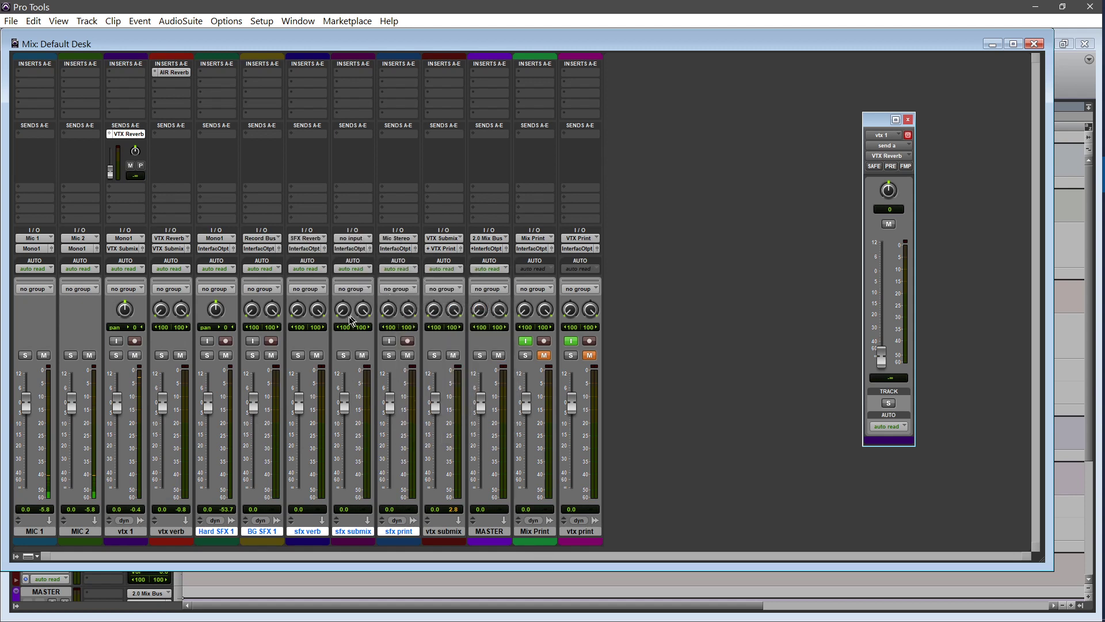
pyautogui.click(351, 238)
pyautogui.moveTo(364, 276)
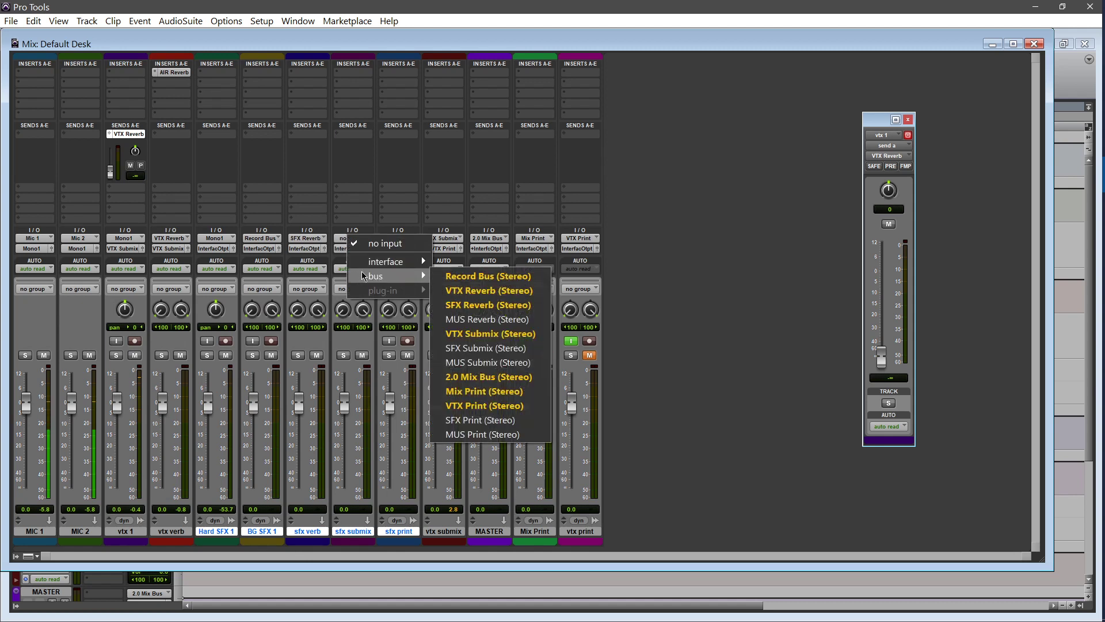
pyautogui.click(501, 348)
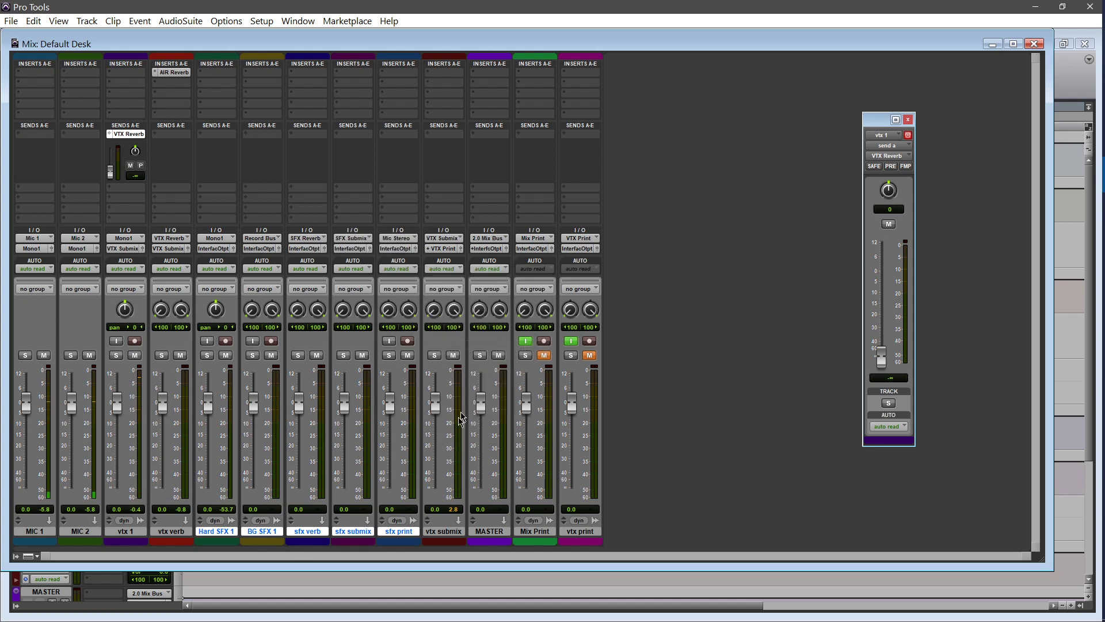
pyautogui.click(391, 239)
pyautogui.moveTo(420, 276)
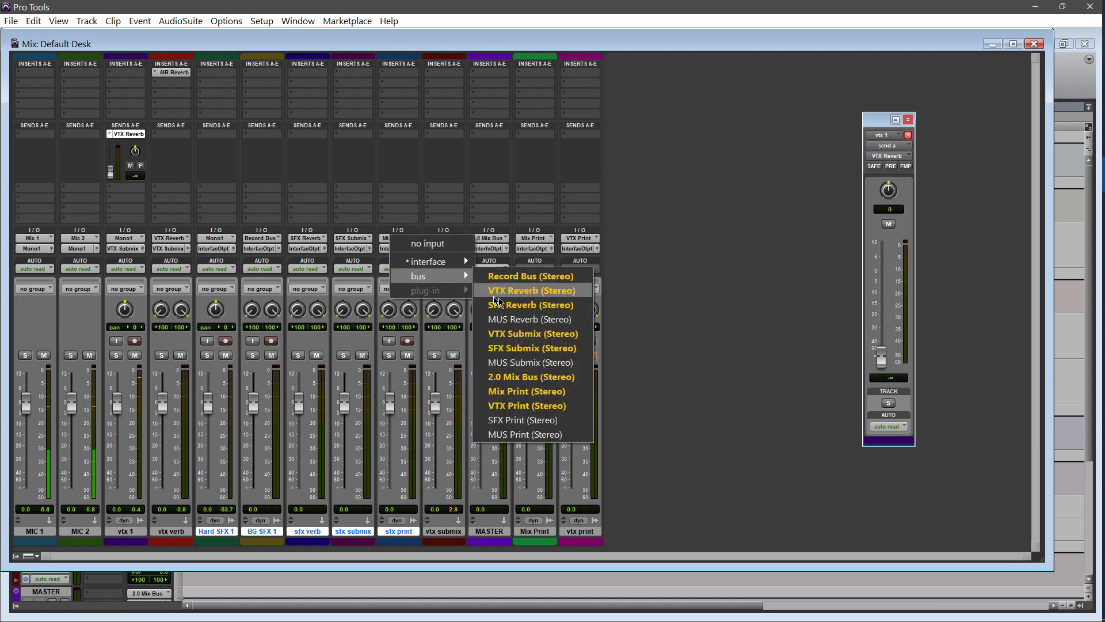
pyautogui.click(534, 419)
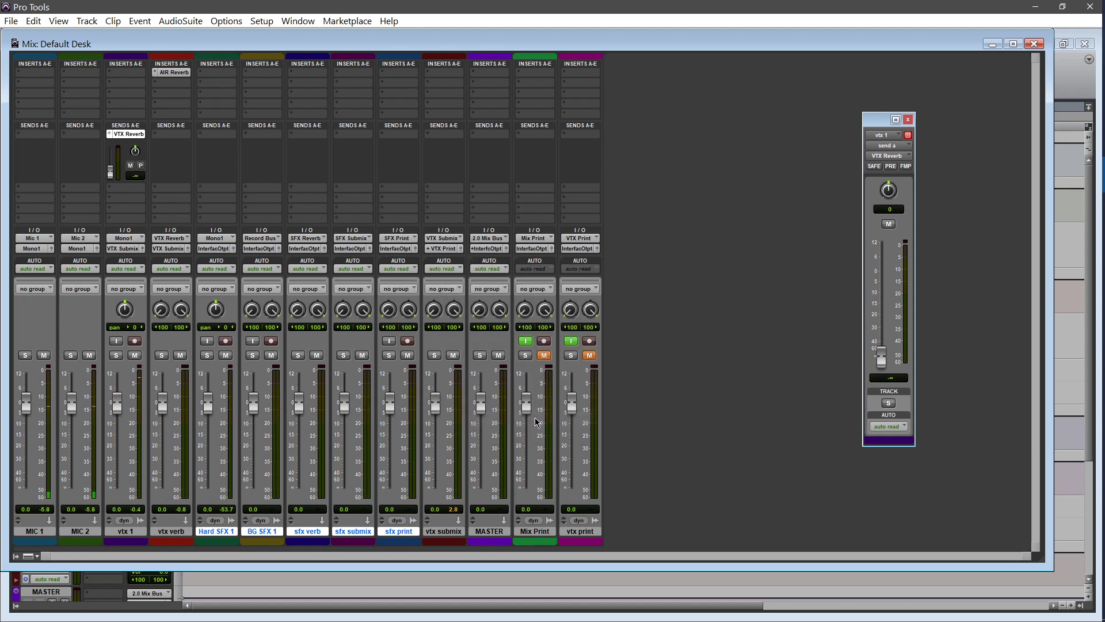
# Route the Hard SFX 1 output to the SFX Submix (Stereo) bus and add a send to SFX Reverb (Stereo)
pyautogui.click(215, 249)
pyautogui.moveTo(227, 287)
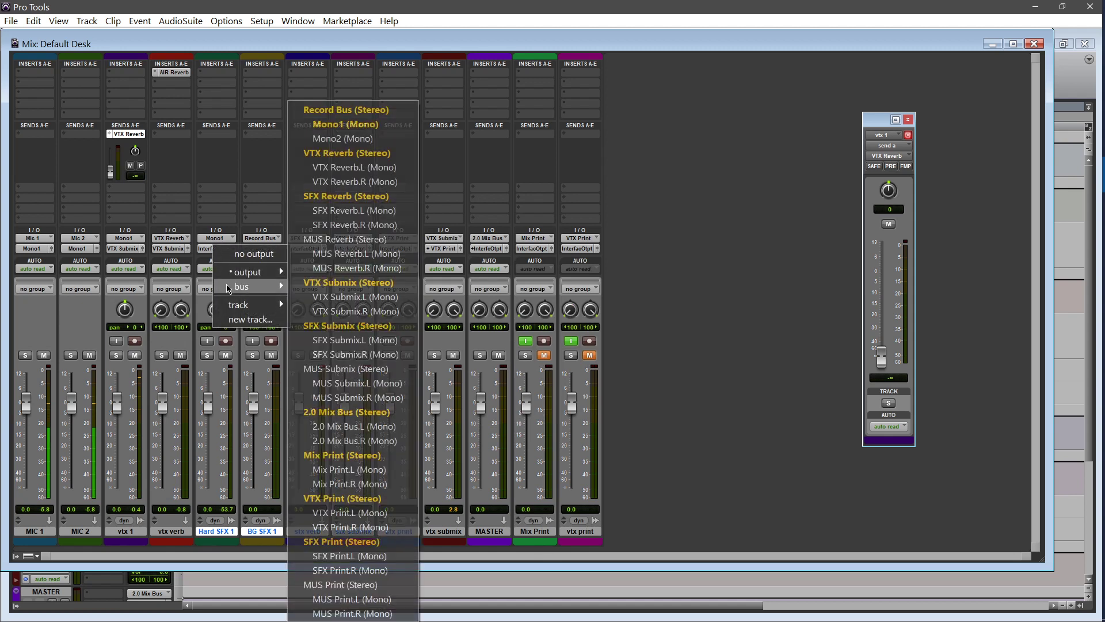
pyautogui.click(348, 327)
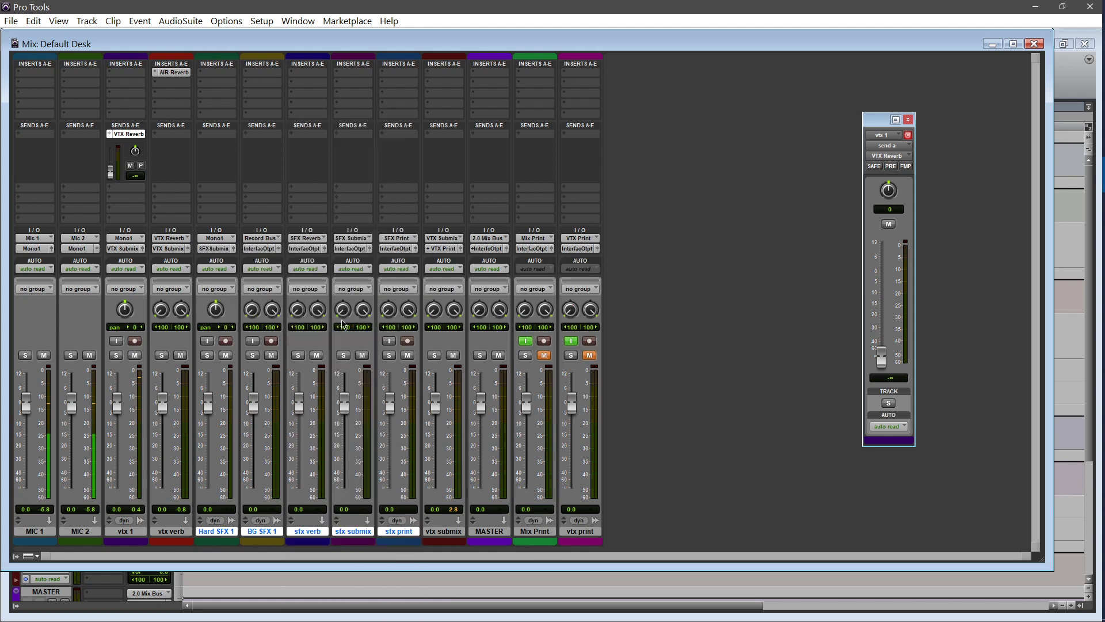
pyautogui.click(202, 136)
pyautogui.moveTo(234, 171)
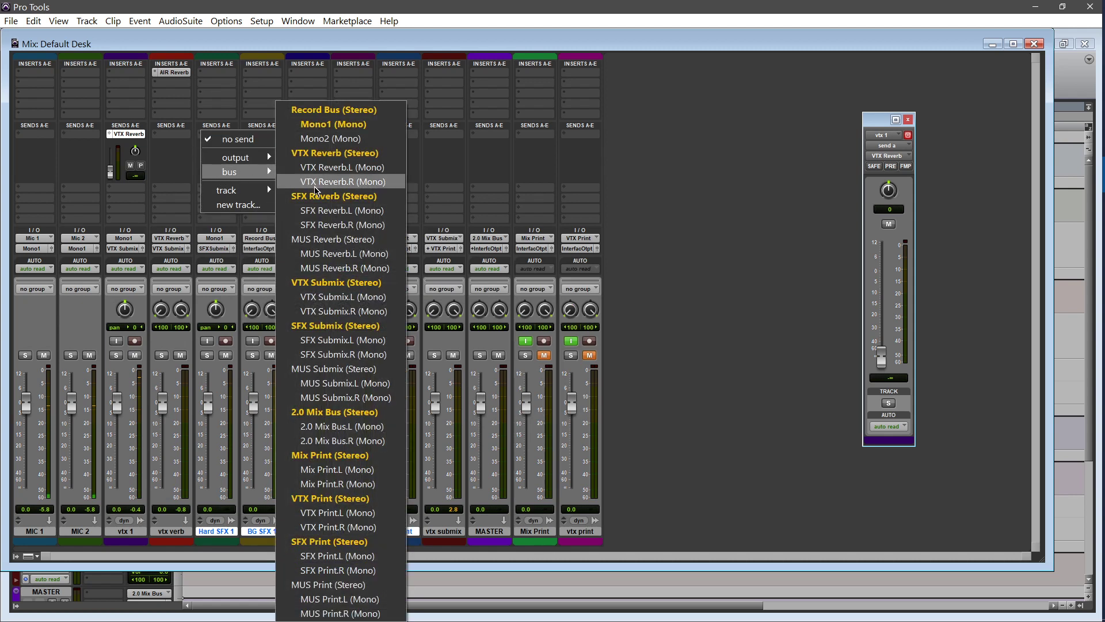
pyautogui.click(316, 196)
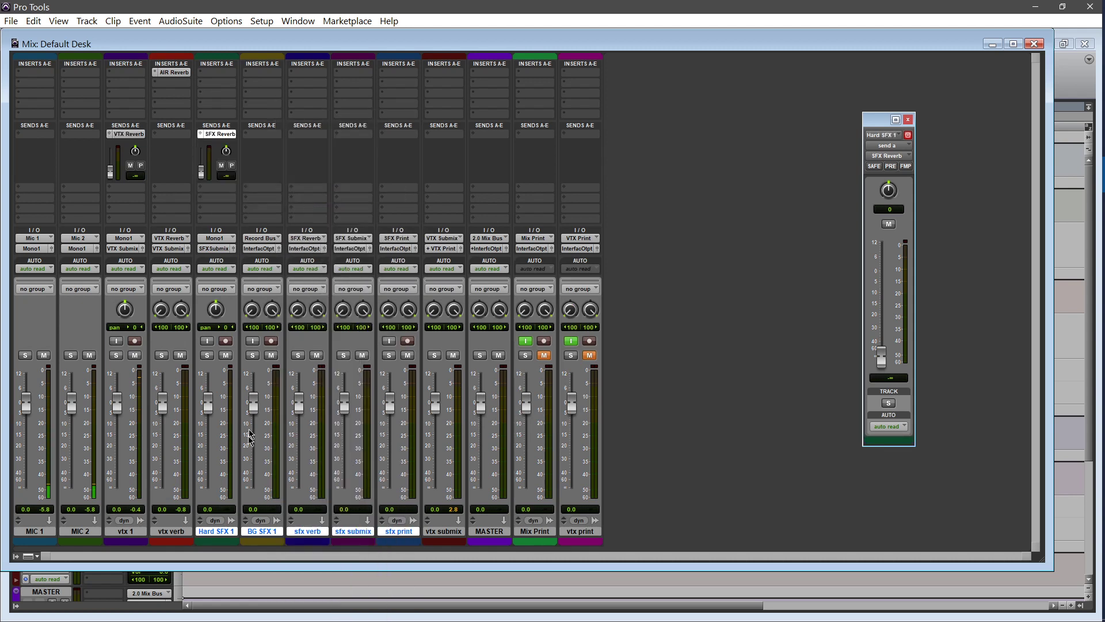
# Route the outputs of BG SFX 1 and sfx verb to the SFX Submix (Stereo) bus
pyautogui.click(259, 249)
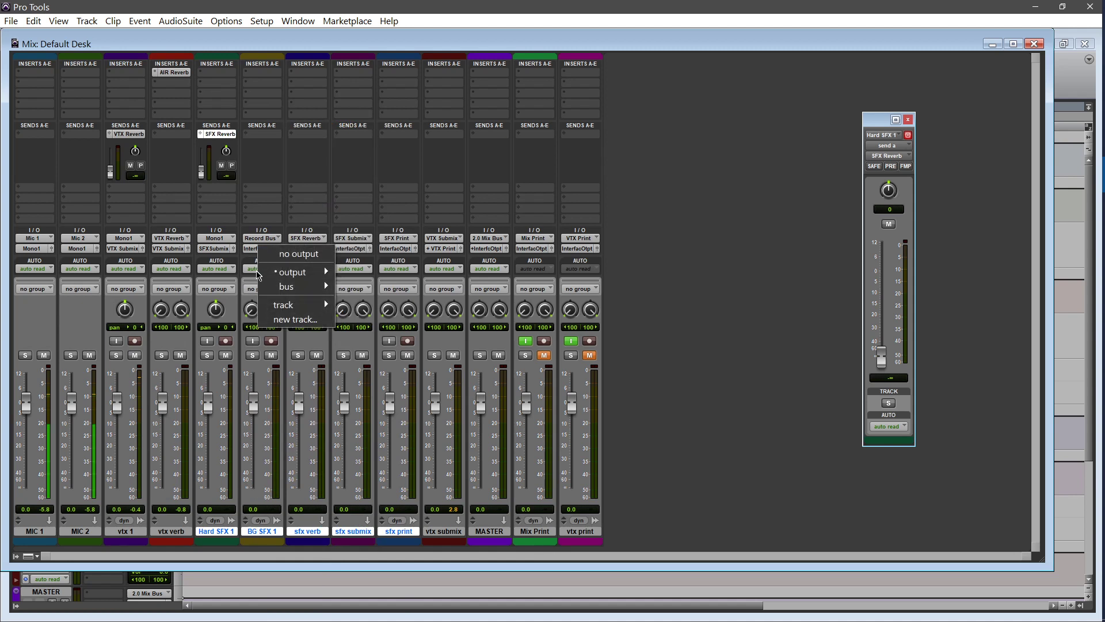
pyautogui.moveTo(267, 287)
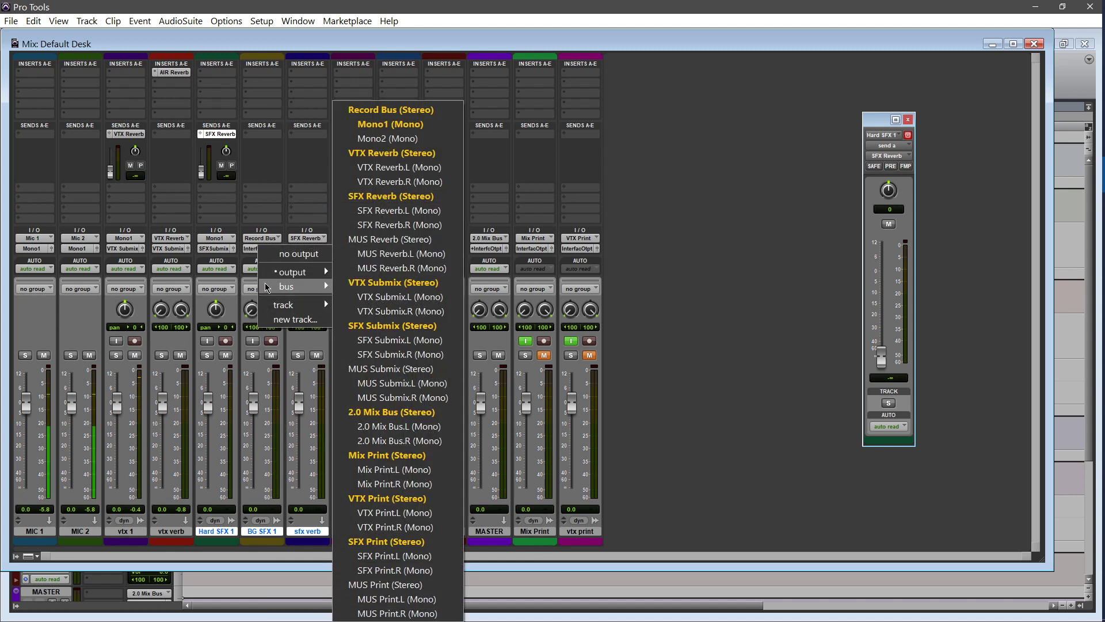
pyautogui.click(390, 327)
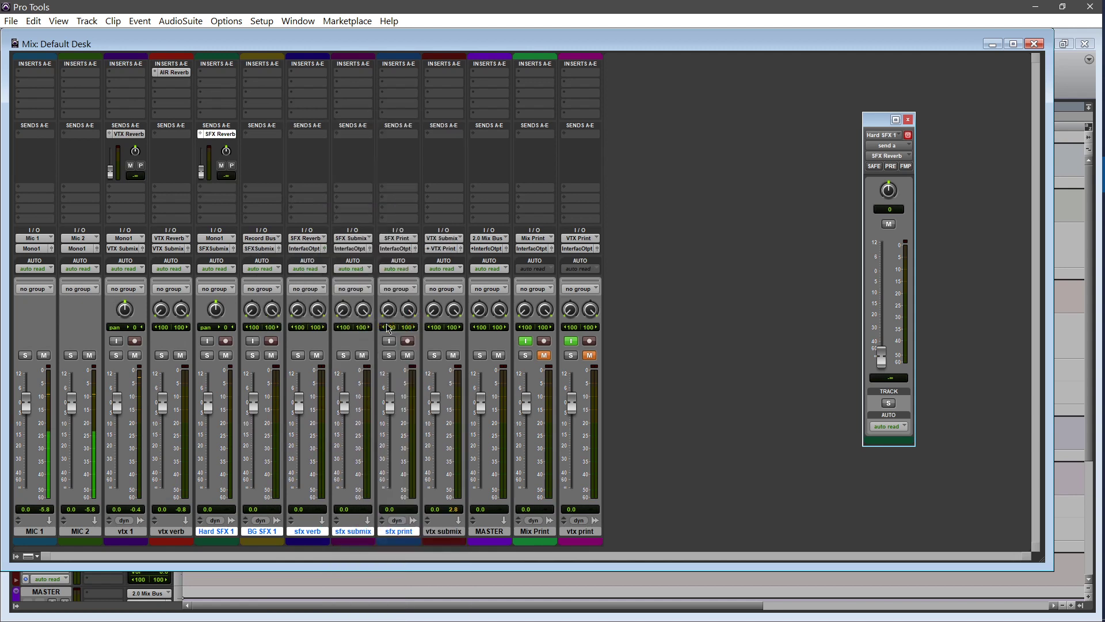
pyautogui.click(309, 249)
pyautogui.moveTo(345, 287)
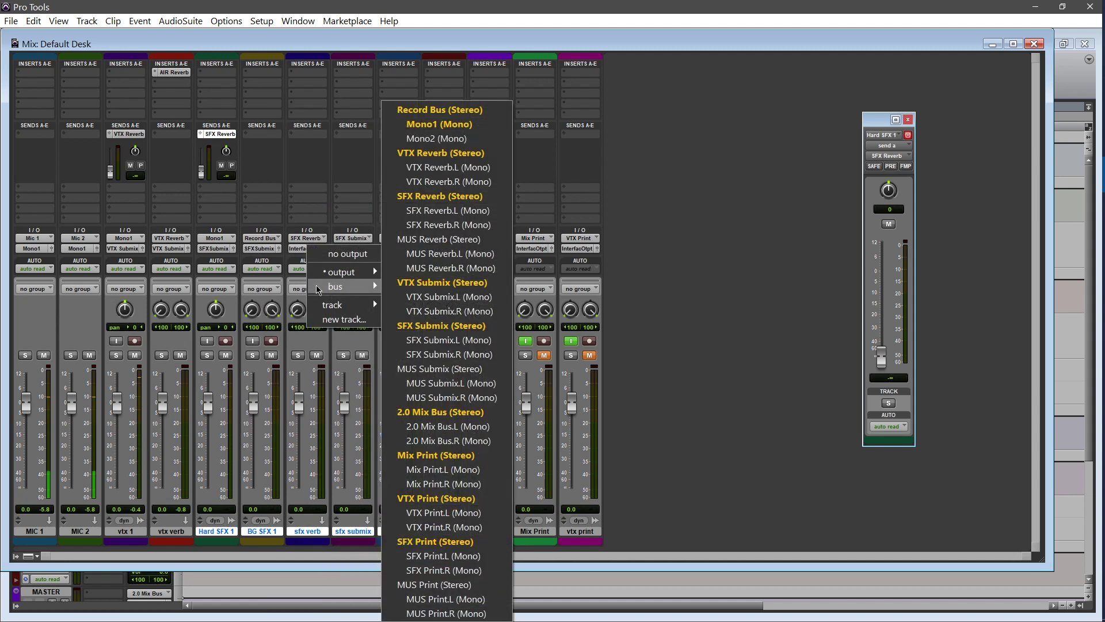
pyautogui.click(427, 326)
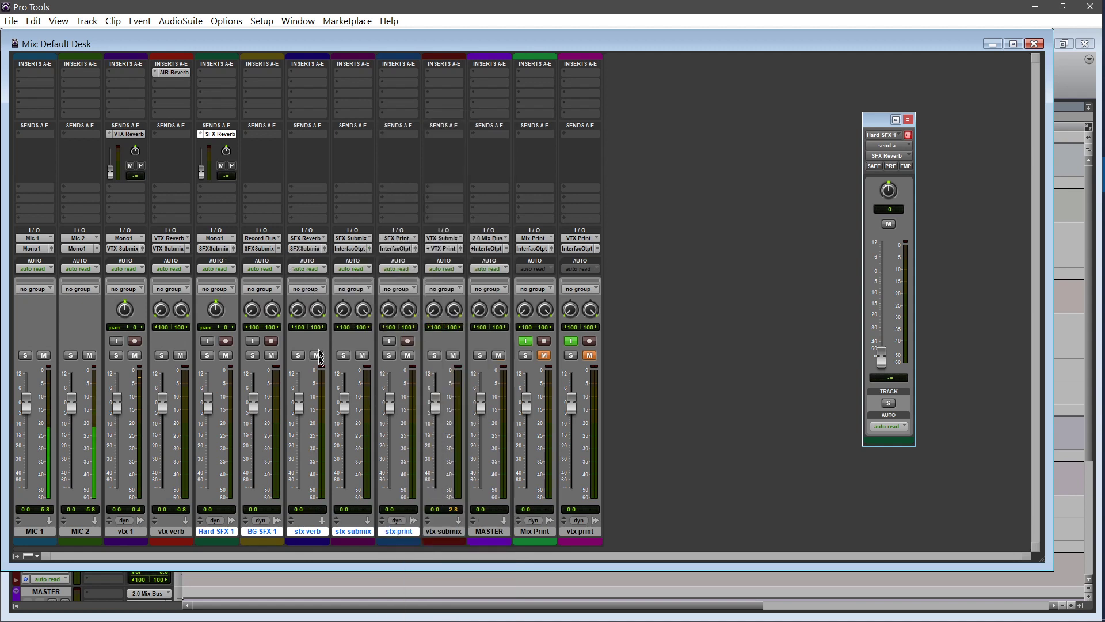
# Route the sfx submix output to the SFX Print (Stereo) bus and add 2.0 Mix Bus (Stereo) as an additional output
pyautogui.click(348, 248)
pyautogui.moveTo(362, 293)
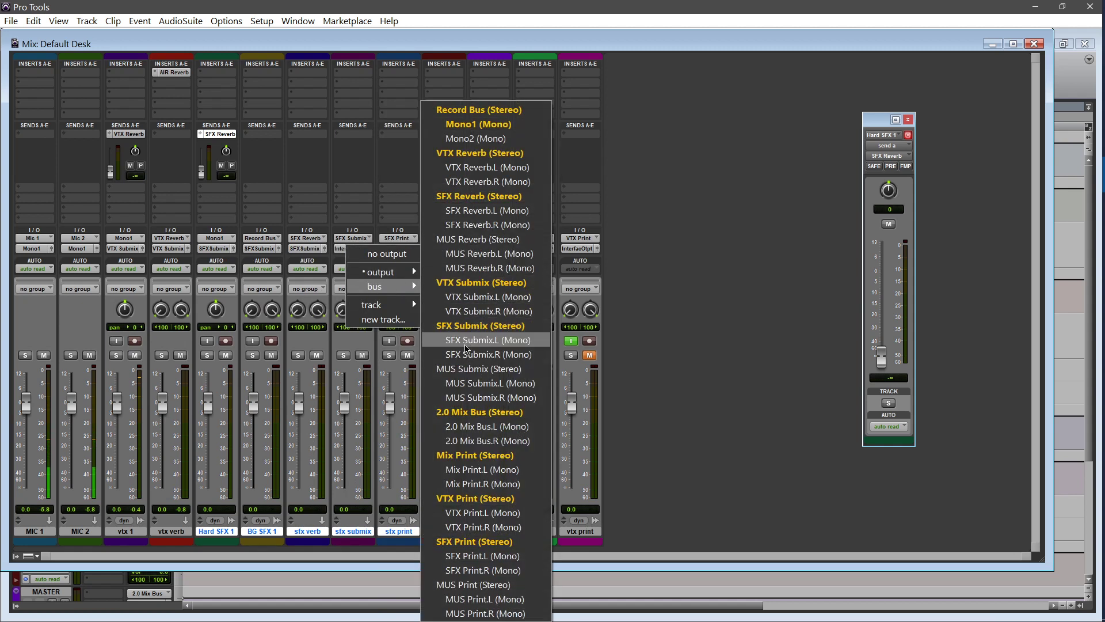
pyautogui.click(474, 541)
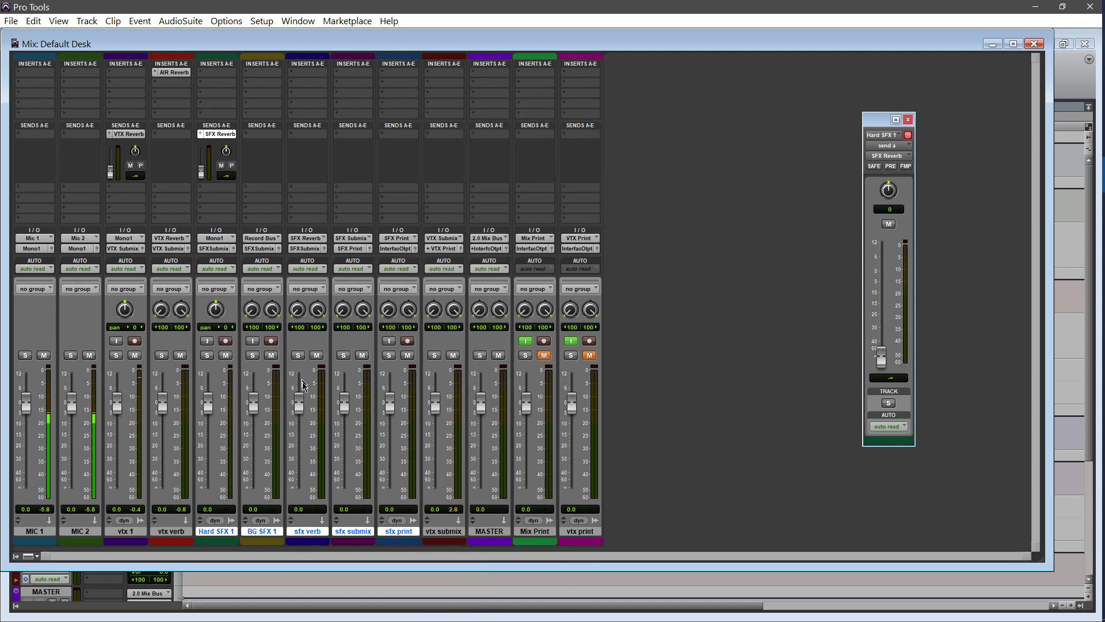
pyautogui.click(350, 250)
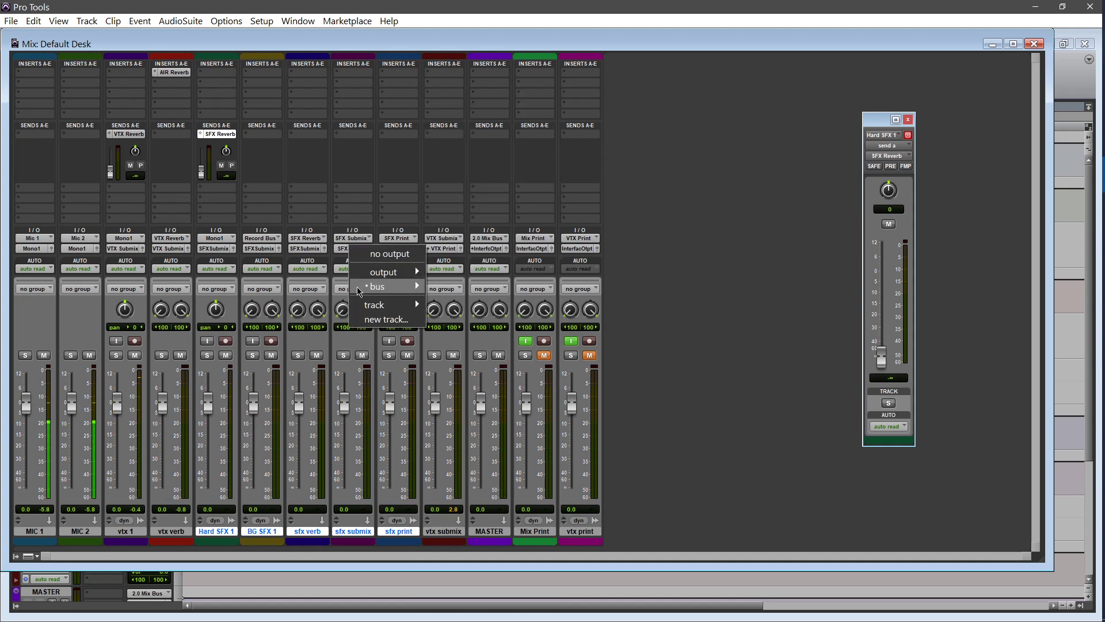
pyautogui.moveTo(378, 286)
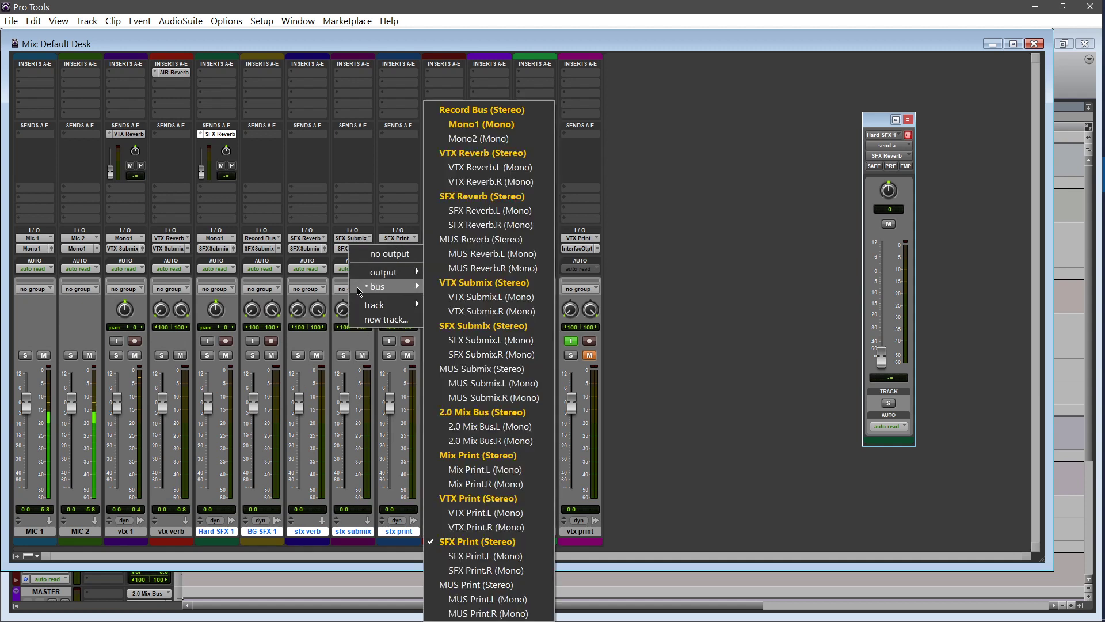
pyautogui.keyDown('super'); pyautogui.click(473, 412); pyautogui.keyUp('super')
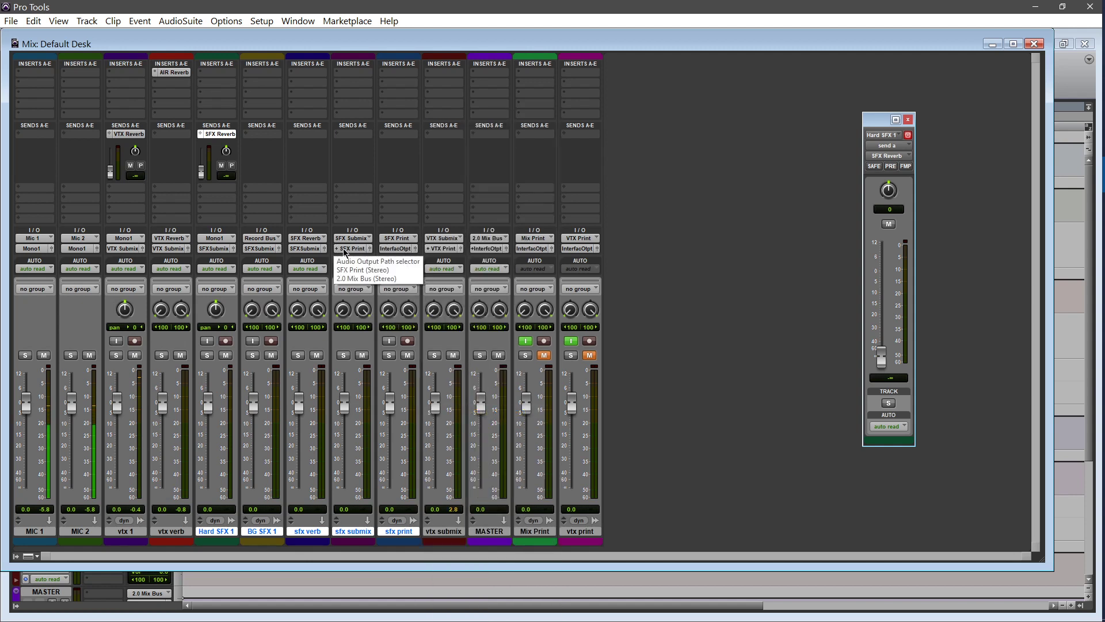
# Enable input monitoring on the muted sfx print track and move the track to the end of the mixer, after vtx print
pyautogui.click(390, 341)
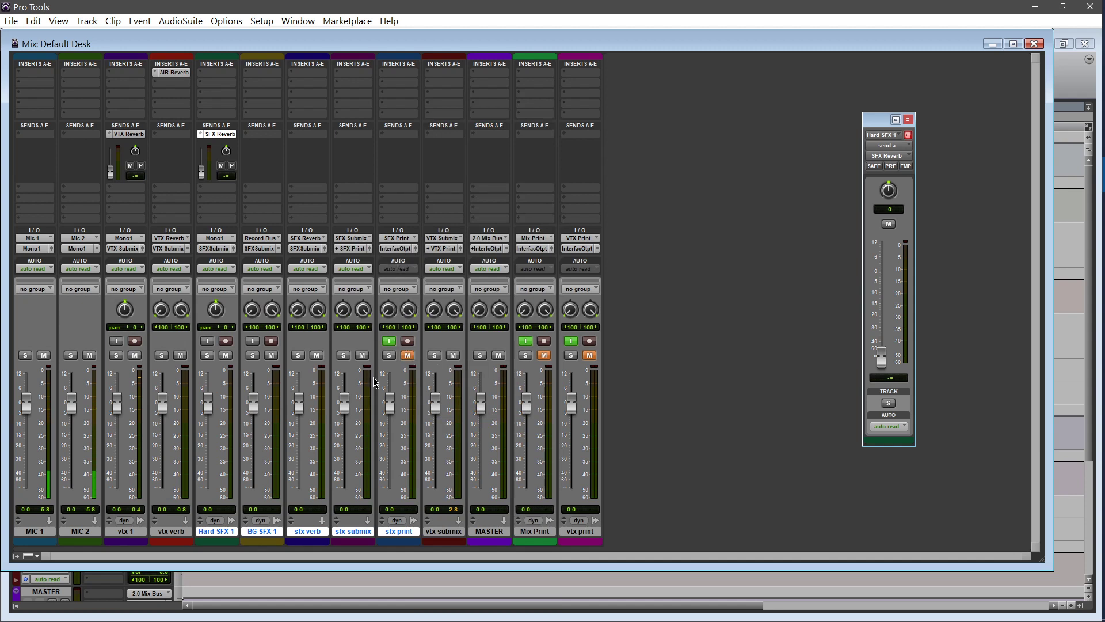
pyautogui.moveTo(399, 535); pyautogui.dragTo(581, 535)
pyautogui.click(433, 531)
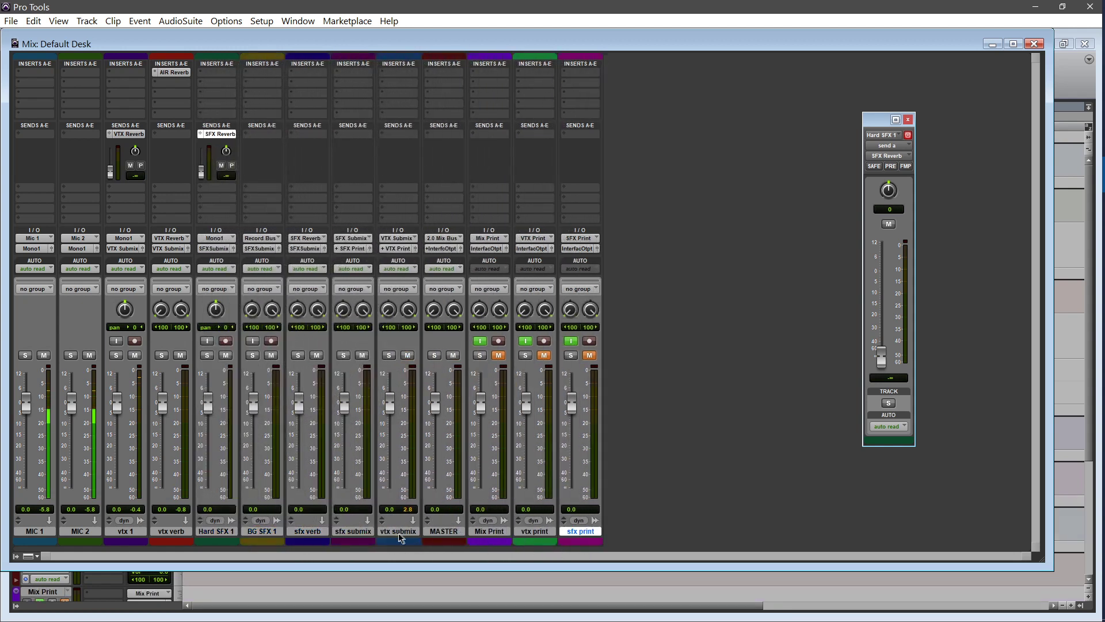
# Reorder the tracks between BG SFX 1 and MASTER as sfx verb, vtx verb, vtx submix and sfx submix
pyautogui.moveTo(353, 531); pyautogui.dragTo(412, 535)
pyautogui.moveTo(308, 530); pyautogui.dragTo(421, 539)
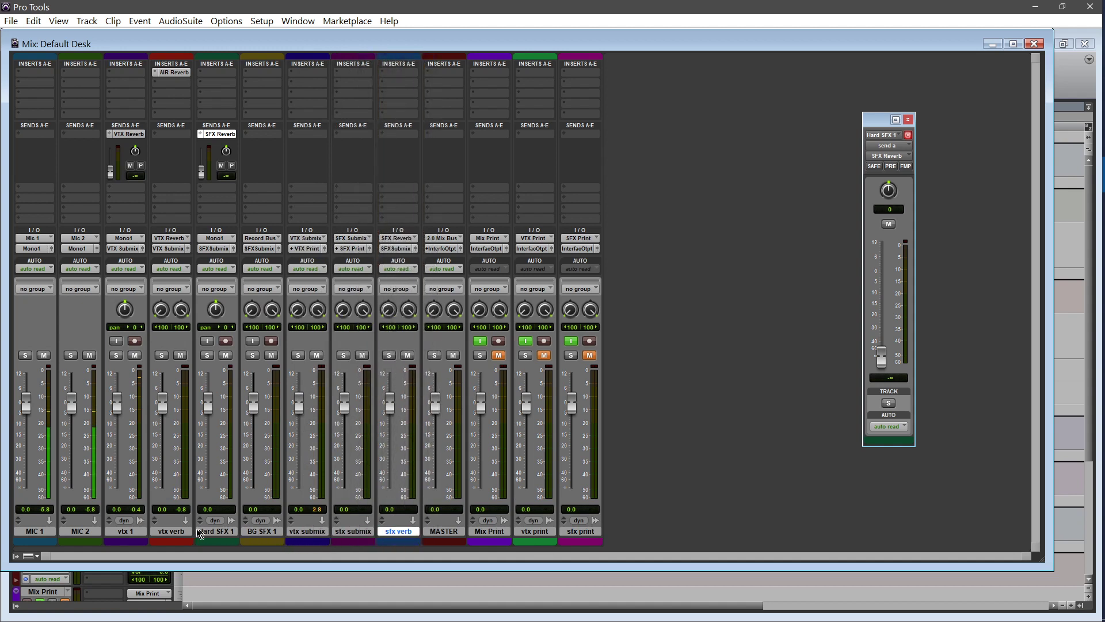
pyautogui.moveTo(173, 535); pyautogui.dragTo(421, 547)
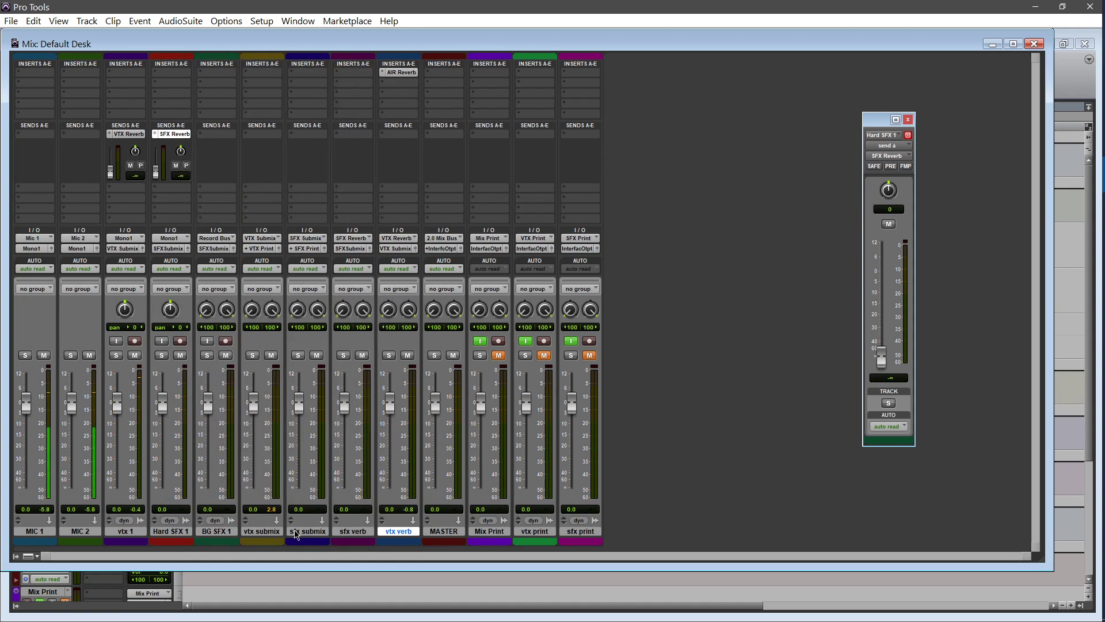
pyautogui.moveTo(308, 535); pyautogui.dragTo(420, 534)
pyautogui.moveTo(267, 534); pyautogui.dragTo(309, 543)
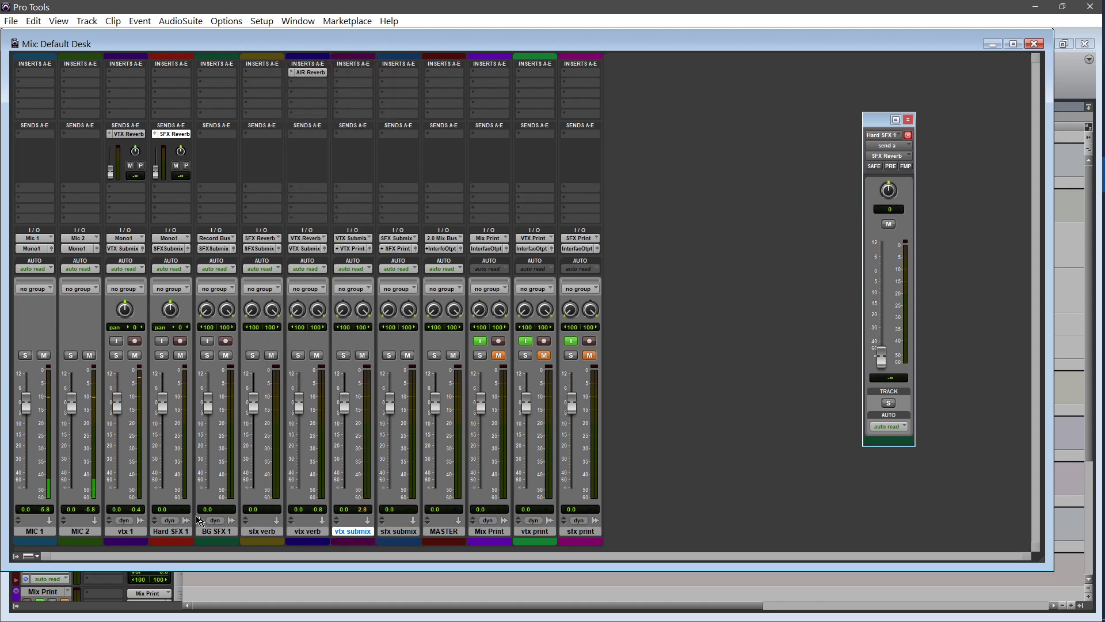
# Check the signal flow of Hard SFX 1 and BG SFX 1 by briefly enabling input monitoring on each track
pyautogui.click(162, 342)
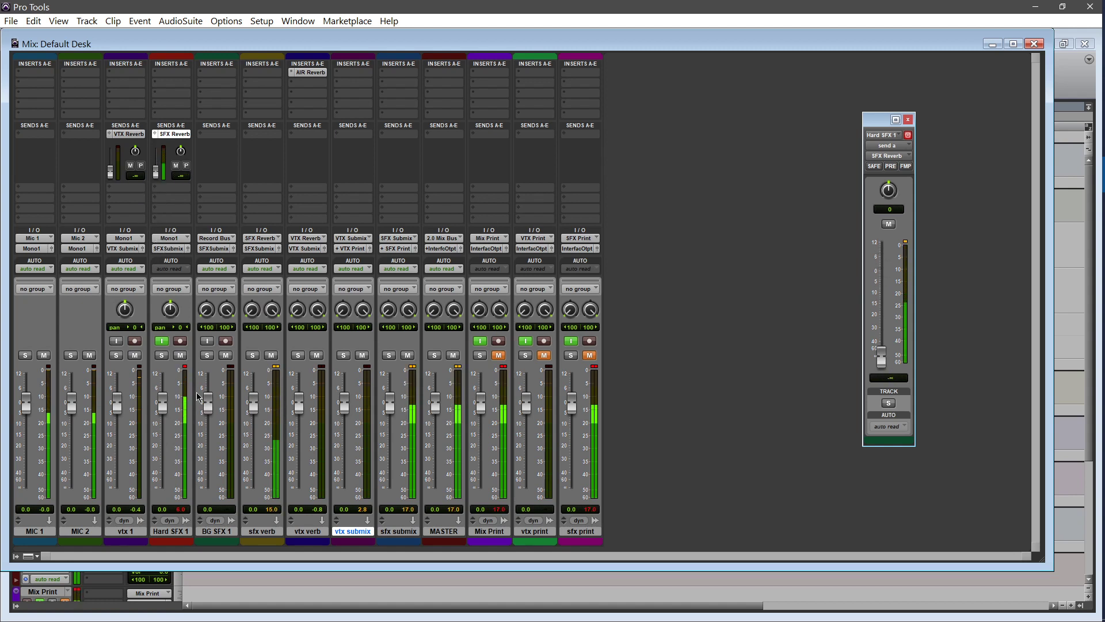
pyautogui.click(161, 342)
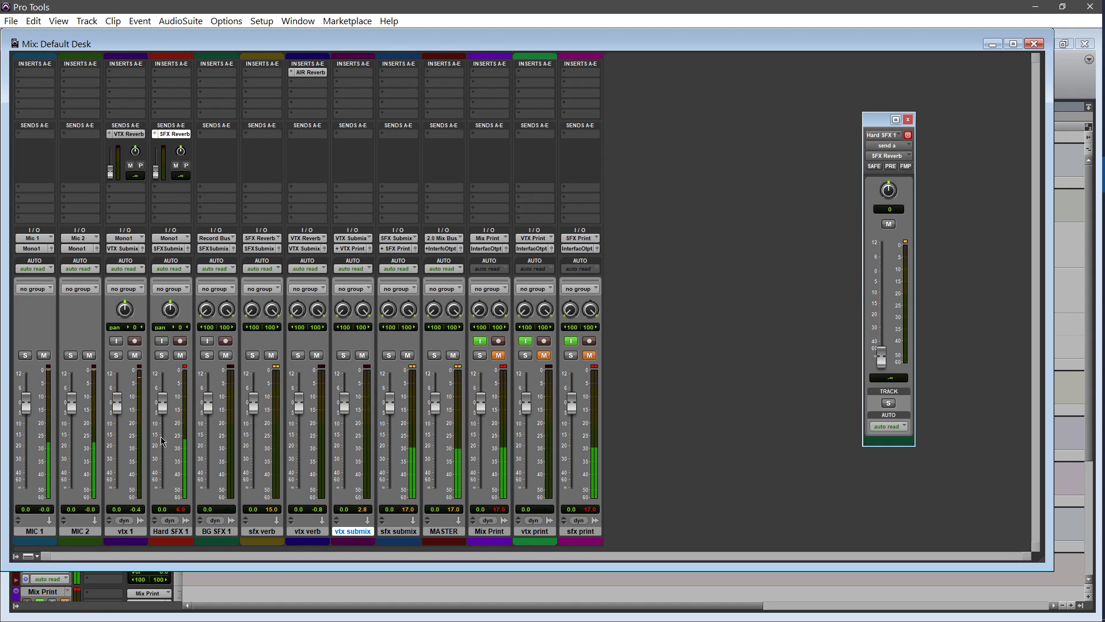
pyautogui.click(205, 343)
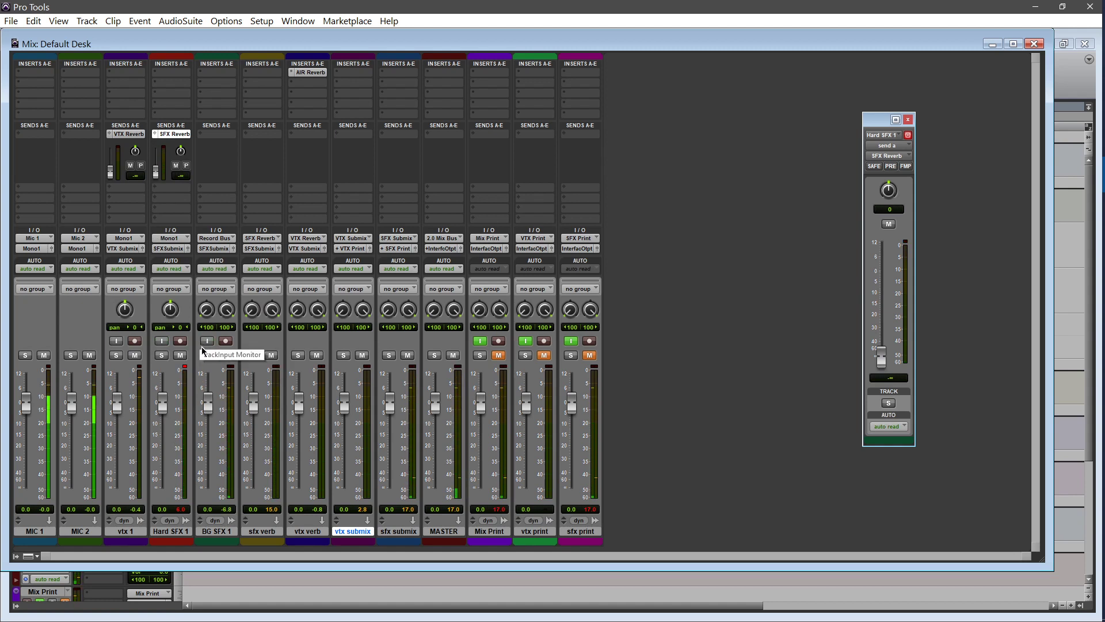
# Start creating new tracks after BG SFX 1, with one stereo audio track as the first entry
pyautogui.click(273, 532)
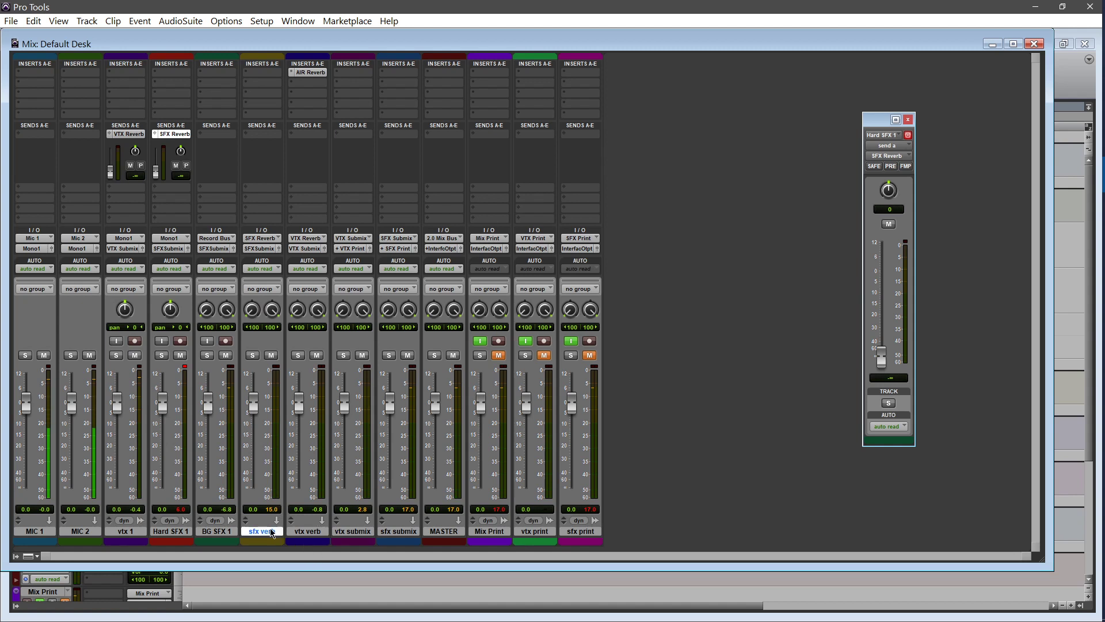
pyautogui.click(213, 531)
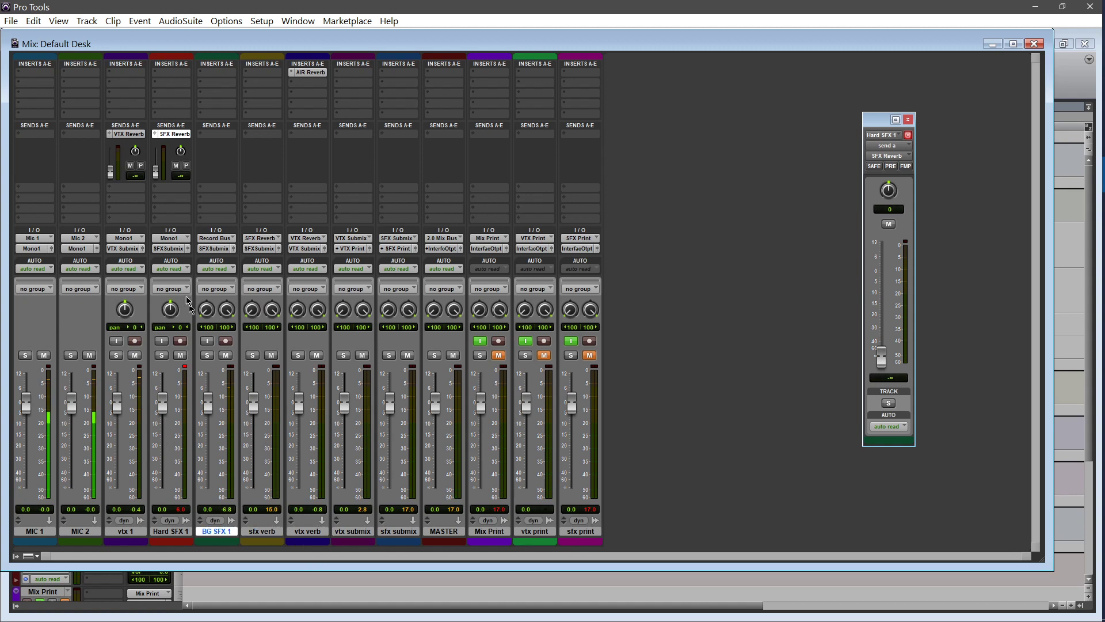
pyautogui.click(87, 20)
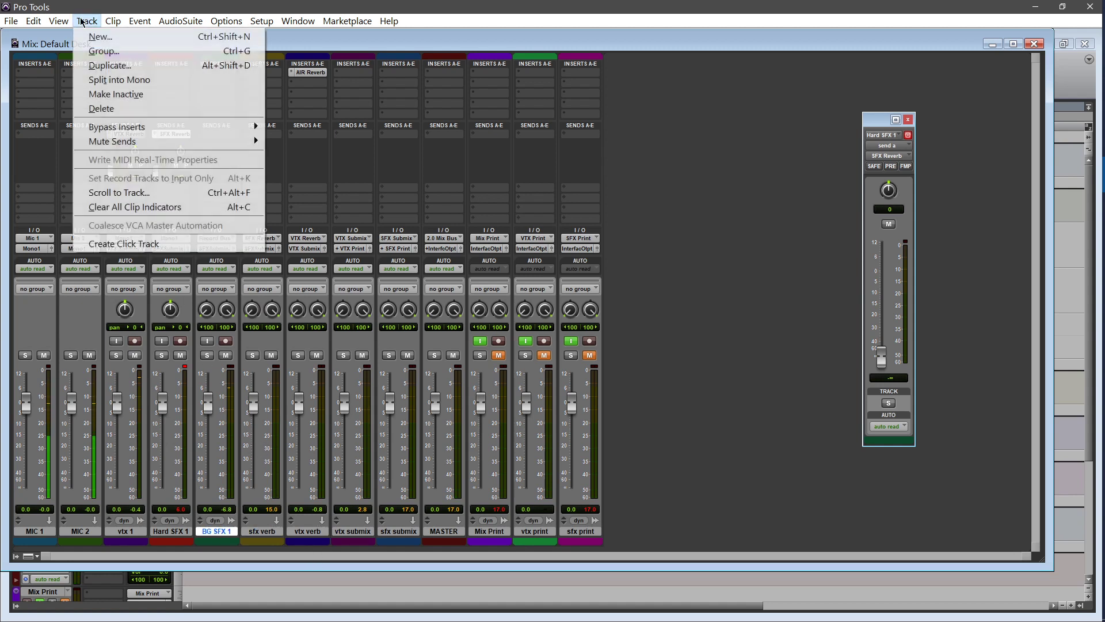
pyautogui.click(88, 36)
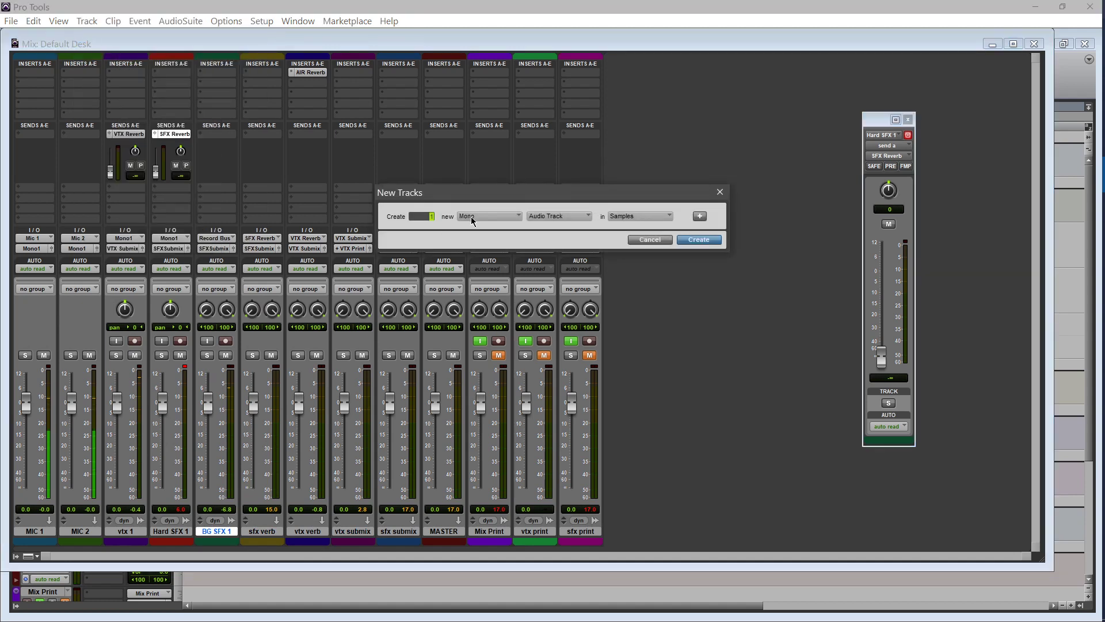
pyautogui.click(486, 217)
pyautogui.click(494, 231)
# Add two further entries to the new track batch, each for one stereo aux input
pyautogui.click(699, 217)
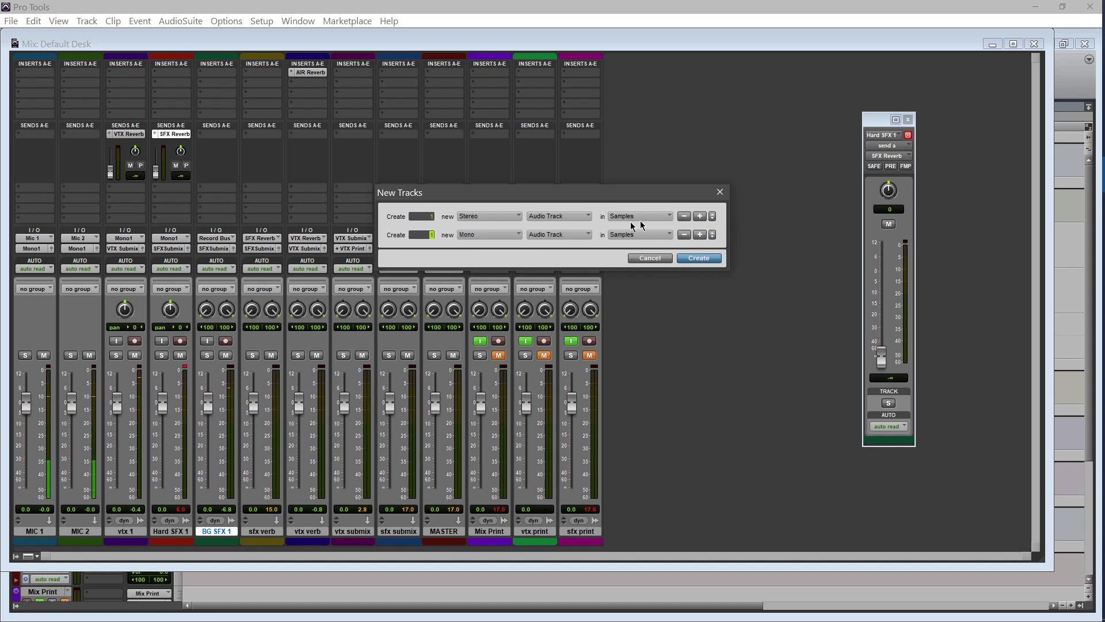
pyautogui.click(499, 235)
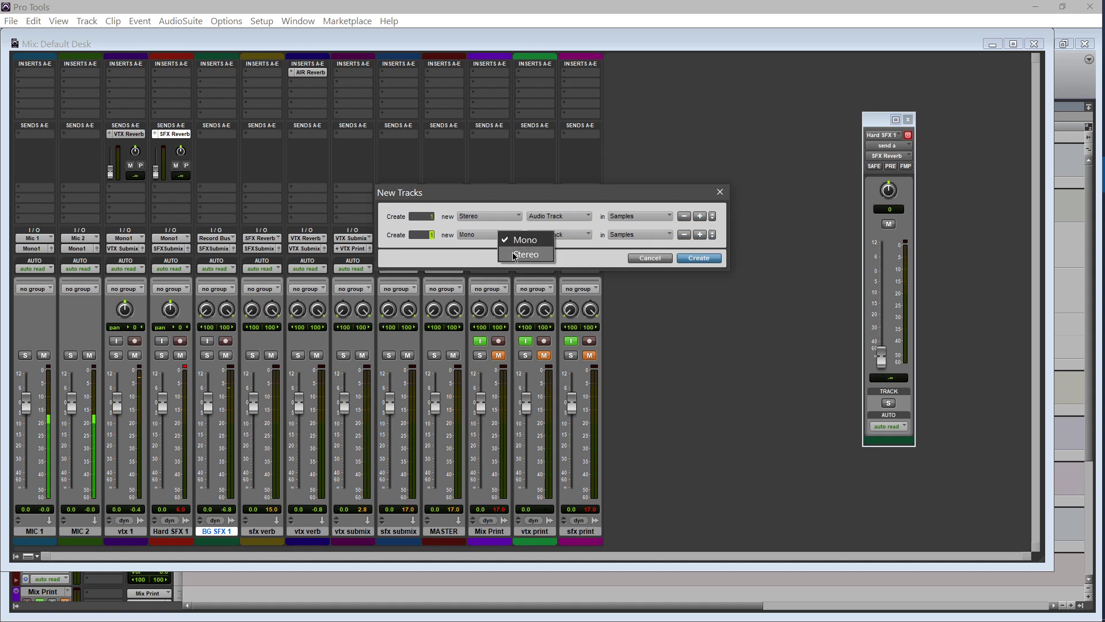
pyautogui.click(515, 255)
pyautogui.click(550, 235)
pyautogui.click(564, 250)
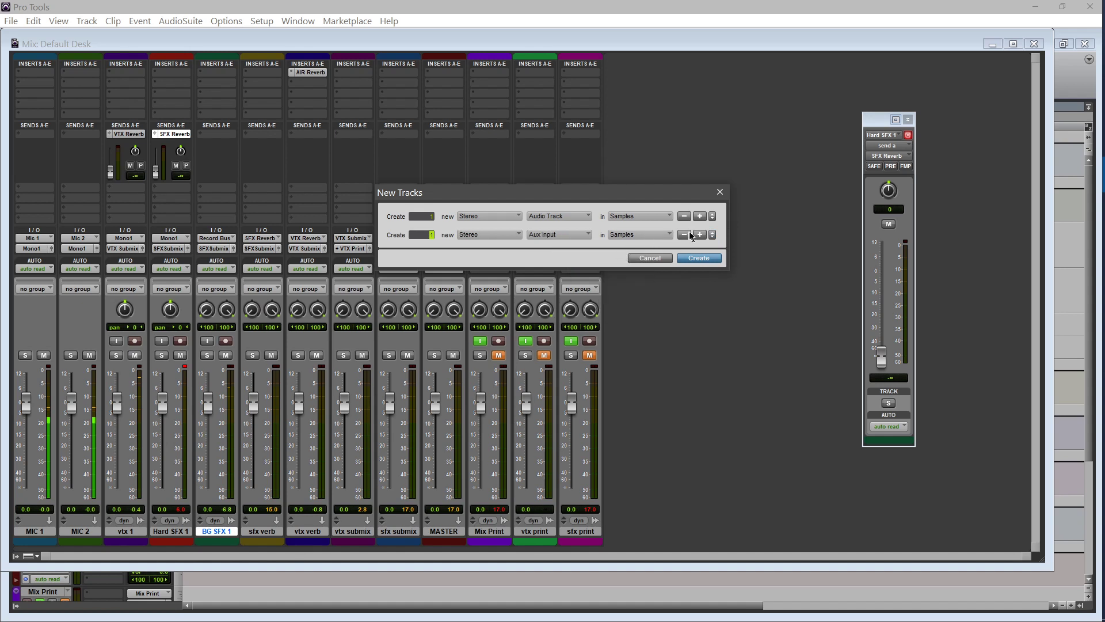
pyautogui.click(700, 235)
pyautogui.click(520, 254)
pyautogui.click(545, 251)
pyautogui.click(555, 269)
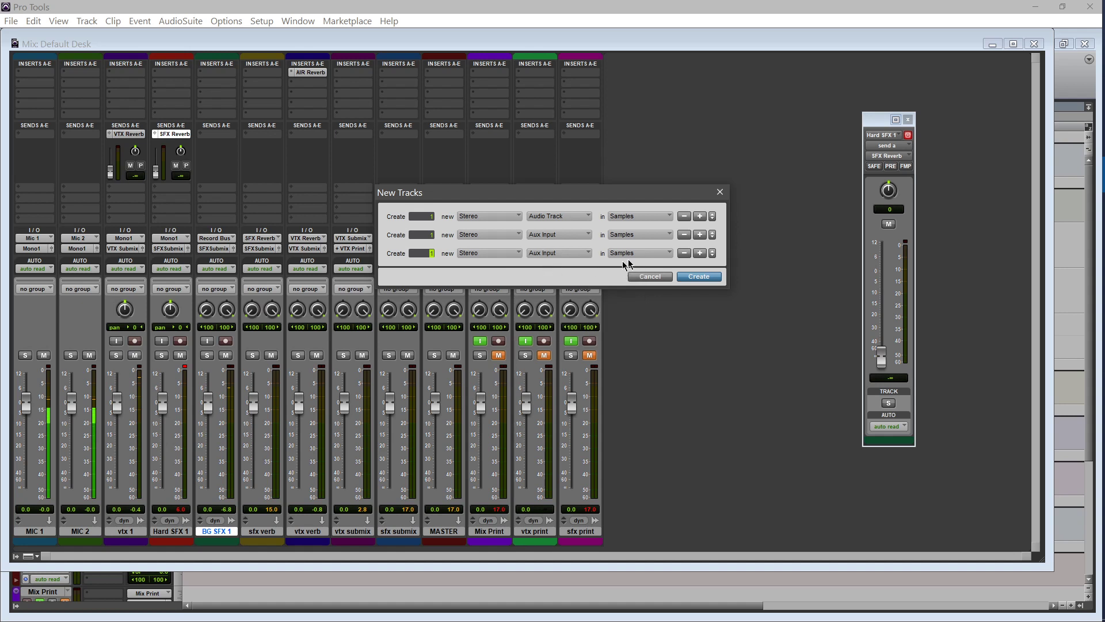
# Add one more stereo audio track to the batch and create all four tracks
pyautogui.click(701, 253)
pyautogui.click(467, 272)
pyautogui.click(484, 291)
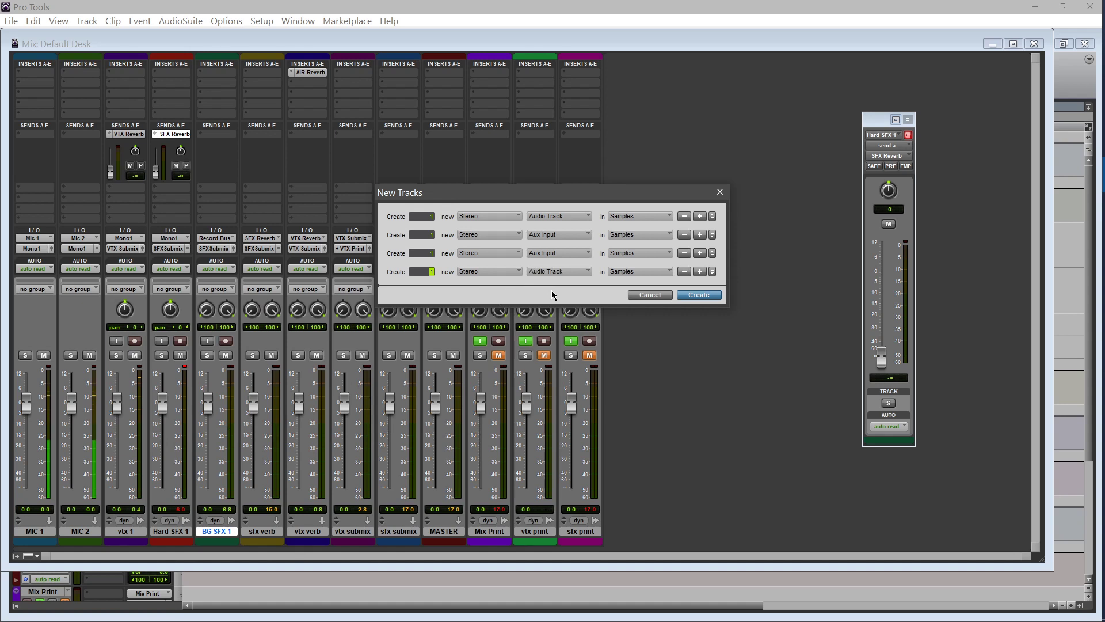
pyautogui.click(698, 295)
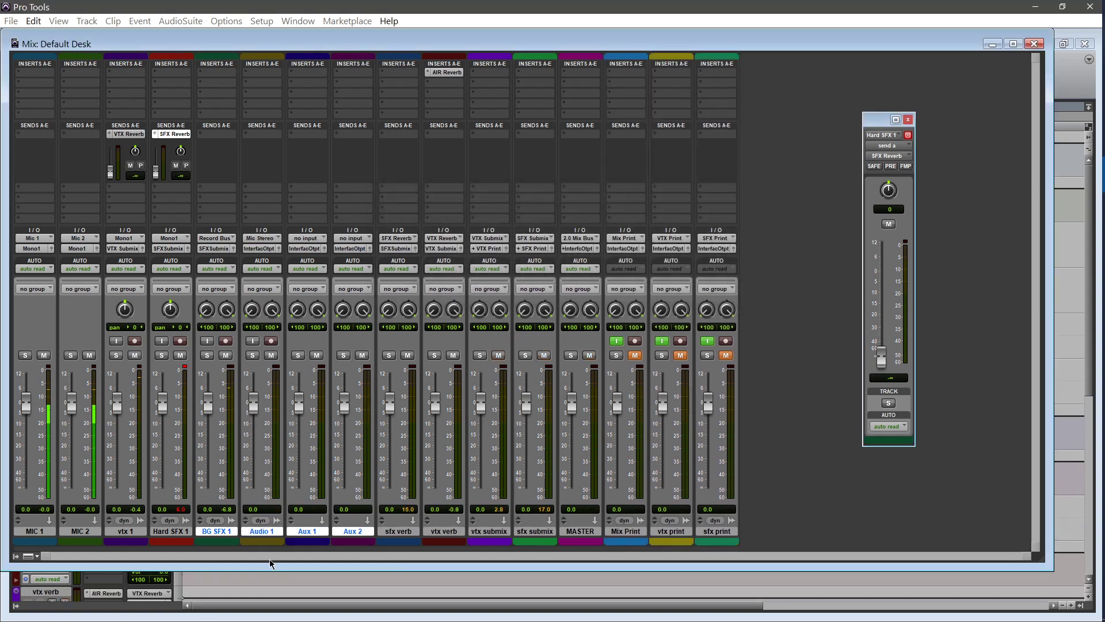
# Rename the four new tracks in order as mus 1, mus verb, mus submix and music print
pyautogui.doubleClick(255, 532)
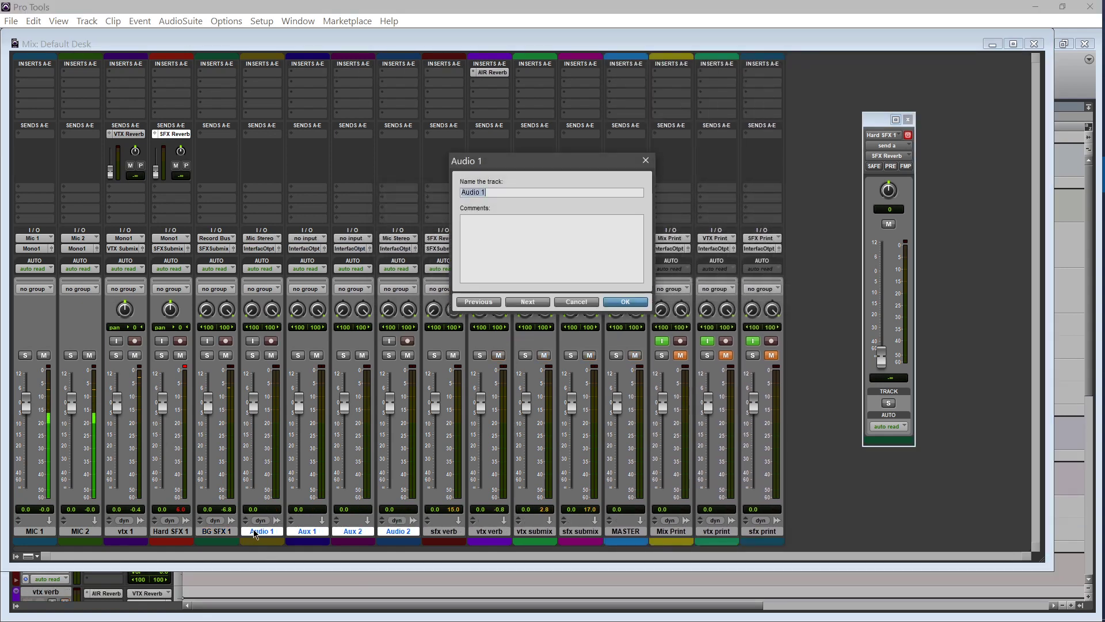
pyautogui.write('mus')
pyautogui.hotkey('ctrl', 'Right')
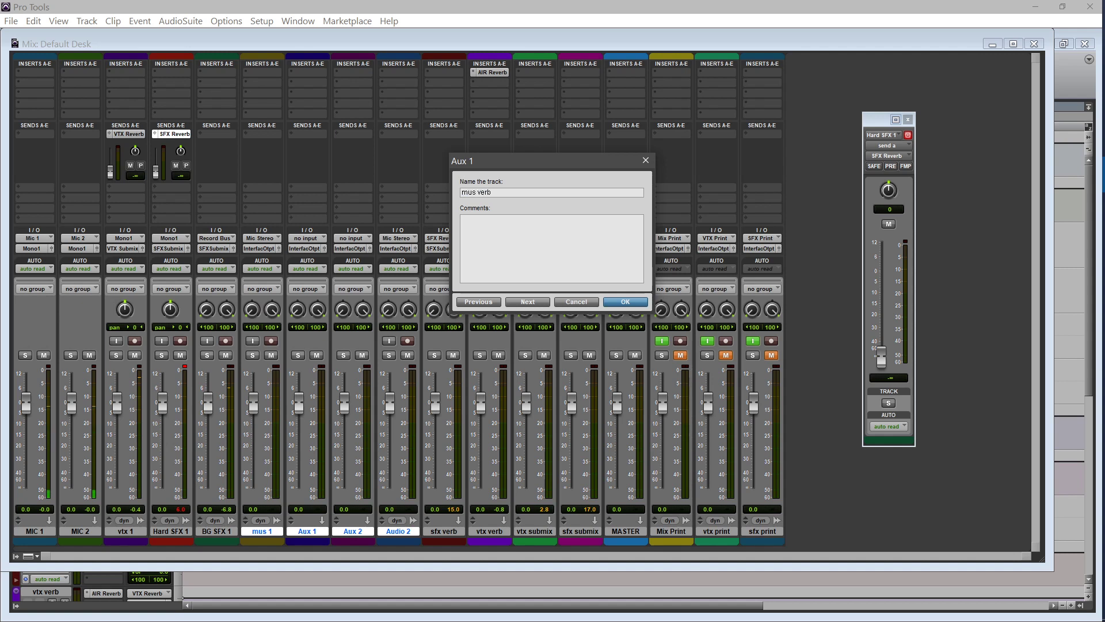
pyautogui.hotkey('ctrl', 'Right')
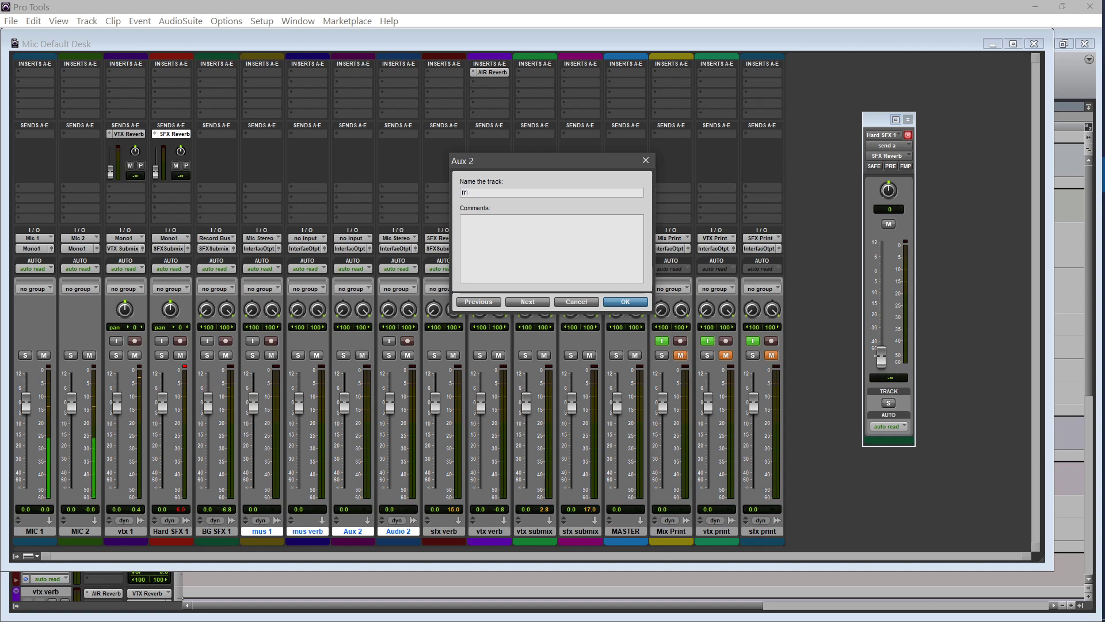
pyautogui.write('mus submix')
pyautogui.hotkey('ctrl', 'Right')
pyautogui.write('m')
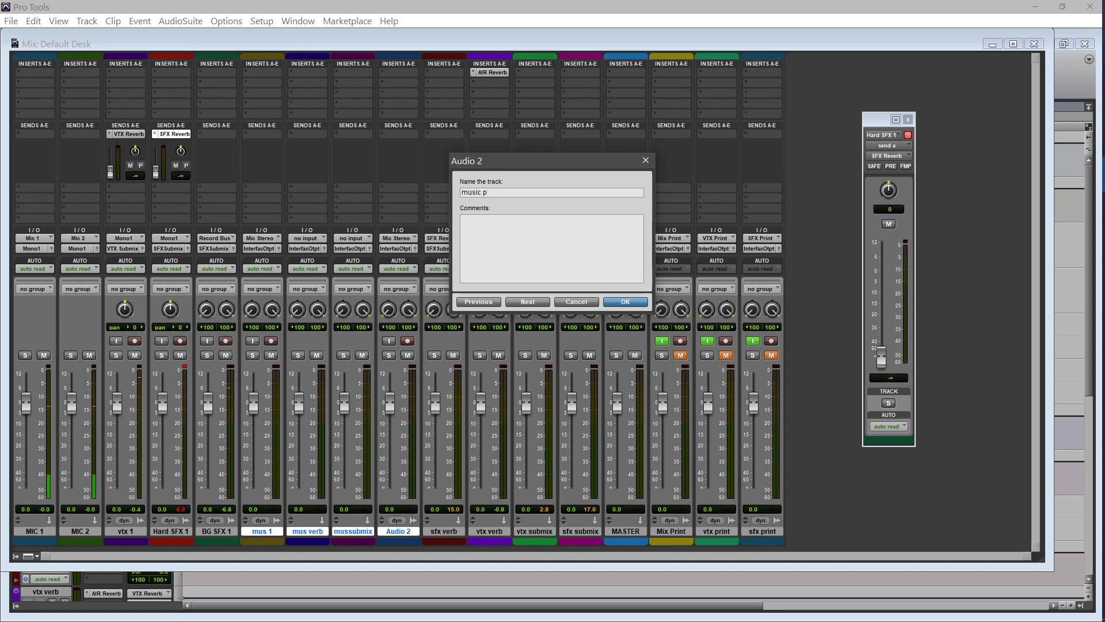
pyautogui.press('Return')
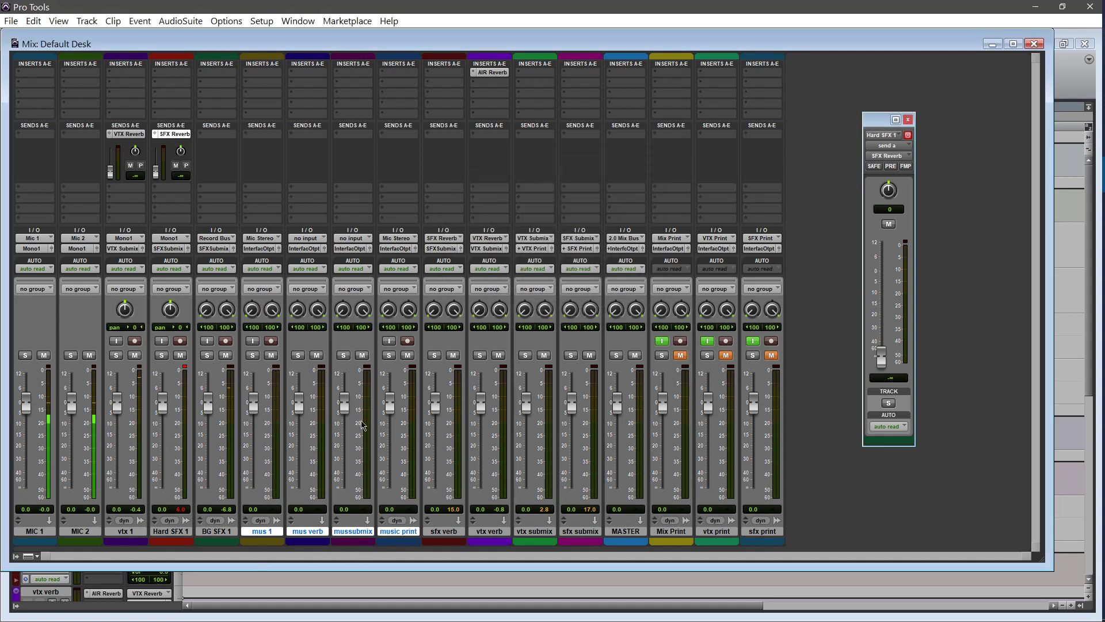
# Set the input of mus 1 to Record Bus (Stereo) and the input of mus verb to MUS Reverb (Stereo)
pyautogui.click(259, 240)
pyautogui.moveTo(279, 276)
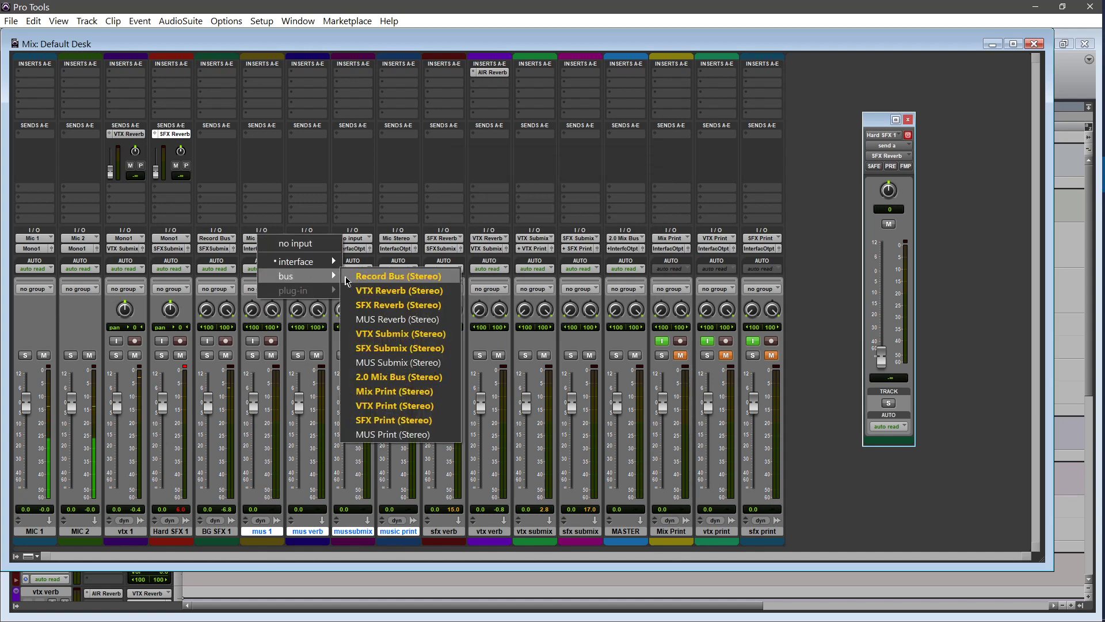
pyautogui.click(347, 277)
pyautogui.click(316, 241)
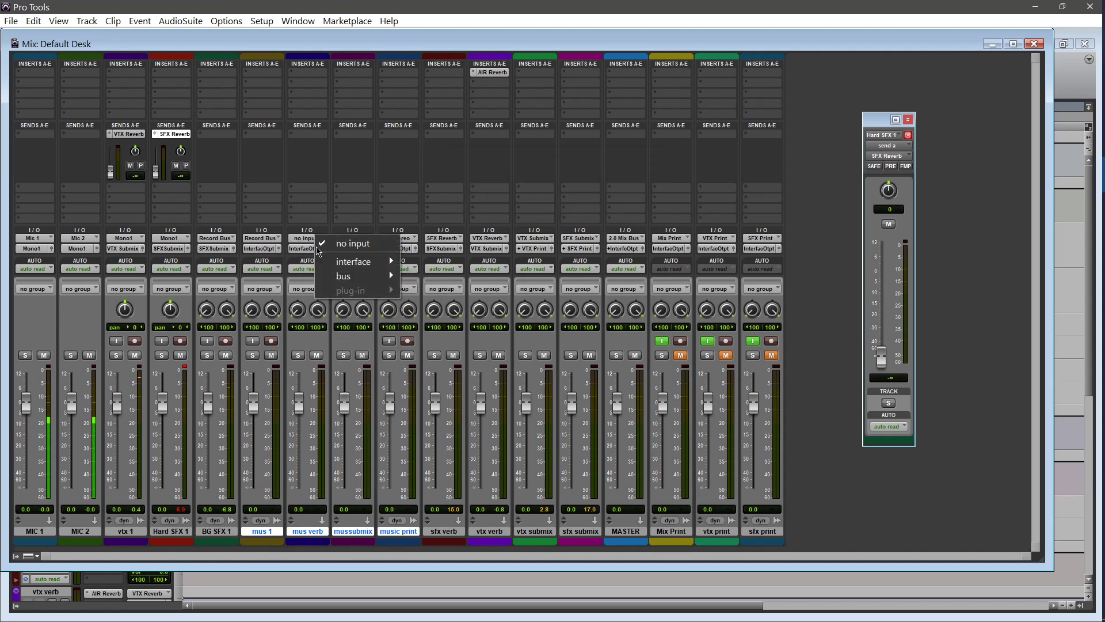
pyautogui.moveTo(351, 276)
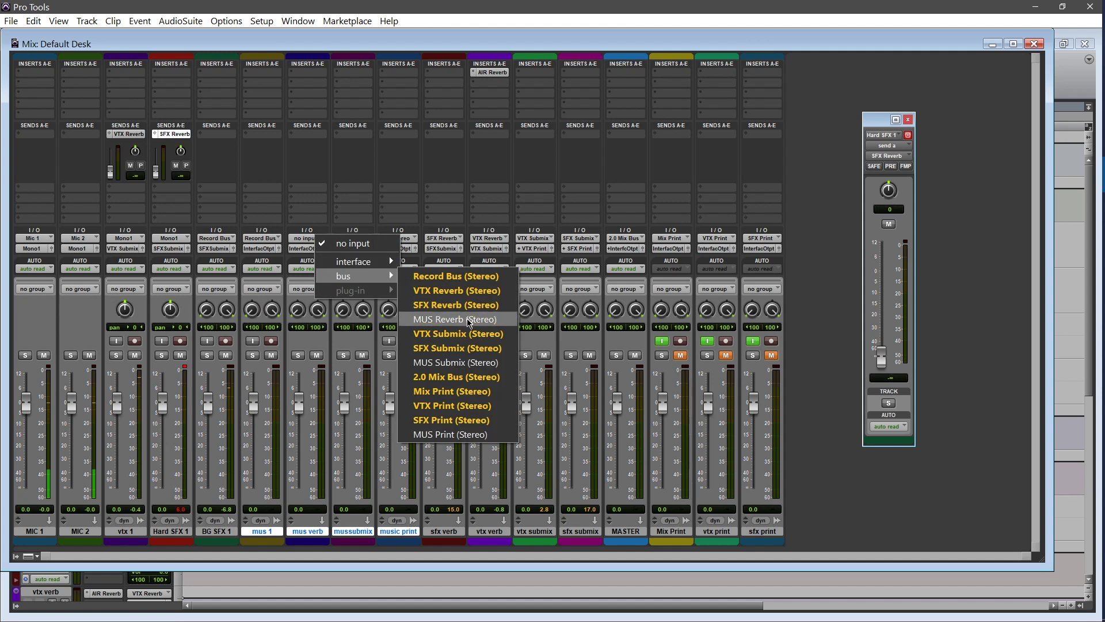
pyautogui.click(443, 319)
# Add a send to the MUS Reverb (Stereo) bus on the mus 1 track
pyautogui.click(254, 135)
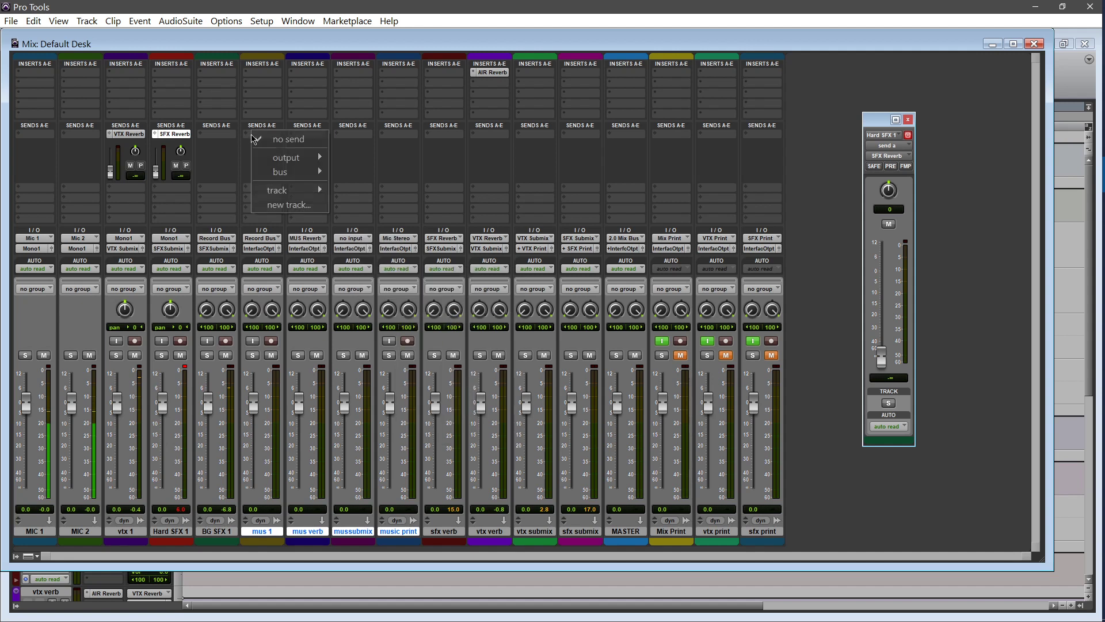
pyautogui.moveTo(270, 174)
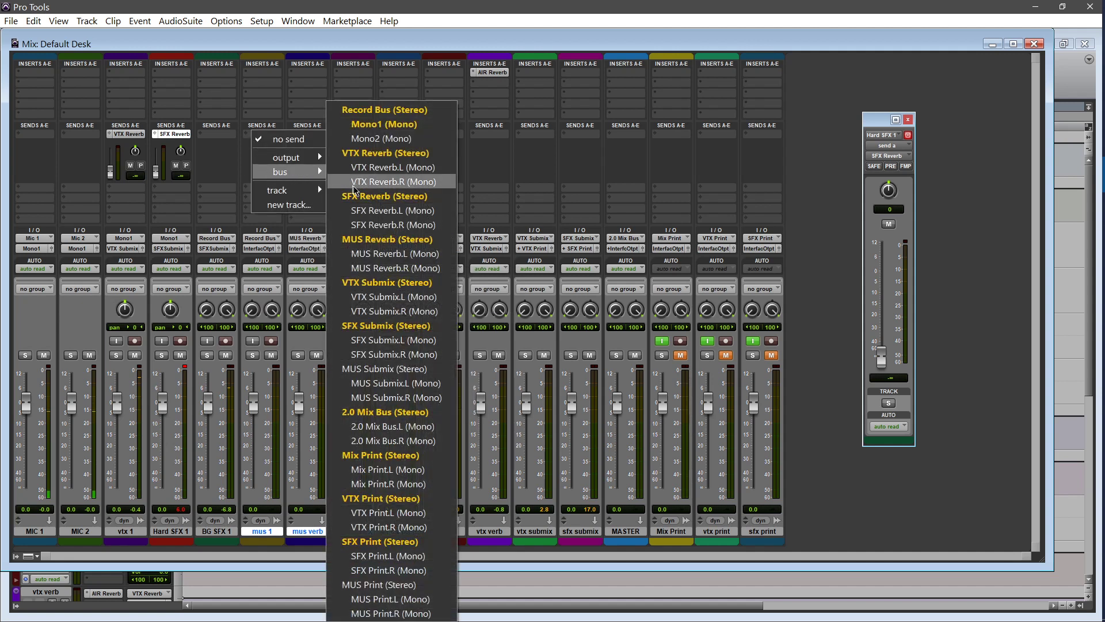
pyautogui.click(387, 239)
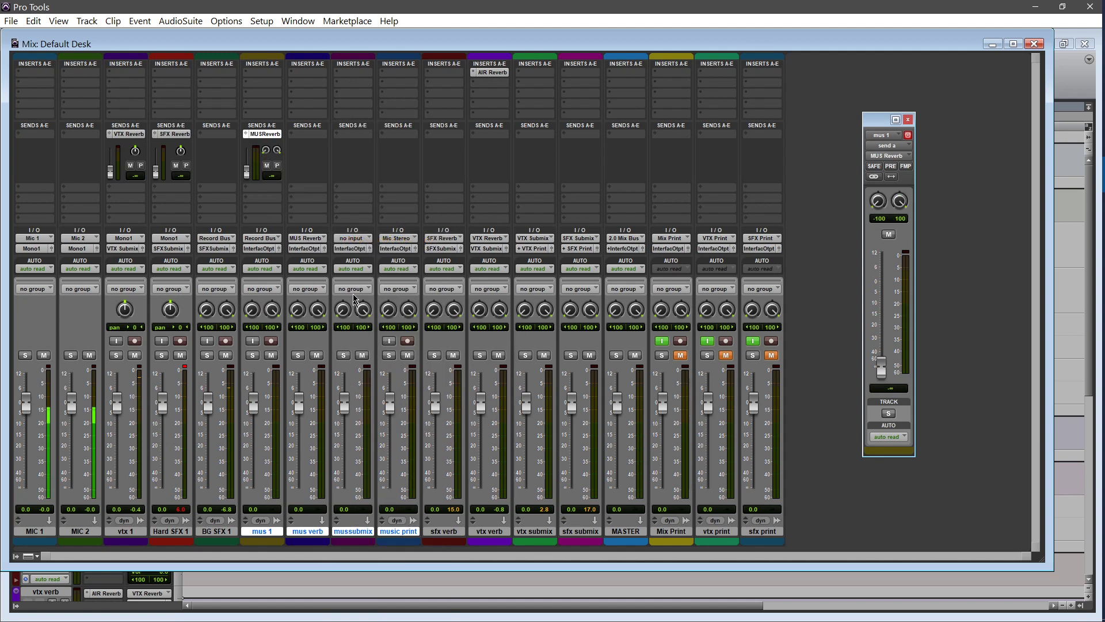
# Set the mus submix track's input to MUS Submix (Stereo) and the music print track's input to MUS Print (Stereo)
pyautogui.click(352, 239)
pyautogui.moveTo(375, 278)
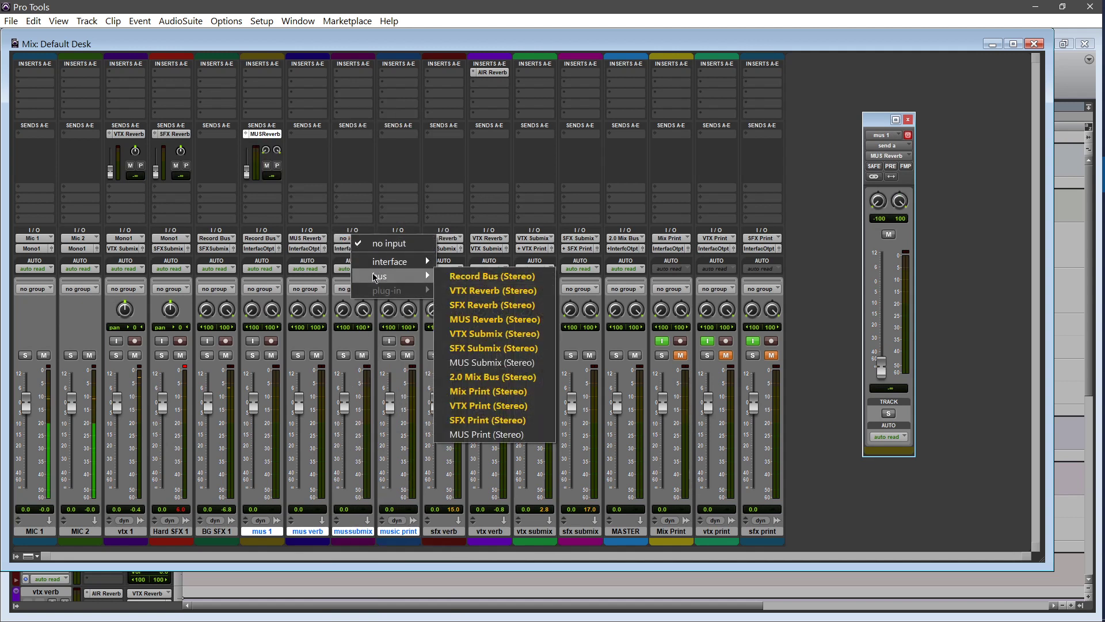
pyautogui.click(491, 363)
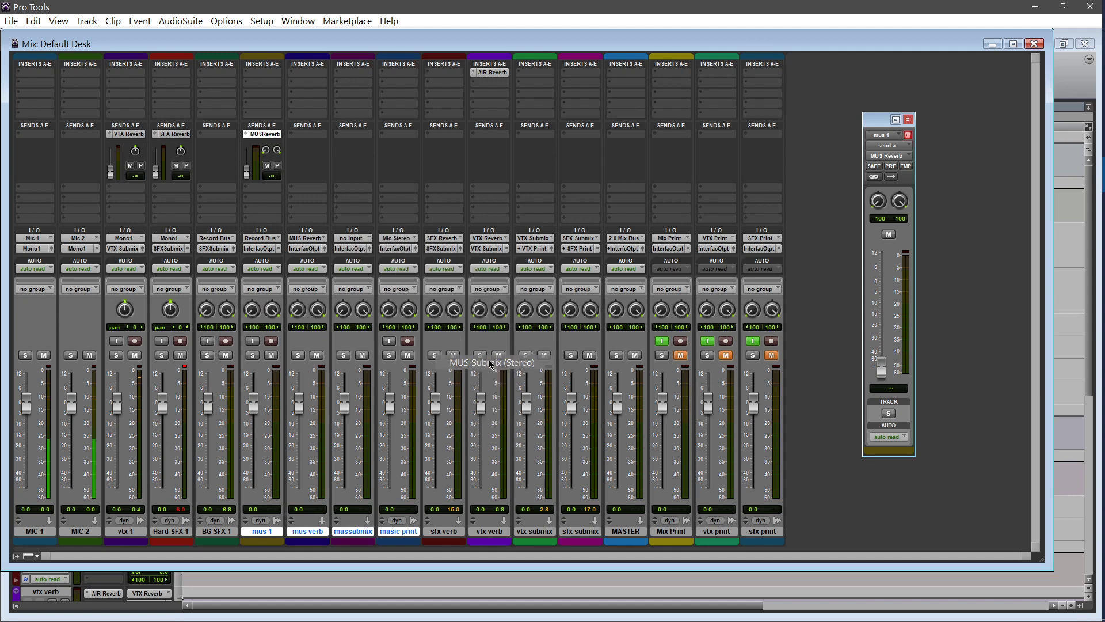
pyautogui.click(398, 238)
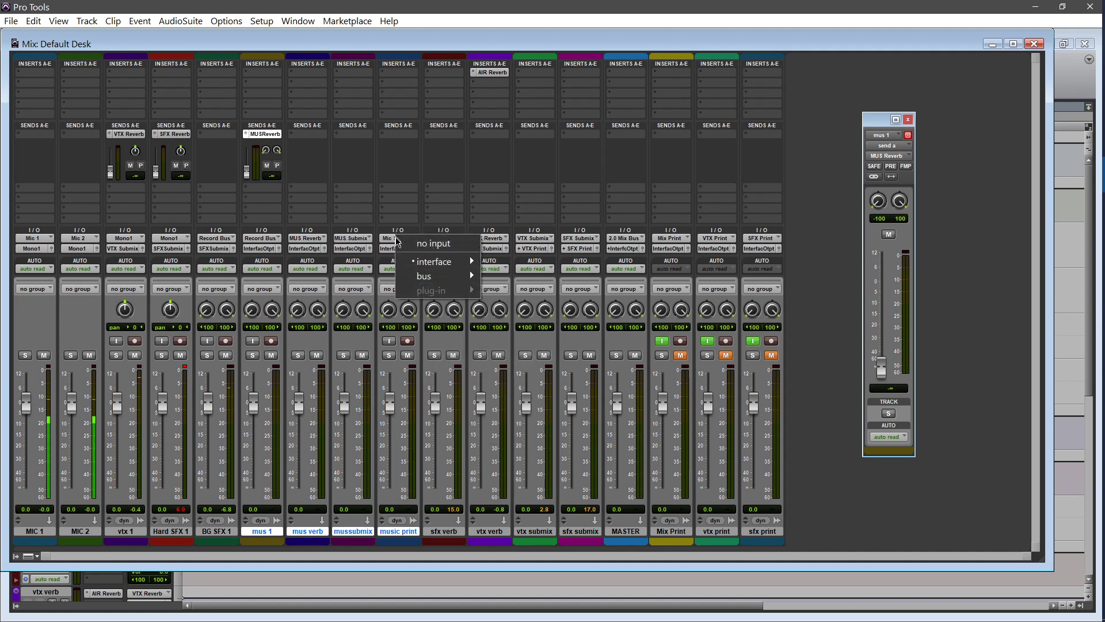
pyautogui.moveTo(412, 274)
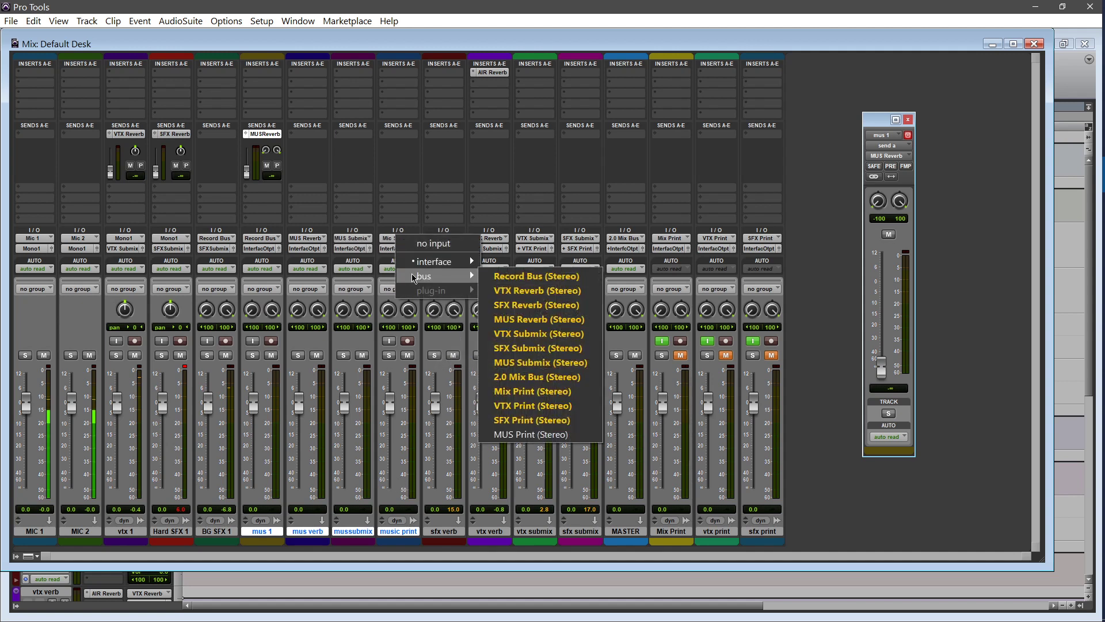
pyautogui.click(503, 436)
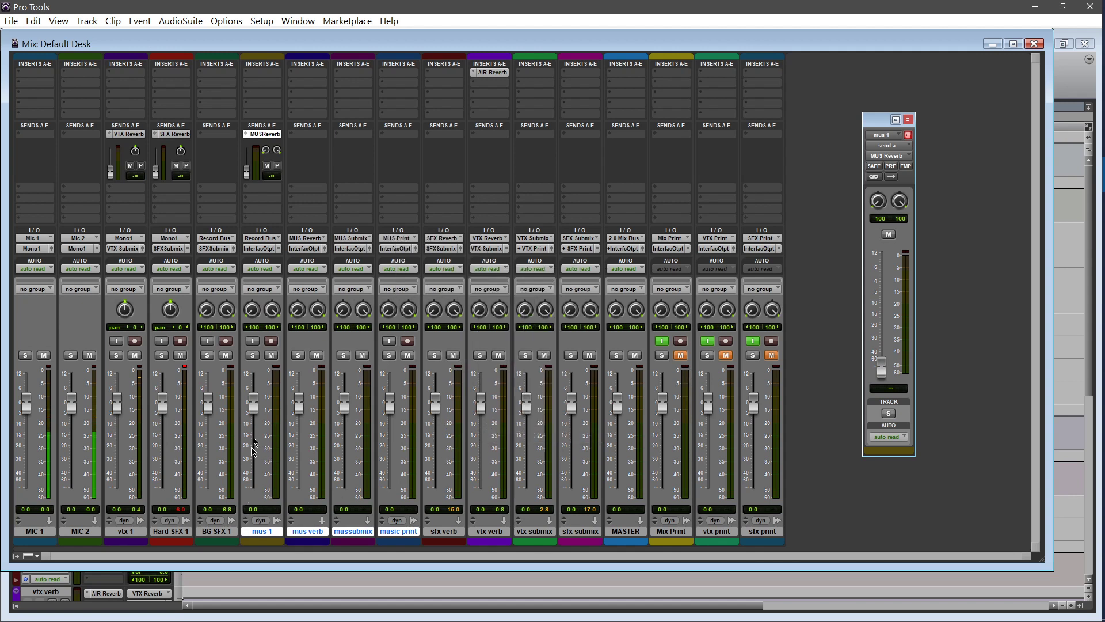
# Route the output of the mus 1 track to the SFX Submix (Stereo) bus
pyautogui.click(261, 248)
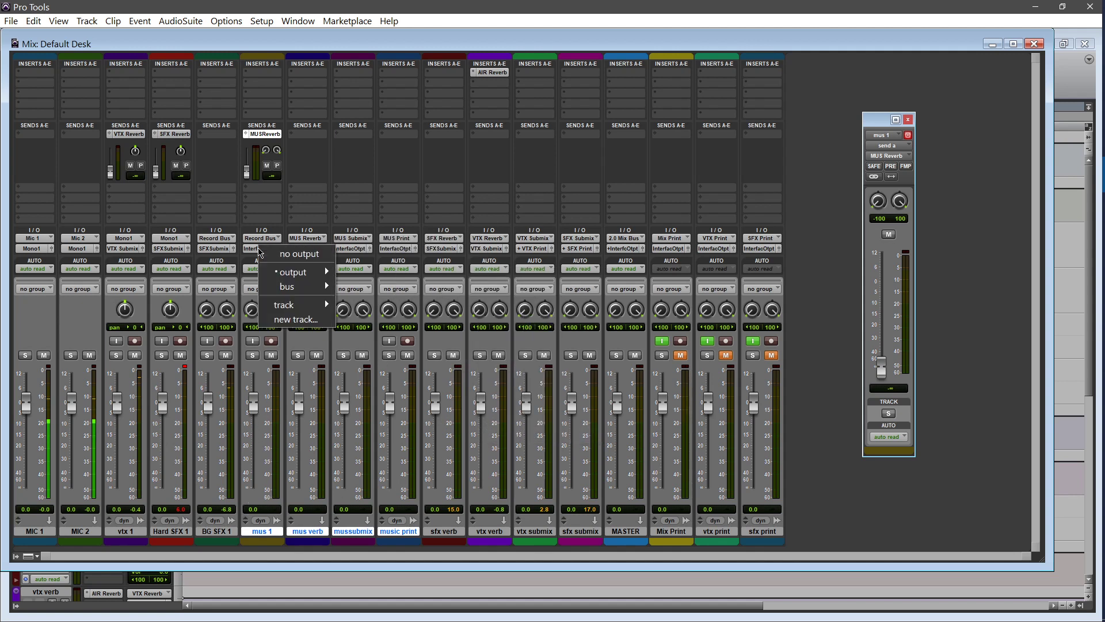
pyautogui.moveTo(294, 286)
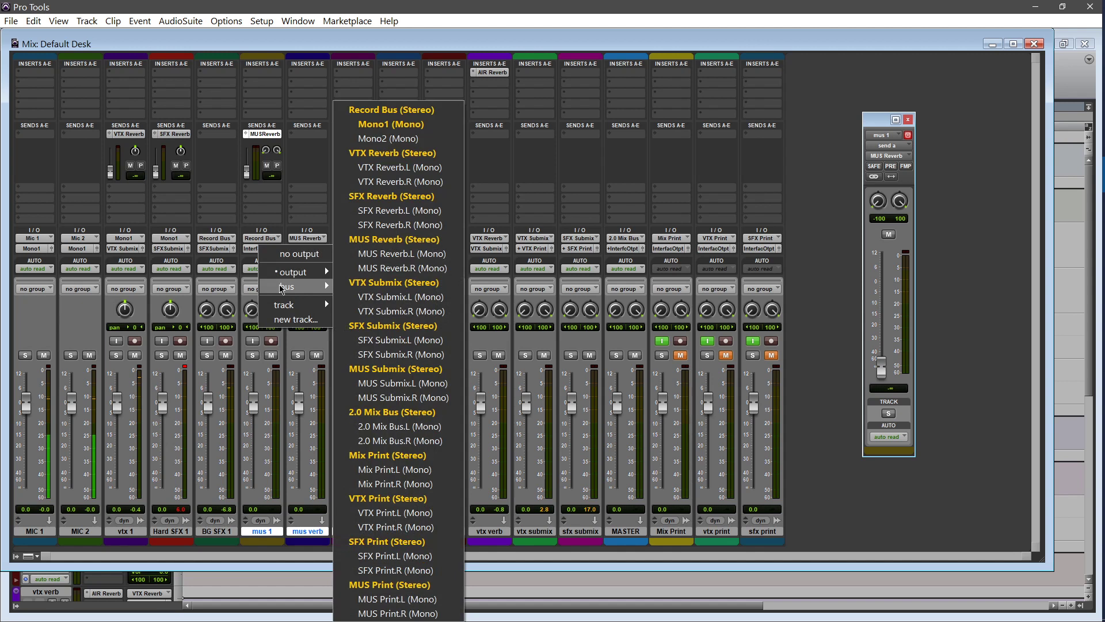
pyautogui.click(392, 325)
# Route the output of the mus verb track to the MUS Submix (Stereo) bus
pyautogui.click(305, 251)
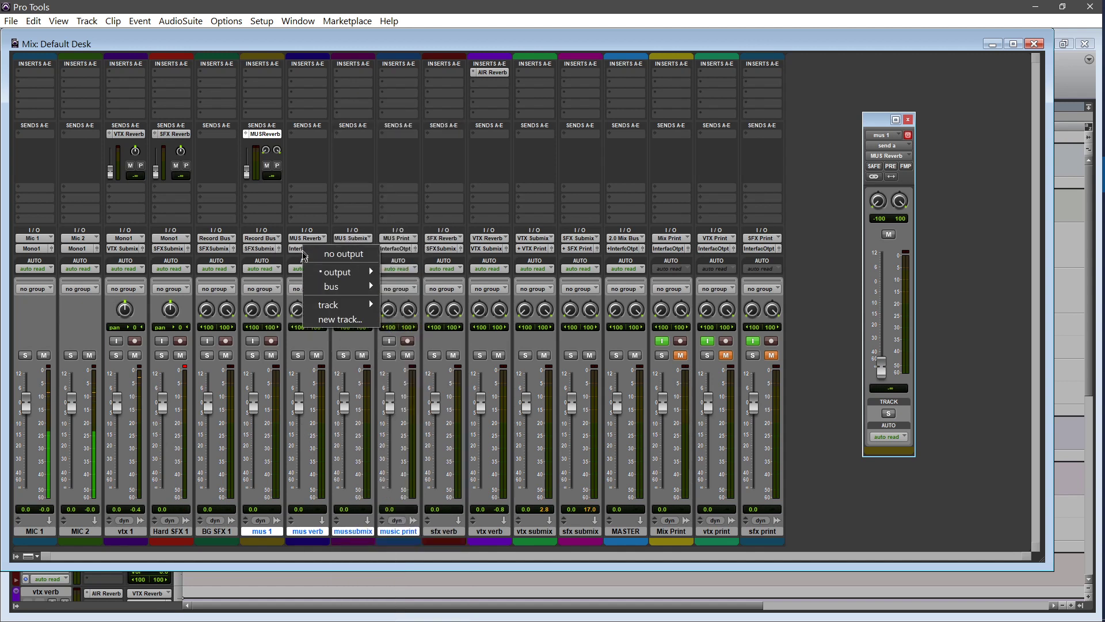
pyautogui.moveTo(339, 287)
pyautogui.click(439, 369)
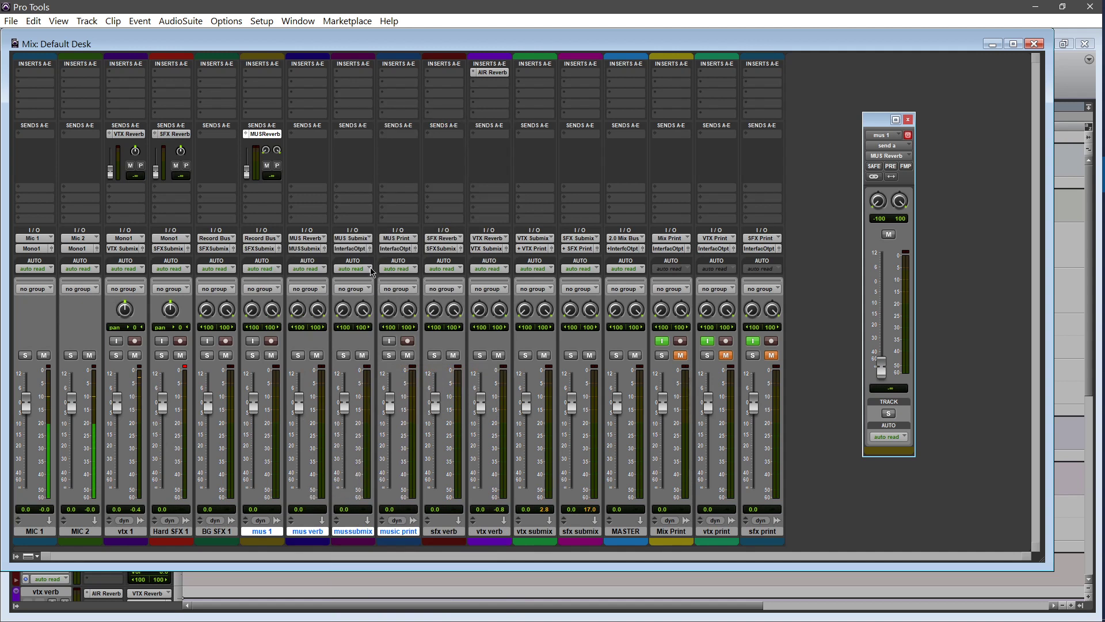
# Route the mus submix track's output to MUS Print (Stereo) and add 2.0 Mix Bus (Stereo) as an additional output
pyautogui.click(358, 253)
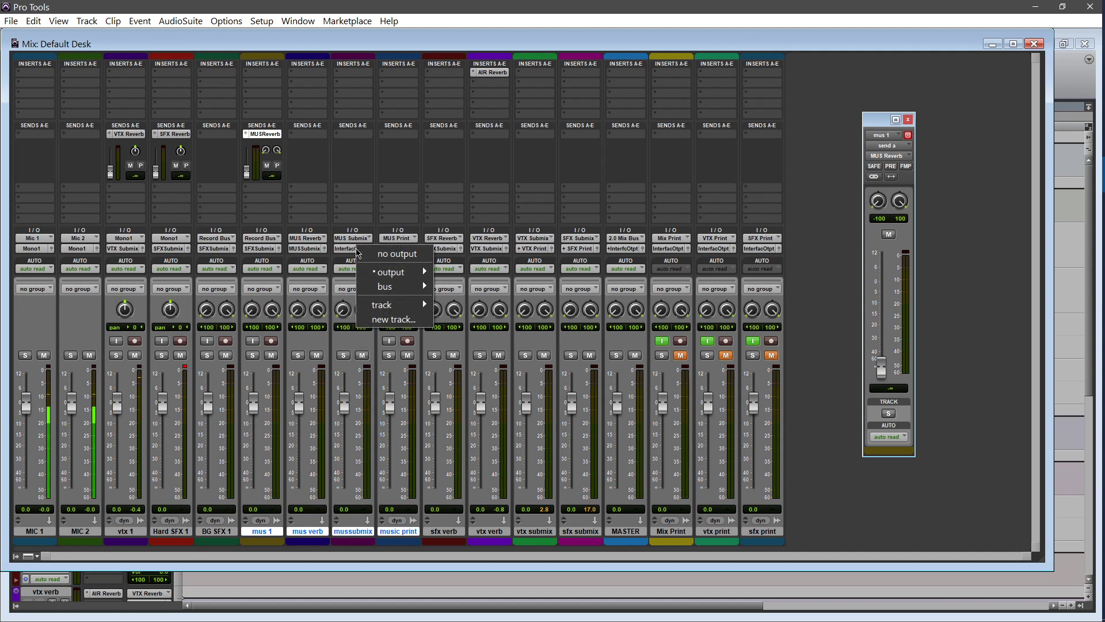
pyautogui.moveTo(371, 290)
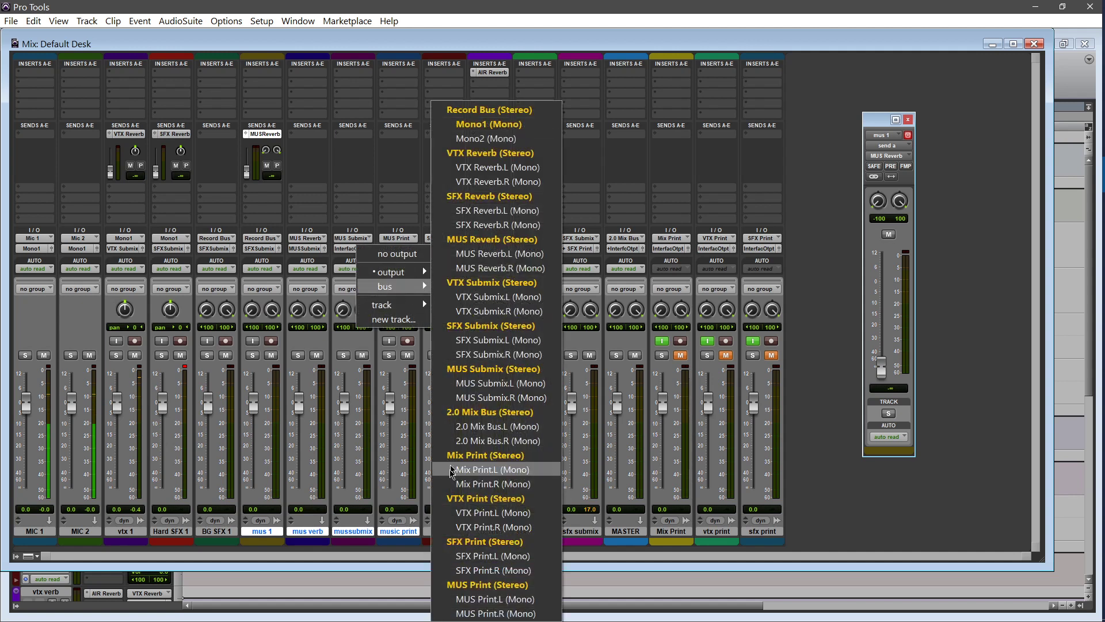
pyautogui.click(475, 585)
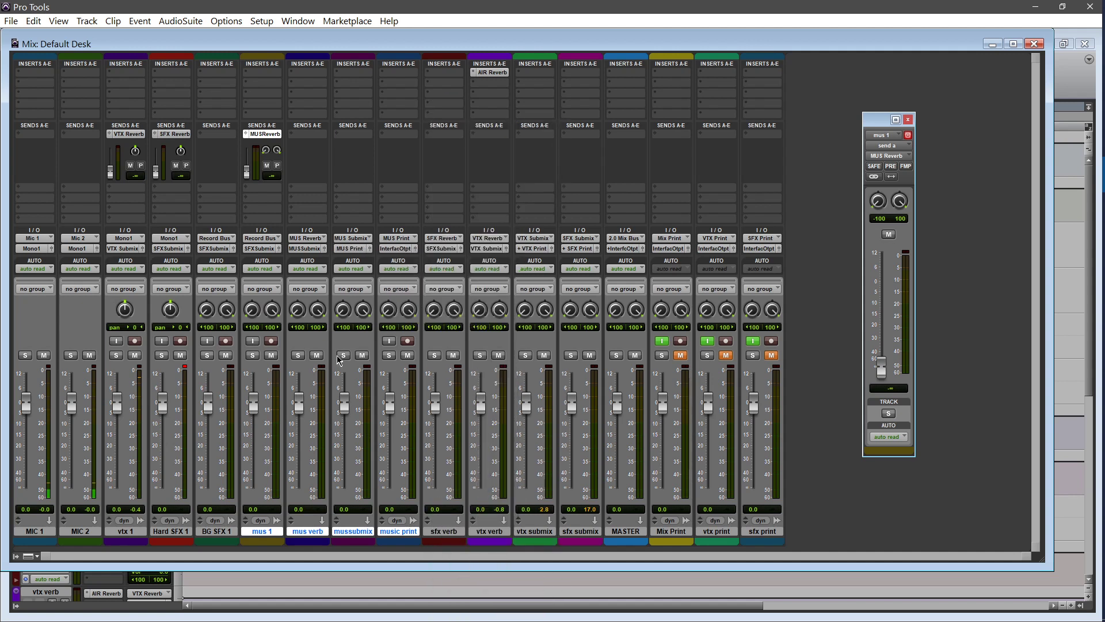
pyautogui.click(351, 251)
pyautogui.moveTo(383, 286)
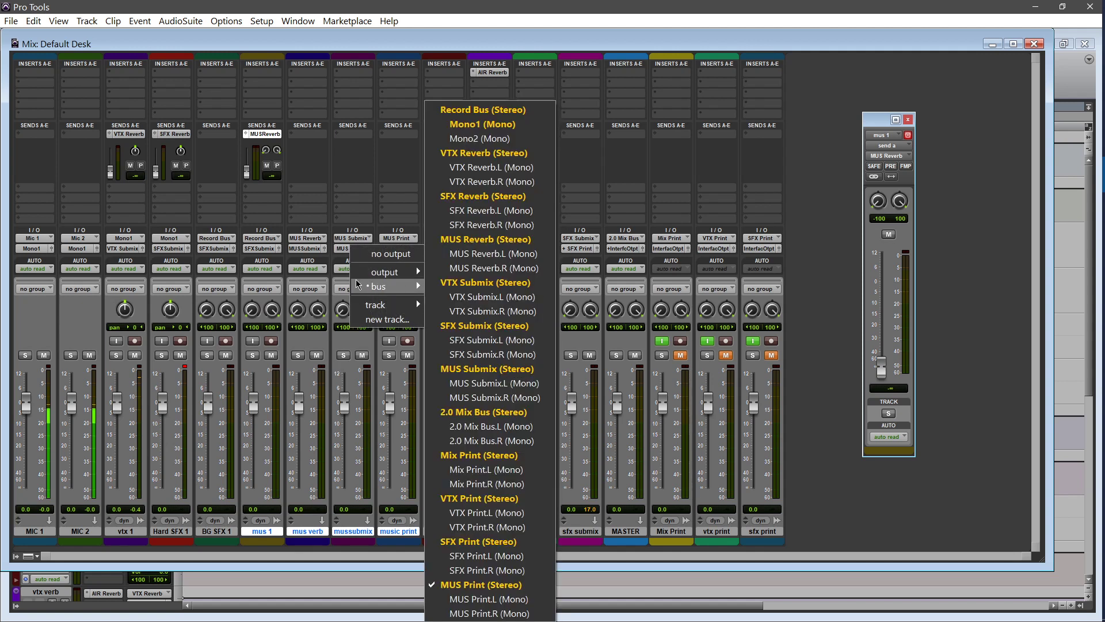
pyautogui.keyDown('ctrl'); pyautogui.click(470, 412); pyautogui.keyUp('ctrl')
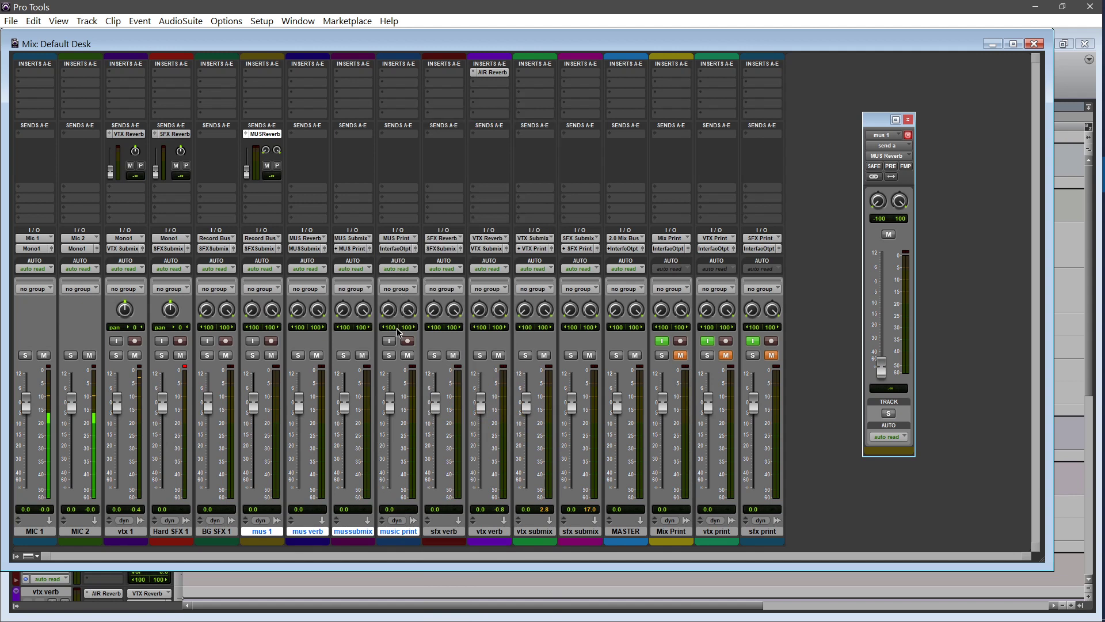
# Enable input monitoring and mute on the music print track and move it to the end of the mixer, after sfx print
pyautogui.click(389, 341)
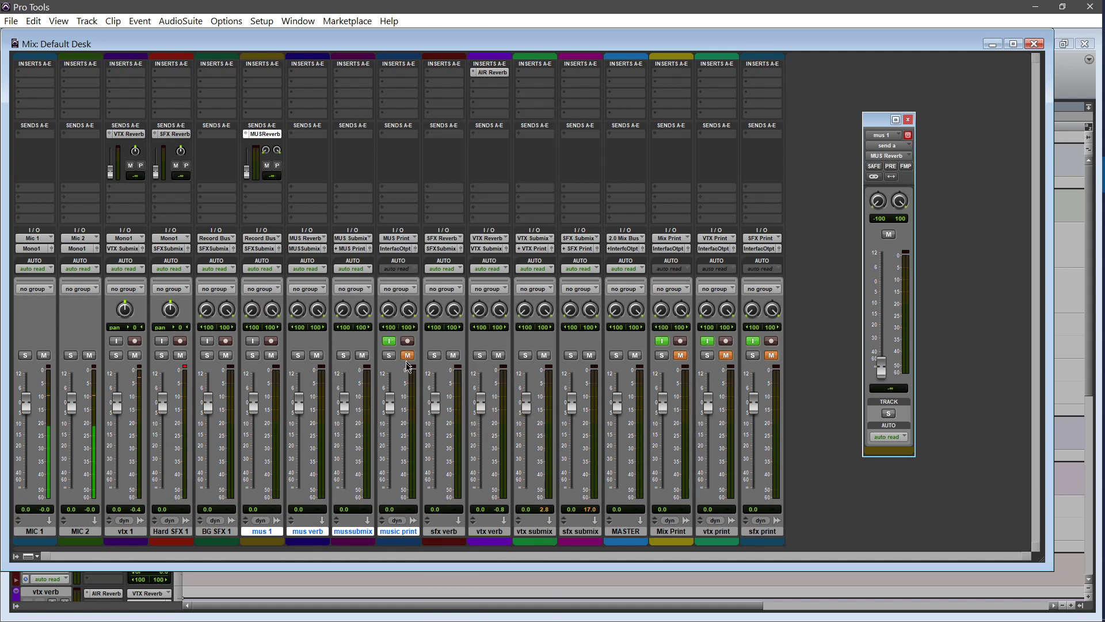
pyautogui.moveTo(397, 534); pyautogui.dragTo(772, 530)
pyautogui.click(445, 531)
pyautogui.click(398, 531)
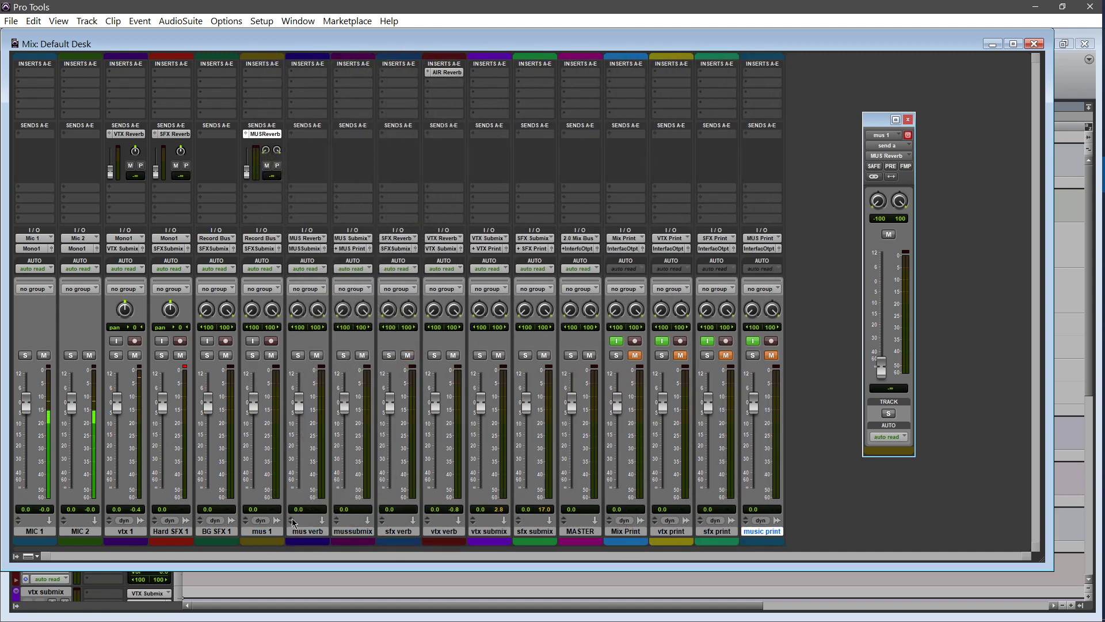
# Turn on input monitoring for the mus 1 track and route its output to the MUS Submix (Stereo) bus
pyautogui.click(252, 341)
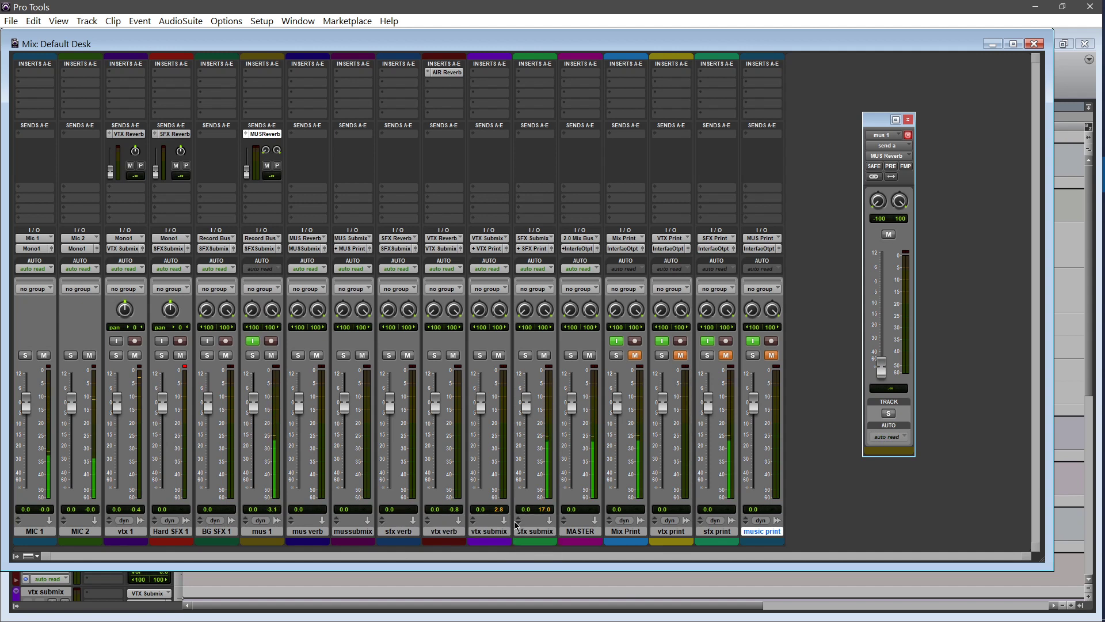
pyautogui.click(262, 251)
pyautogui.moveTo(276, 288)
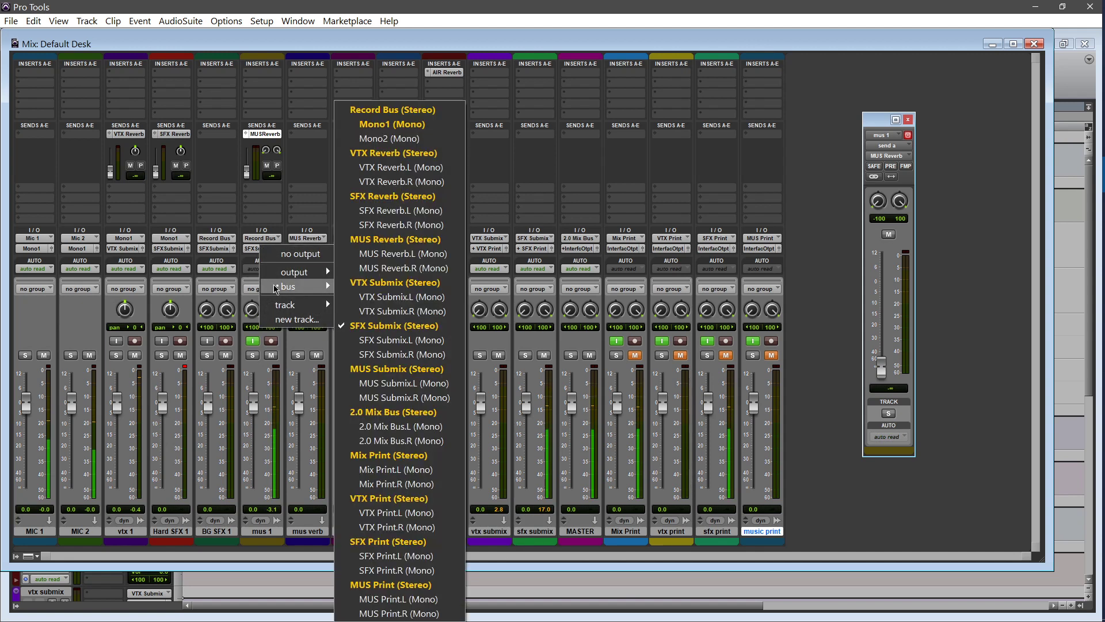
pyautogui.click(397, 369)
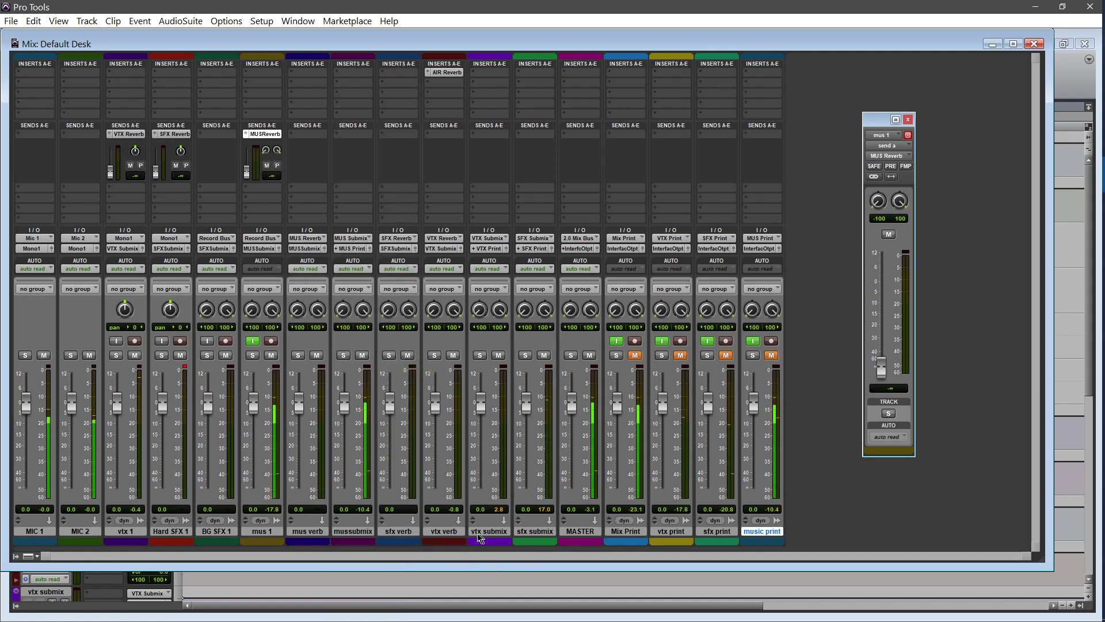
# Reorder the tracks so vtx verb, sfx verb and mus verb sit together, with mus submix placed after sfx submix
pyautogui.click(354, 531)
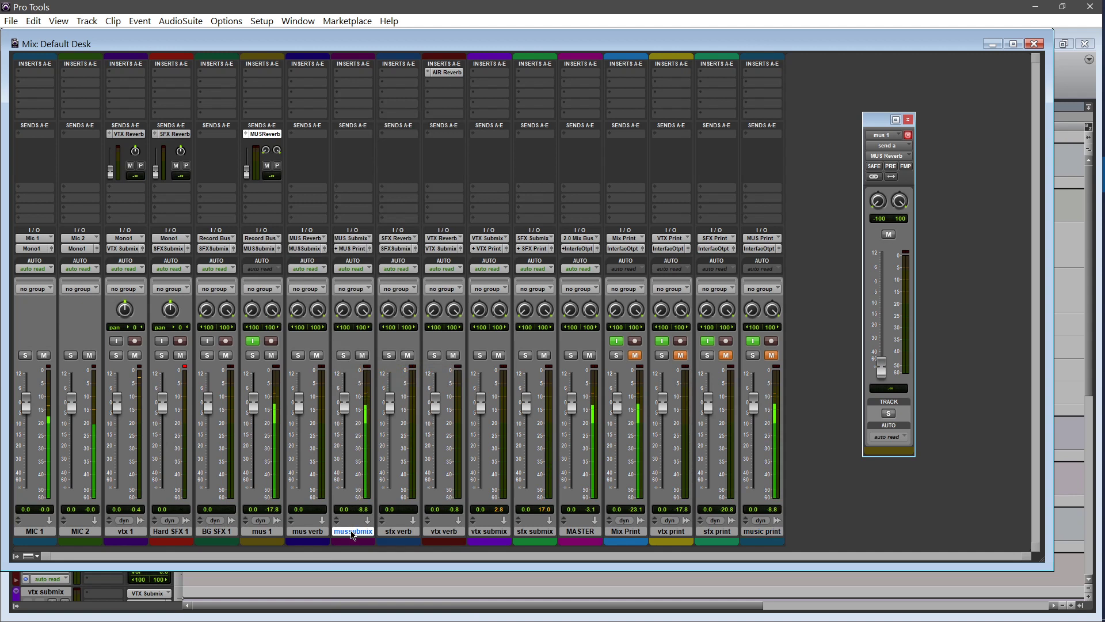
pyautogui.moveTo(354, 535); pyautogui.dragTo(542, 553)
pyautogui.click(315, 532)
pyautogui.moveTo(316, 536); pyautogui.dragTo(420, 538)
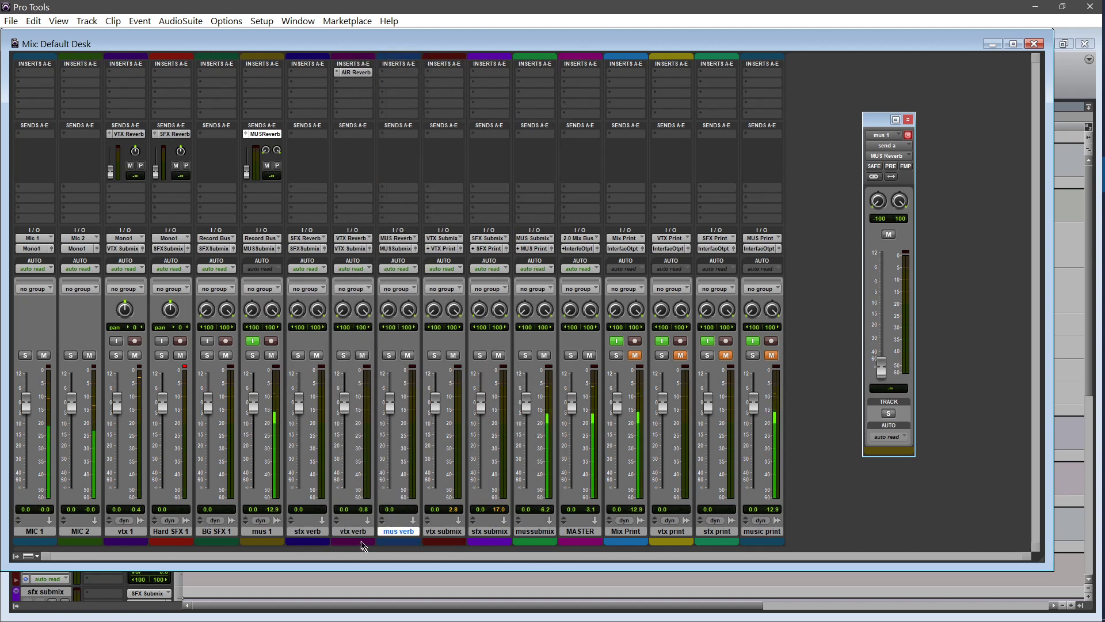
pyautogui.moveTo(323, 536); pyautogui.dragTo(371, 537)
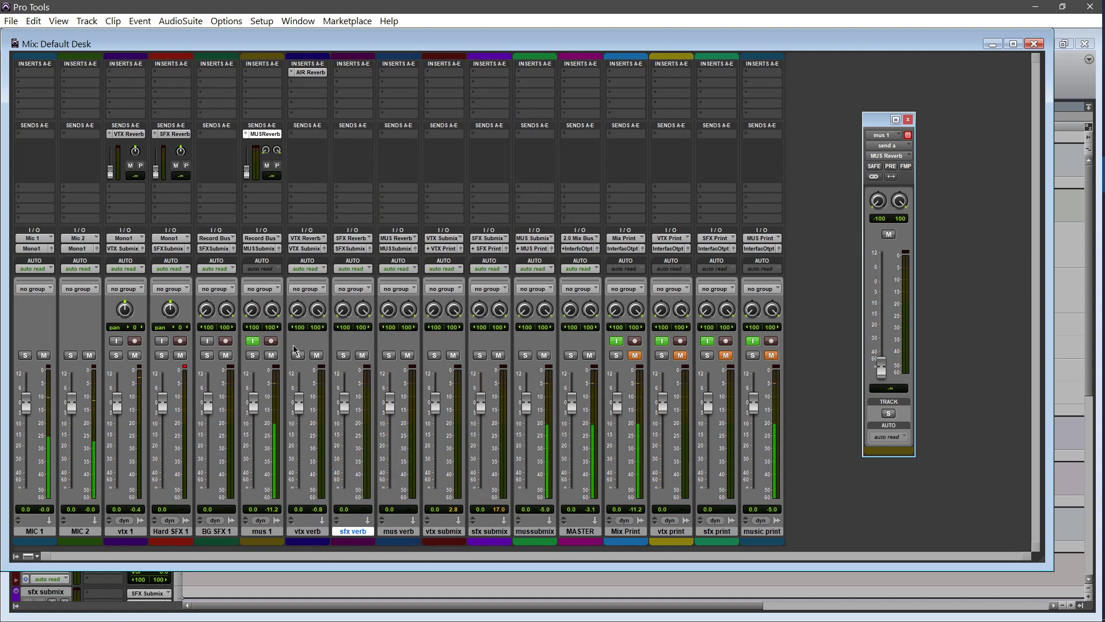
# Test the MUS Reverb send fader on the mus 1 track and turn off the track's input monitoring
pyautogui.moveTo(246, 174)
pyautogui.mouseDown()
pyautogui.moveTo(251, 166)
pyautogui.moveTo(249, 176)
pyautogui.mouseUp()
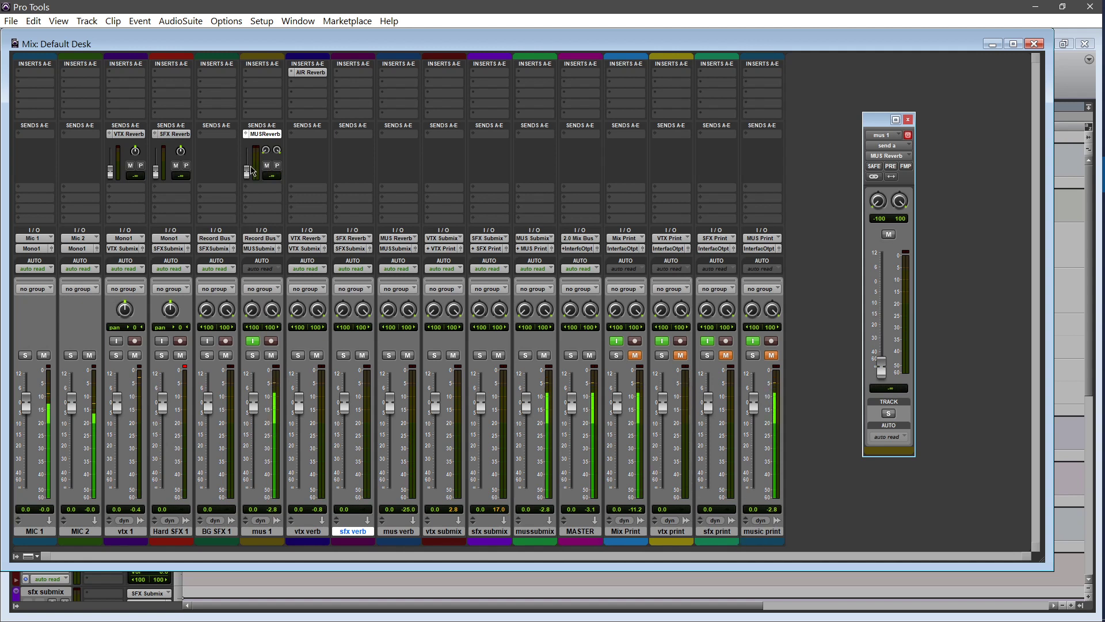
pyautogui.click(253, 340)
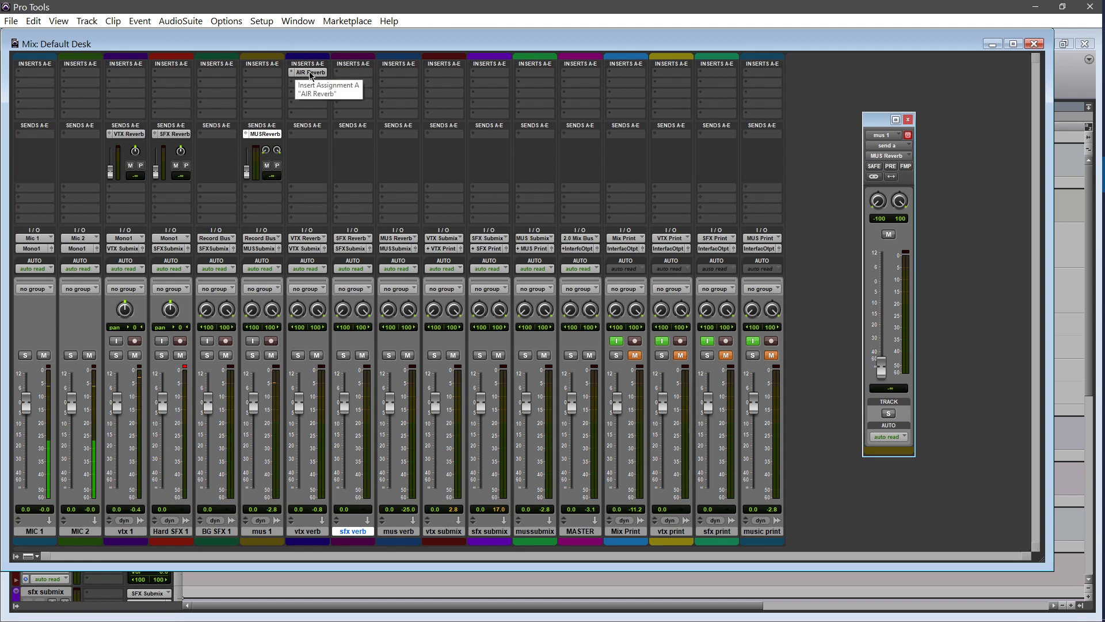
# Copy the AIR Reverb insert from the vtx verb track to the sfx verb and mus verb tracks
pyautogui.moveTo(310, 78); pyautogui.dragTo(344, 77)
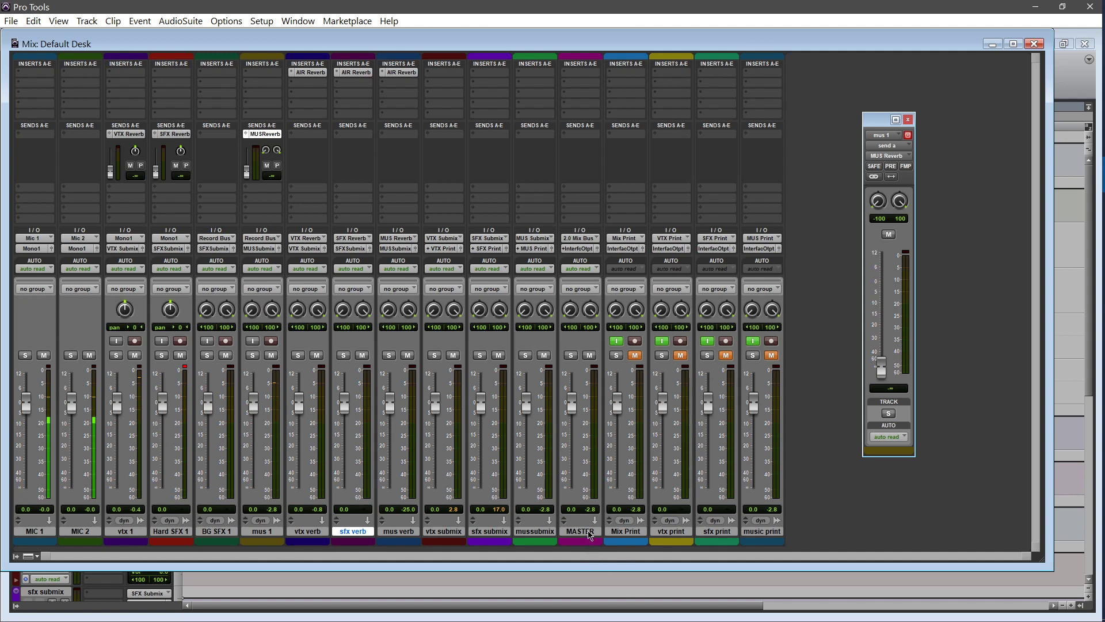
# Insert the multichannel Maxim (stereo) dynamics plug-in in the first insert slot of the MASTER track
pyautogui.click(579, 531)
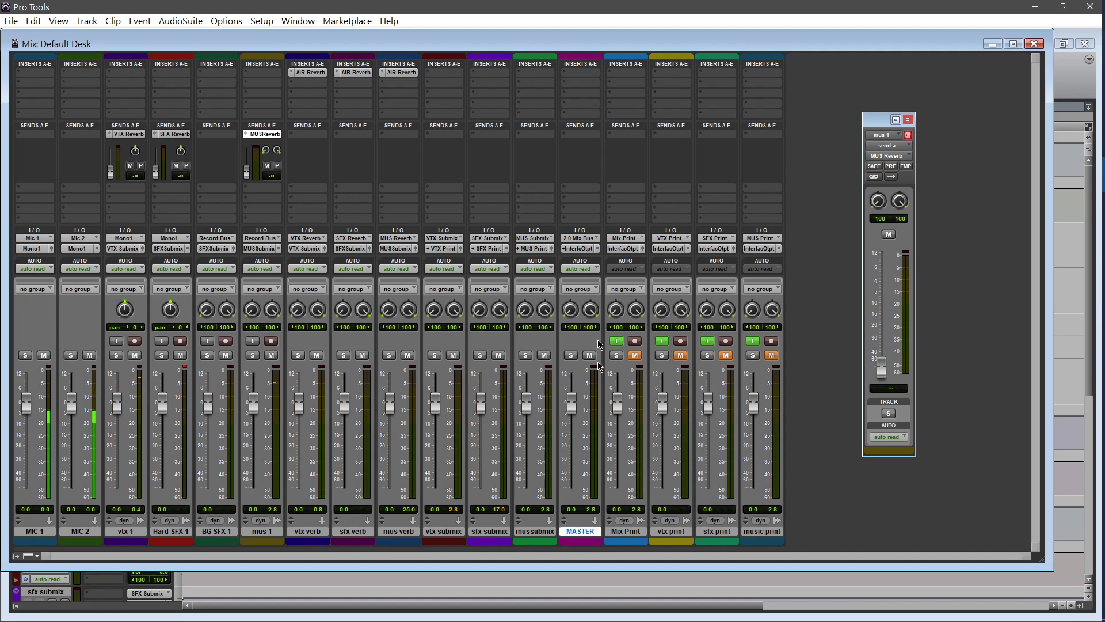
pyautogui.click(584, 75)
pyautogui.moveTo(645, 129)
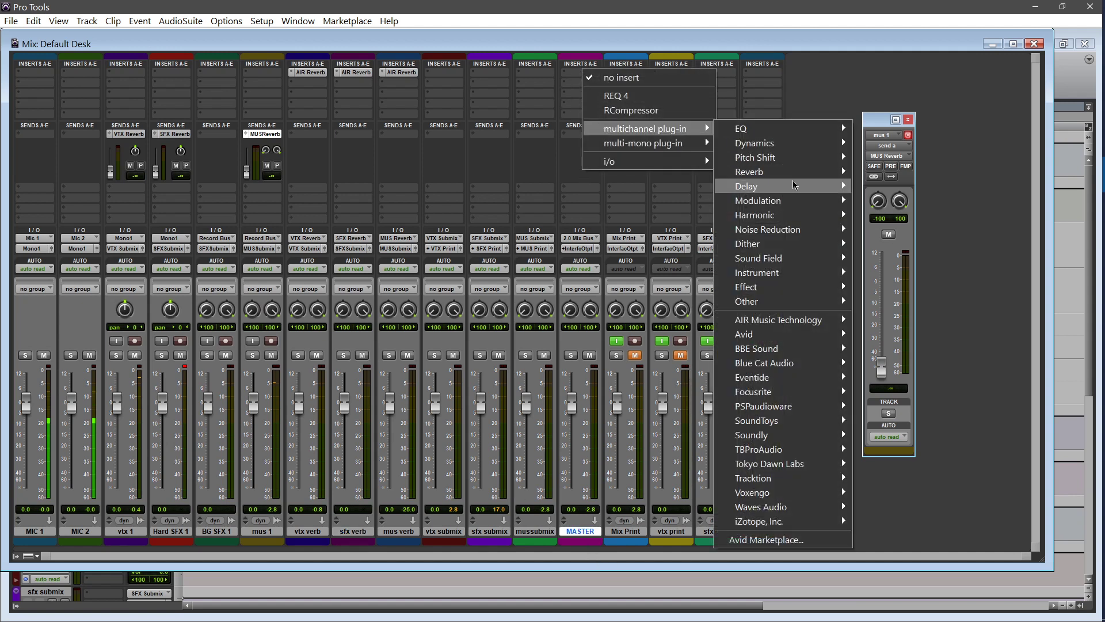
pyautogui.moveTo(797, 144)
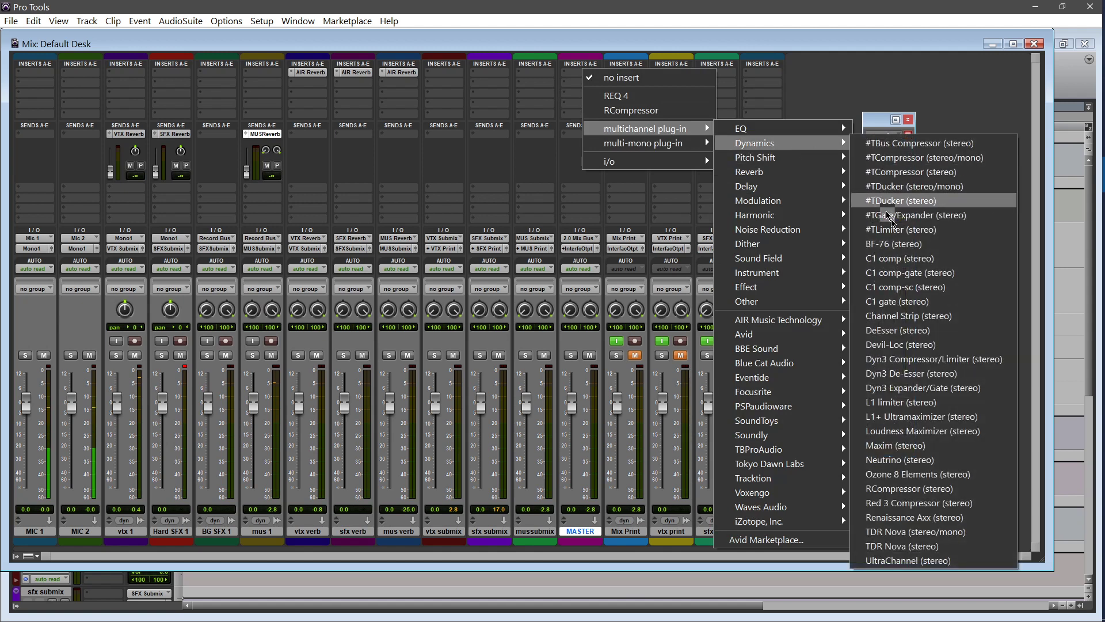
pyautogui.click(898, 445)
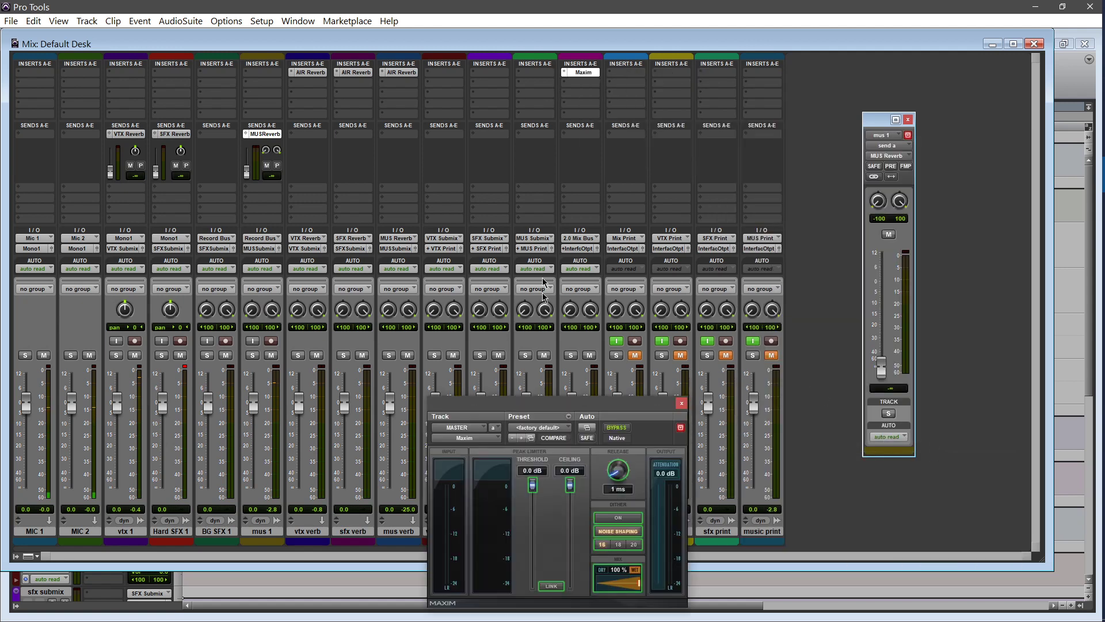
# Set Maxim's threshold and ceiling to -8 dB, bypass the plug-in and close its window
pyautogui.moveTo(545, 397); pyautogui.dragTo(361, 107)
pyautogui.click(350, 182)
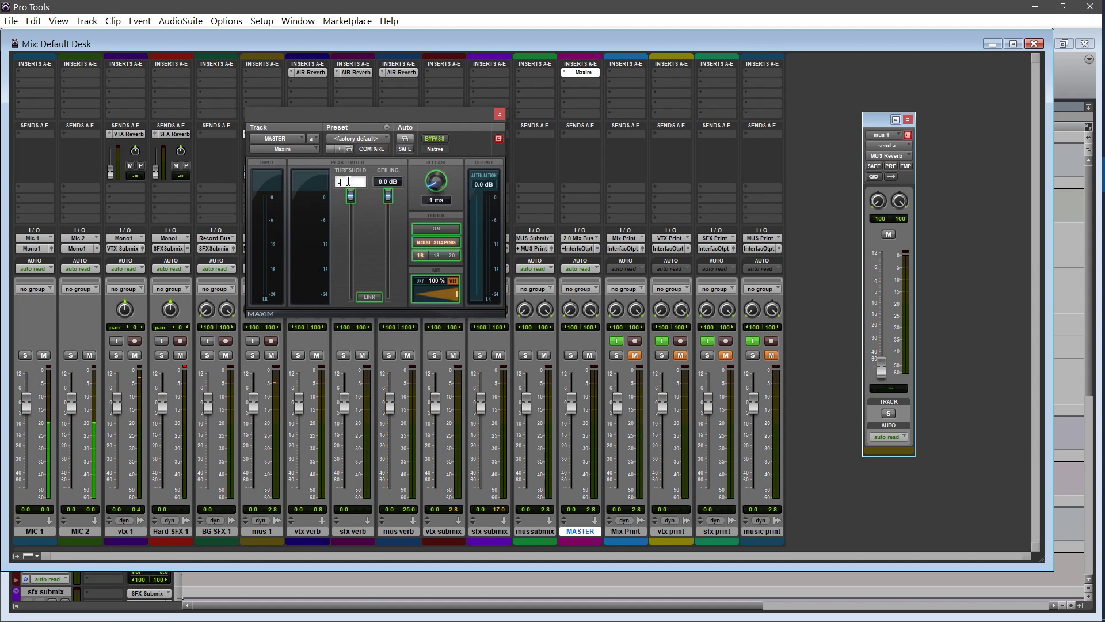
pyautogui.write('-8')
pyautogui.press('Tab')
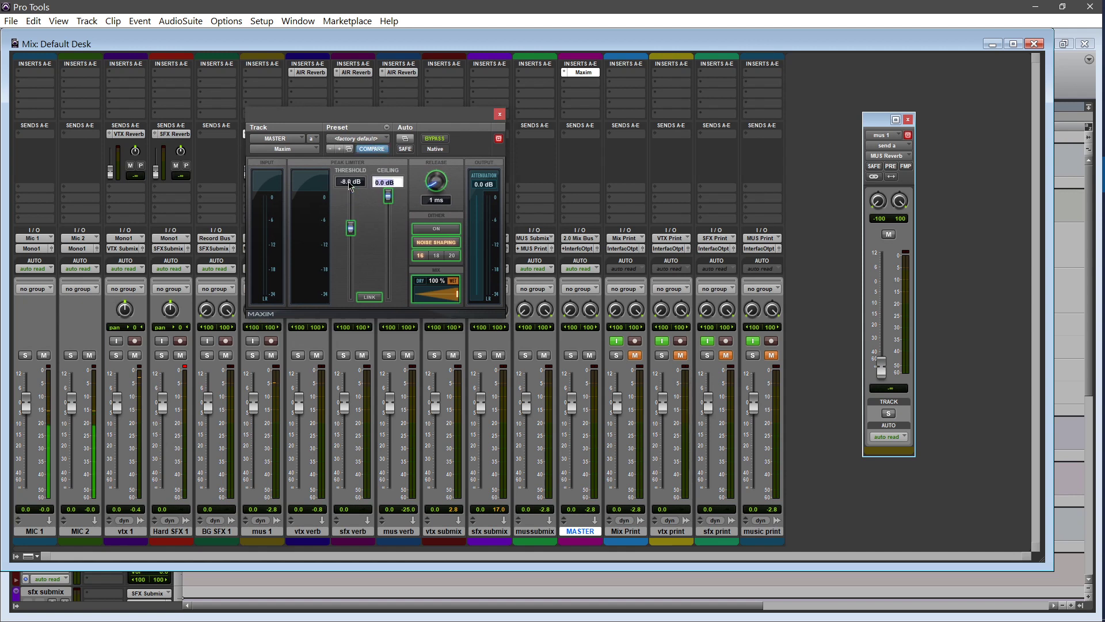
pyautogui.write('-8')
pyautogui.press('Tab')
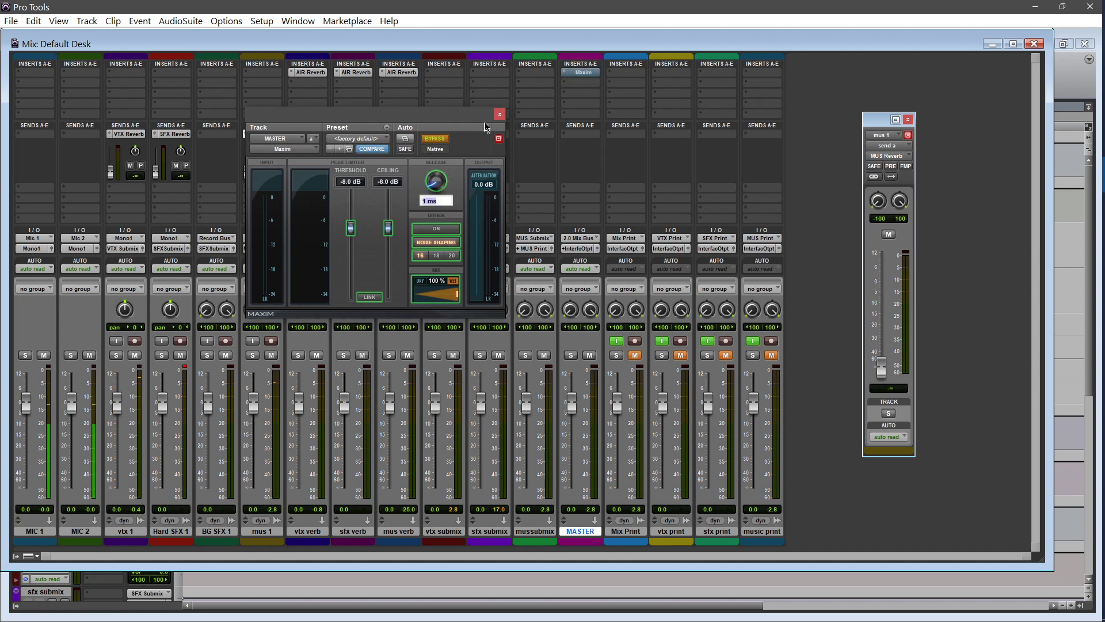
pyautogui.click(500, 114)
# Insert the multichannel TBProAudio mvMeter2 (stereo) plug-in below Maxim on the MASTER track and close its window
pyautogui.click(564, 73)
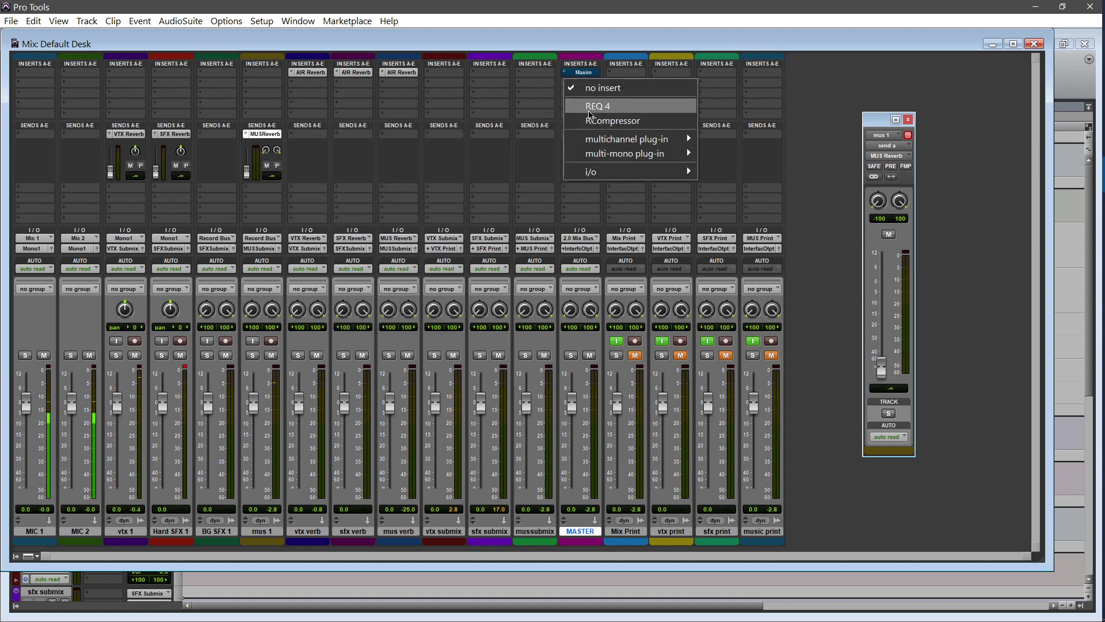
pyautogui.moveTo(648, 143)
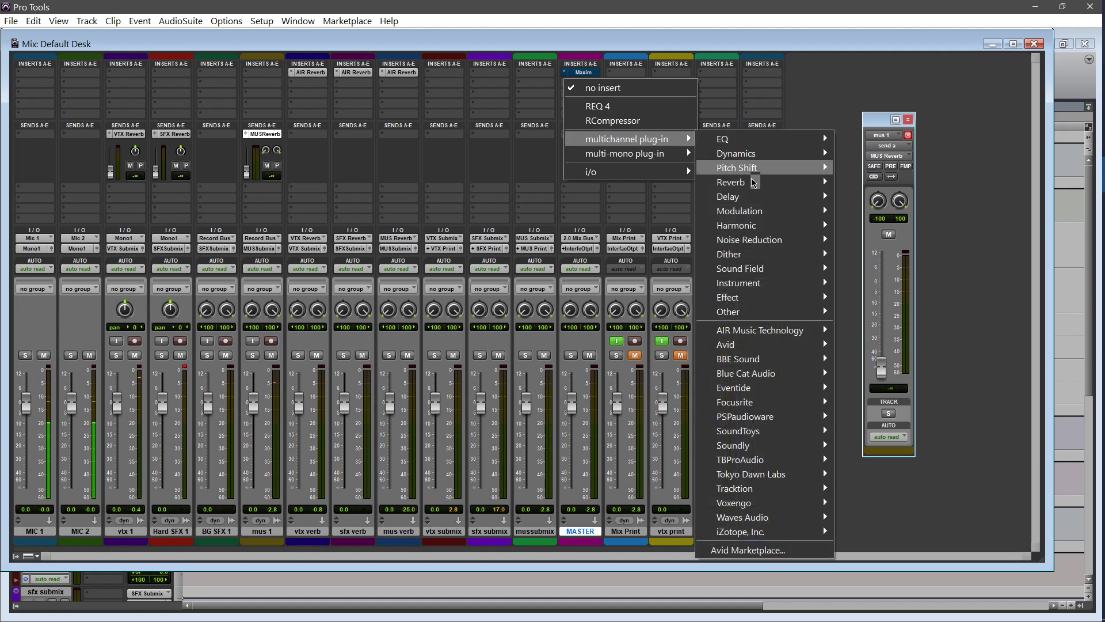
pyautogui.moveTo(753, 282)
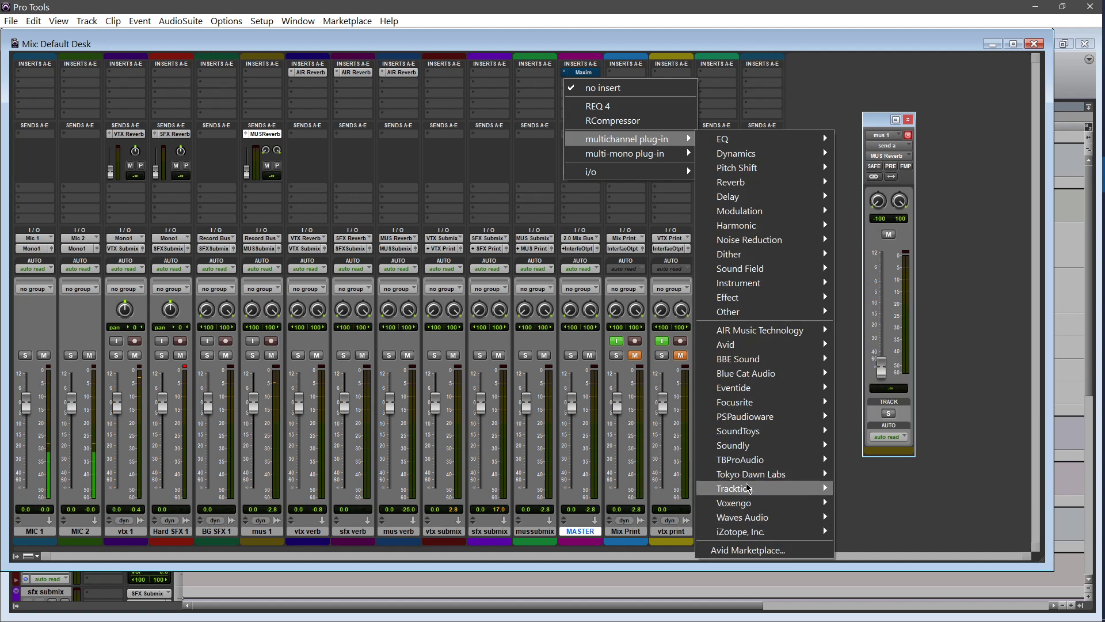
pyautogui.moveTo(746, 466)
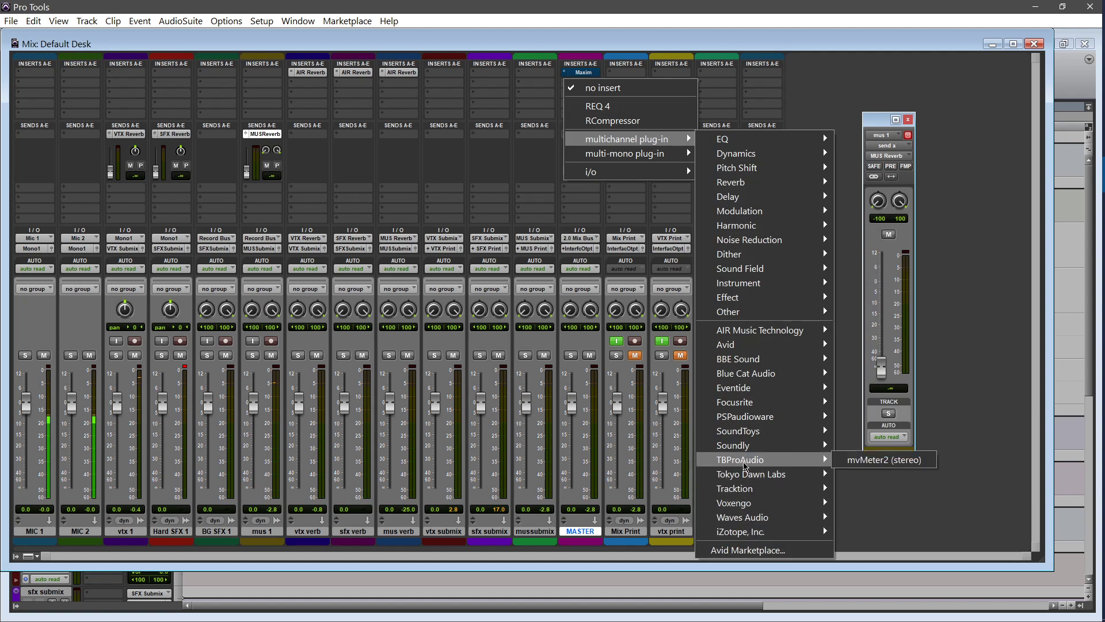
pyautogui.click(855, 462)
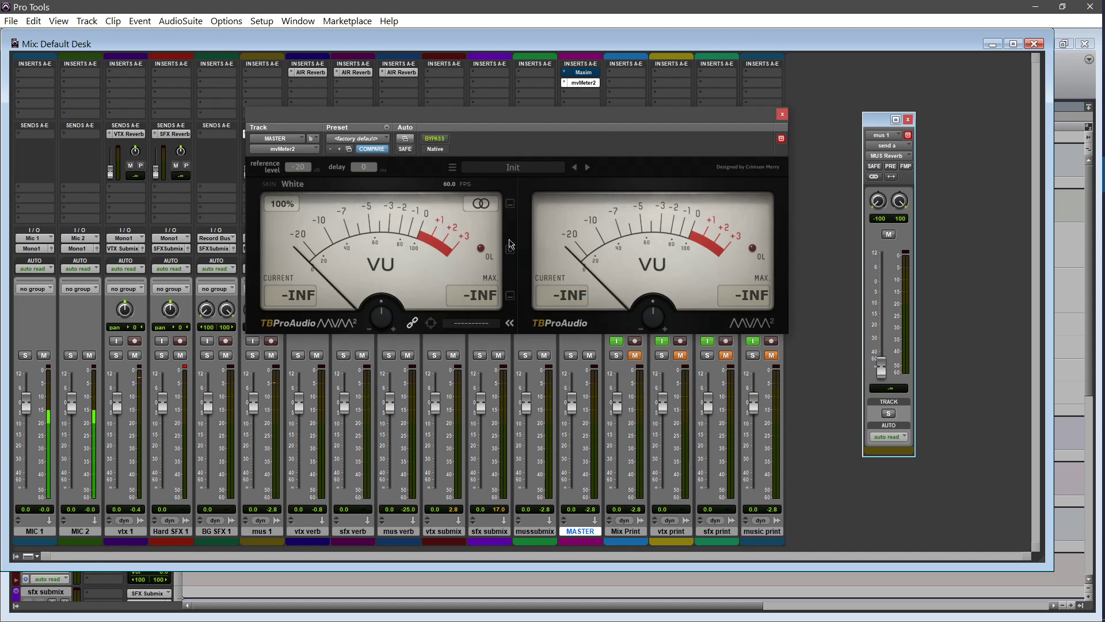
pyautogui.click(781, 114)
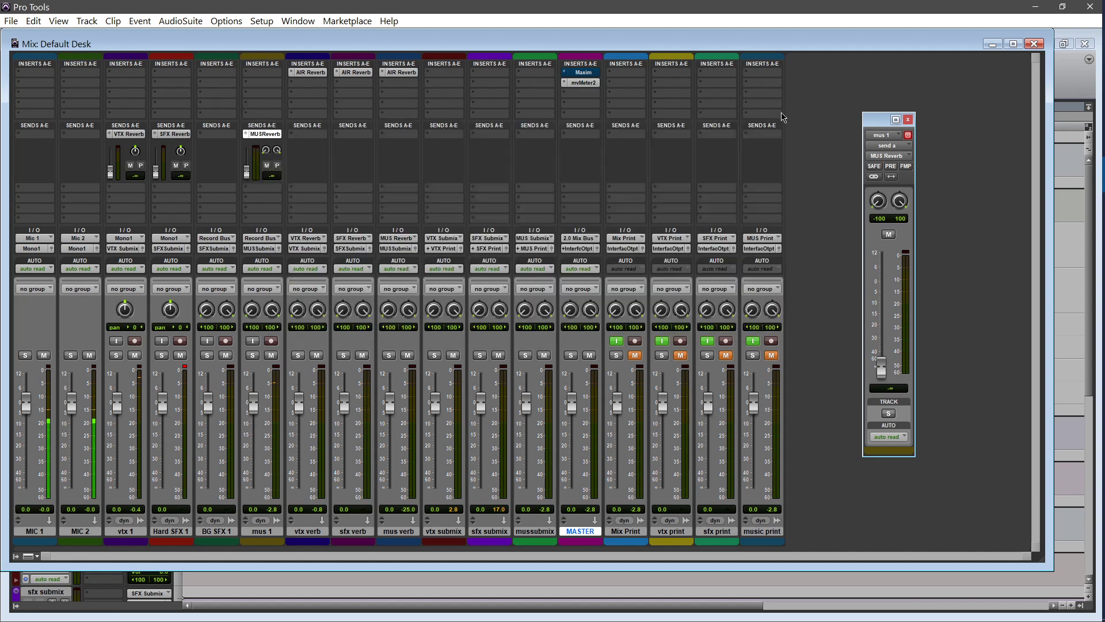
pyautogui.click(582, 97)
pyautogui.moveTo(601, 149)
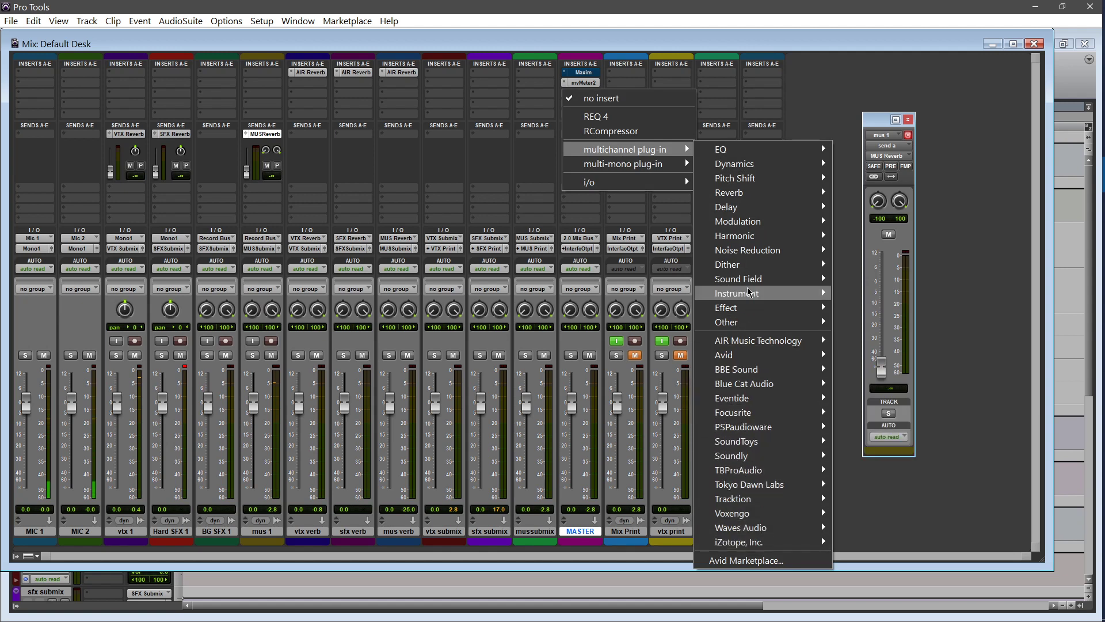
pyautogui.moveTo(751, 282)
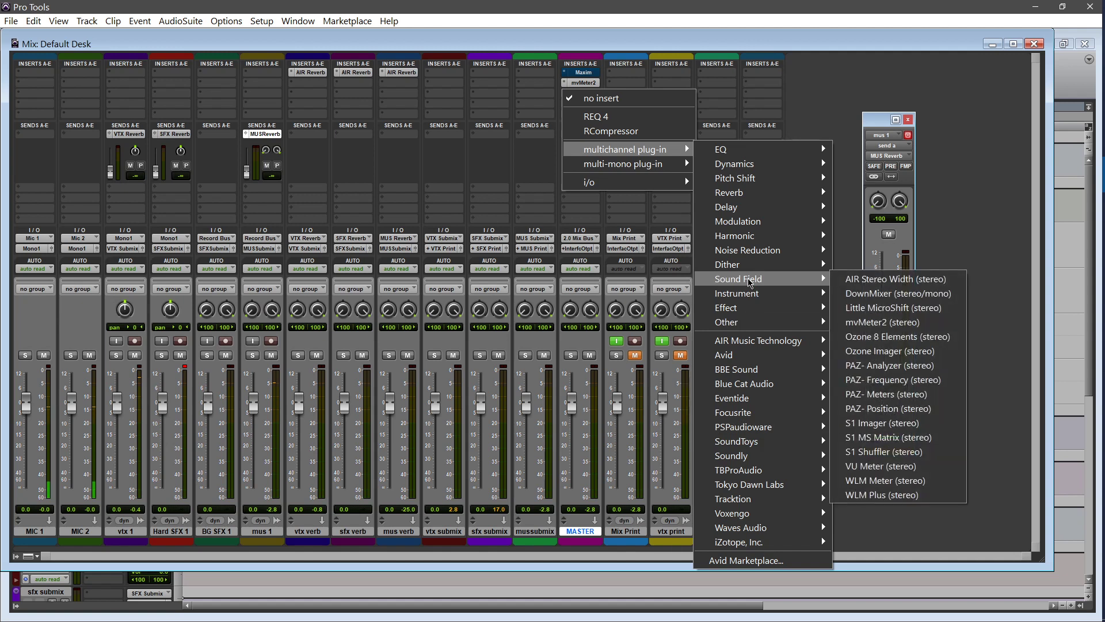
pyautogui.moveTo(757, 403)
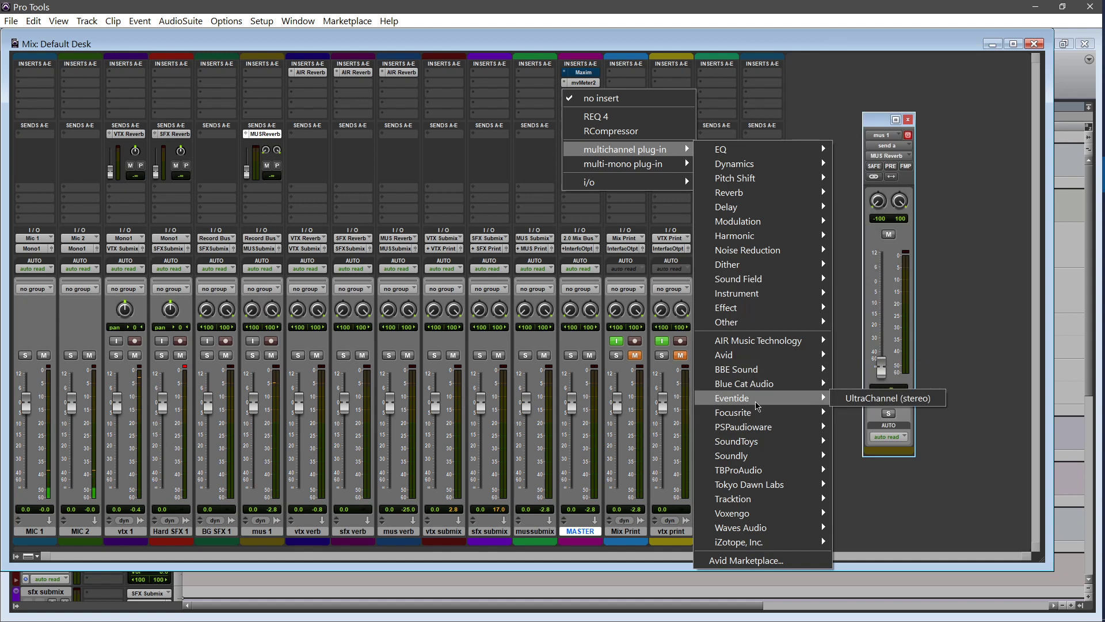
pyautogui.moveTo(783, 511)
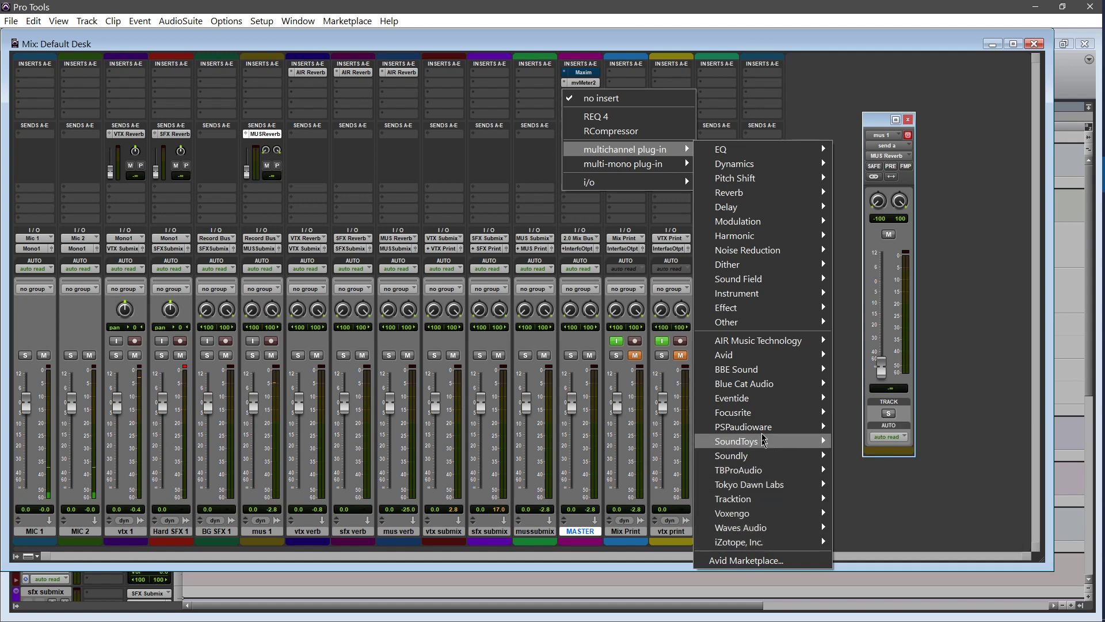
pyautogui.click(838, 102)
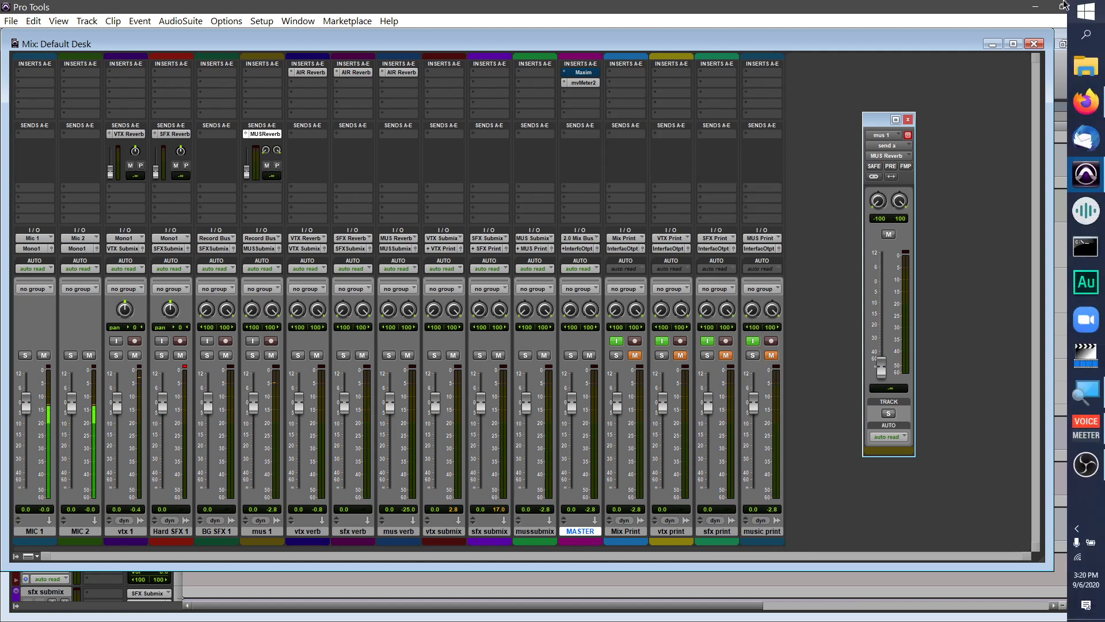
# Quit Pro Tools and launch the maudioplugins_14_08 setup file from the desktop
pyautogui.click(1089, 8)
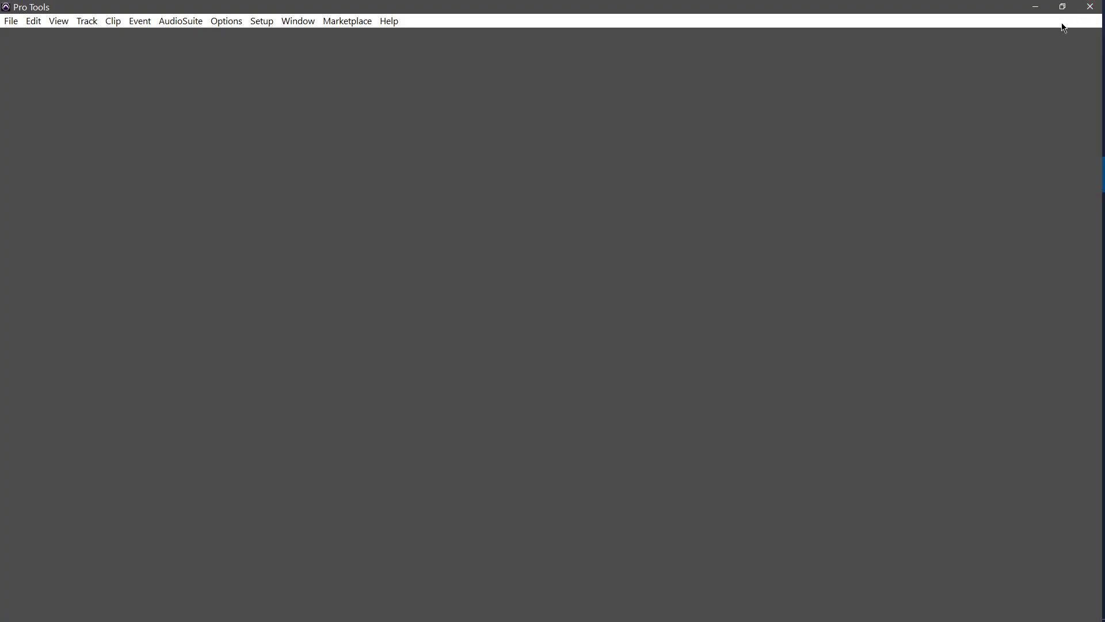
pyautogui.click(979, 79)
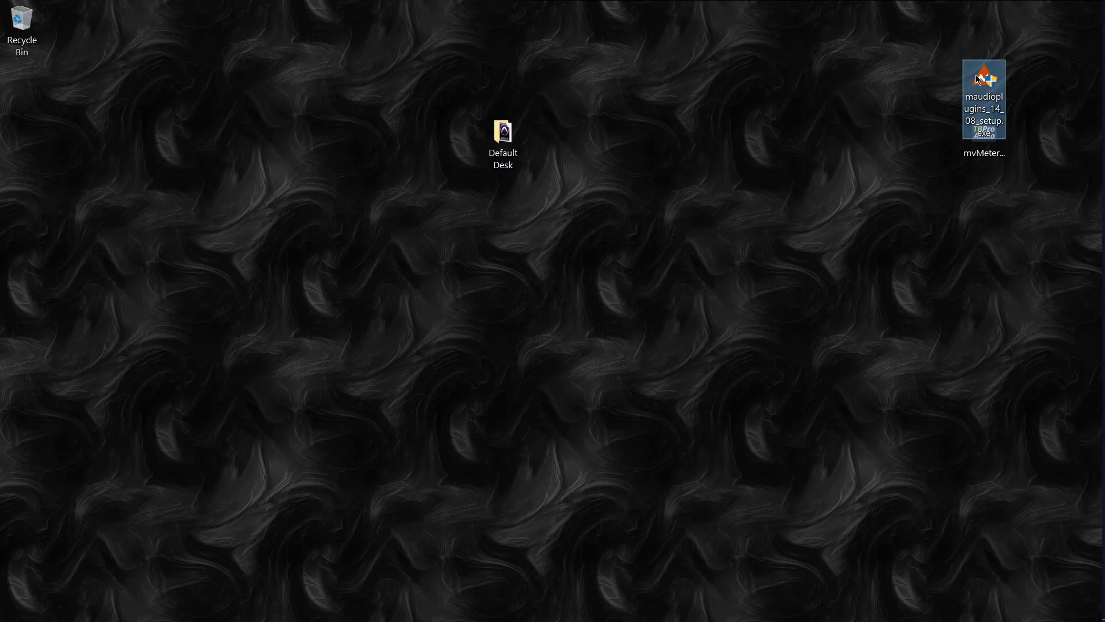
pyautogui.doubleClick(979, 79)
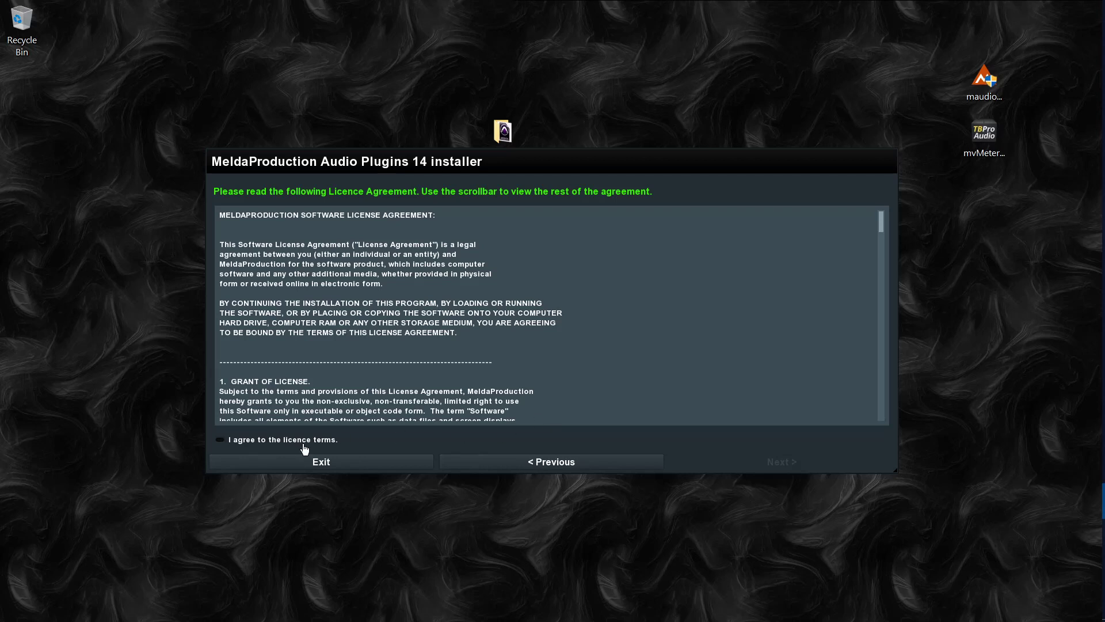
# Accept the MeldaProduction licence terms and exclude the VST plugins, VST3 plugins and MSoundFactory instruments, leaving AAX plugins selected
pyautogui.click(305, 446)
pyautogui.click(734, 468)
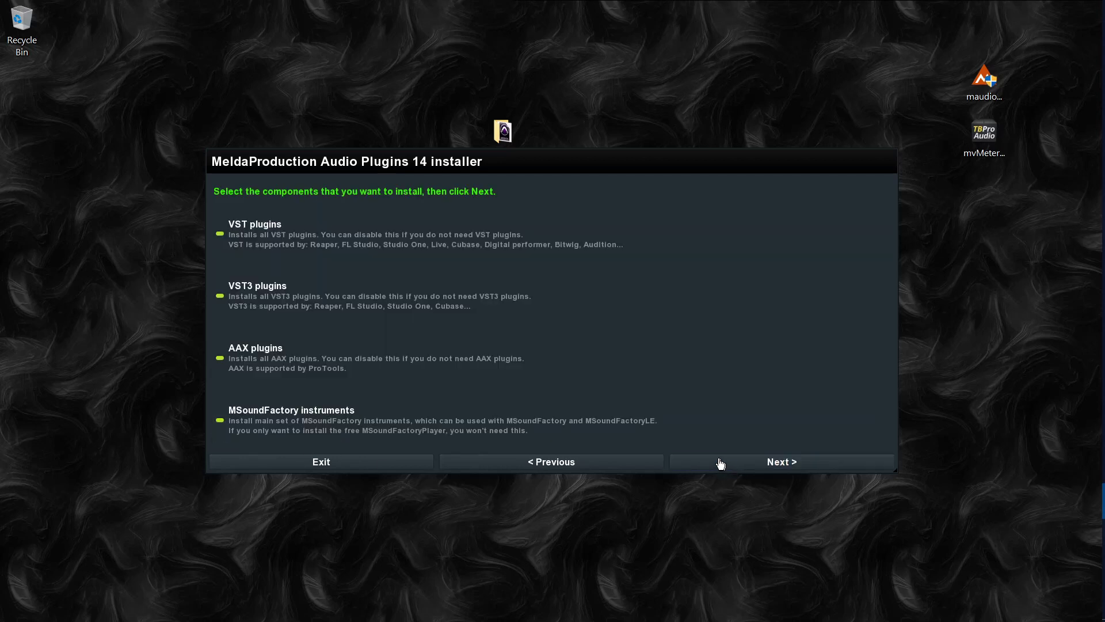
pyautogui.click(219, 236)
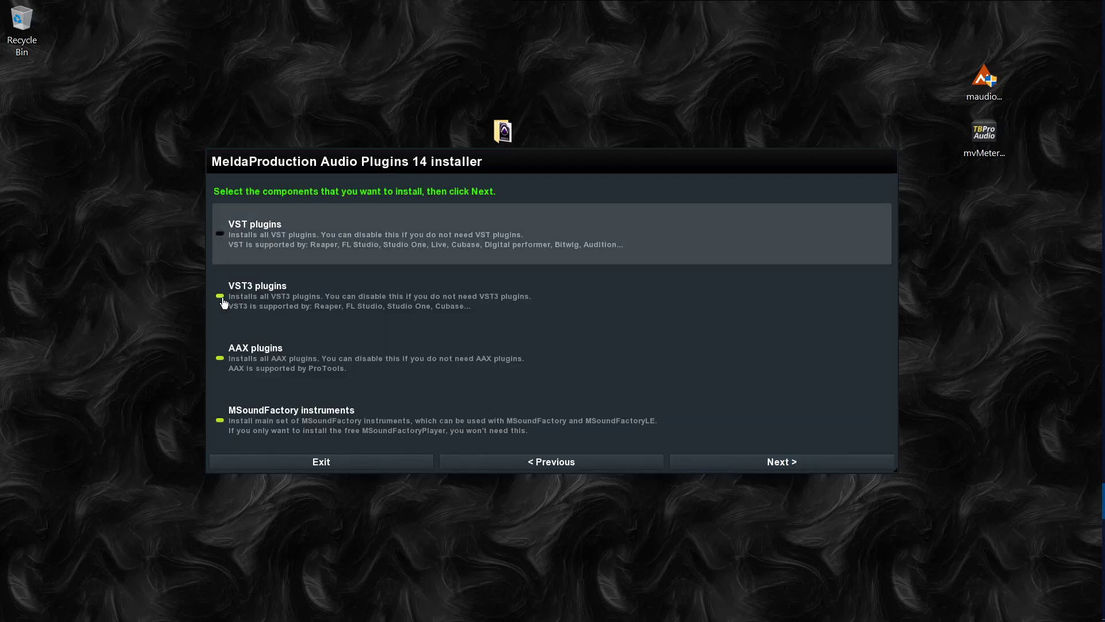
pyautogui.click(221, 297)
pyautogui.click(220, 420)
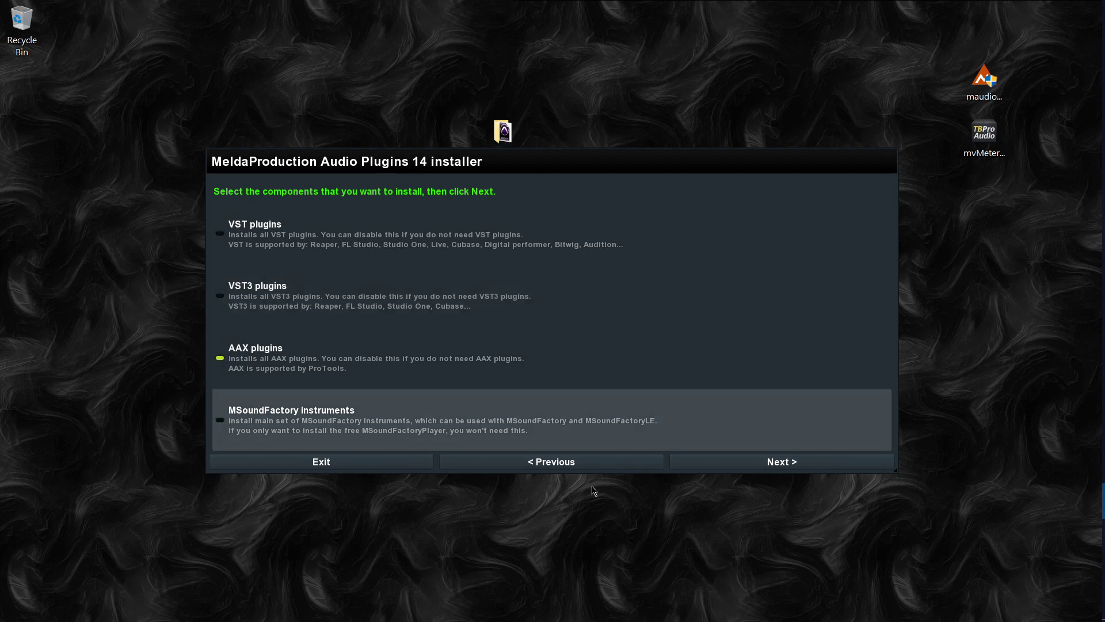
# Install only MLoudnessAnalyzer (free), keeping the default destination directory and skipping the plug-in clean-up
pyautogui.click(726, 465)
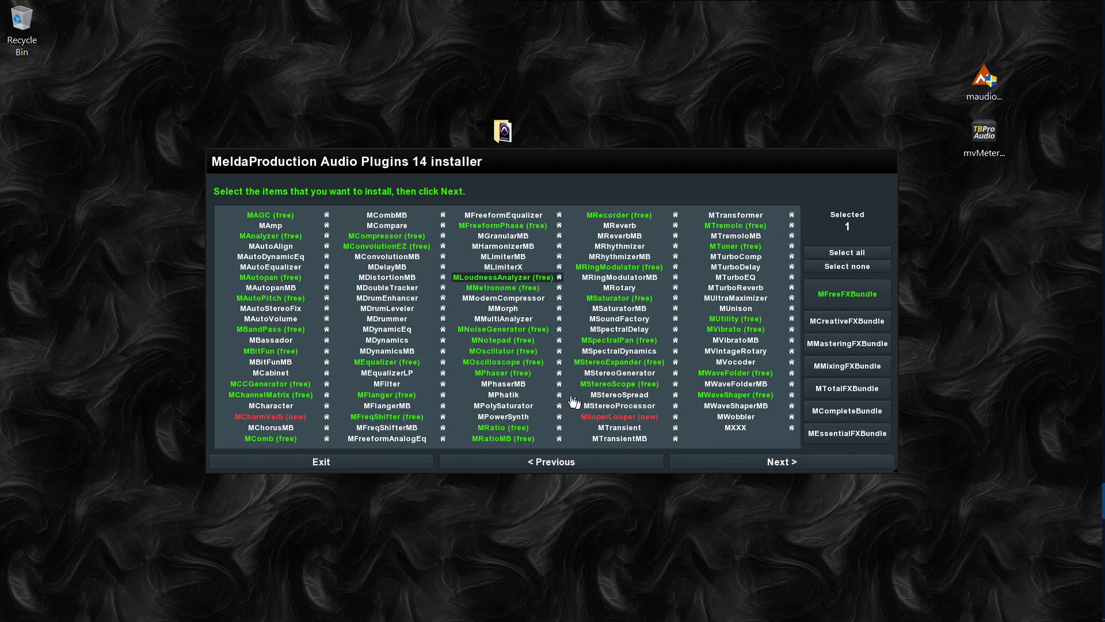
pyautogui.click(754, 464)
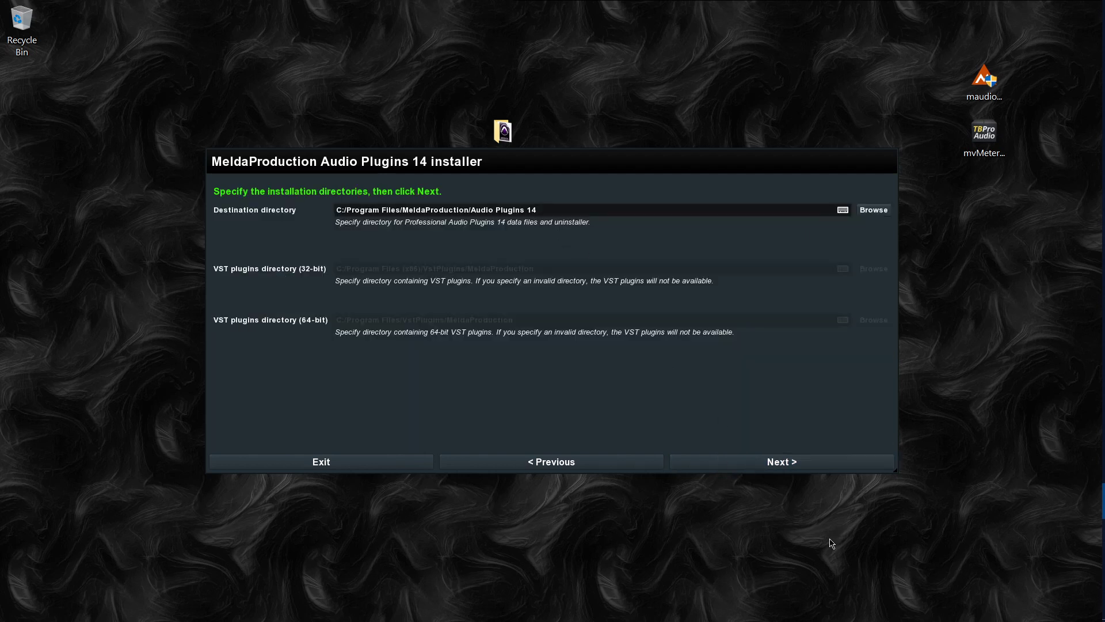
pyautogui.click(778, 469)
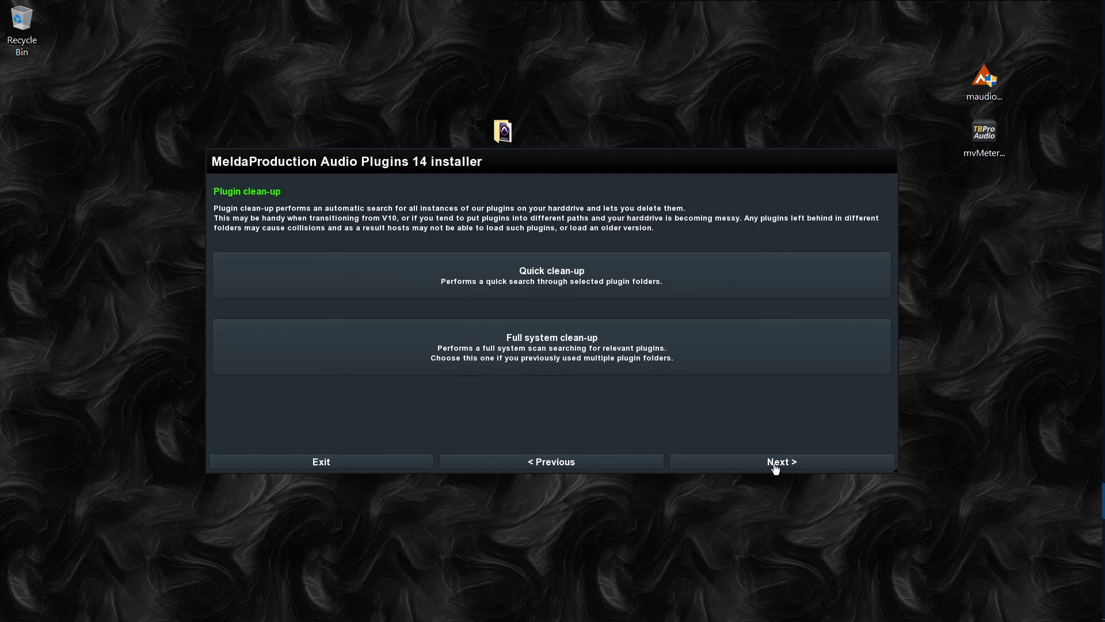
pyautogui.click(775, 467)
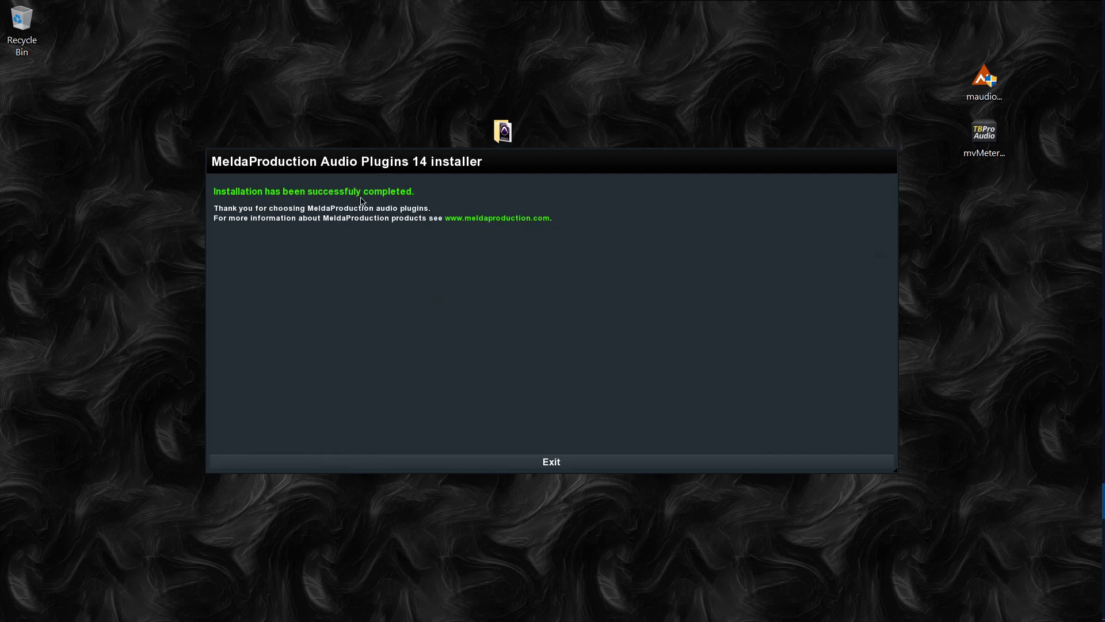
# Exit the installer and reopen the Default Desk.ptx session from the Default Desk folder in Pro Tools
pyautogui.click(591, 468)
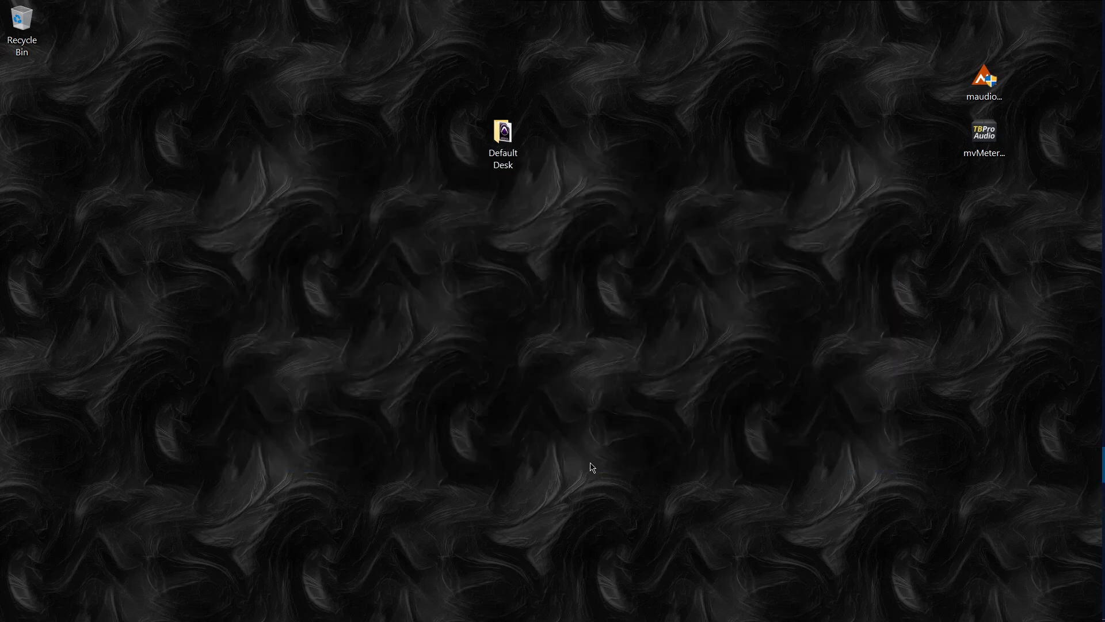
pyautogui.doubleClick(505, 142)
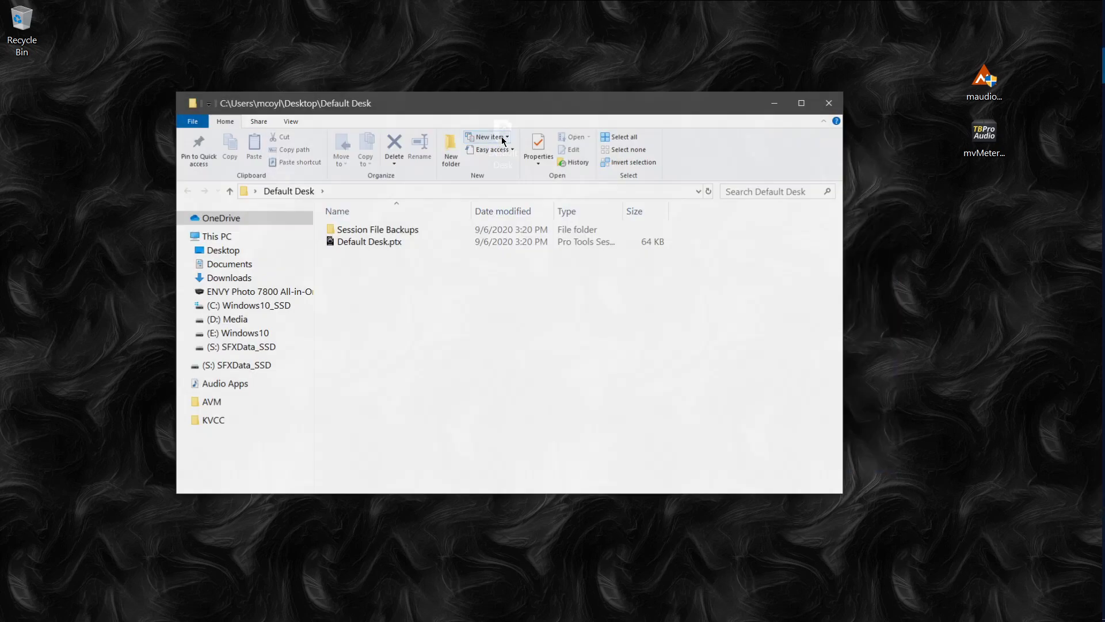
pyautogui.click(383, 242)
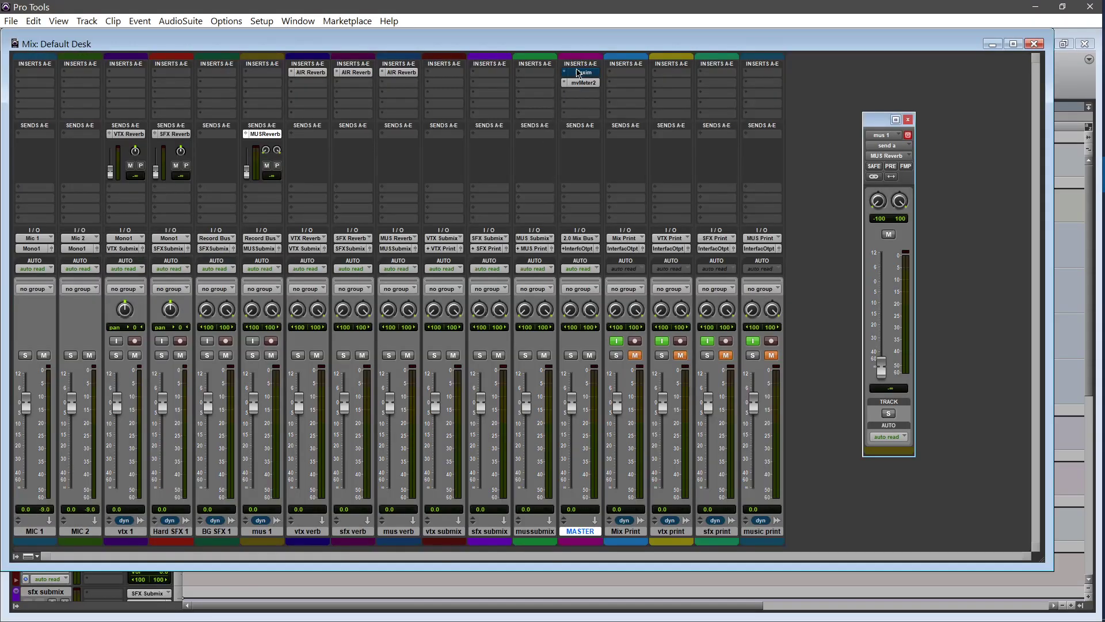
# Insert the multichannel MeldaProduction MLoudnessAnalyzer (stereo) plug-in below mvMeter2 on the MASTER track
pyautogui.click(576, 94)
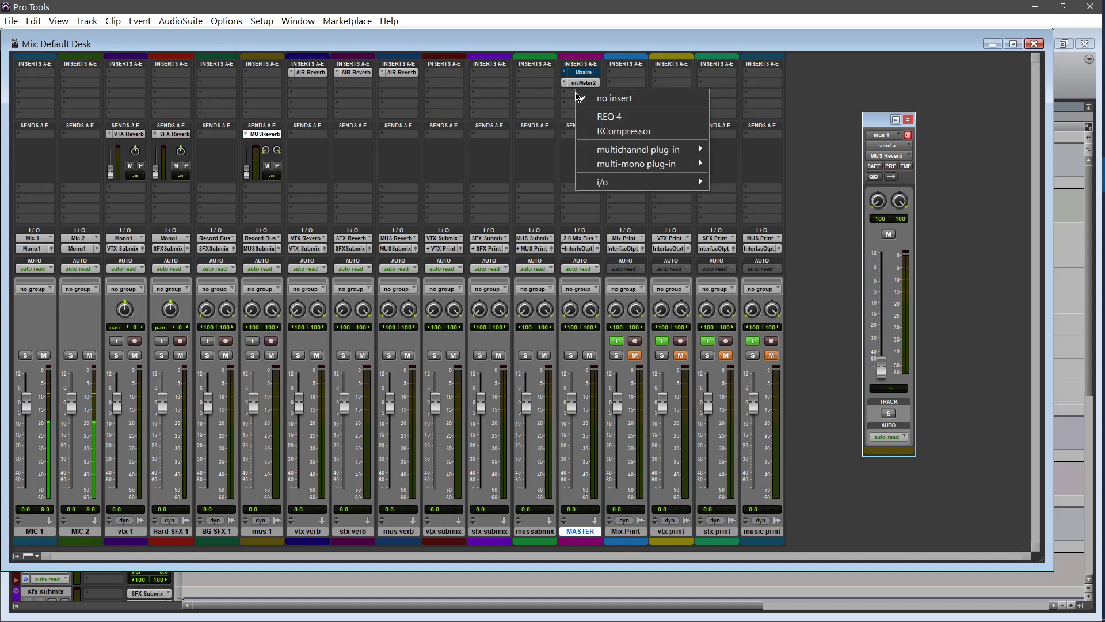
pyautogui.moveTo(612, 151)
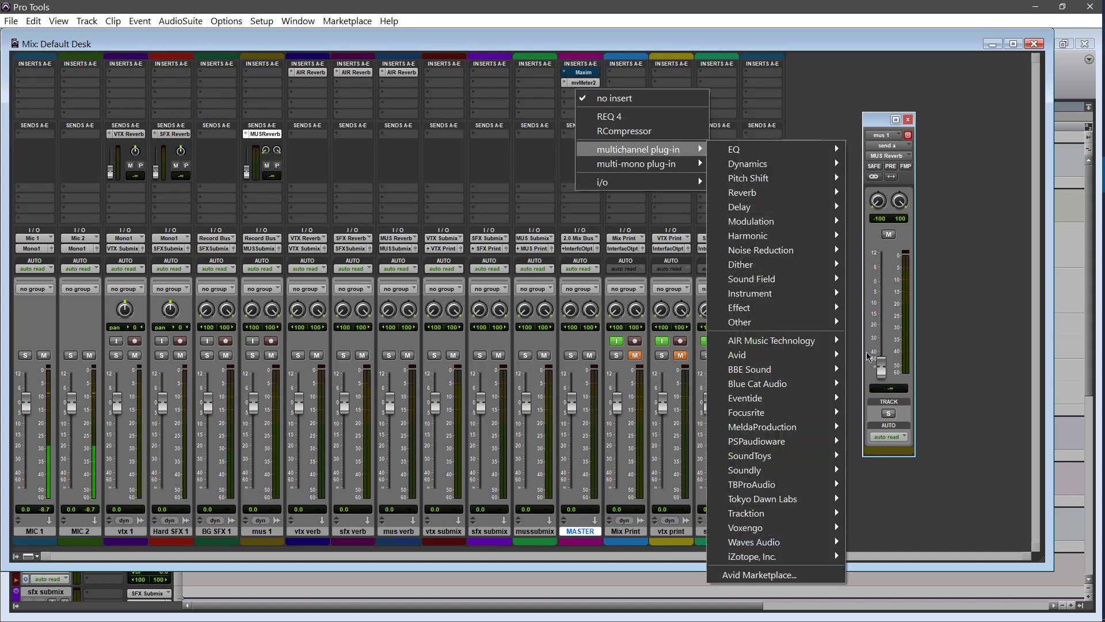
pyautogui.moveTo(812, 430)
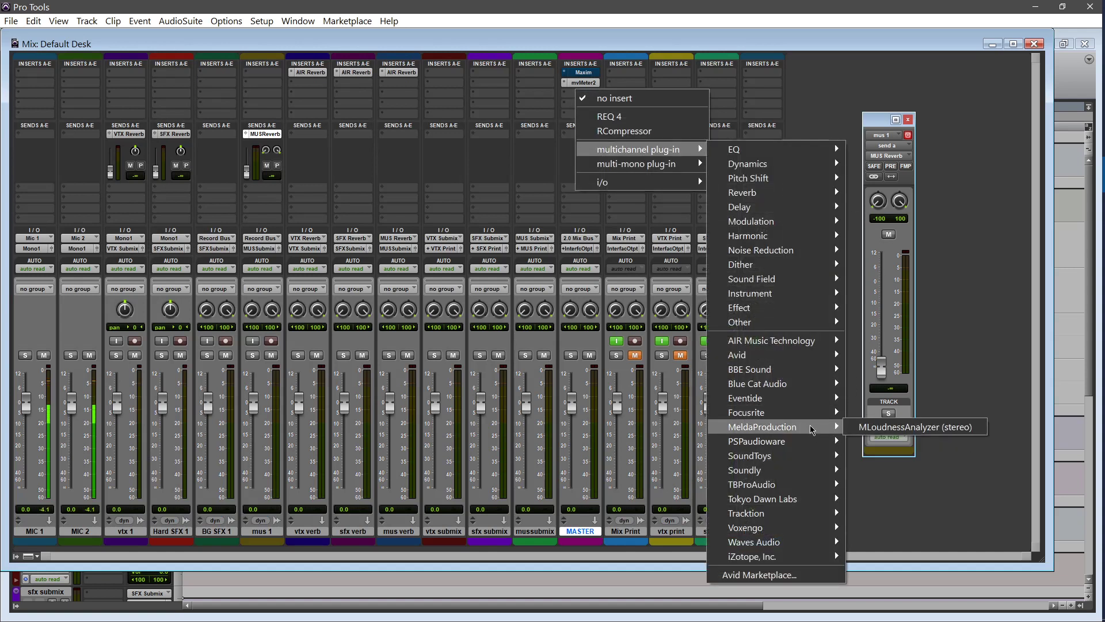
pyautogui.click(852, 428)
pyautogui.moveTo(466, 151); pyautogui.dragTo(414, 107)
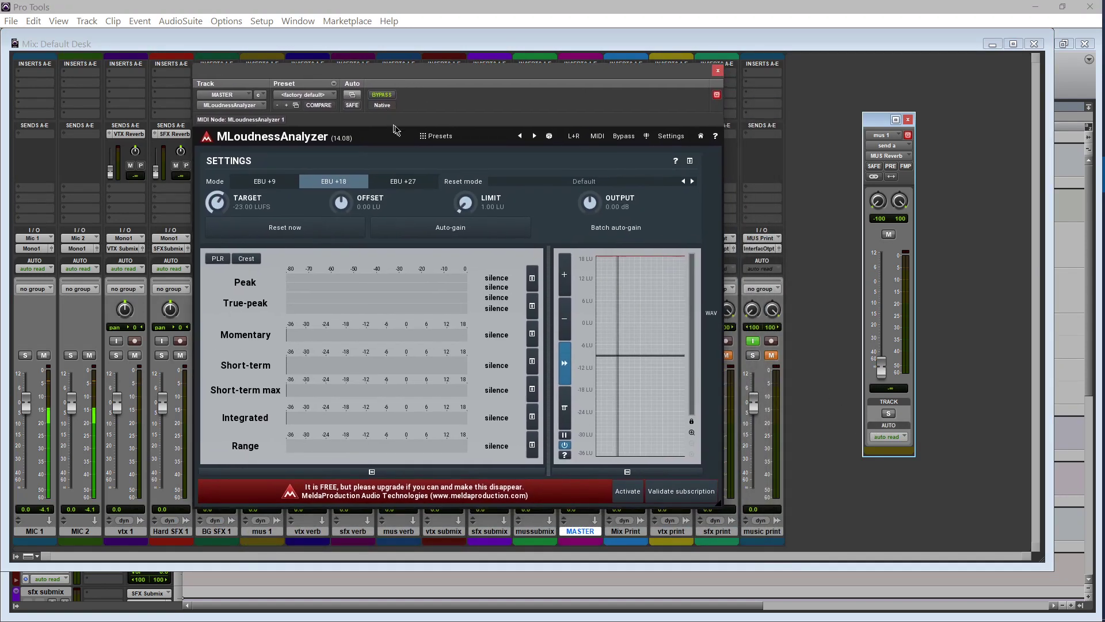
# Set MLoudnessAnalyzer's target to -24 LUFS and its offset to -24 LU
pyautogui.click(438, 135)
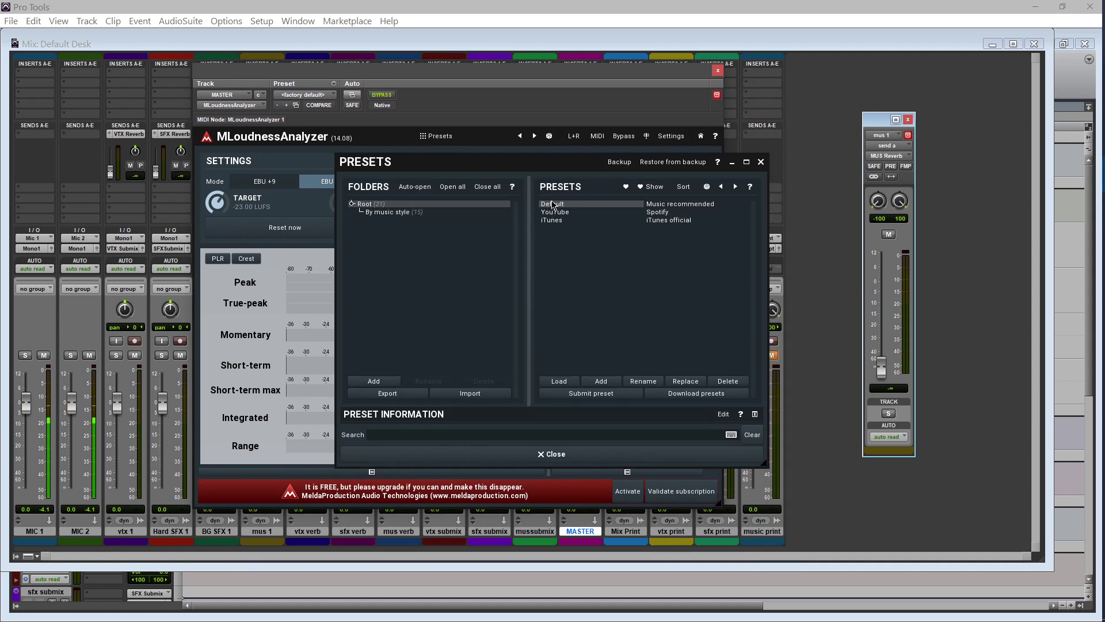
pyautogui.click(760, 162)
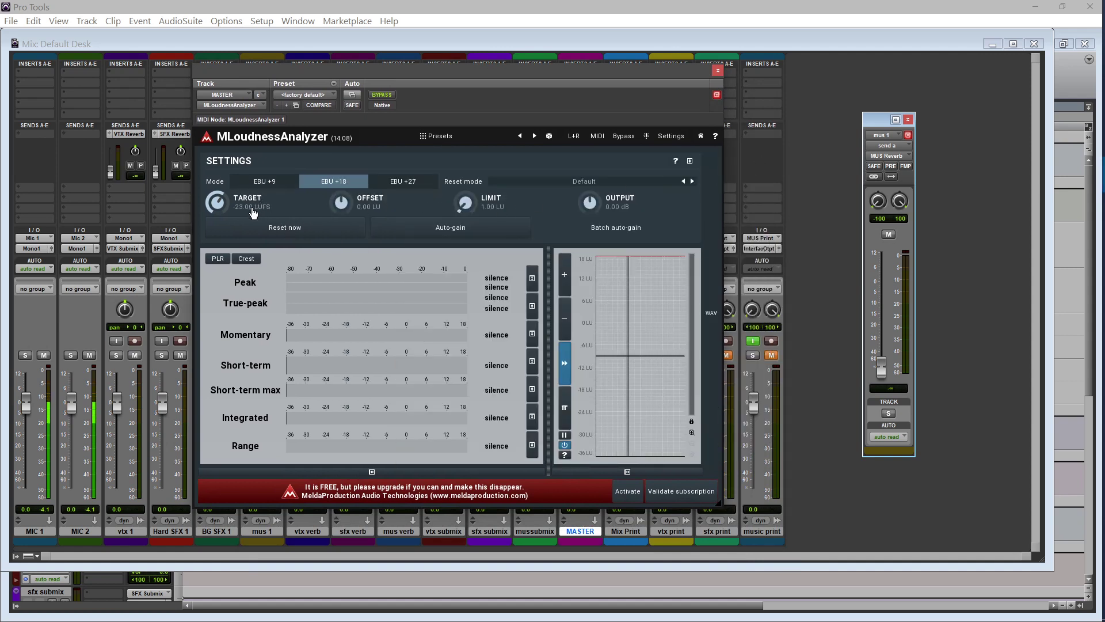
pyautogui.doubleClick(252, 209)
pyautogui.write('-')
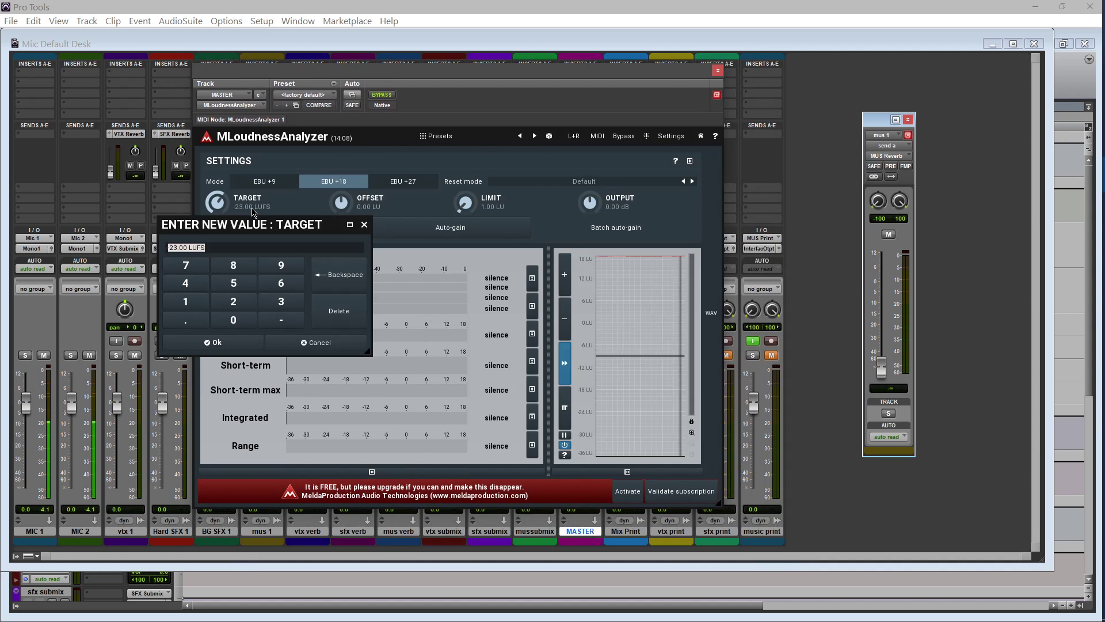
pyautogui.write('24')
pyautogui.press('Return')
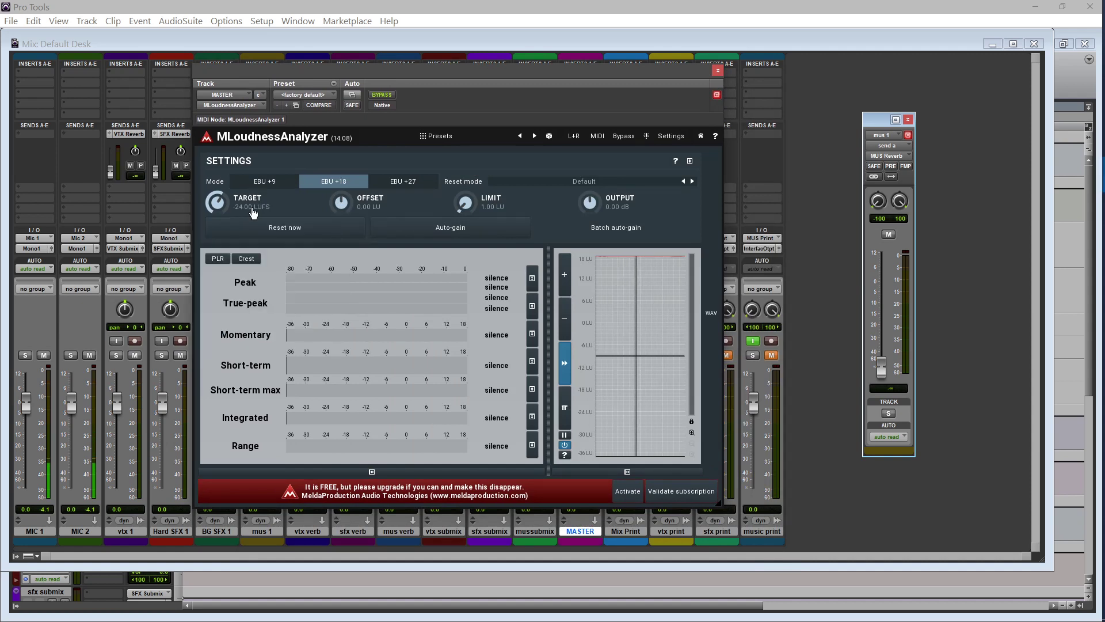
pyautogui.doubleClick(370, 211)
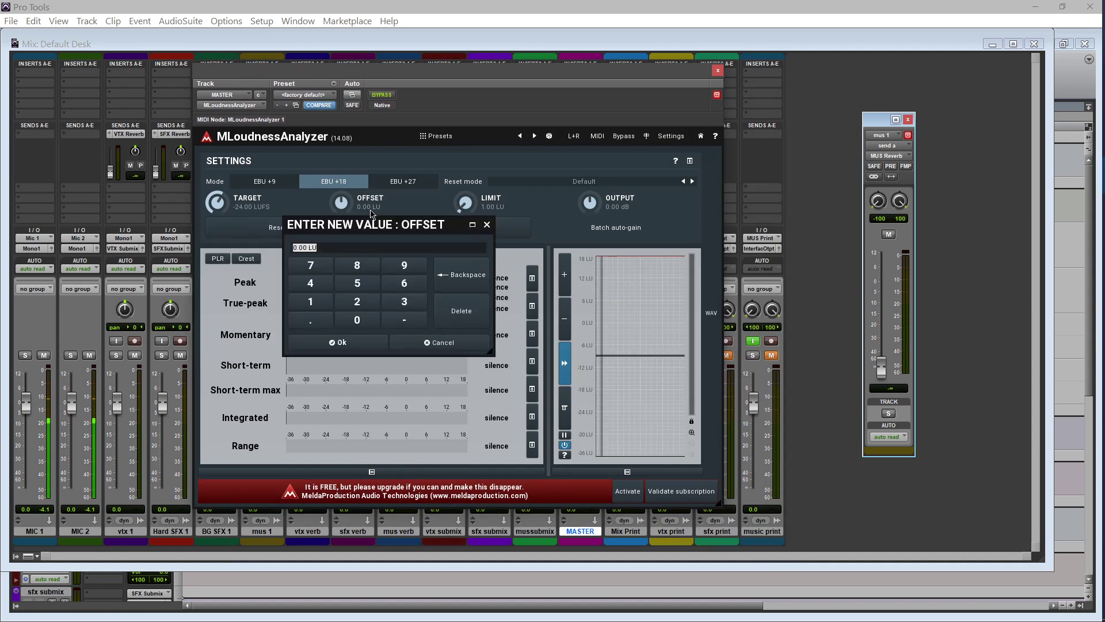
pyautogui.write('-24')
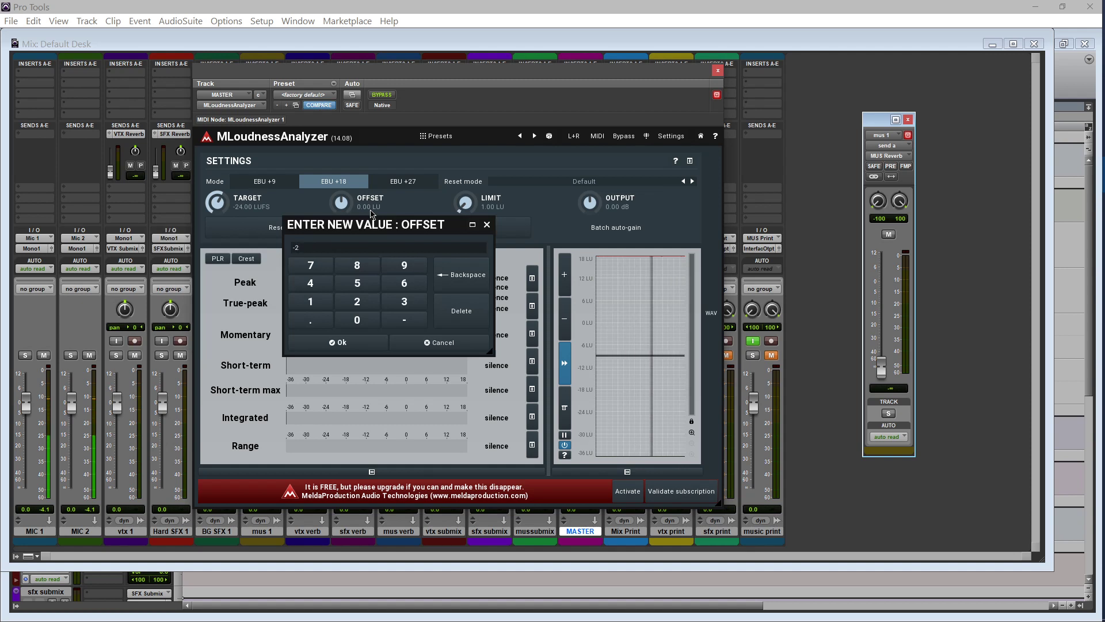
pyautogui.press('Return')
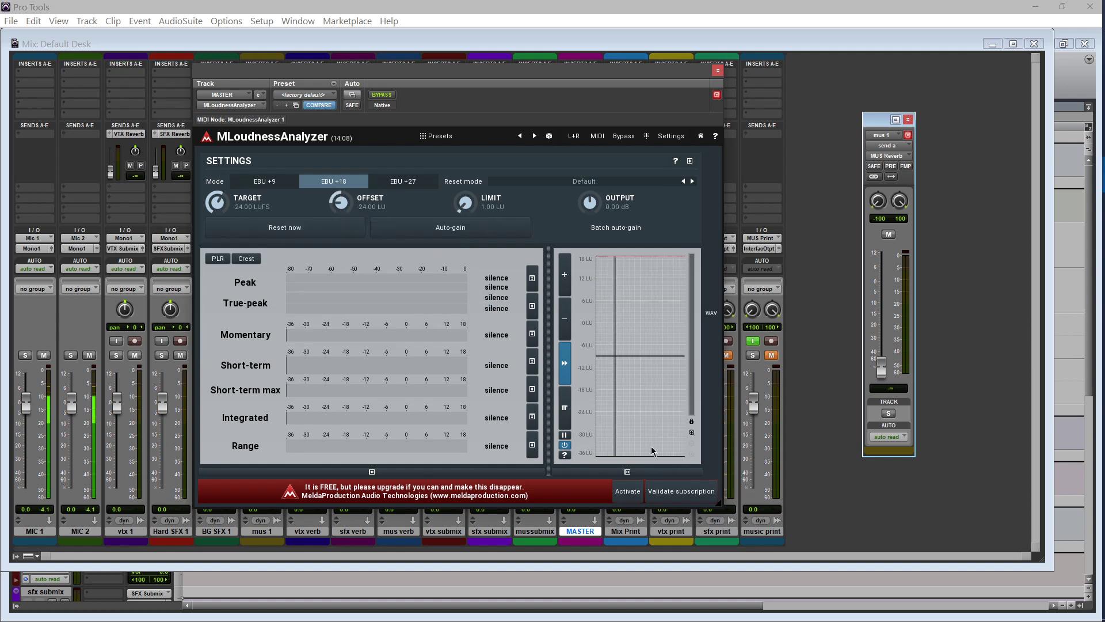
# Collapse the time-graphs section of MLoudnessAnalyzer and close the plug-in window
pyautogui.click(628, 472)
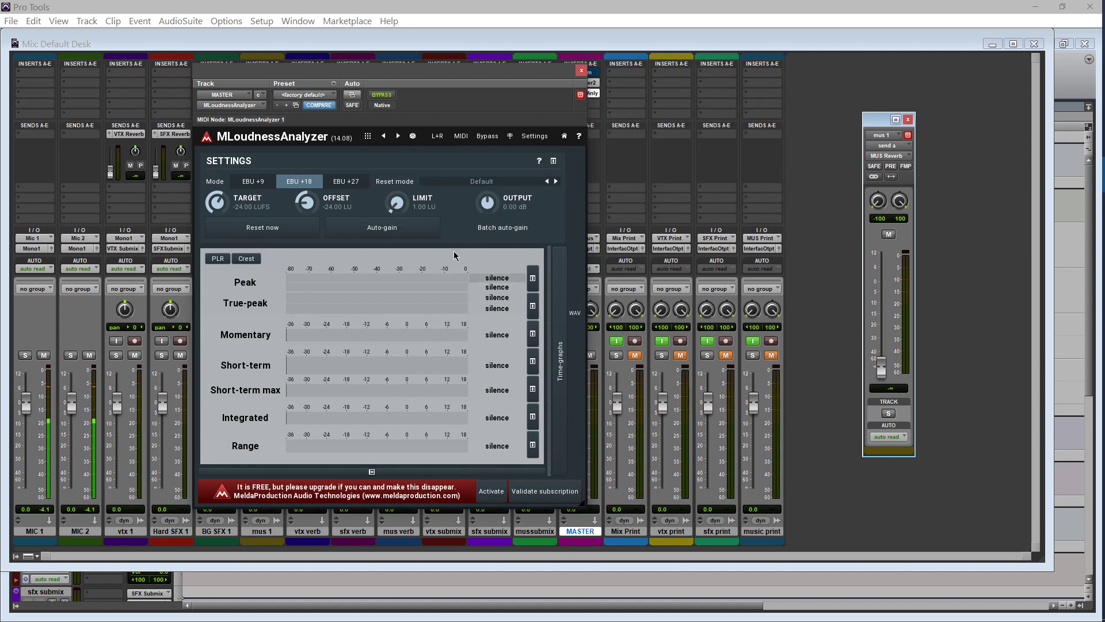
pyautogui.moveTo(418, 76); pyautogui.dragTo(531, 119)
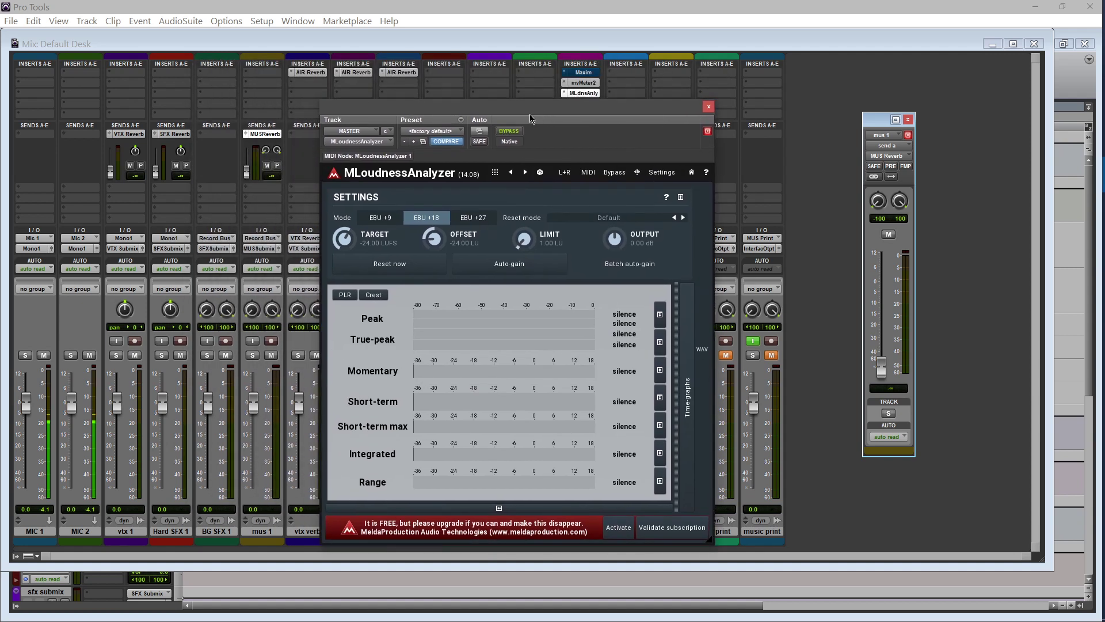
pyautogui.click(708, 106)
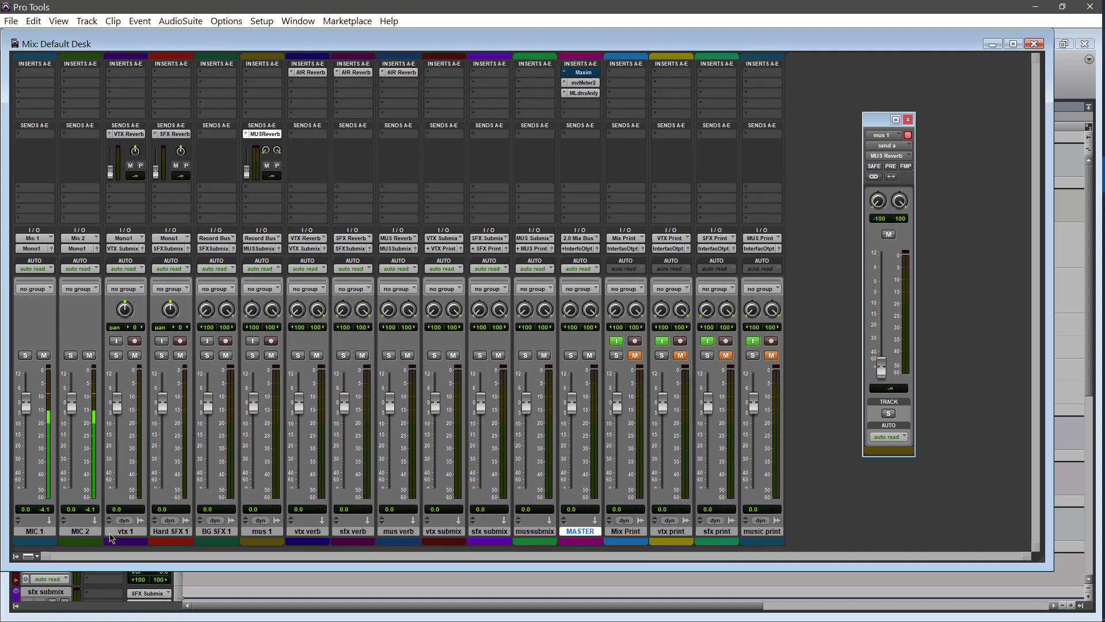
# Add one mono audio track directly after MIC 2 and name it 2 Beep
pyautogui.click(87, 535)
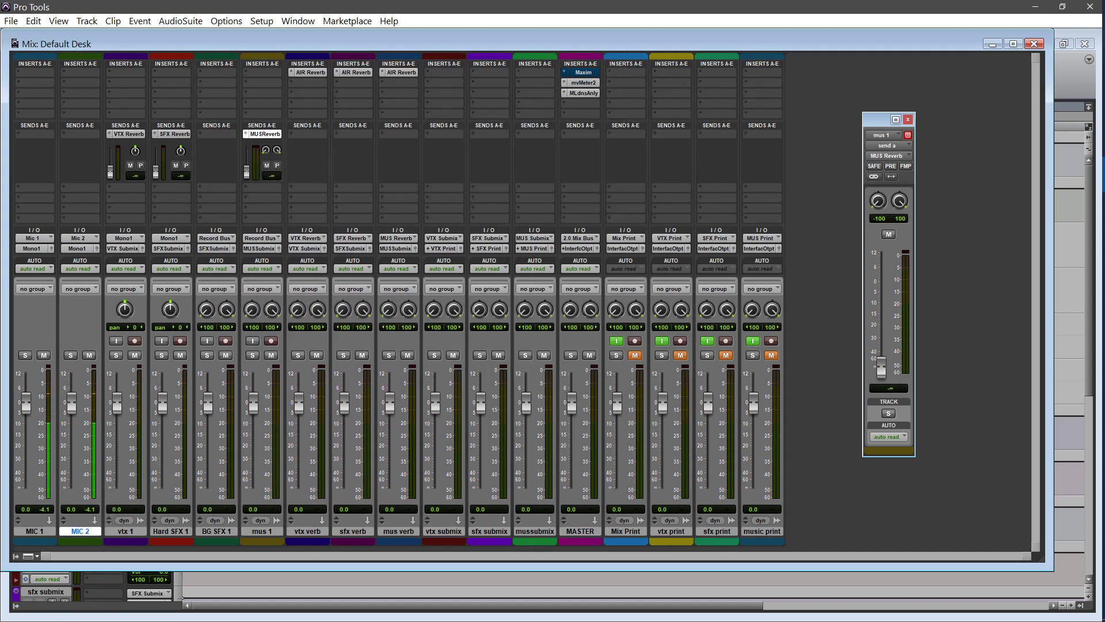
pyautogui.click(87, 21)
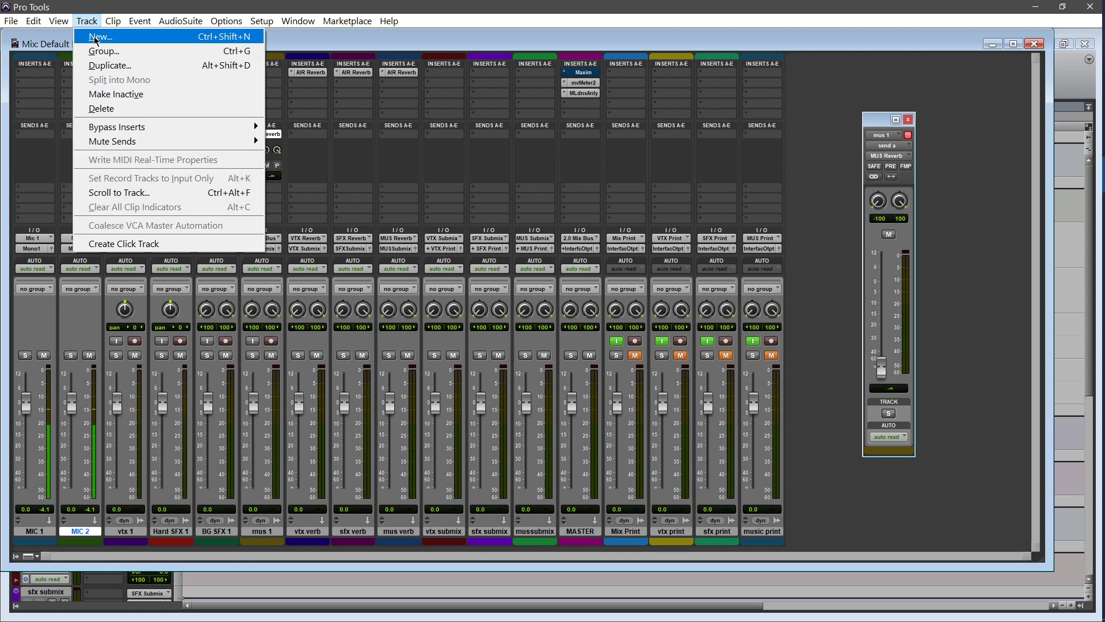
pyautogui.click(89, 34)
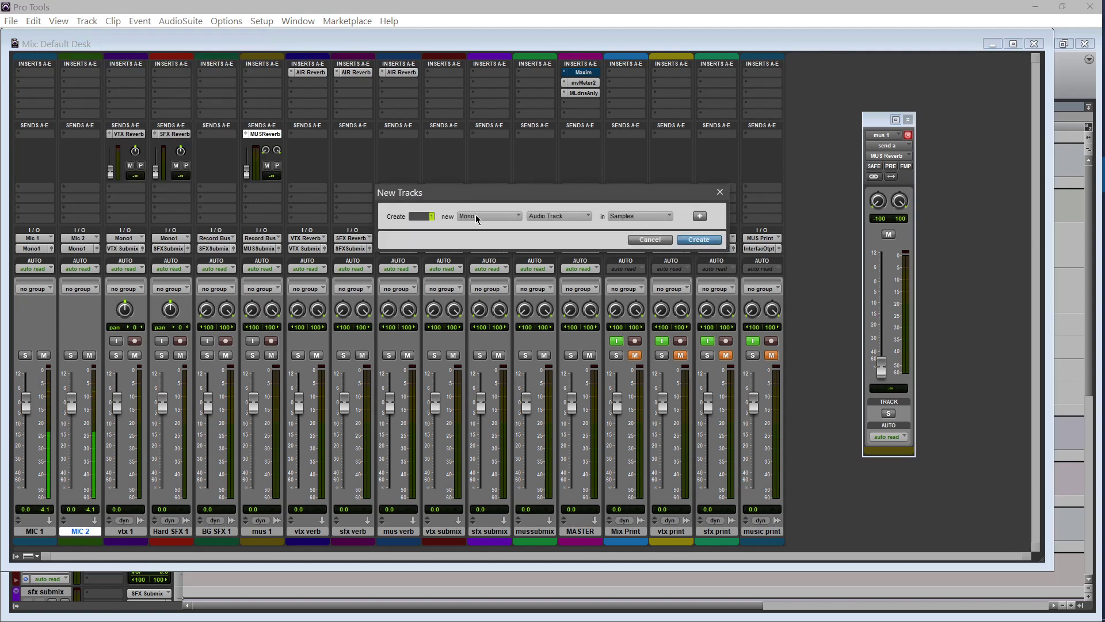
pyautogui.click(699, 240)
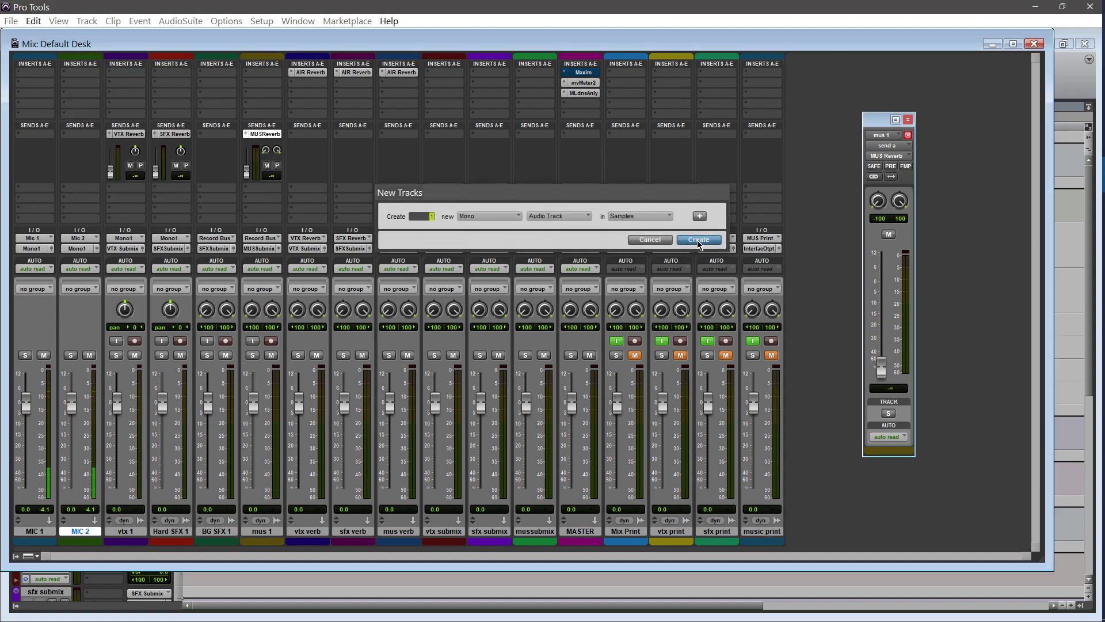
pyautogui.doubleClick(125, 531)
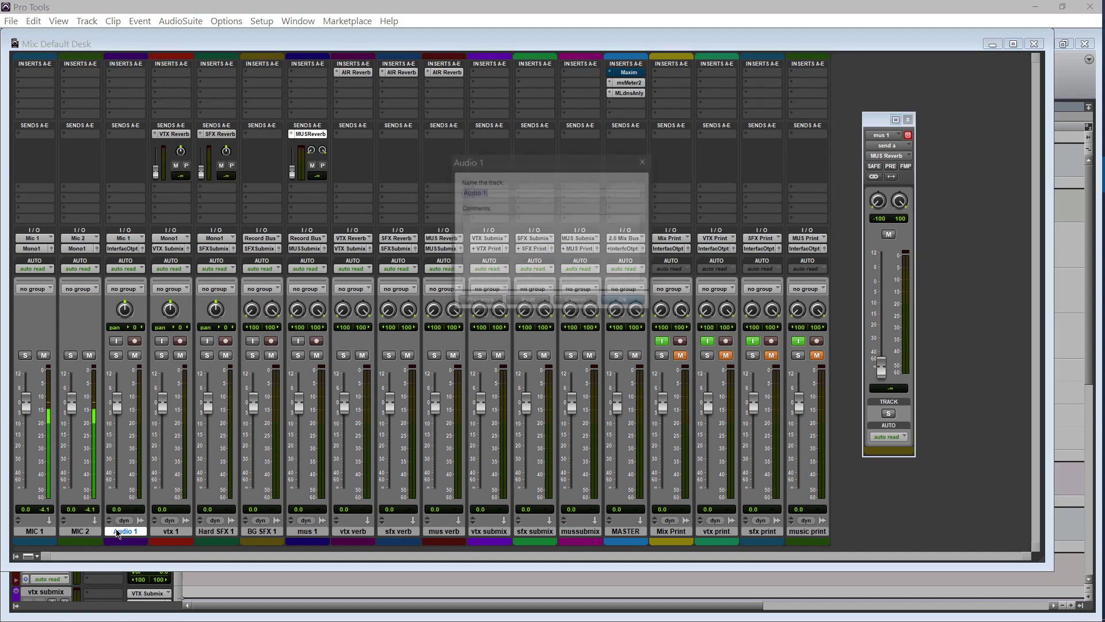
pyautogui.write('2 B')
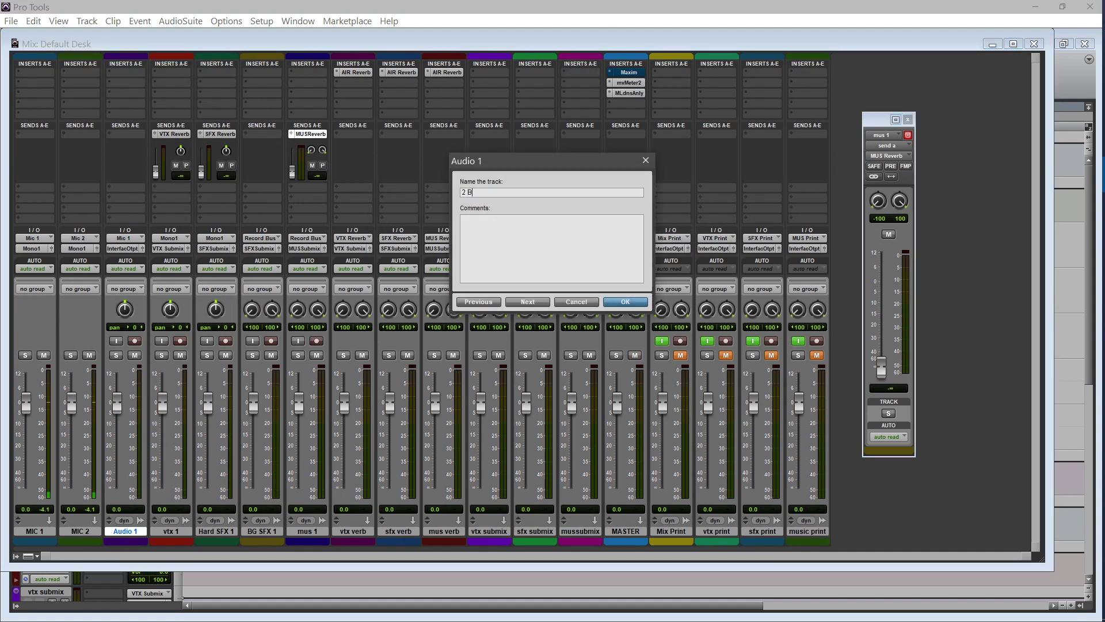
pyautogui.write('eep')
pyautogui.press('Return')
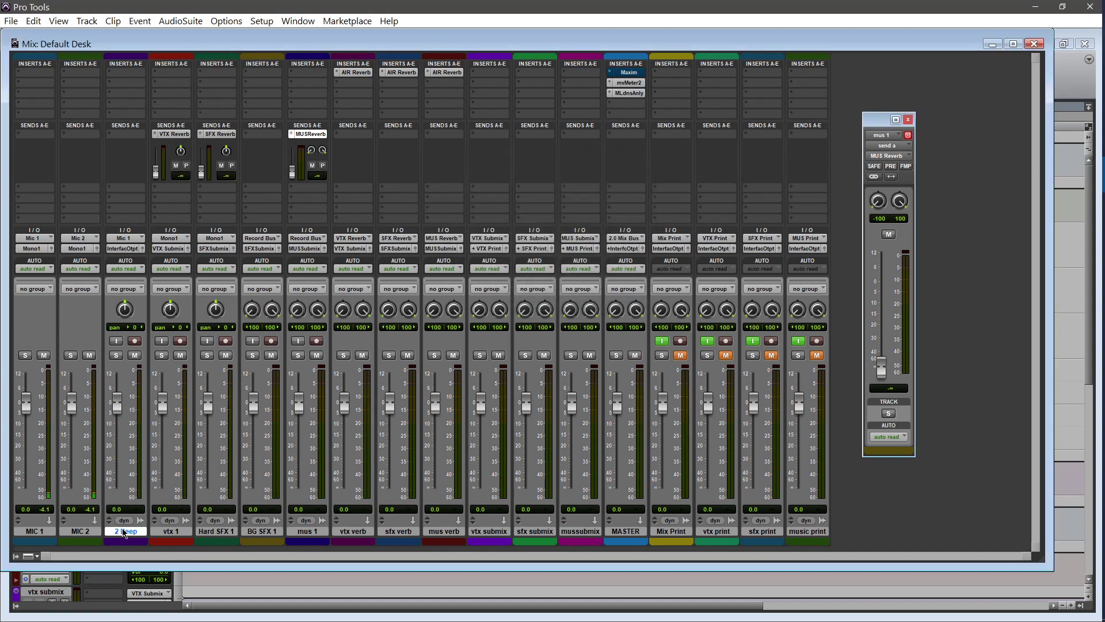
# Add the Mix Print and VTX Print stereo buses as additional outputs of the 2 Beep track
pyautogui.click(125, 249)
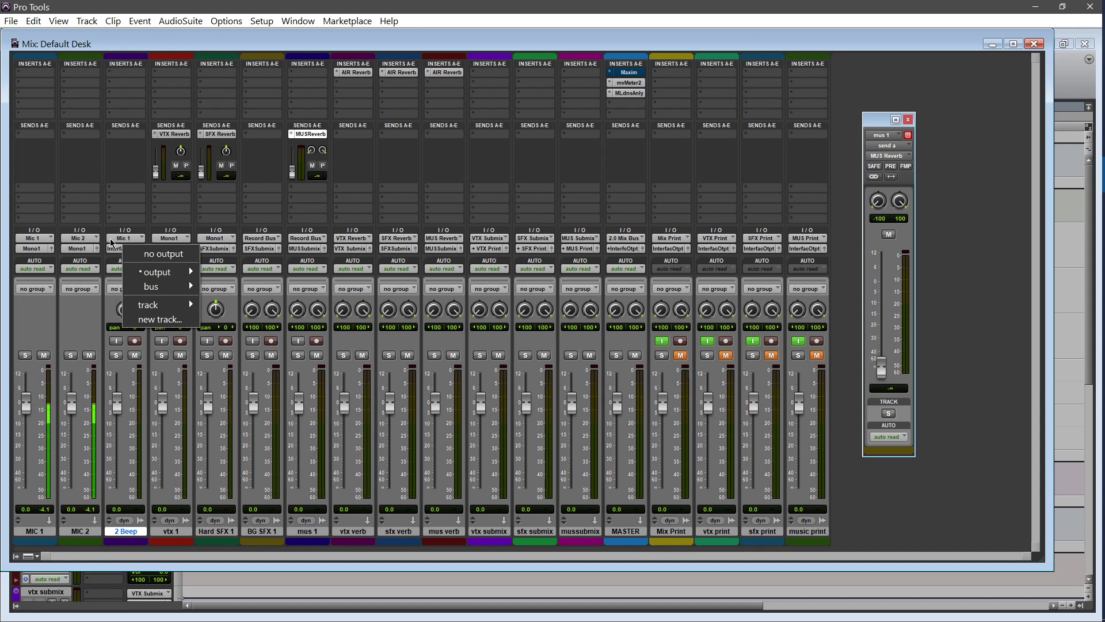
pyautogui.click(130, 161)
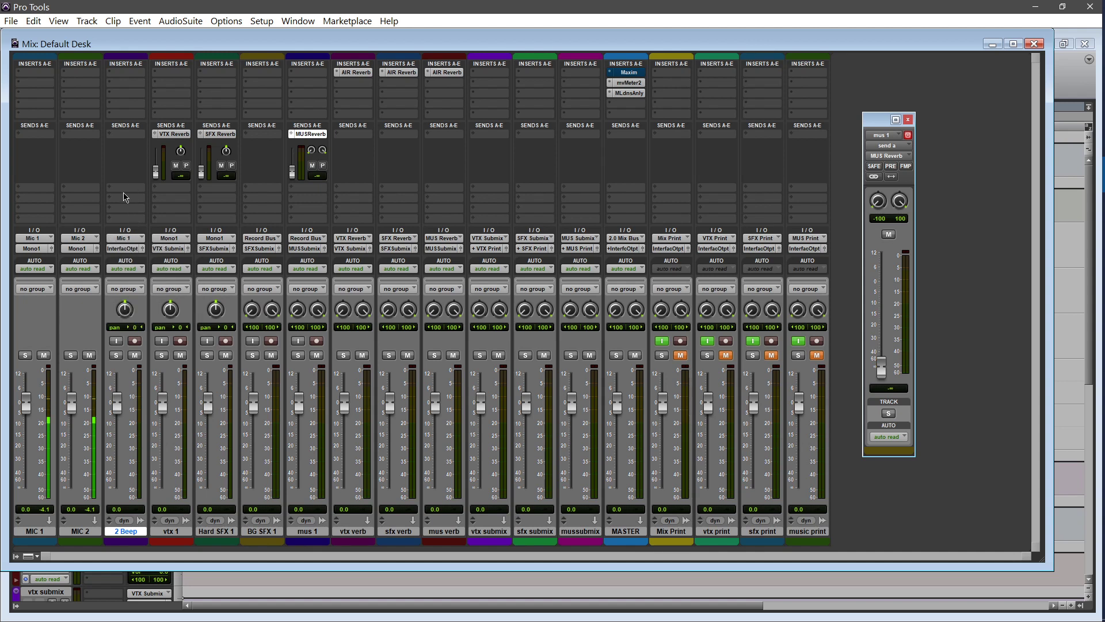
pyautogui.click(127, 252)
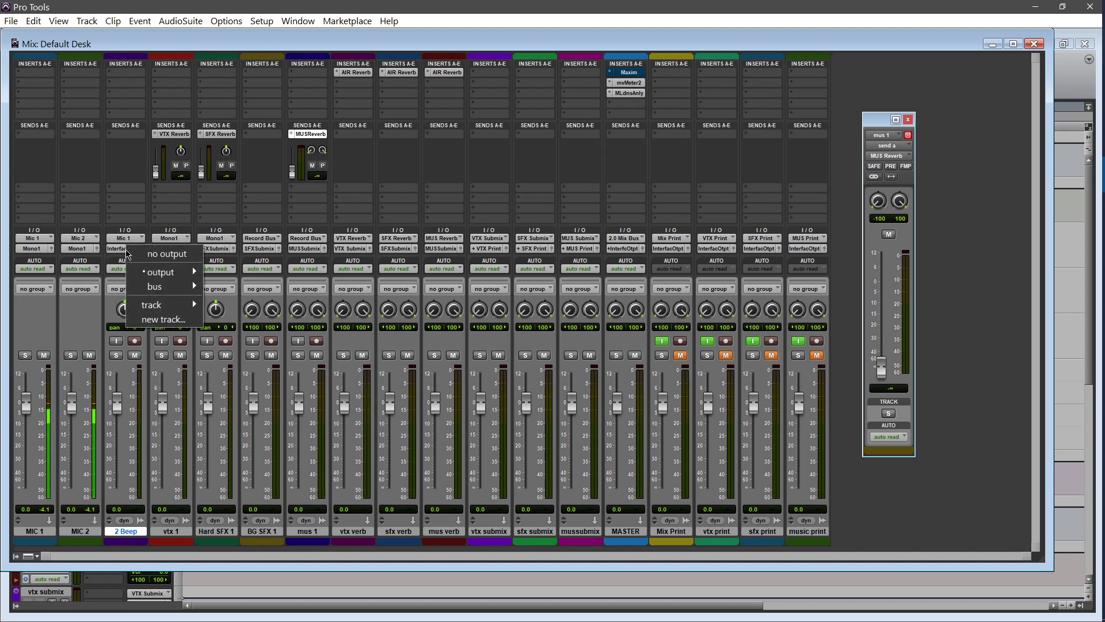
pyautogui.moveTo(164, 286)
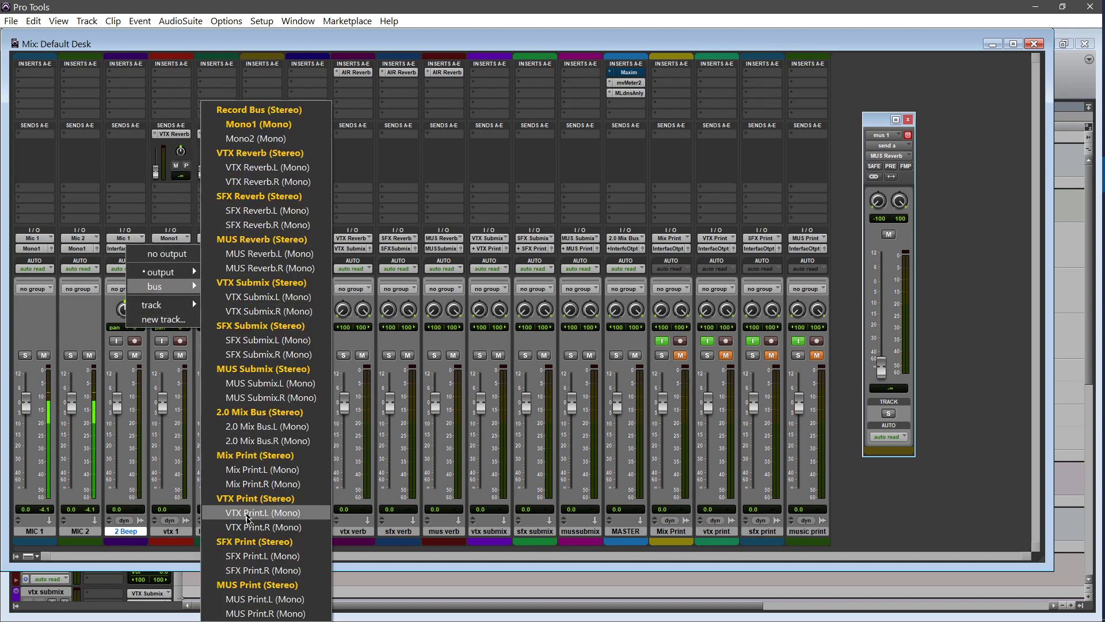
pyautogui.click(251, 458)
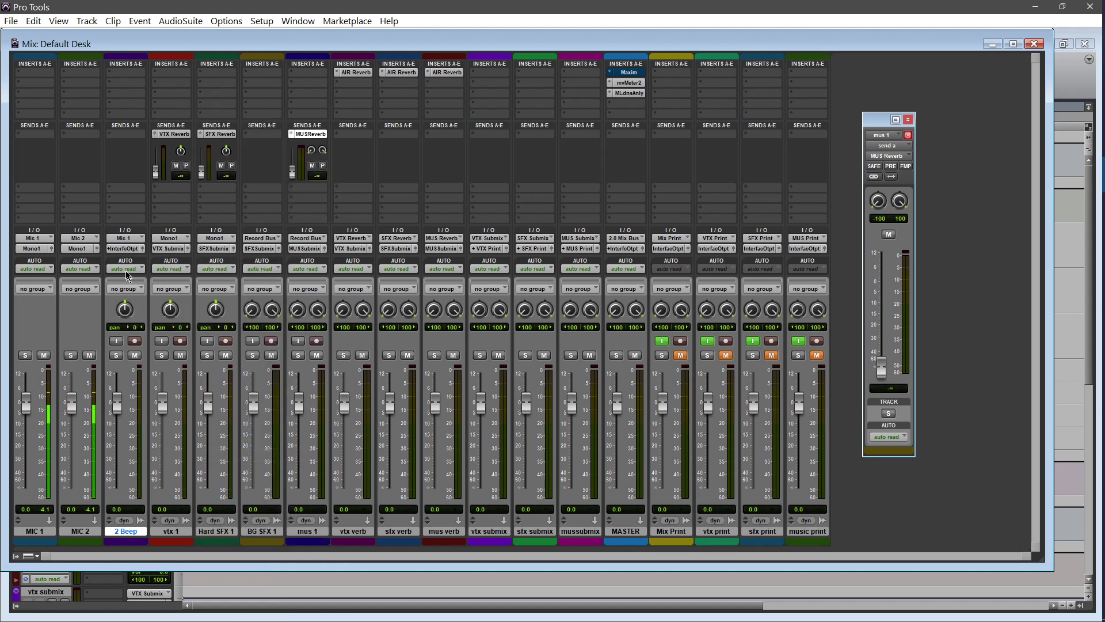
pyautogui.click(127, 249)
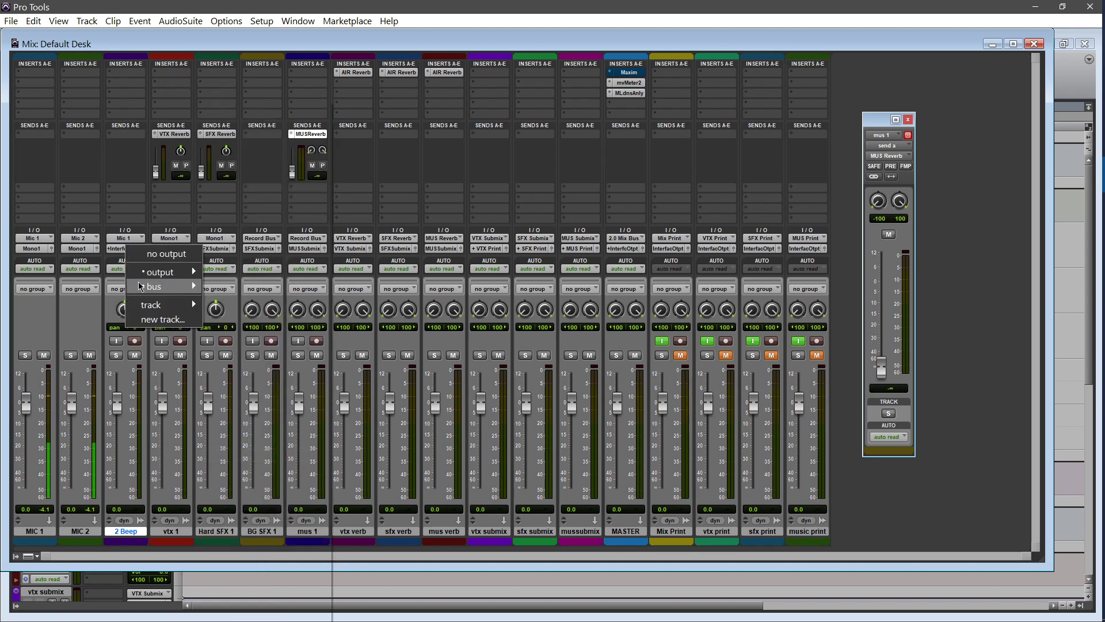
pyautogui.moveTo(147, 286)
pyautogui.click(248, 498)
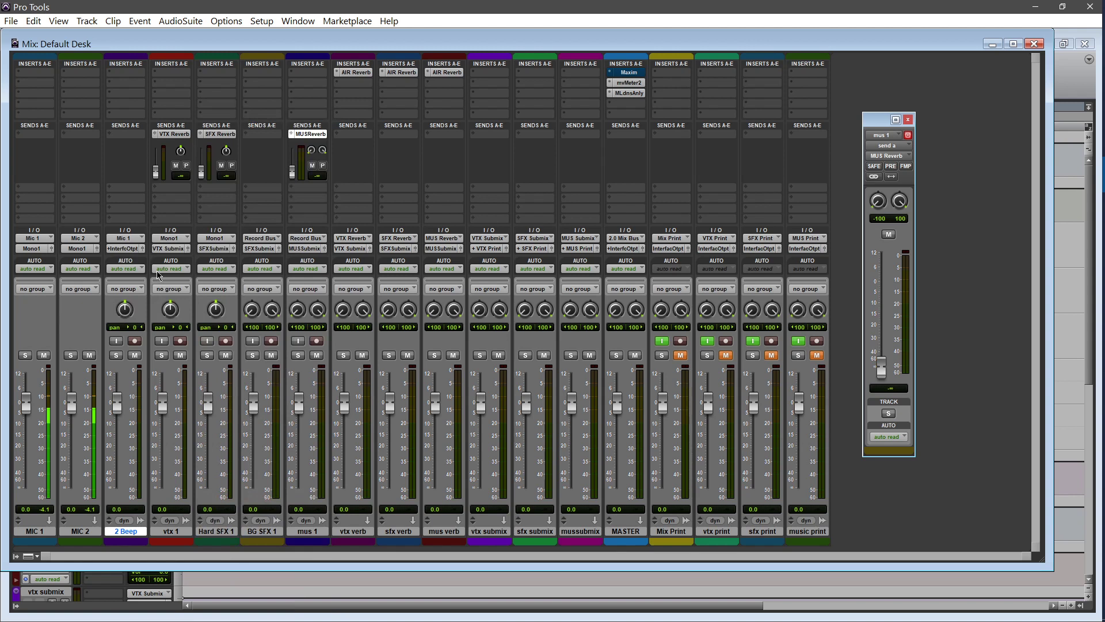
# Add the SFX Print and MUS Print stereo buses as further outputs of the 2 Beep track
pyautogui.click(126, 248)
pyautogui.moveTo(148, 286)
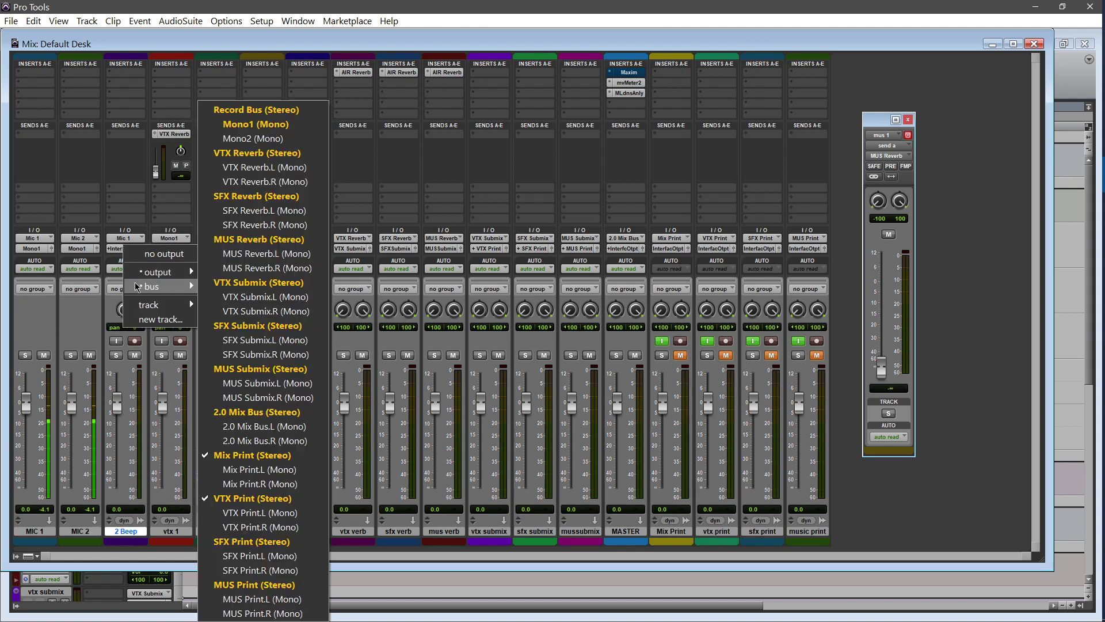
pyautogui.click(253, 541)
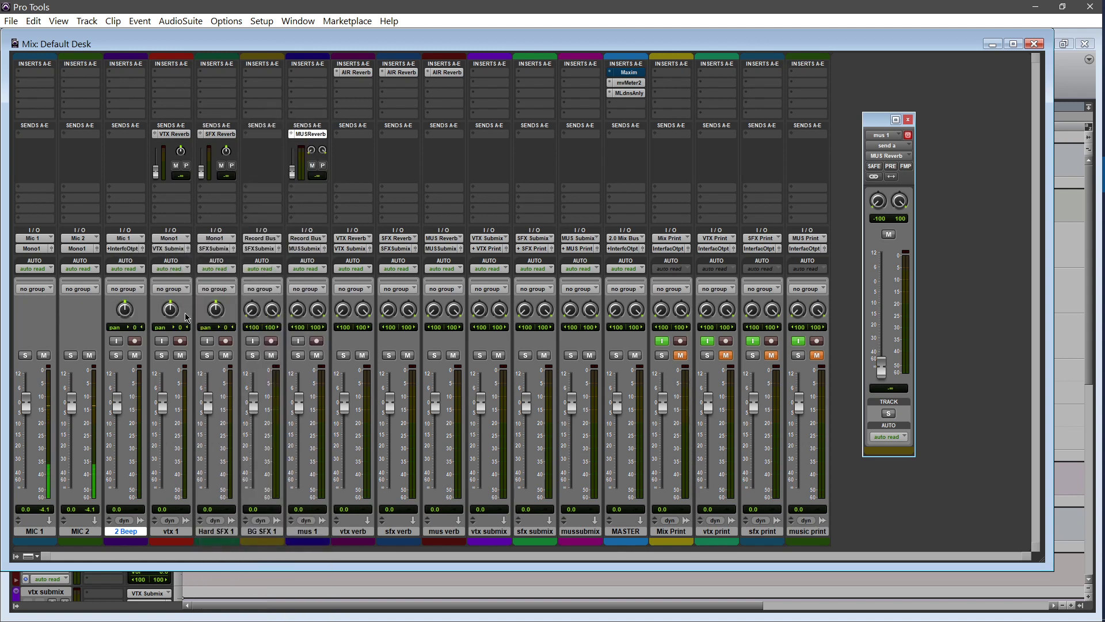
pyautogui.click(115, 249)
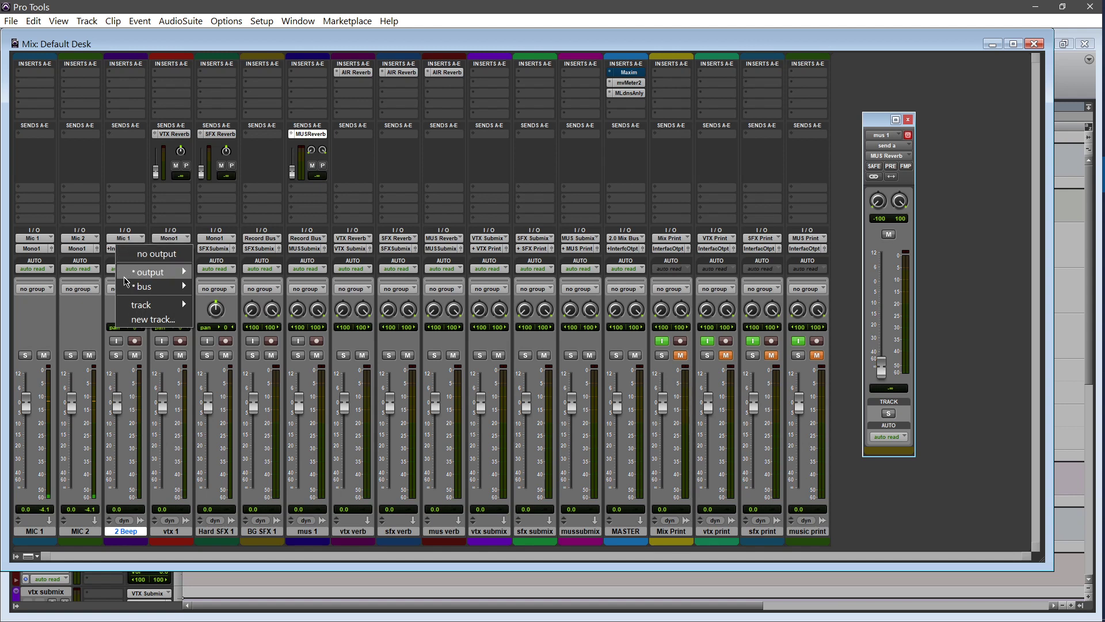
pyautogui.moveTo(127, 286)
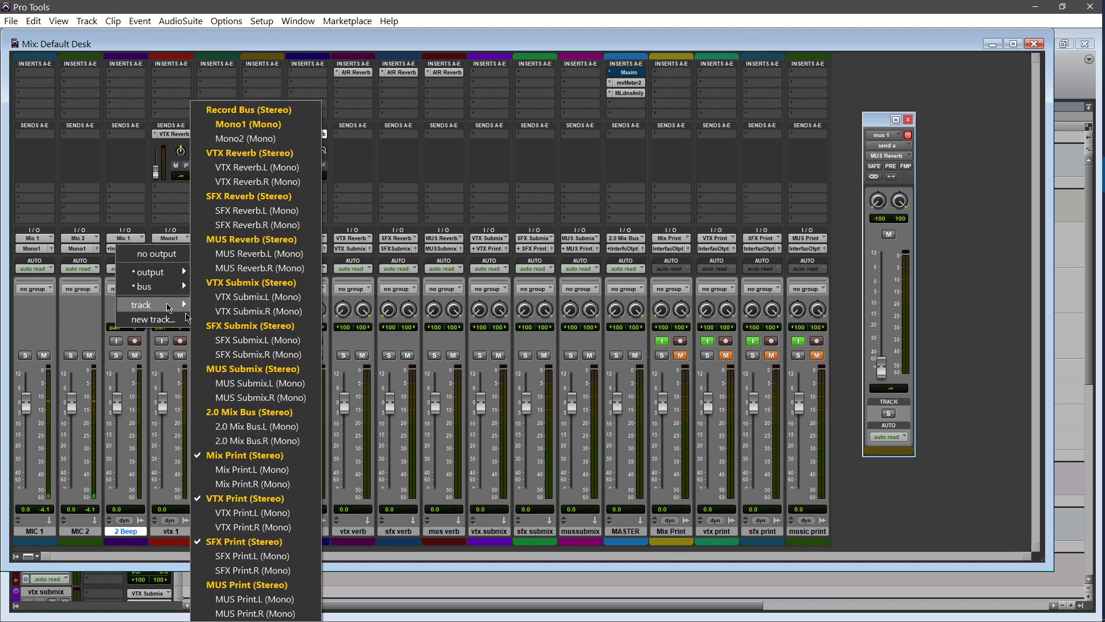
pyautogui.click(248, 585)
pyautogui.click(121, 249)
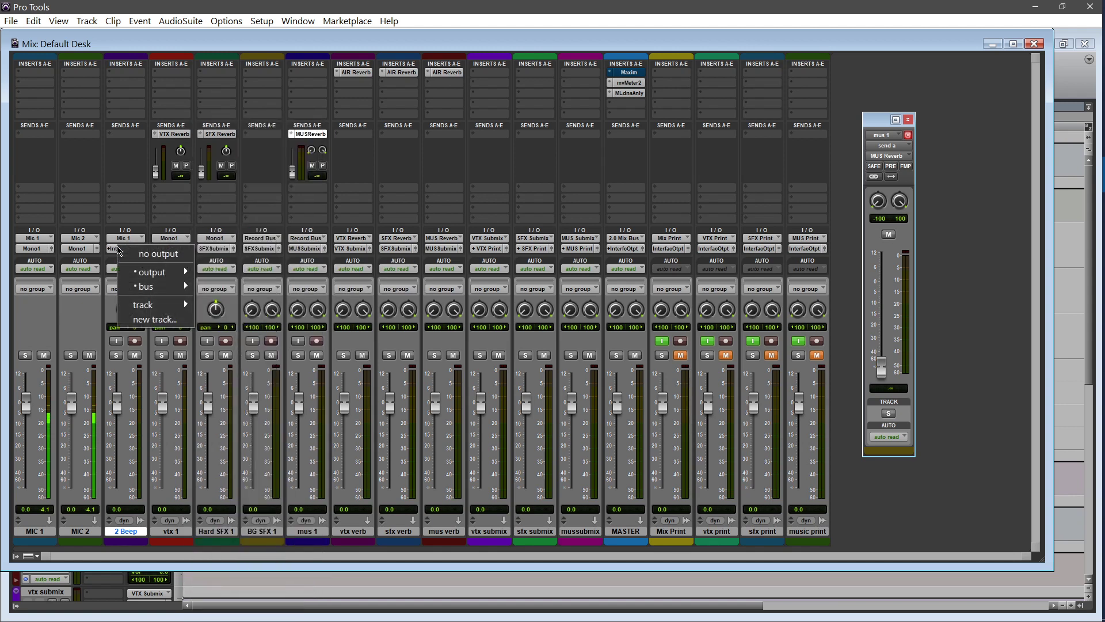
pyautogui.moveTo(133, 292)
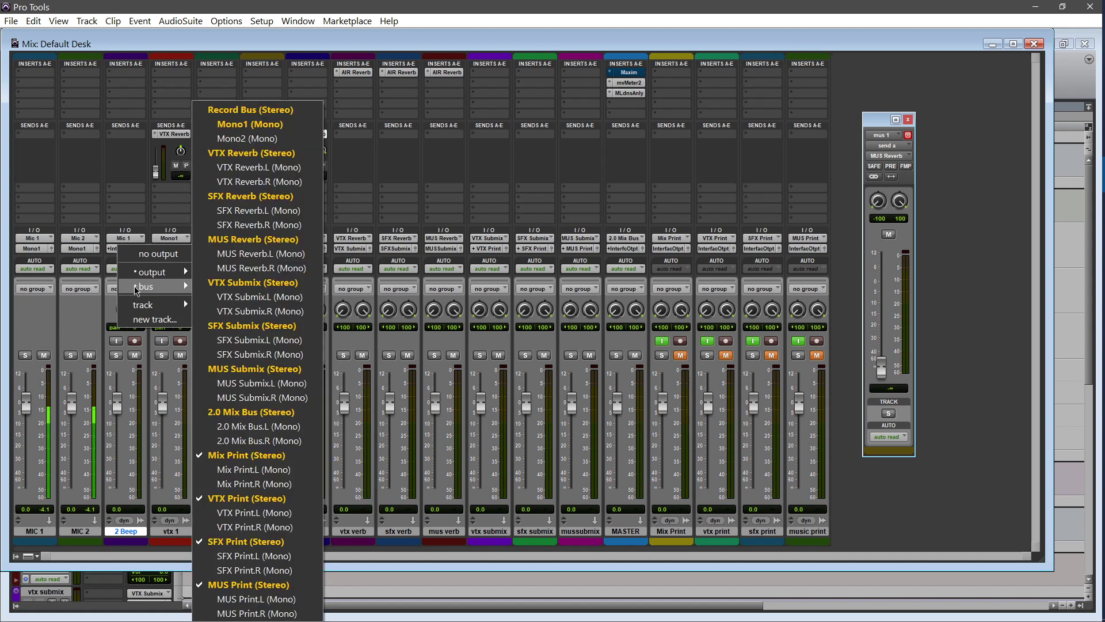
pyautogui.click(122, 166)
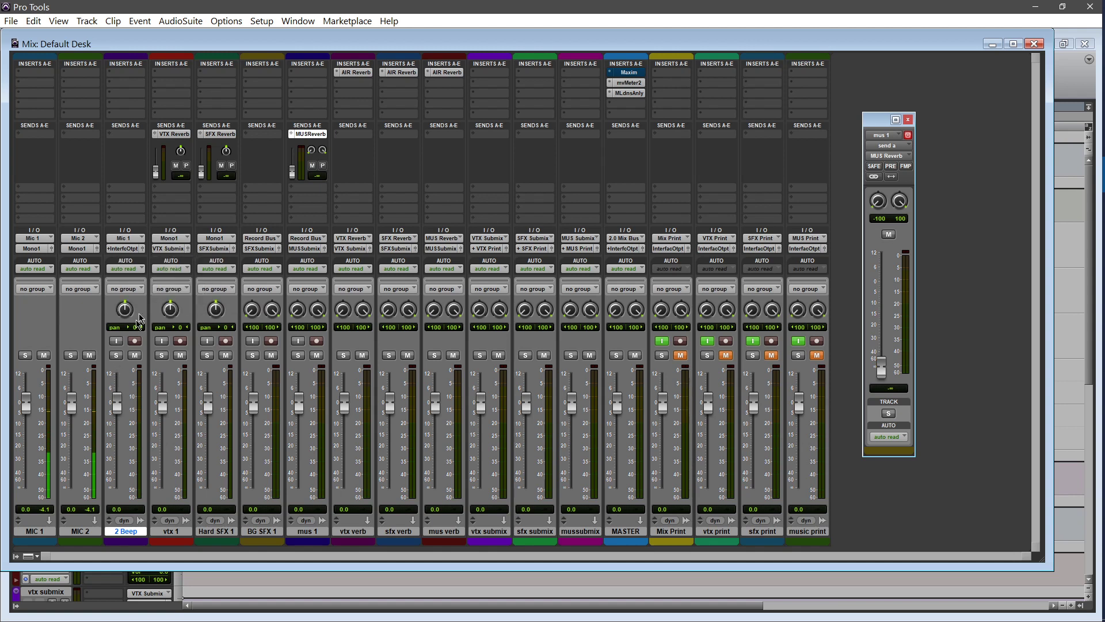
# Switch to the Edit window and move the timeline position to 00:00:58:00
pyautogui.hotkey('ctrl', '=')
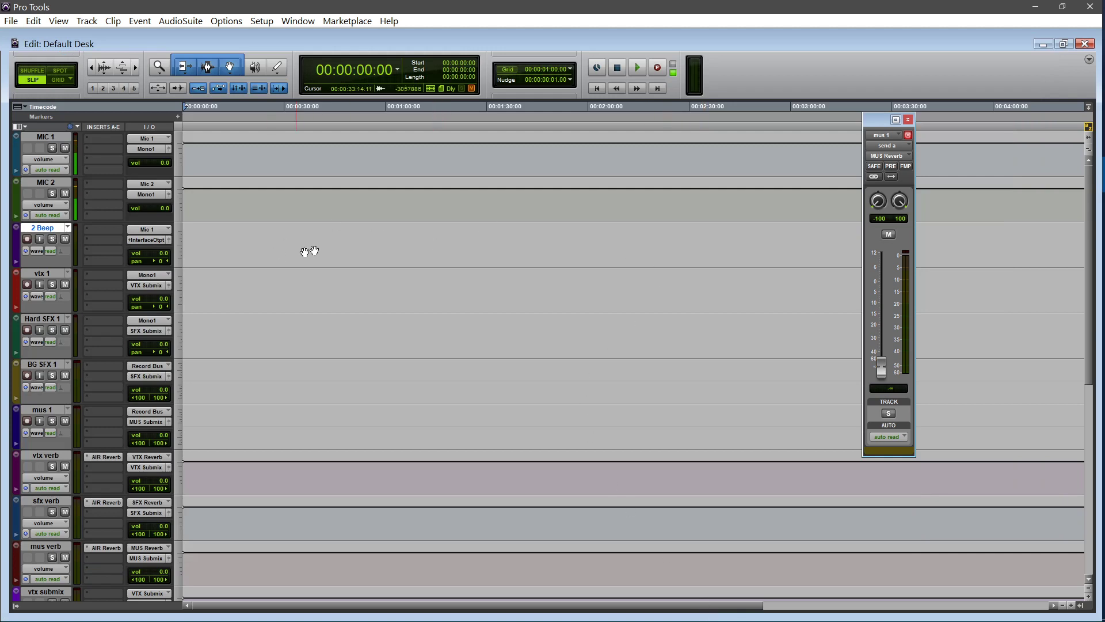
pyautogui.click(398, 244)
pyautogui.click(369, 72)
pyautogui.write('58')
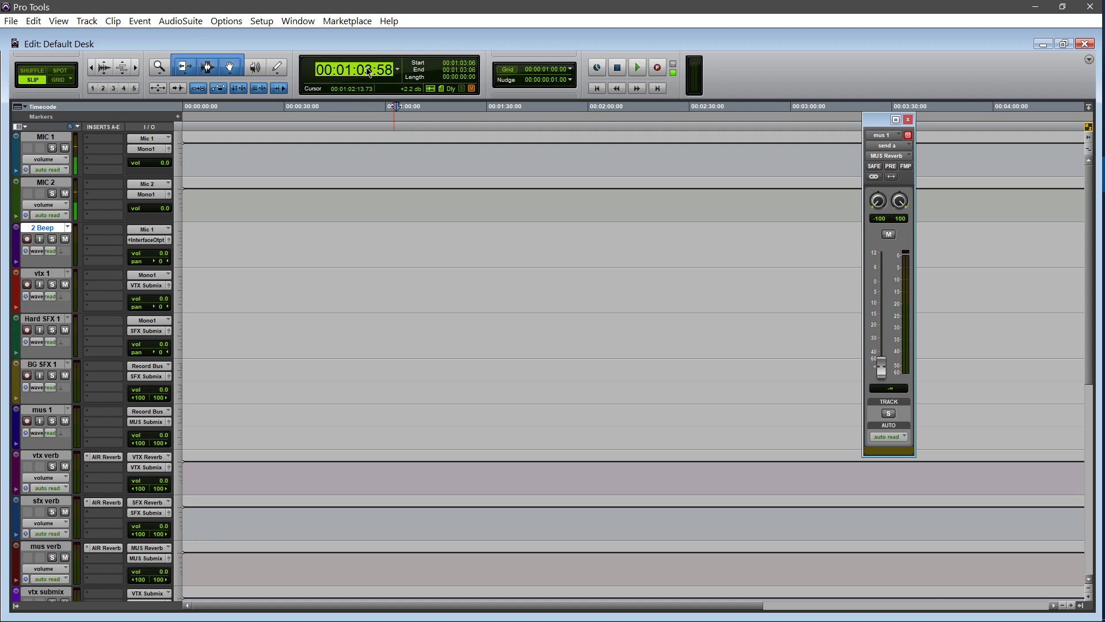
pyautogui.write('00')
pyautogui.write('00')
pyautogui.press('Return')
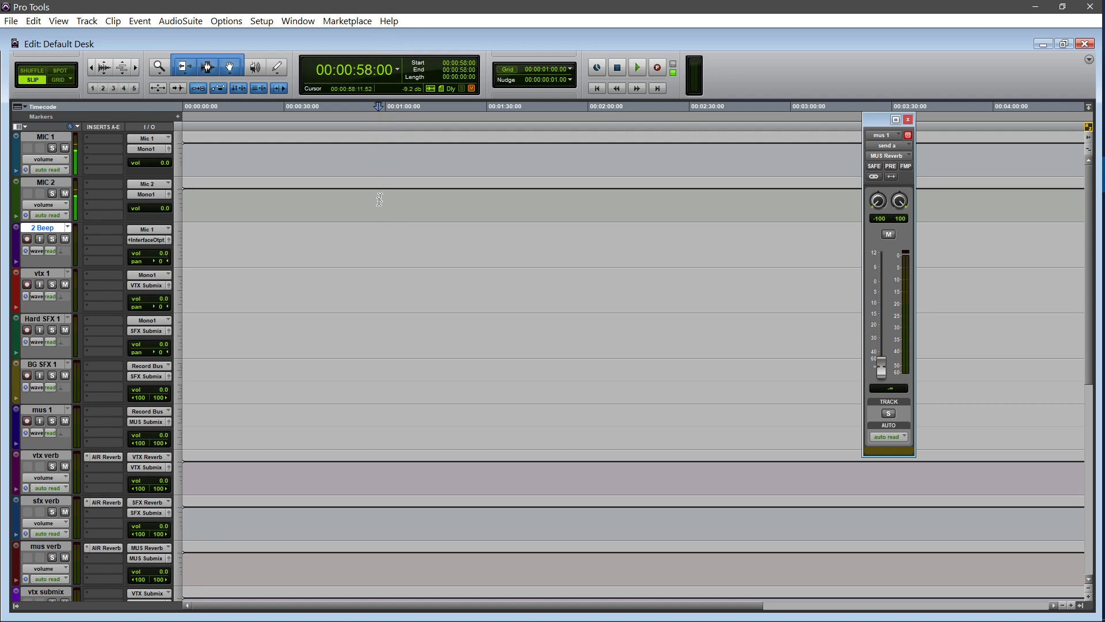
# Select about one second on the 2 Beep track, starting one frame before 00:00:58:00
pyautogui.moveTo(378, 234); pyautogui.dragTo(406, 241)
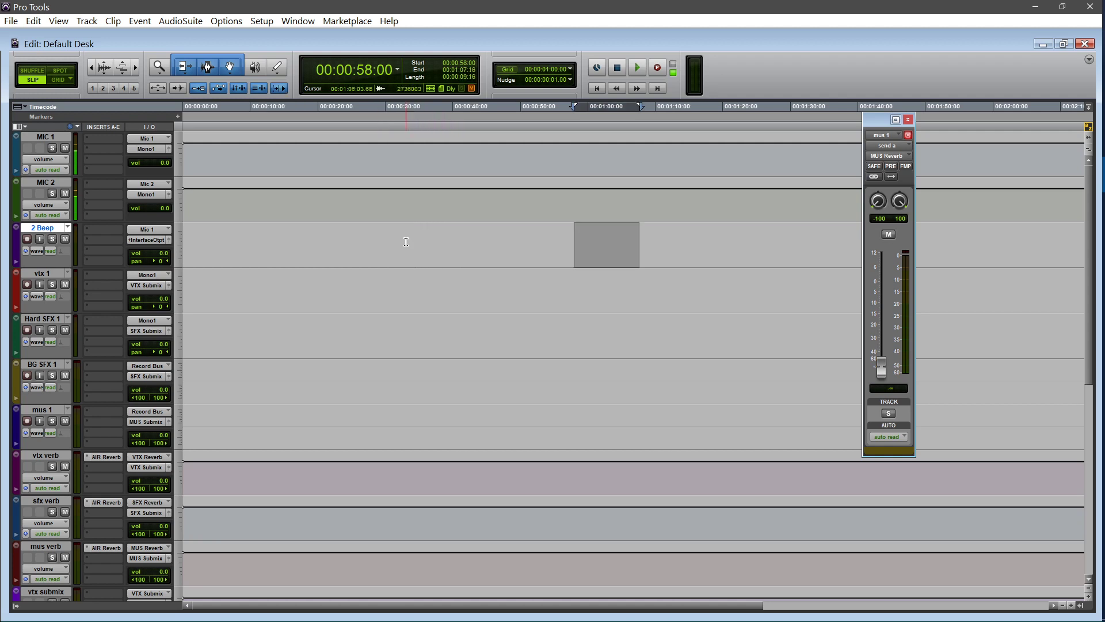
pyautogui.hotkey('ctrl', ']')
pyautogui.hotkey('ctrl', ']')
pyautogui.hotkey('ctrl', ']')
pyautogui.hotkey('ctrl', ']')
pyautogui.hotkey('ctrl', ']')
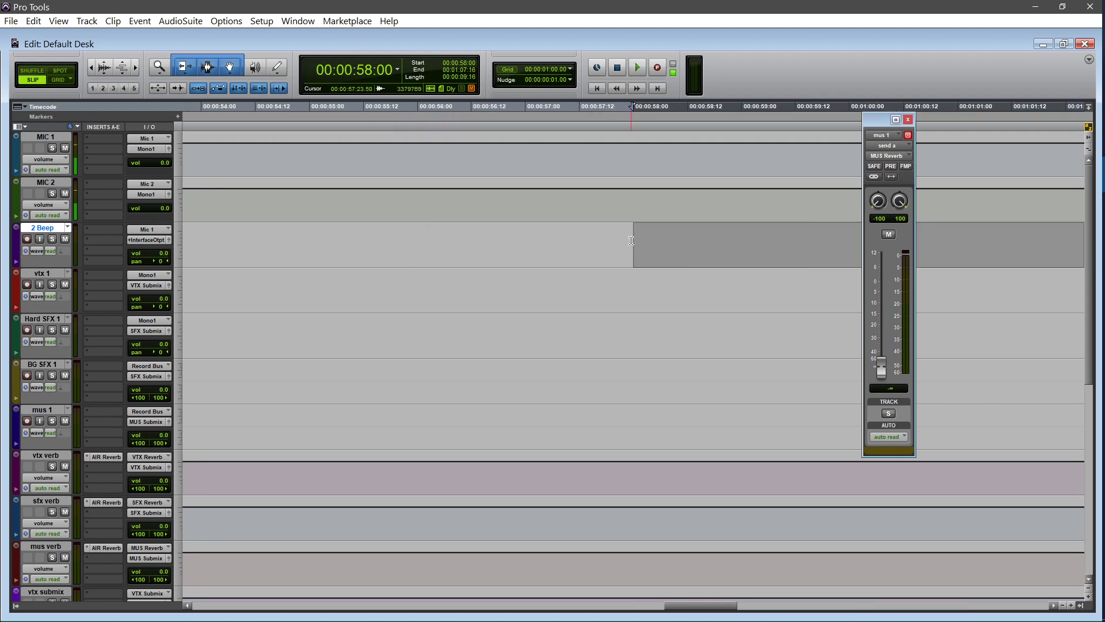
pyautogui.click(632, 241)
pyautogui.moveTo(632, 241); pyautogui.dragTo(743, 241)
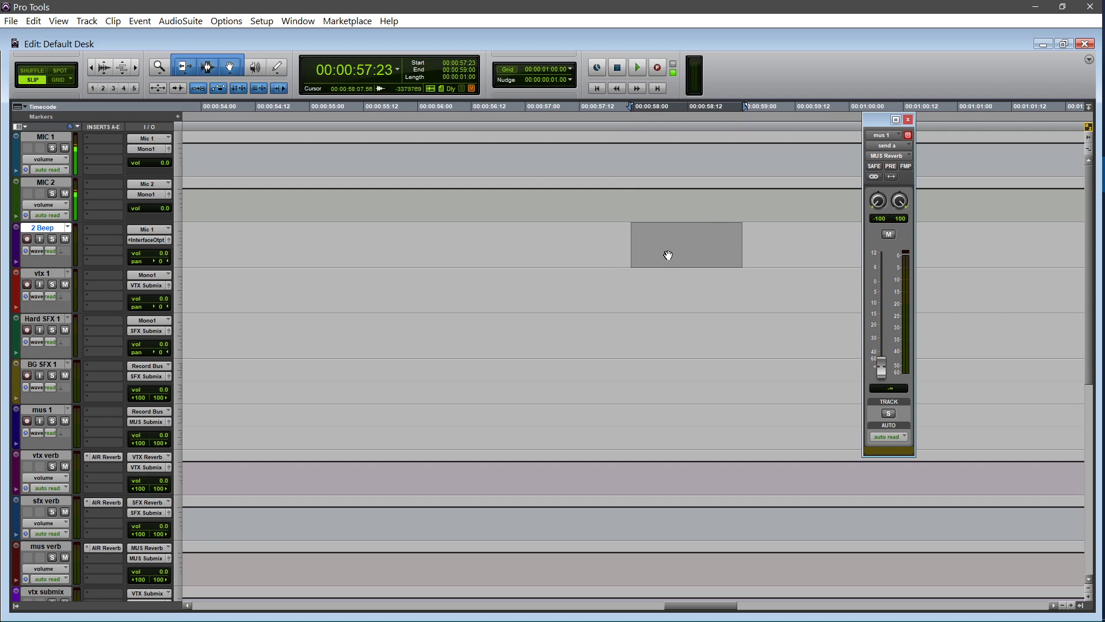
# Render a tone into the 2 Beep selection with the AudioSuite Signal Generator and play it back
pyautogui.click(193, 20)
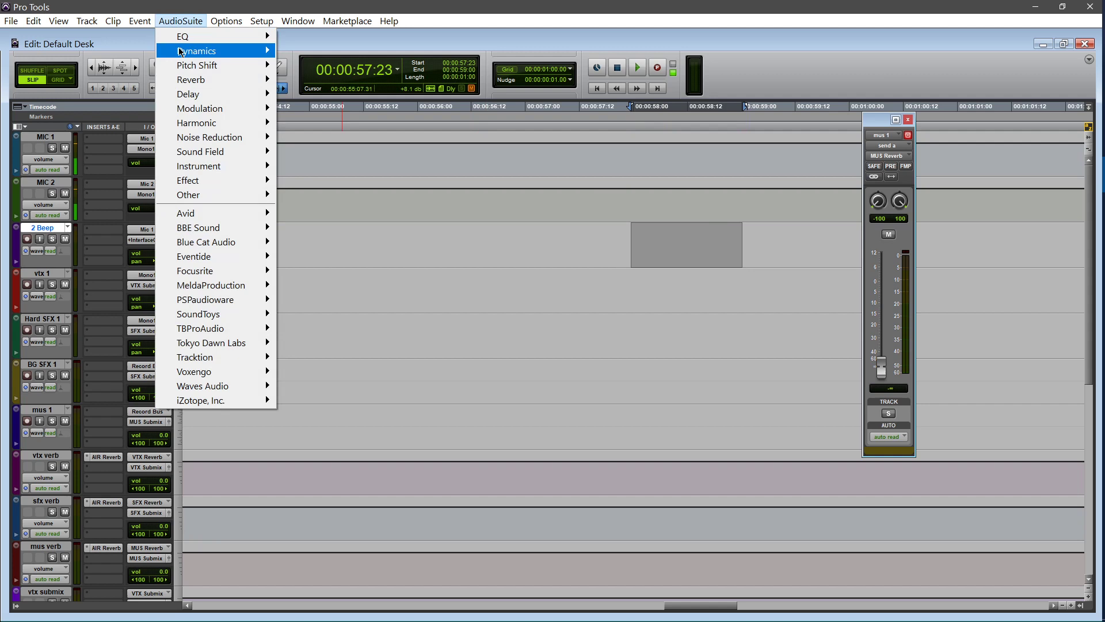
pyautogui.moveTo(205, 201)
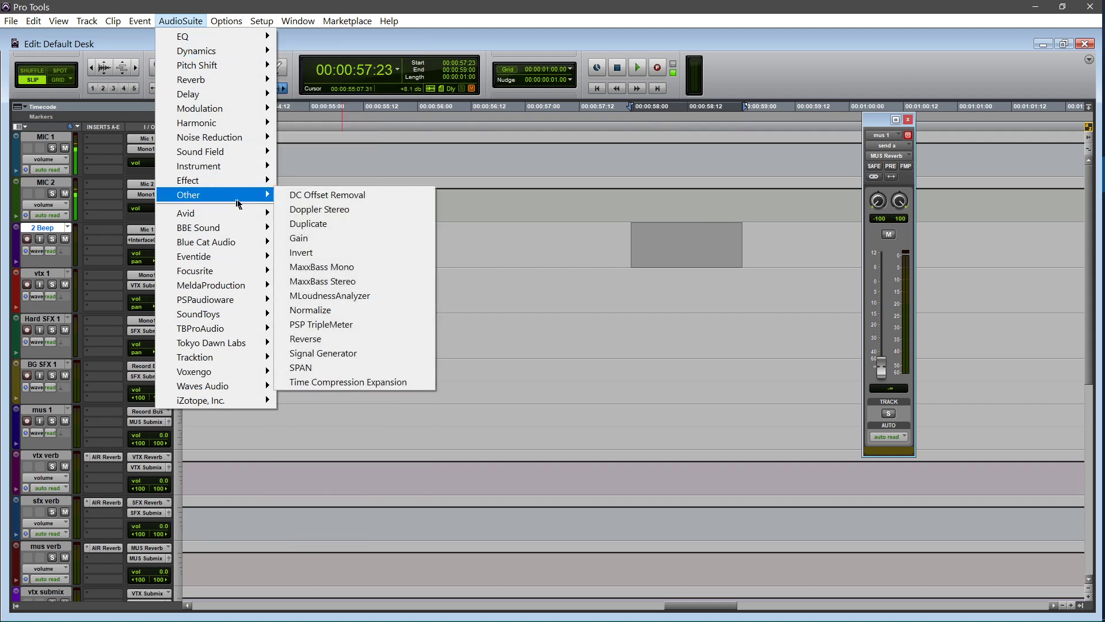
pyautogui.click(335, 353)
pyautogui.click(249, 170)
pyautogui.click(271, 49)
pyautogui.press('space')
pyautogui.press('space')
# Split the generated tone clip on the 2 Beep track at 00:00:58:00
pyautogui.click(587, 241)
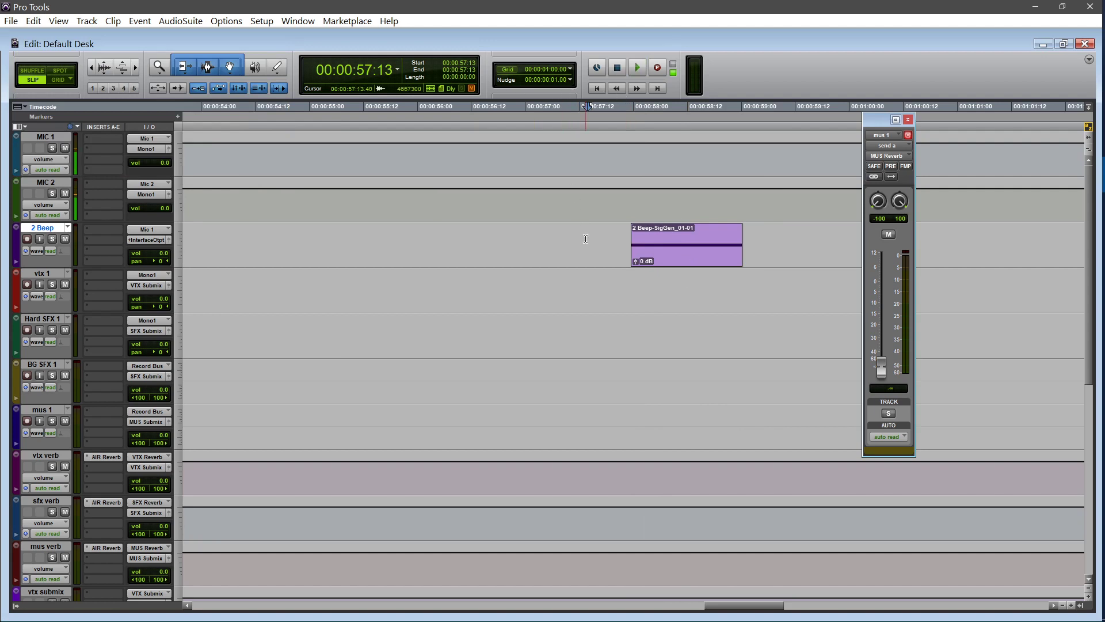
pyautogui.press('Tab')
pyautogui.press('Tab')
pyautogui.hotkey('ctrl', ']')
pyautogui.hotkey('ctrl', ']')
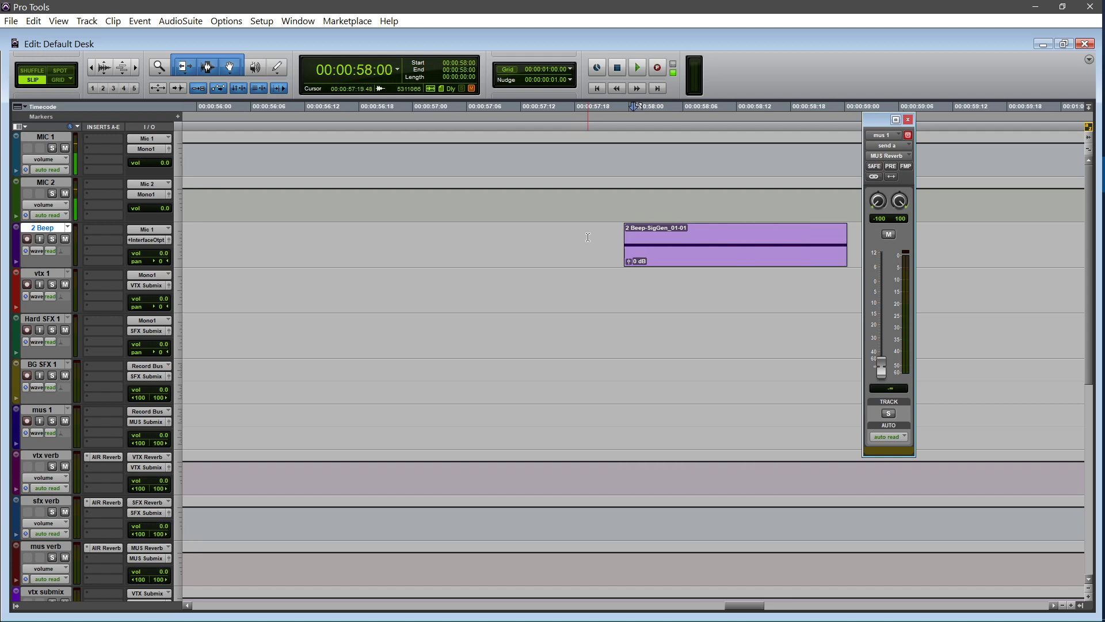
pyautogui.hotkey('ctrl', 'e')
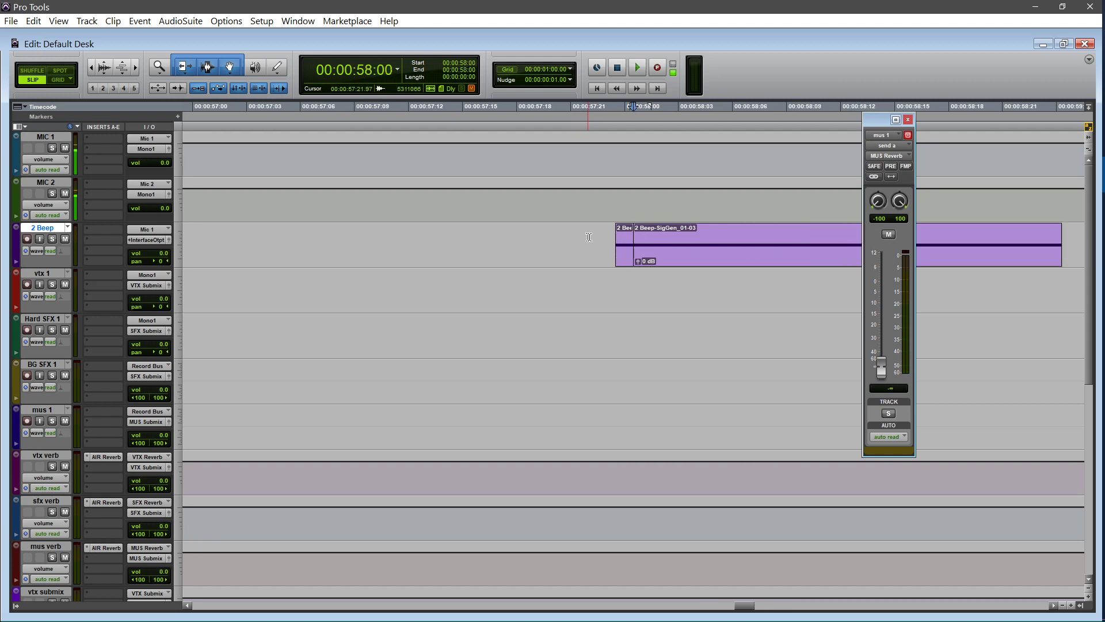
# Lower the clip gain of the 2 Beep section after 00:00:58:00 to silence
pyautogui.doubleClick(676, 255)
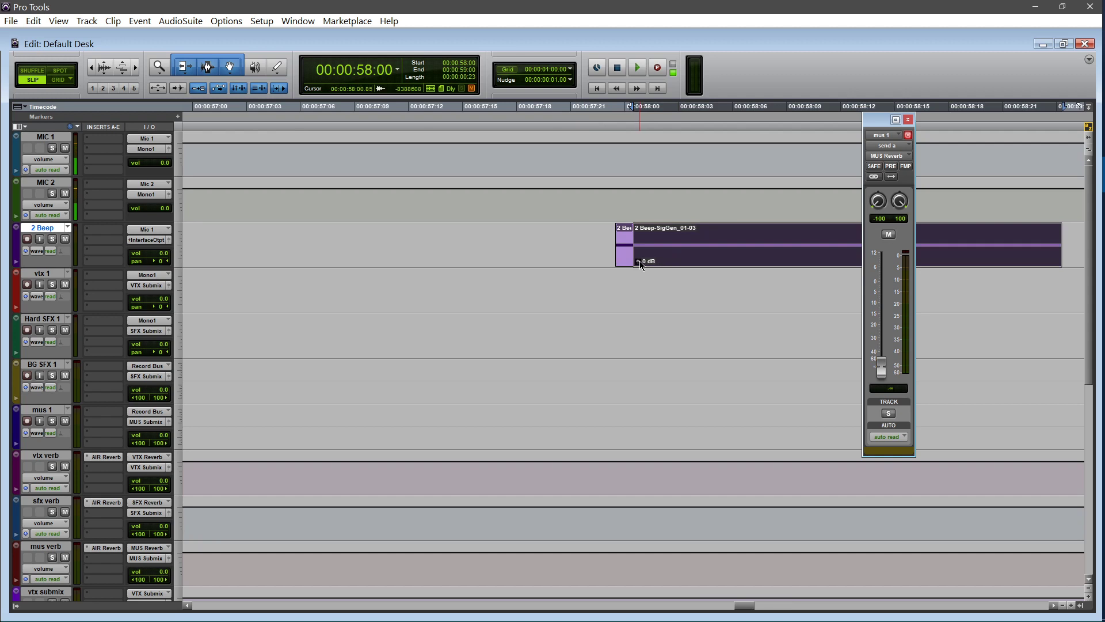
pyautogui.click(605, 237)
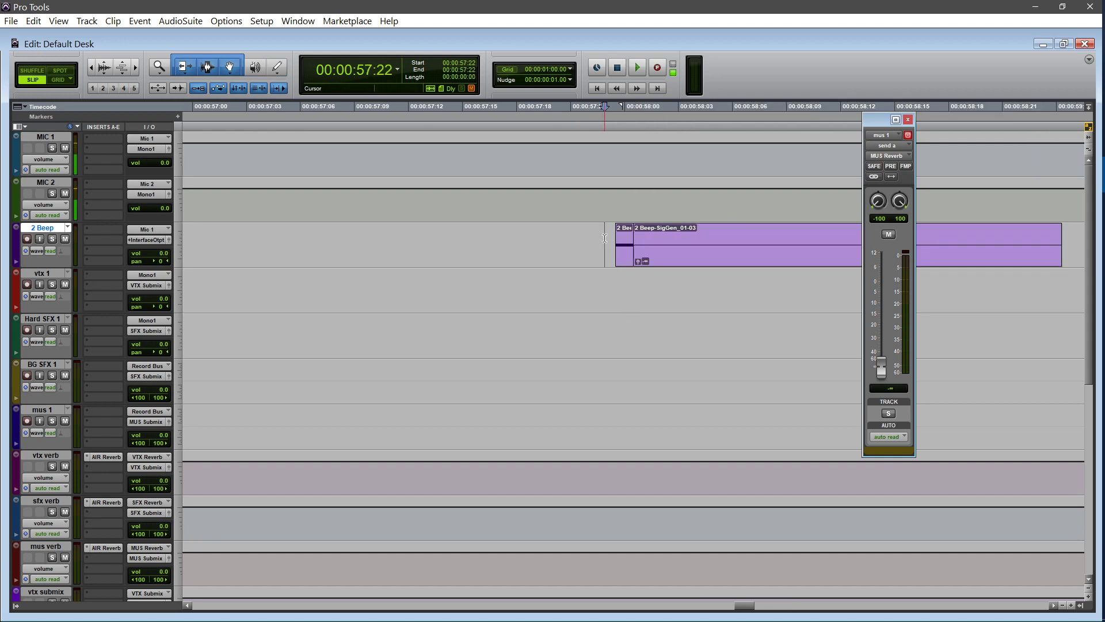
pyautogui.hotkey('ctrl', '[')
pyautogui.hotkey('ctrl', '[')
pyautogui.hotkey('ctrl', '[')
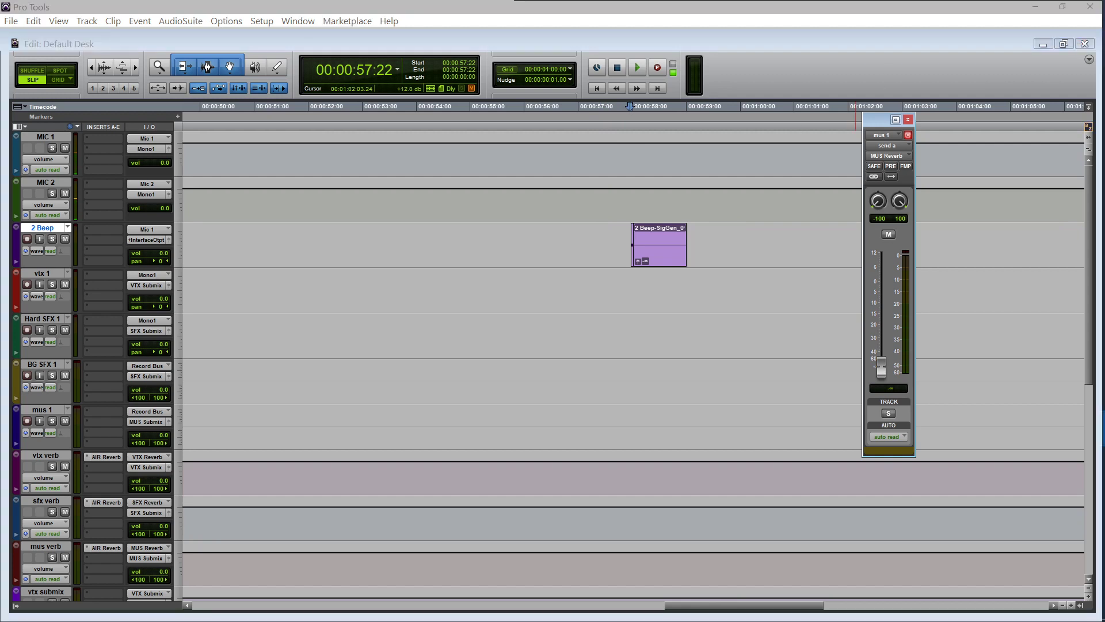
# Play back the edited tone on the 2 Beep track from shortly before 00:00:58:00
pyautogui.click(610, 242)
pyautogui.press('space')
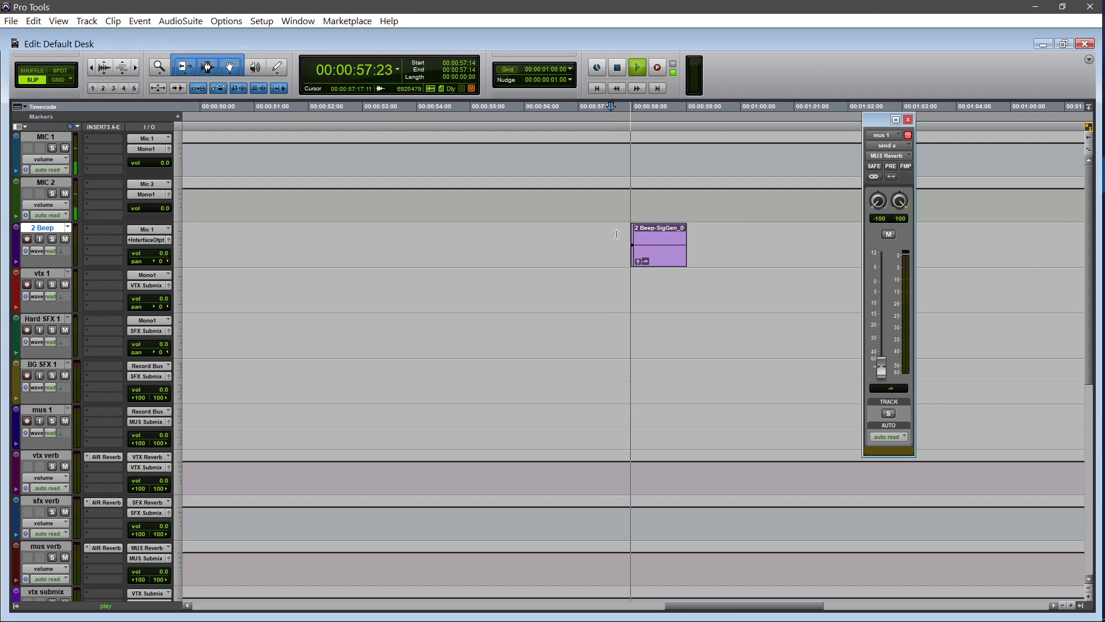
pyautogui.press('space')
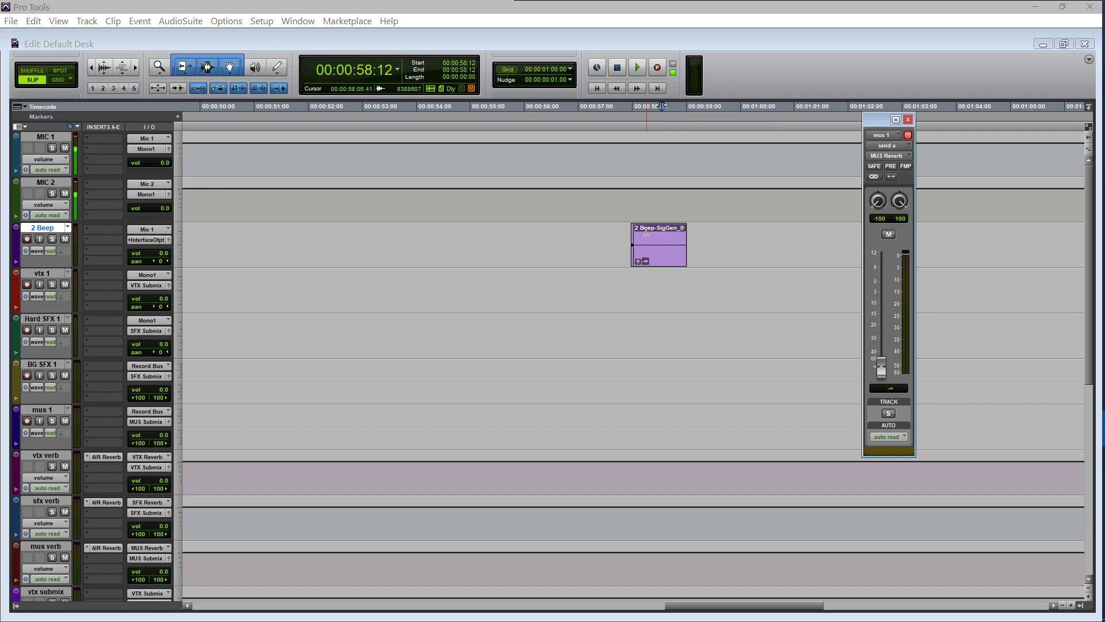
# Select both tone clip sections on the 2 Beep track and close the floating mus 1 send window
pyautogui.click(604, 241)
pyautogui.hotkey('ctrl', ']')
pyautogui.hotkey('ctrl', ']')
pyautogui.hotkey('ctrl', ']')
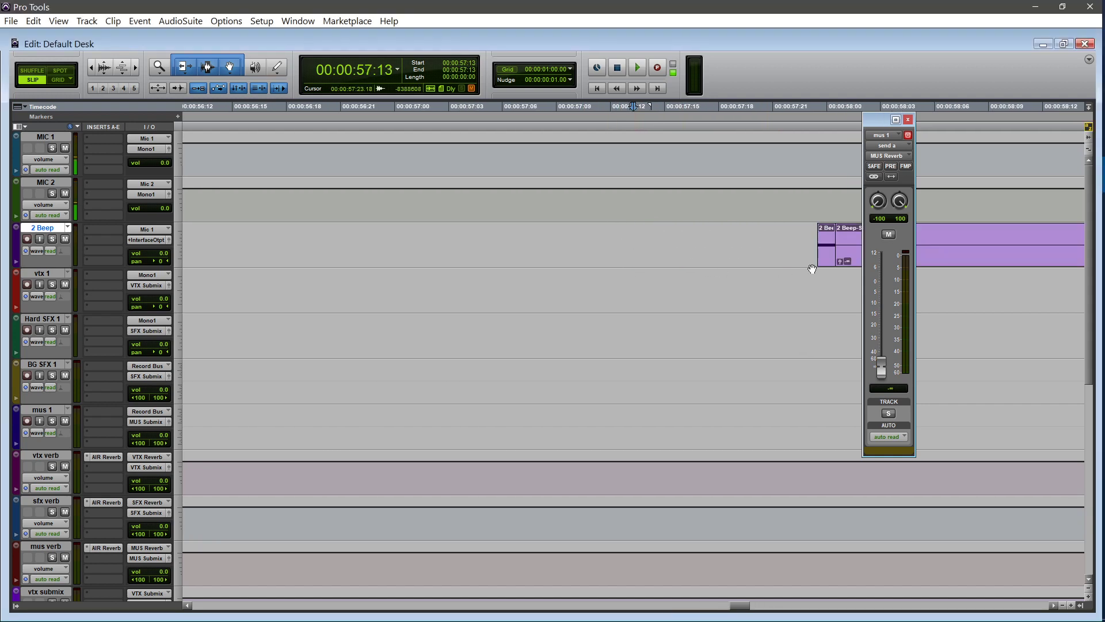
pyautogui.click(847, 253)
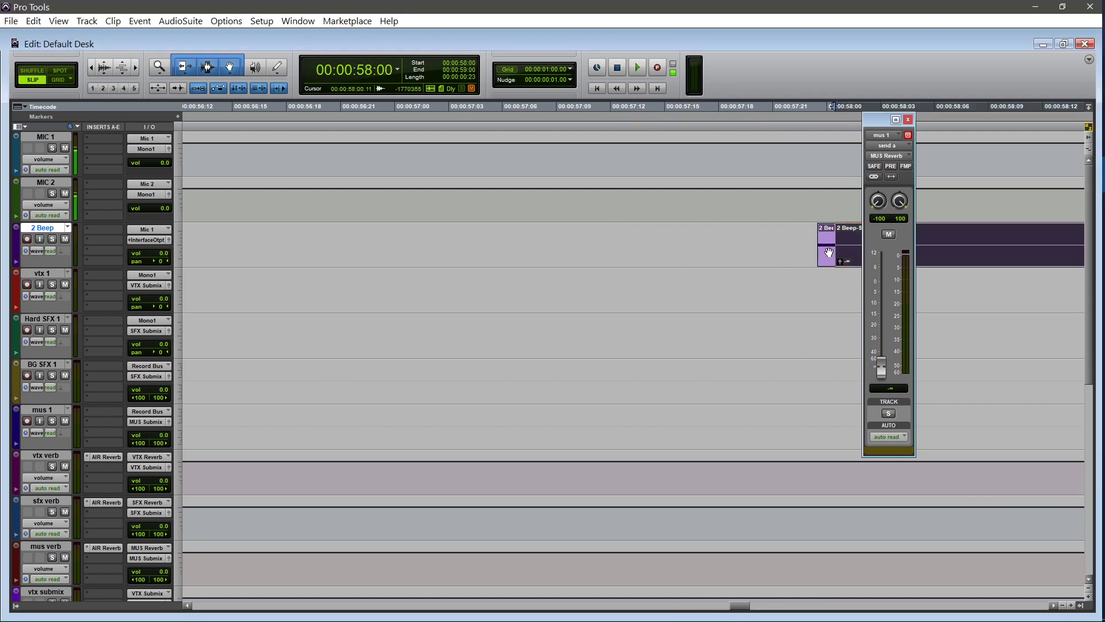
pyautogui.keyDown('shift'); pyautogui.click(821, 257); pyautogui.keyUp('shift')
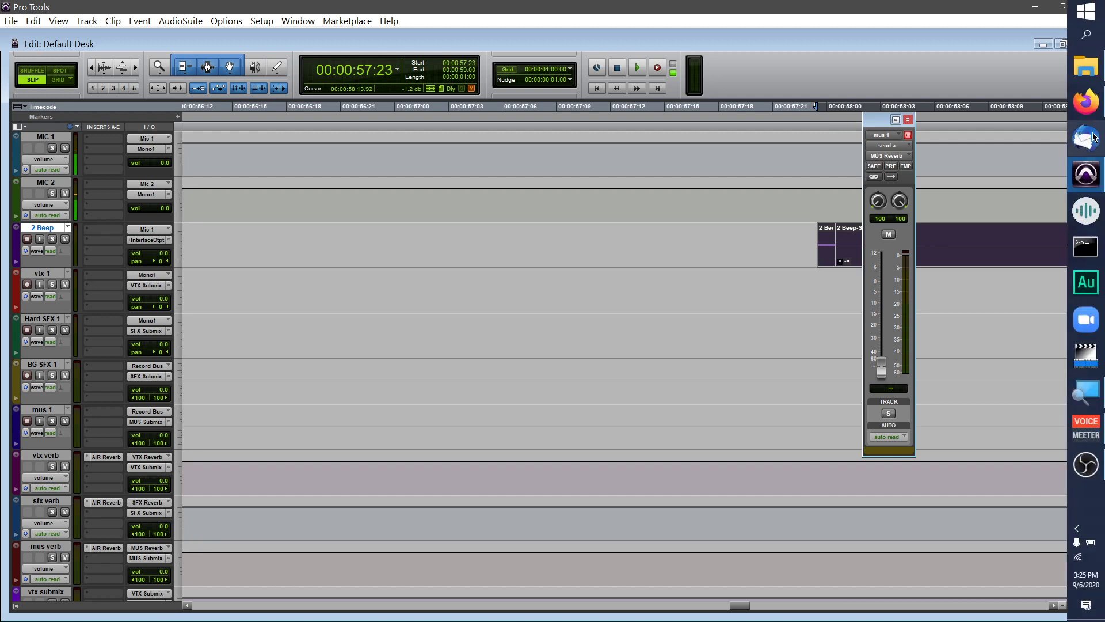
pyautogui.click(1080, 130)
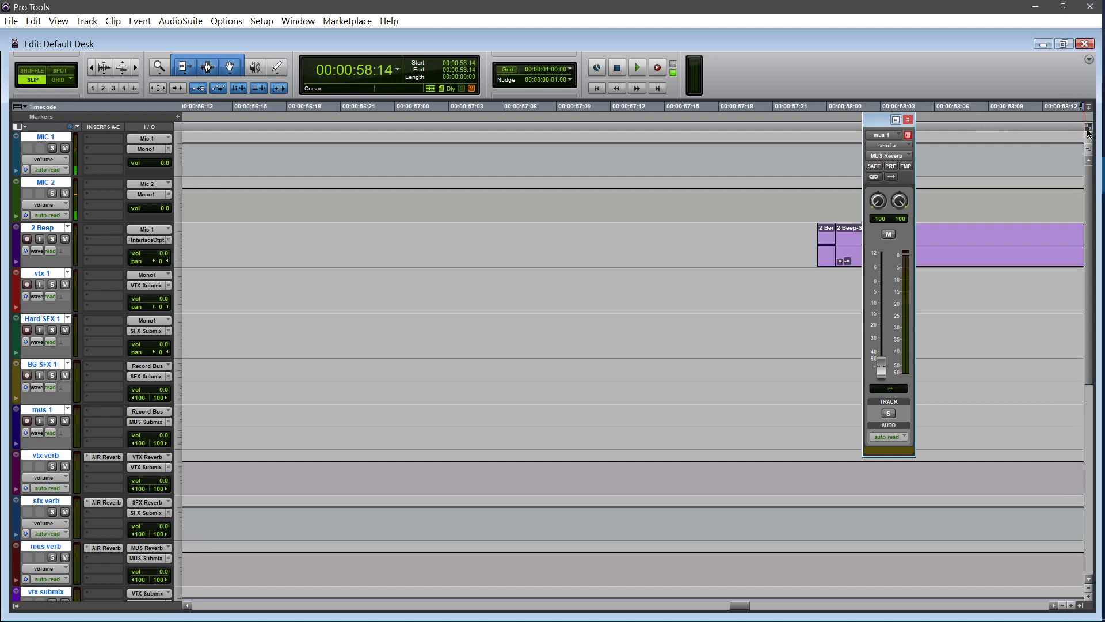
pyautogui.click(908, 119)
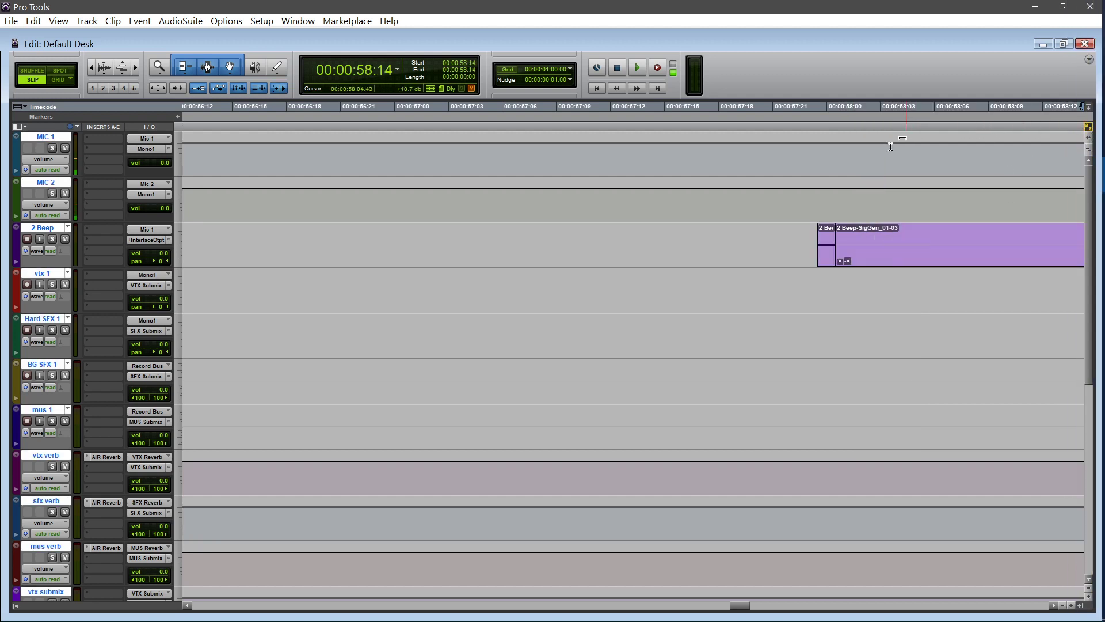
pyautogui.click(113, 22)
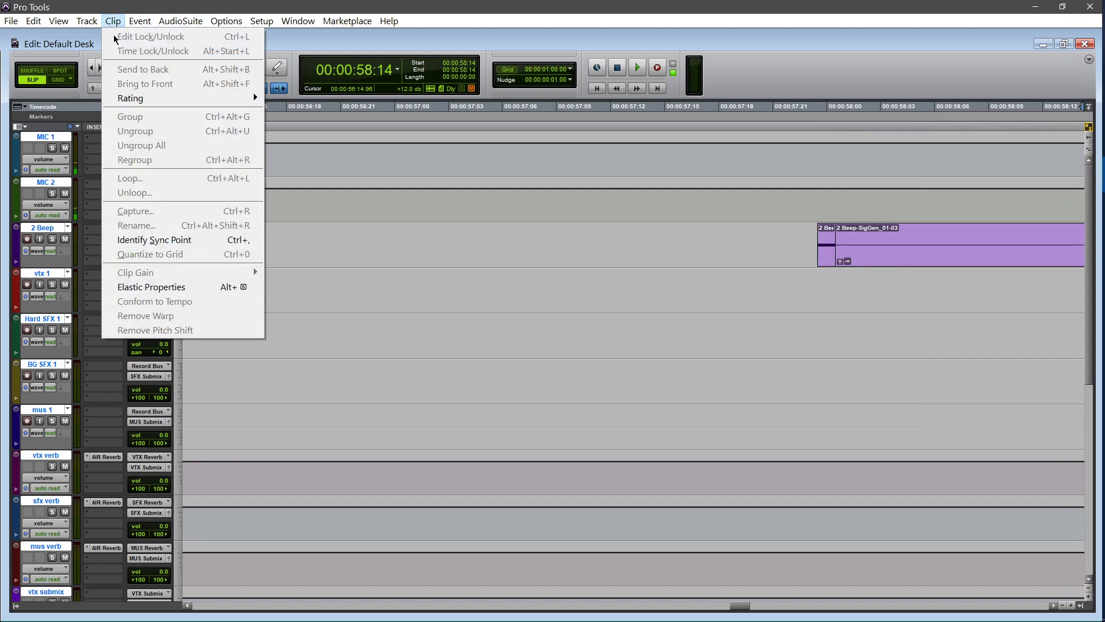
pyautogui.click(450, 247)
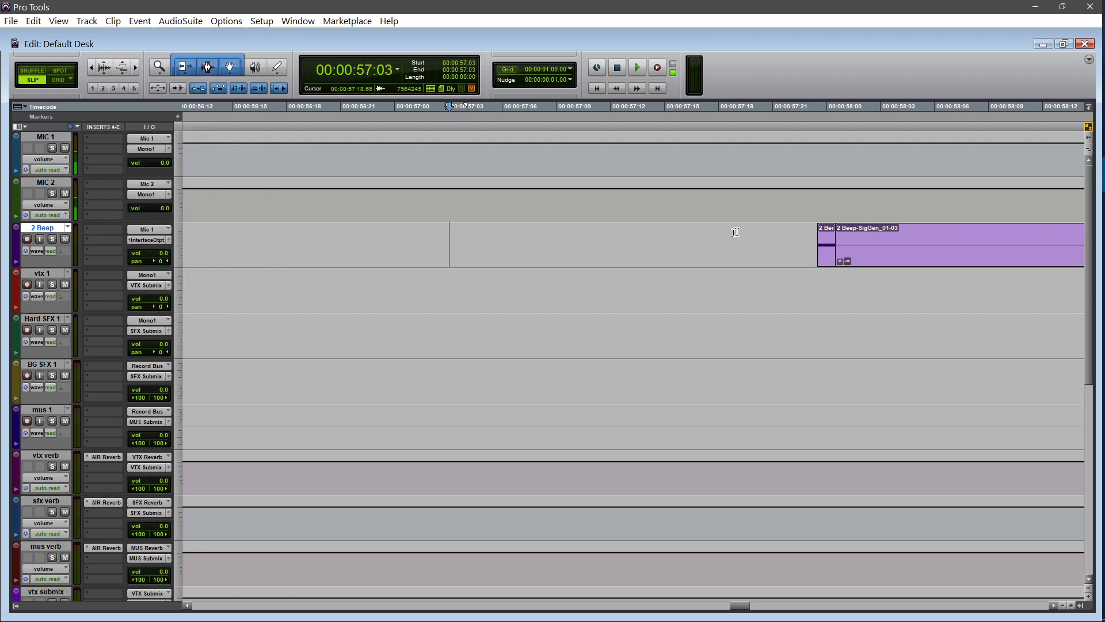
pyautogui.click(829, 267)
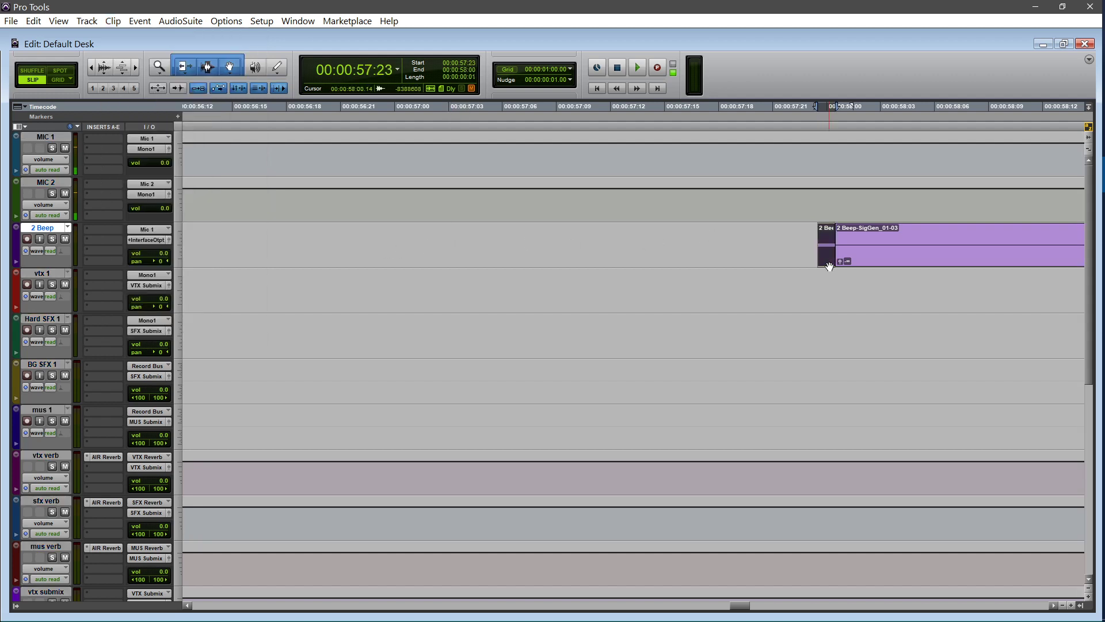
pyautogui.keyDown('shift'); pyautogui.click(918, 265); pyautogui.keyUp('shift')
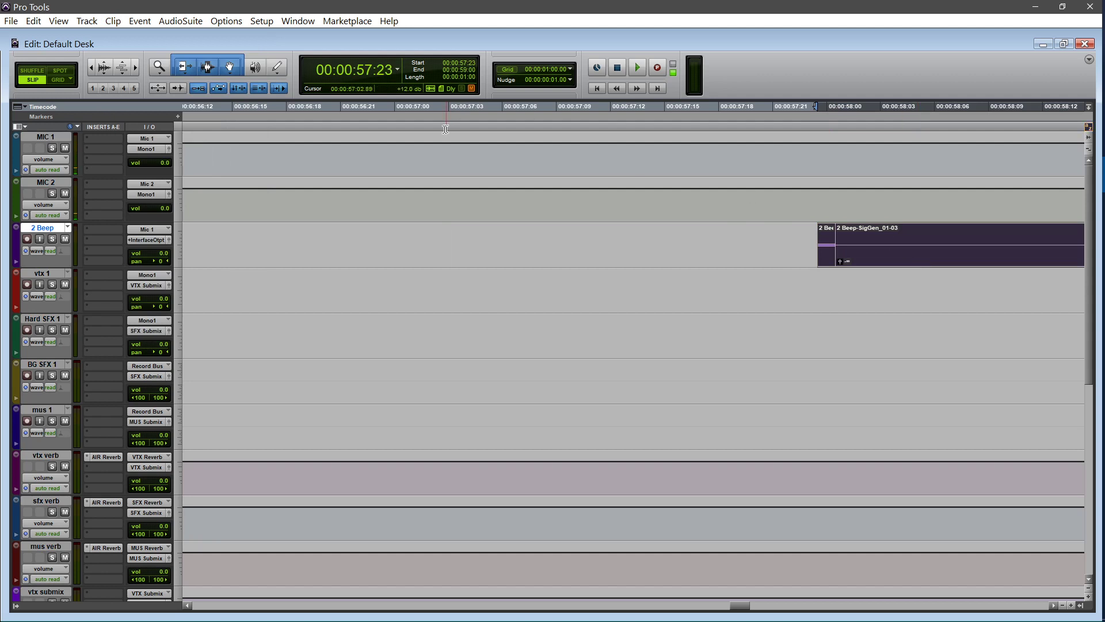
pyautogui.click(112, 21)
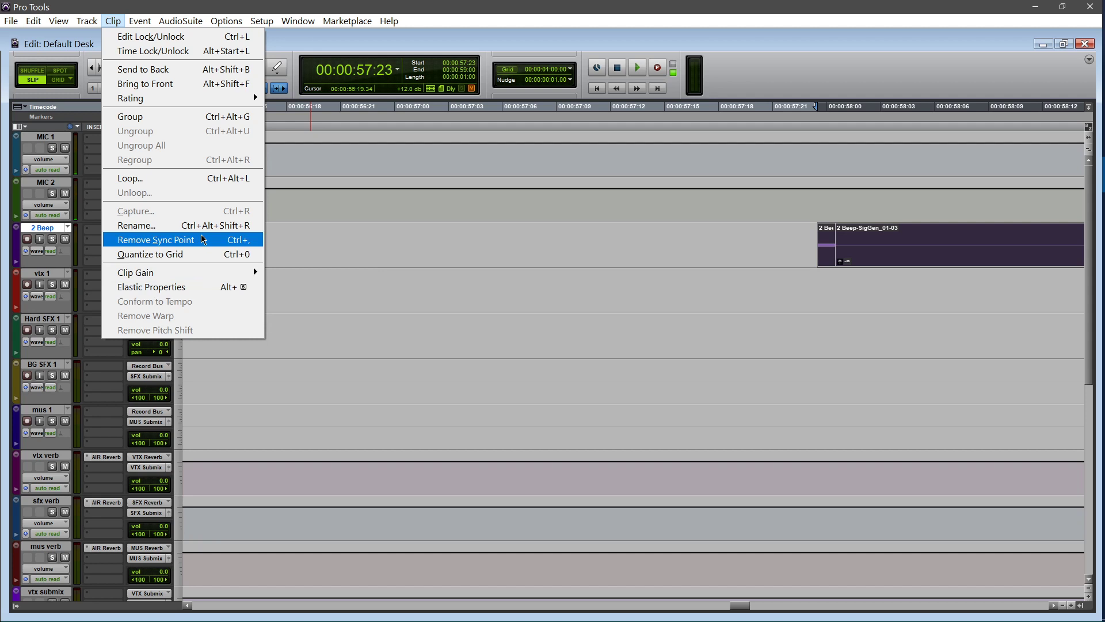
pyautogui.click(350, 231)
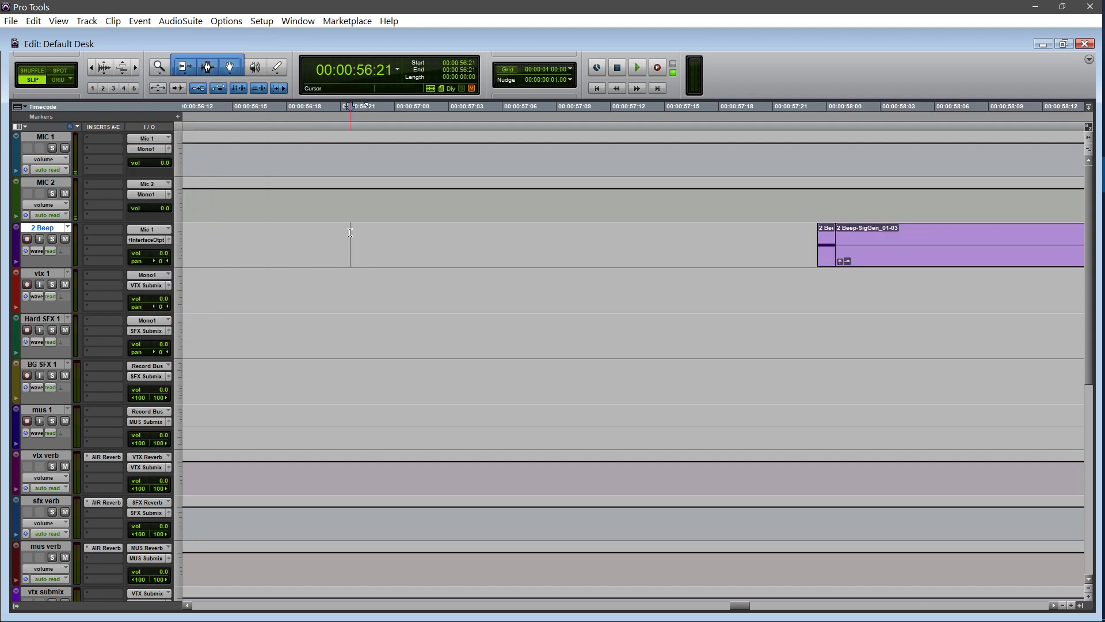
# Consolidate the audible and silenced sections on the 2 Beep track into one clip
pyautogui.hscroll(7, 350, 232)
pyautogui.hscroll(-4, 350, 232)
pyautogui.hscroll(3, 350, 232)
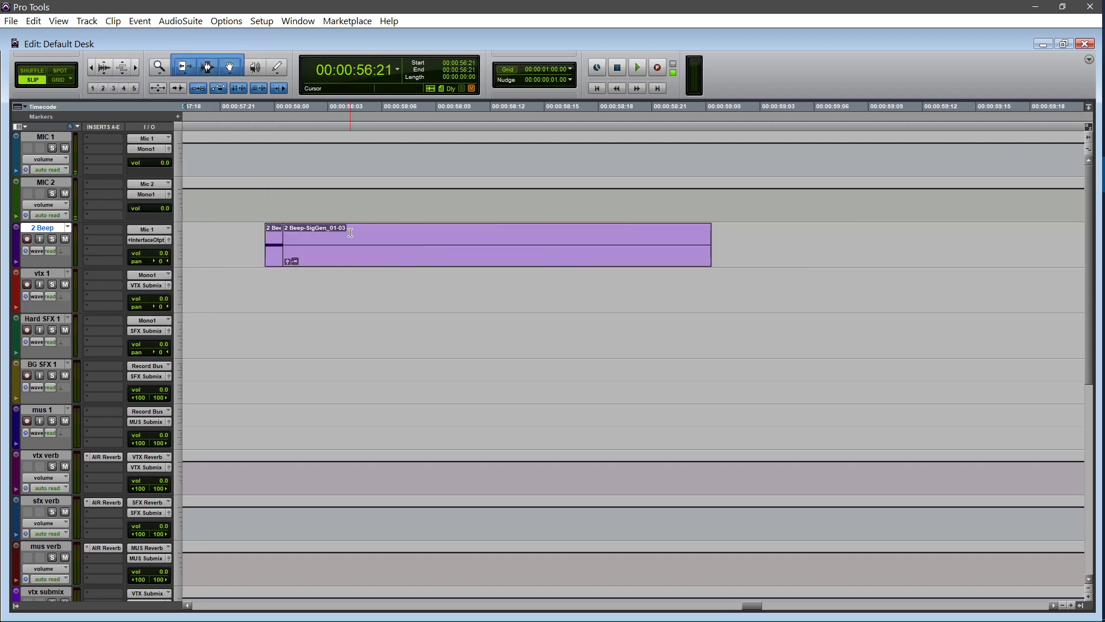
pyautogui.click(272, 260)
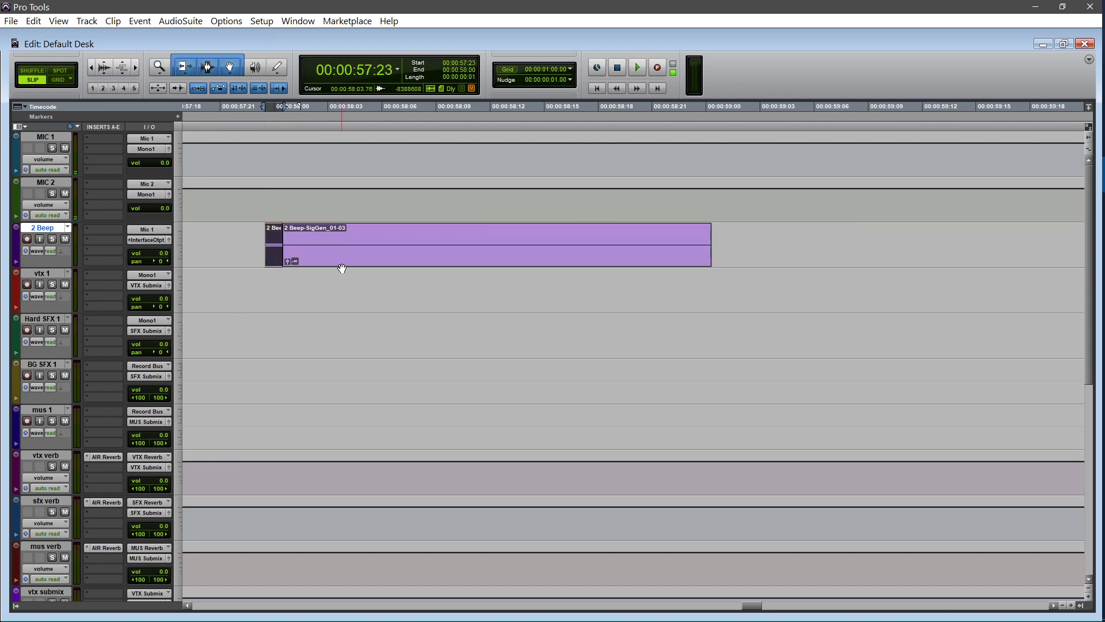
pyautogui.keyDown('shift'); pyautogui.click(342, 264); pyautogui.keyUp('shift')
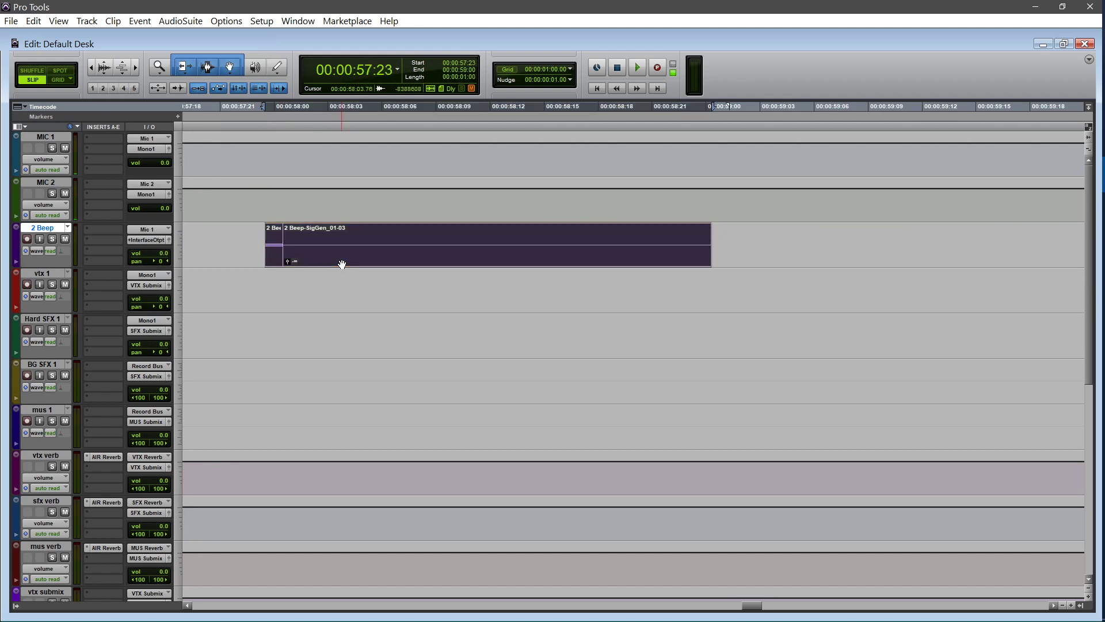
pyautogui.hotkey('alt', 'shift', '3')
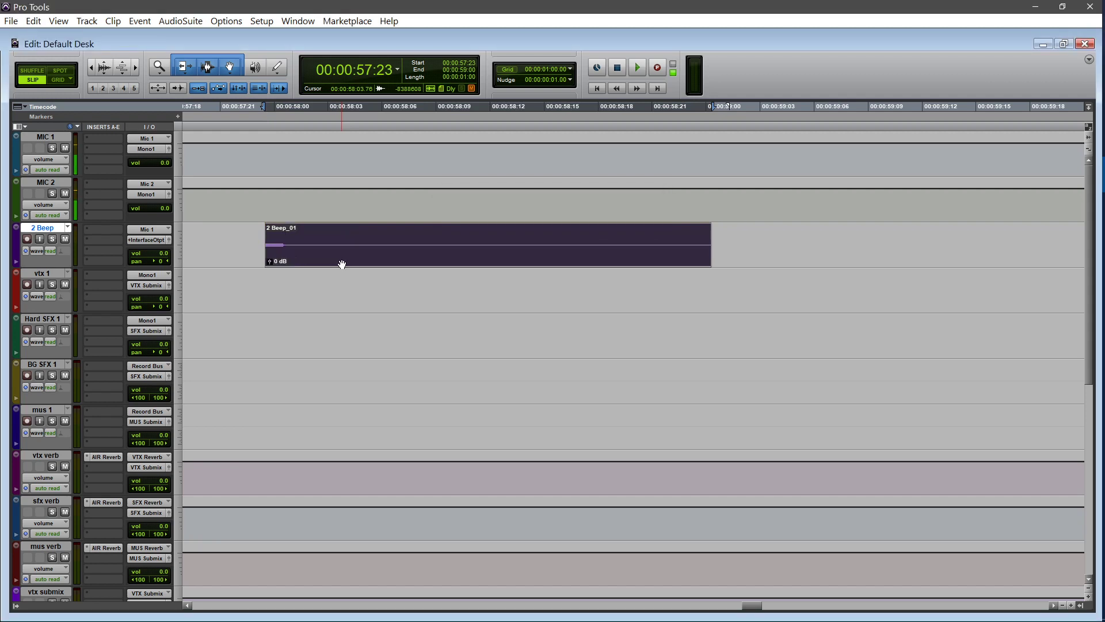
# Rename the consolidated clip and its disk file as 2 Beep
pyautogui.click(257, 245)
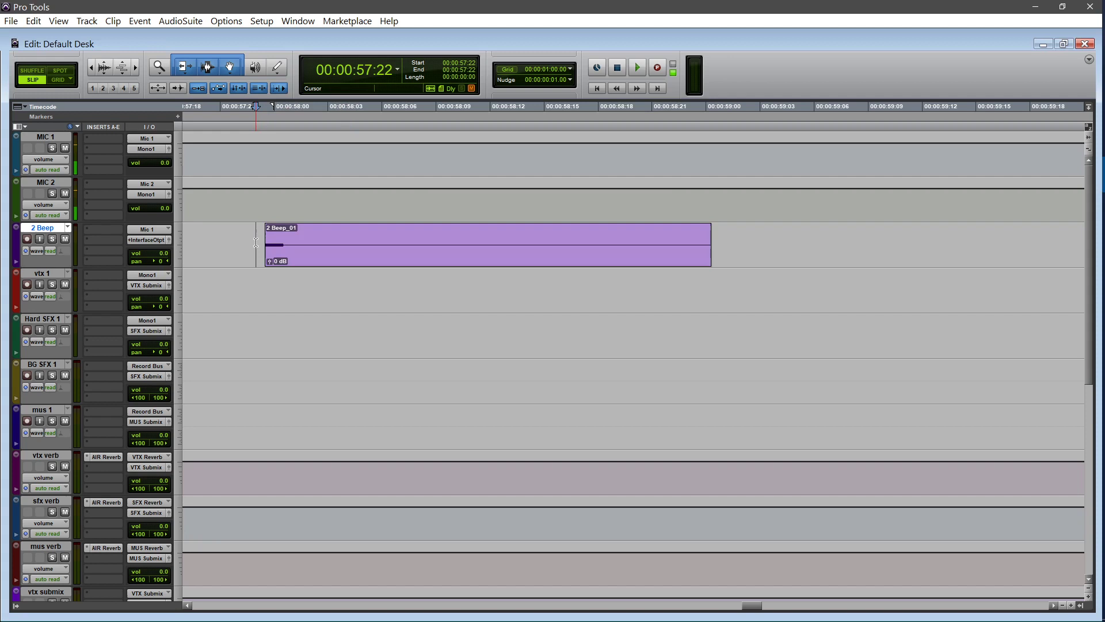
pyautogui.doubleClick(316, 258)
pyautogui.press('Right')
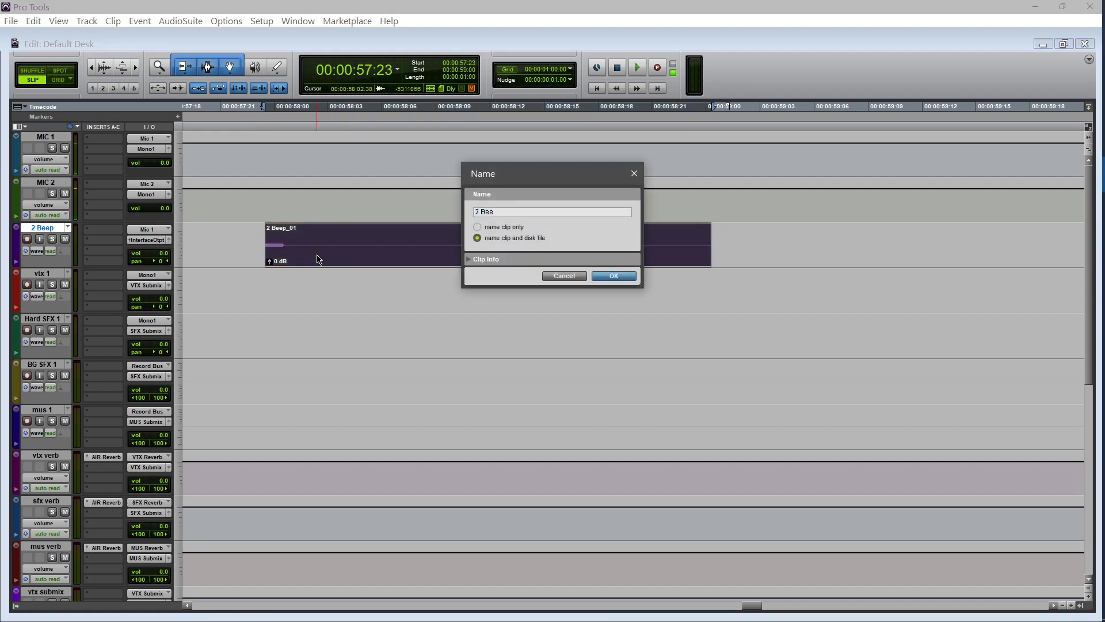
pyautogui.press('Return')
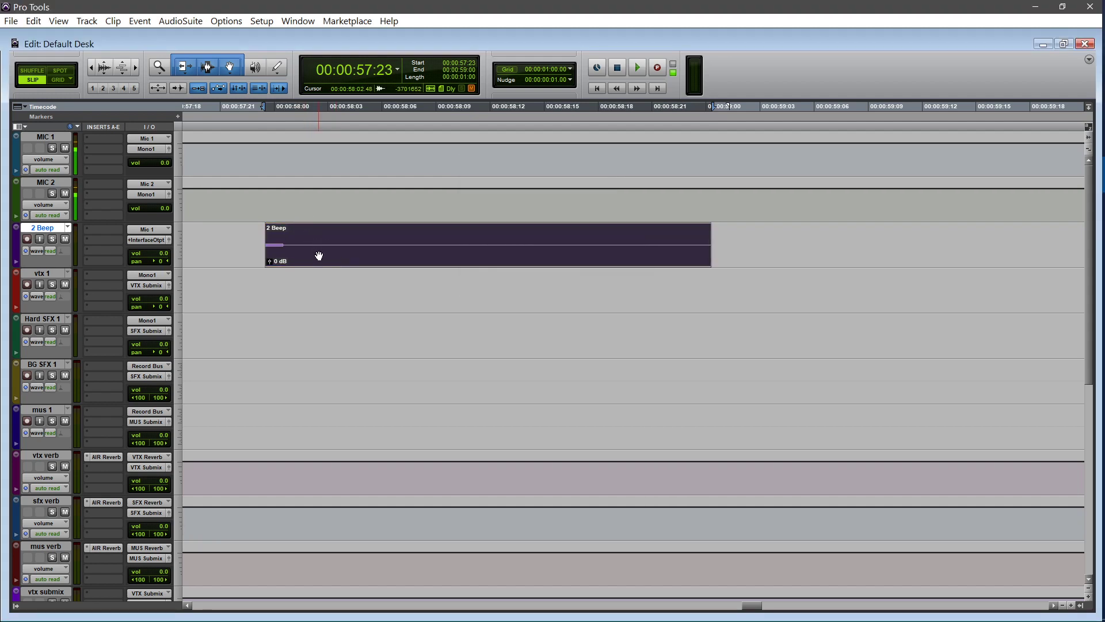
# Spot the 2 Beep clip to start at 00:00:58:00 using subframes, and return to Slip mode
pyautogui.press('KP_Add')
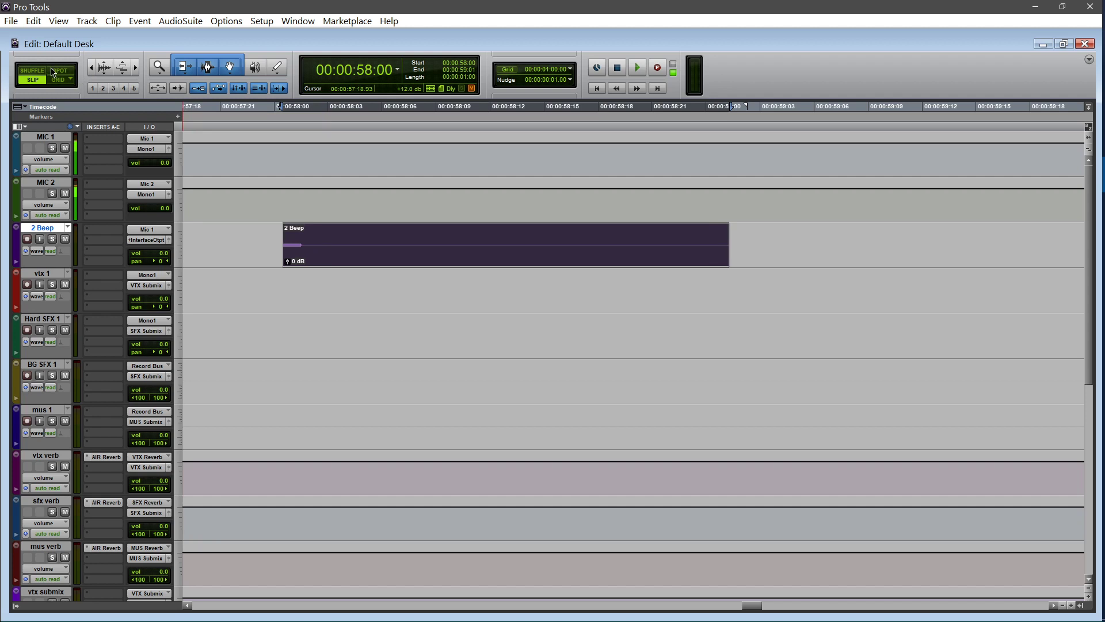
pyautogui.click(53, 71)
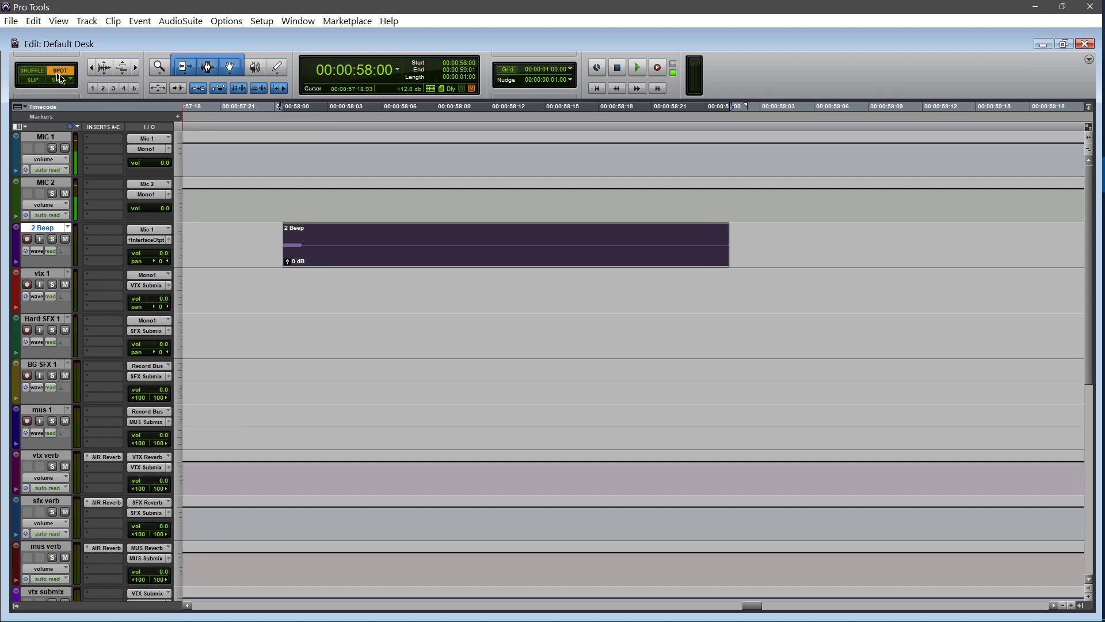
pyautogui.click(345, 260)
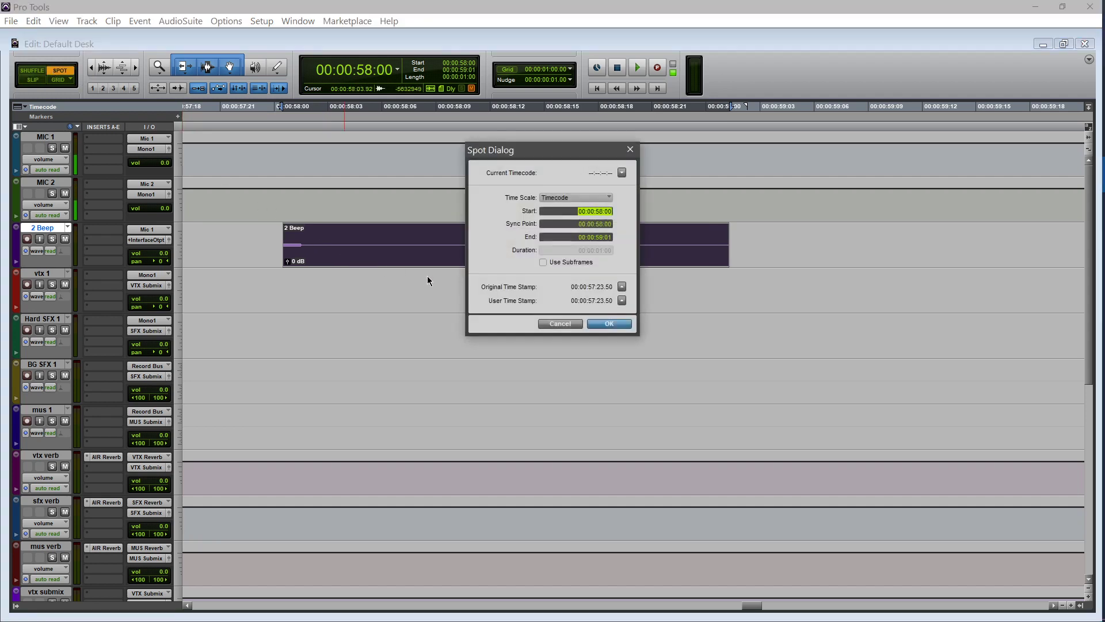
pyautogui.click(543, 263)
pyautogui.press('Return')
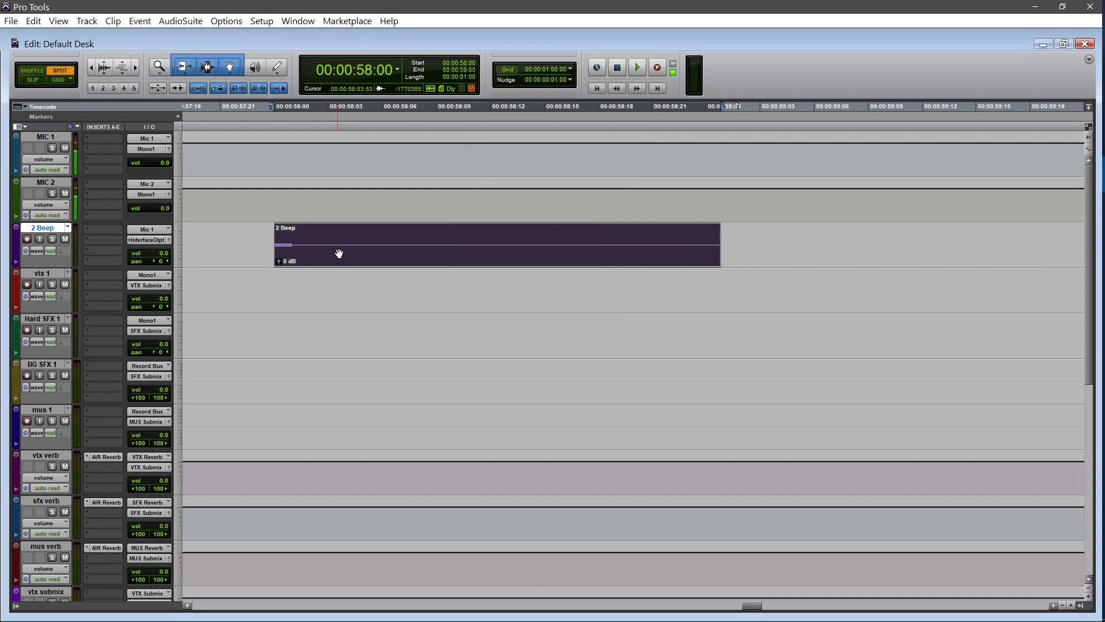
pyautogui.click(33, 80)
pyautogui.click(247, 234)
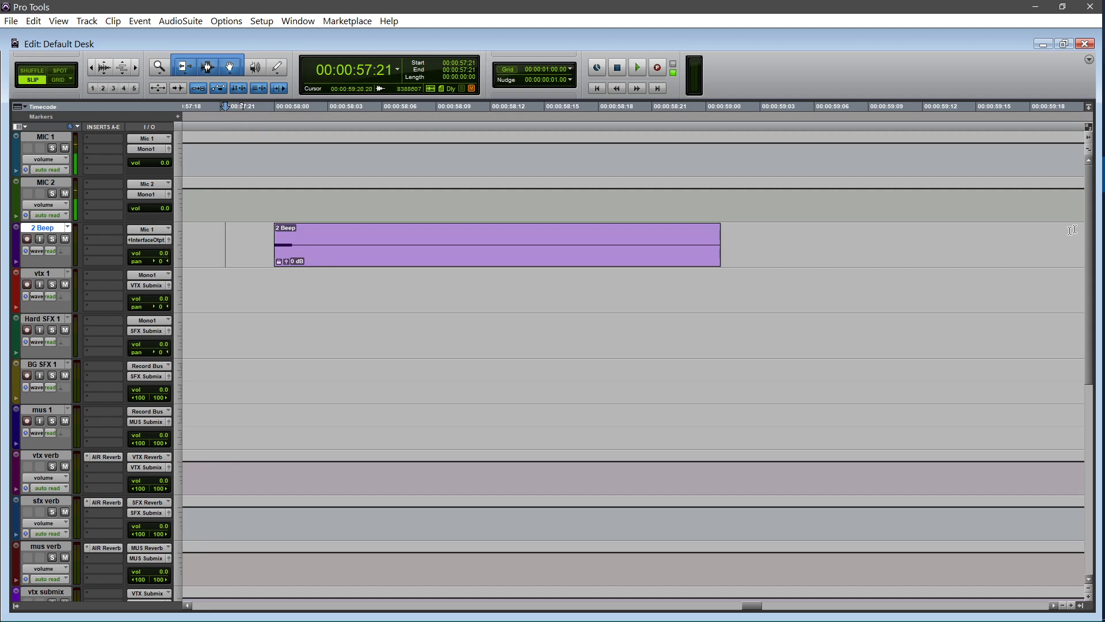
# Select a range around the 2 Beep clip and play it back
pyautogui.moveTo(1103, 242)
pyautogui.hotkey('ctrl', '[')
pyautogui.hotkey('ctrl', '[')
pyautogui.hotkey('ctrl', '[')
pyautogui.moveTo(565, 235); pyautogui.dragTo(653, 240)
pyautogui.press('space')
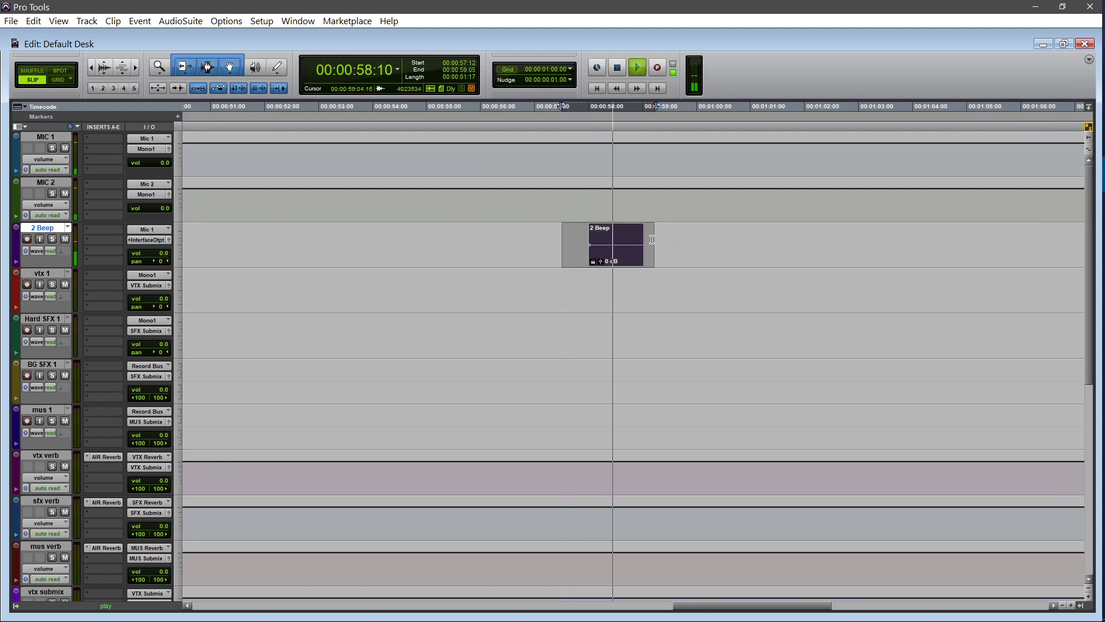
pyautogui.press('space')
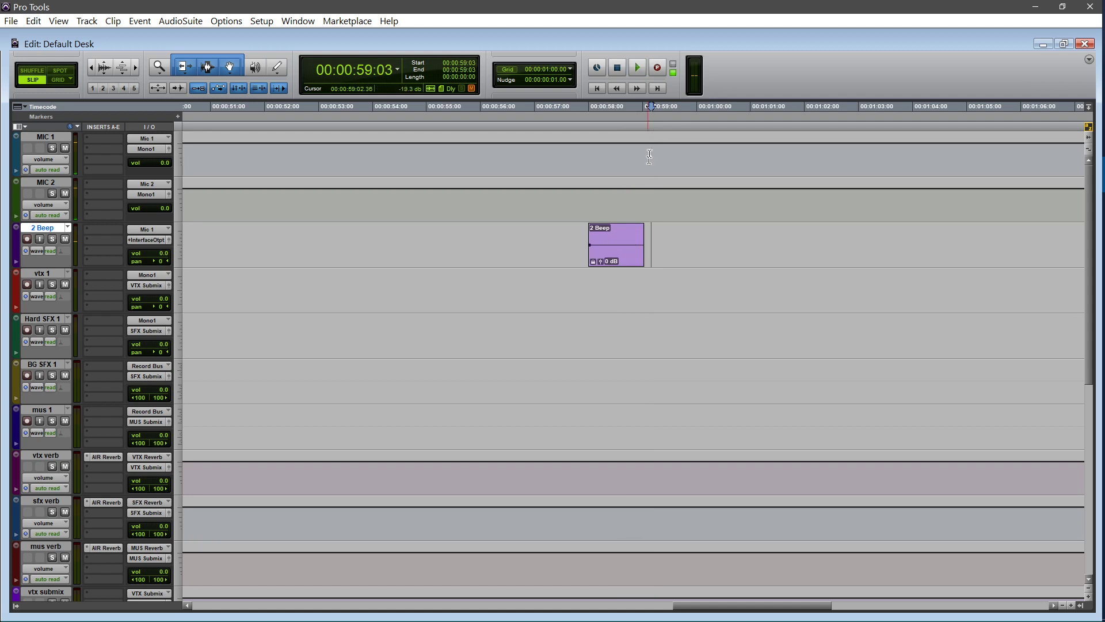
# Try to turn on loop playback and play a selection around the 2 Beep clip
pyautogui.click(638, 68)
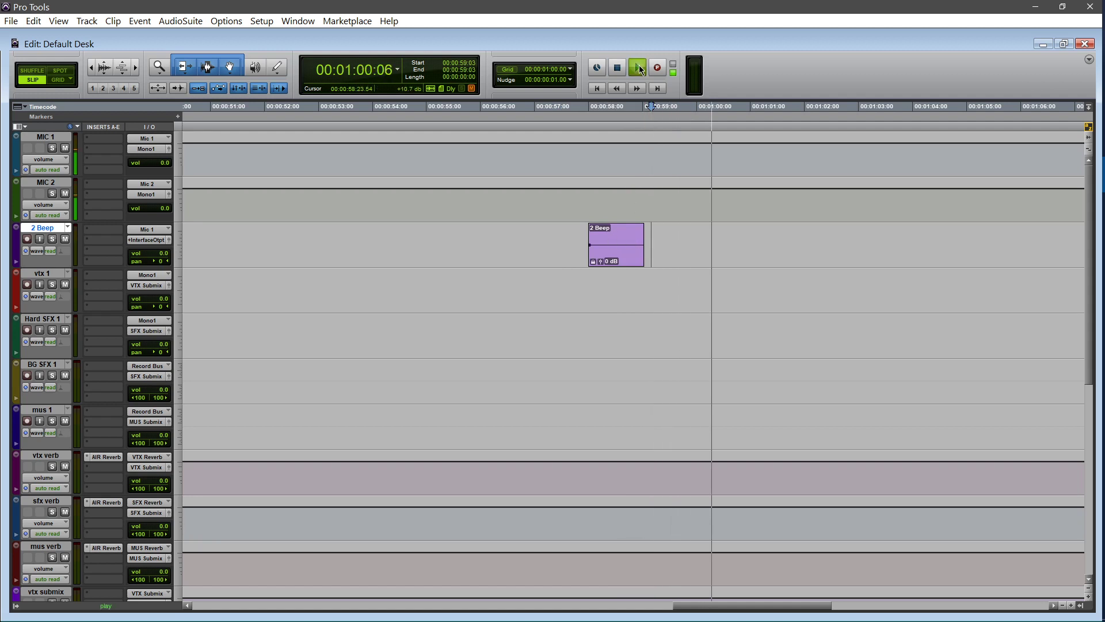
pyautogui.rightClick(638, 67)
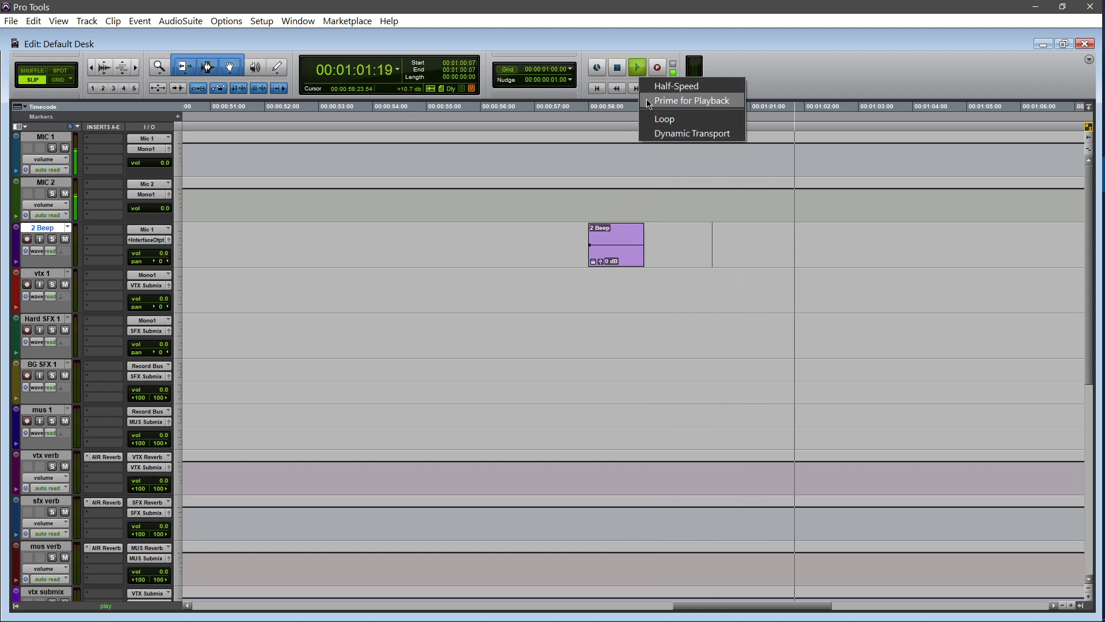
pyautogui.click(657, 118)
pyautogui.moveTo(568, 242); pyautogui.dragTo(665, 240)
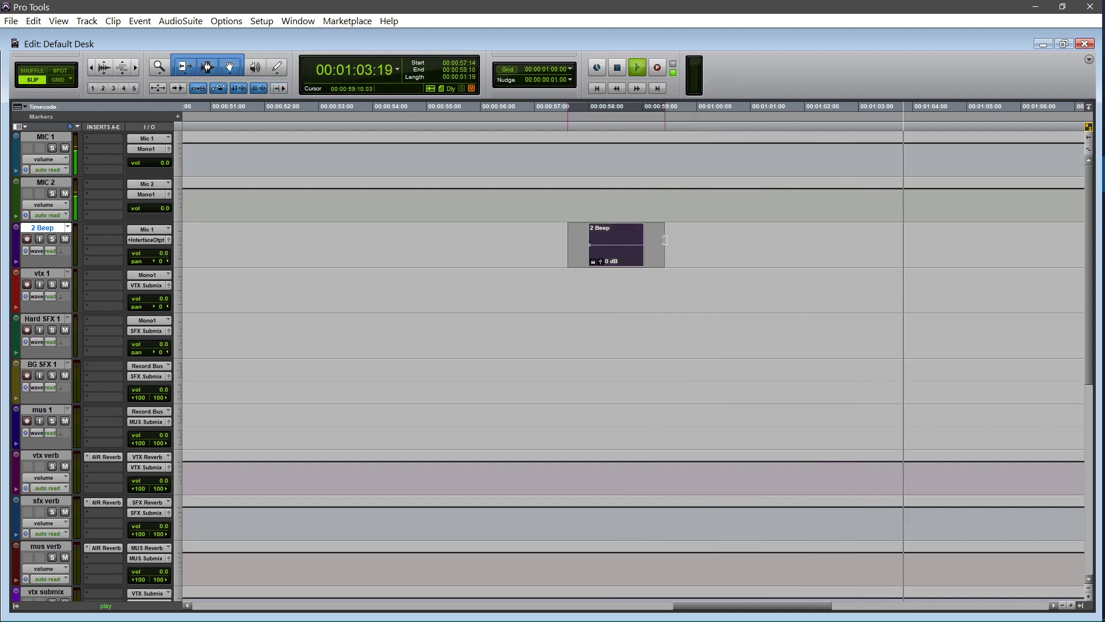
pyautogui.press('space')
pyautogui.moveTo(584, 241); pyautogui.dragTo(651, 239)
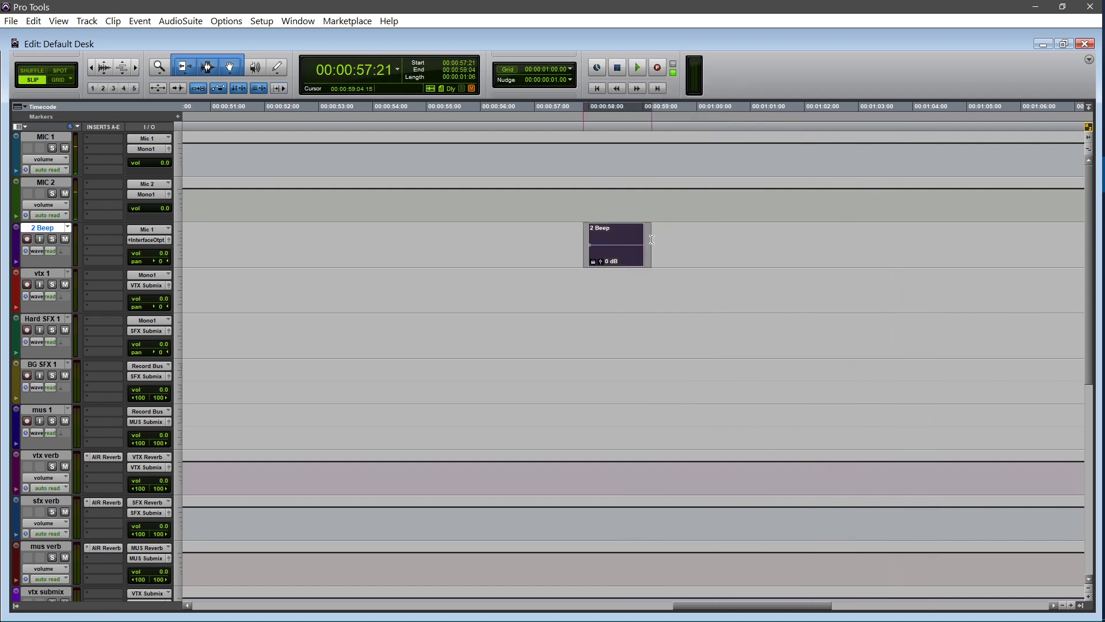
pyautogui.press('space')
pyautogui.press('space')
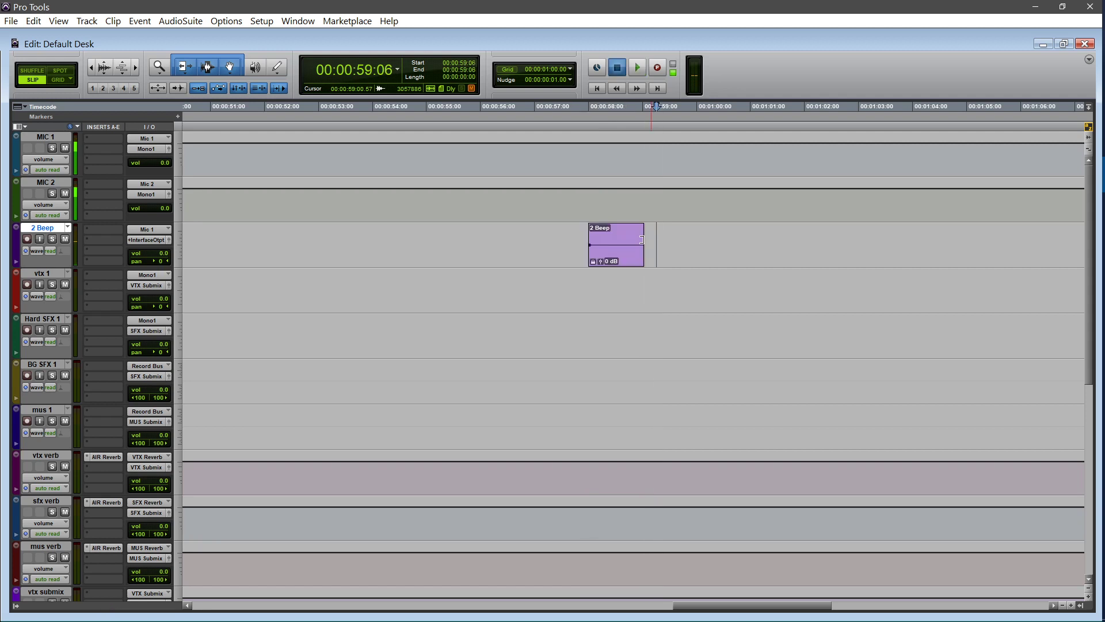
# Loop playback of a selection around the 2 Beep clip and show the Mix window
pyautogui.rightClick(638, 67)
pyautogui.click(657, 120)
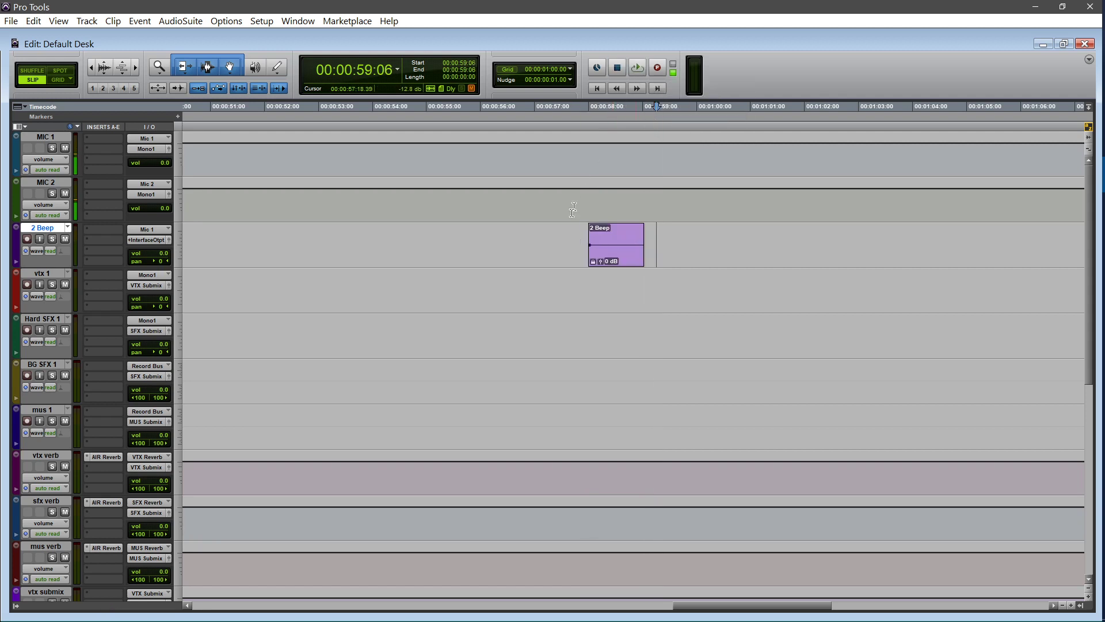
pyautogui.moveTo(572, 238); pyautogui.dragTo(650, 233)
pyautogui.press('space')
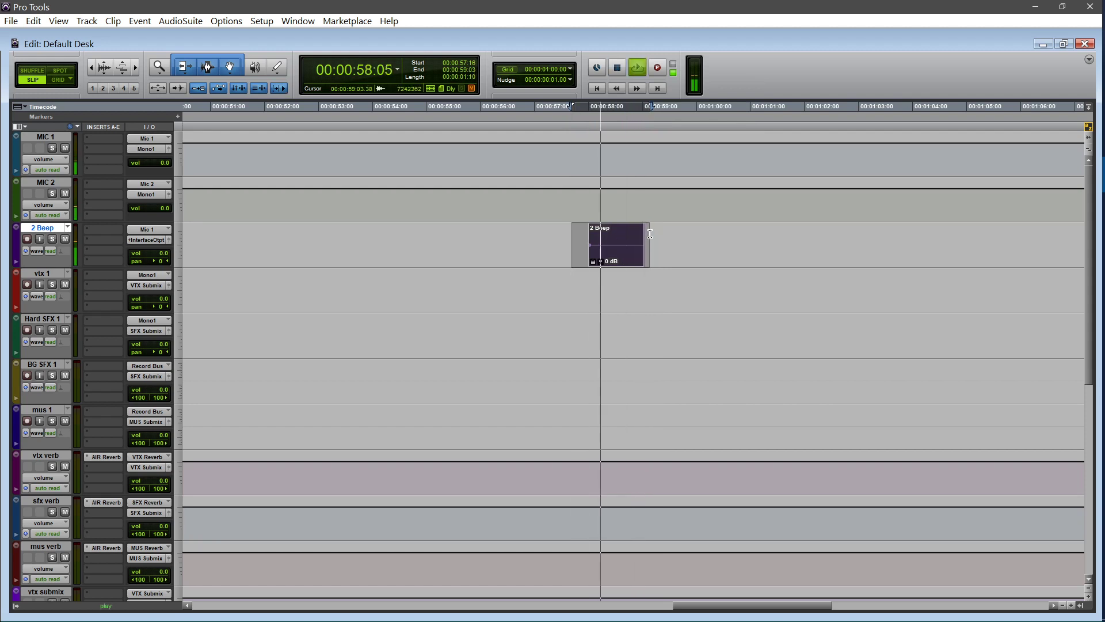
pyautogui.hotkey('ctrl', '=')
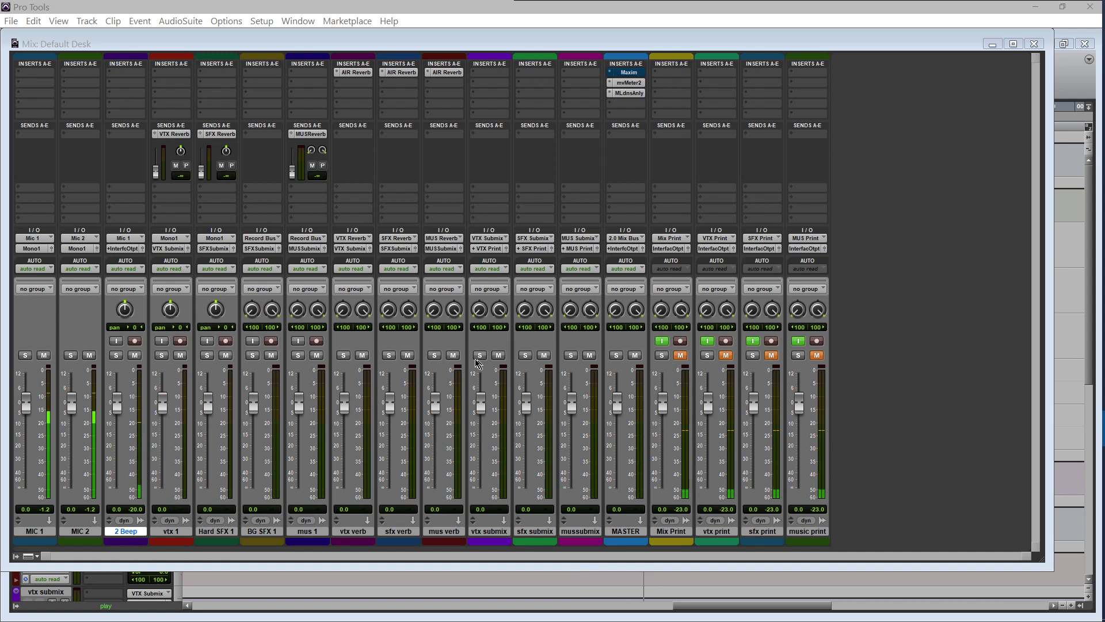
# Insert the mono EQ3 7-Band plug-in in the first insert slot of the MIC 1 track
pyautogui.click(35, 72)
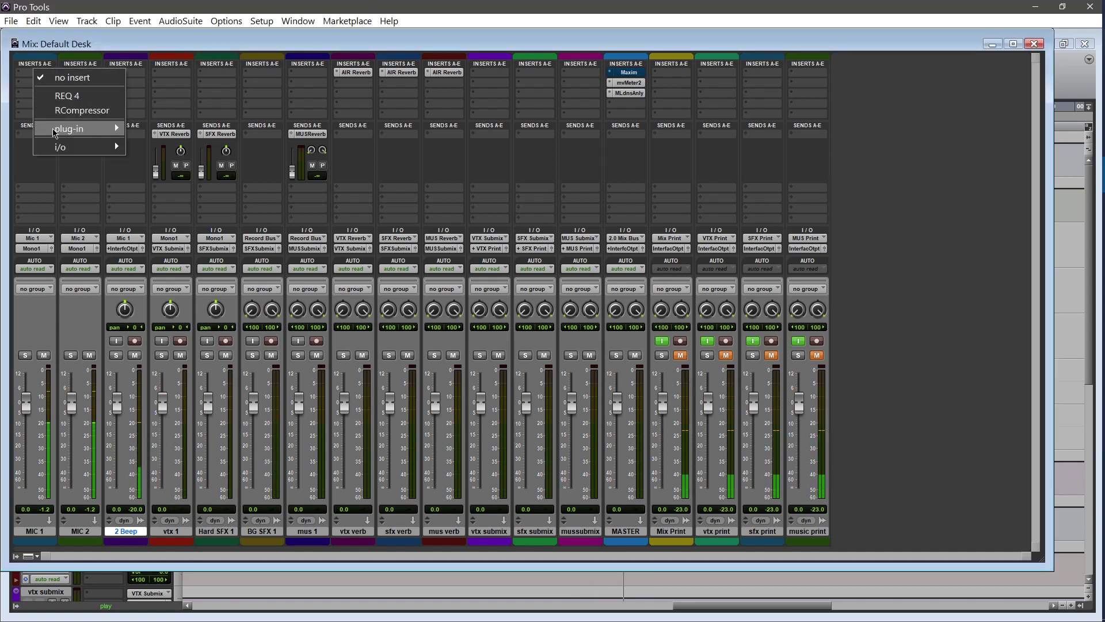
pyautogui.moveTo(55, 132)
pyautogui.moveTo(172, 130)
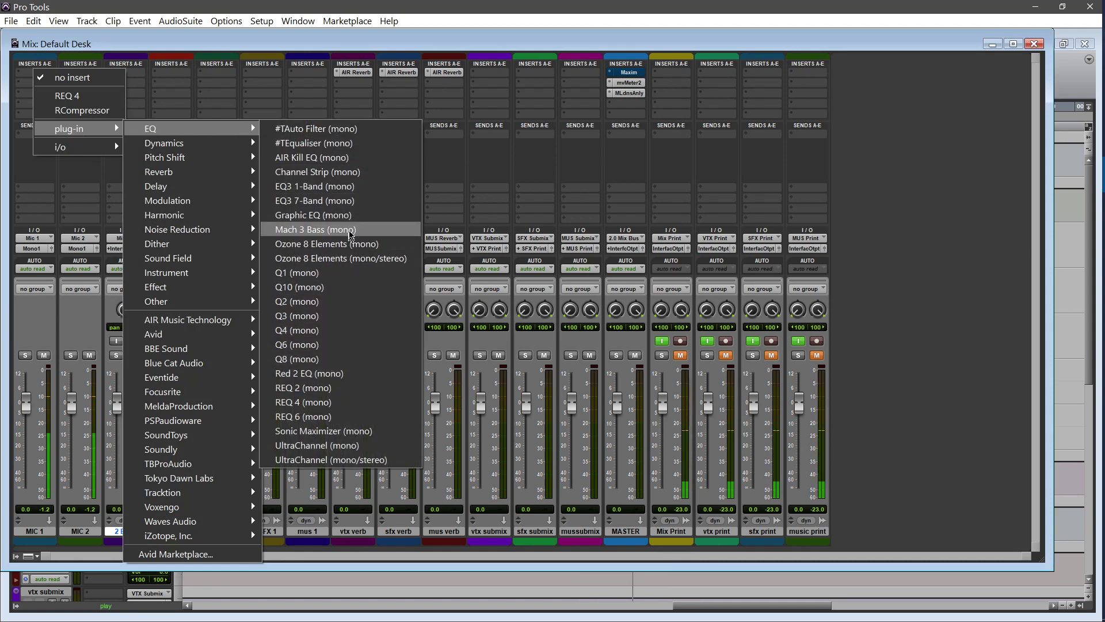
pyautogui.click(349, 203)
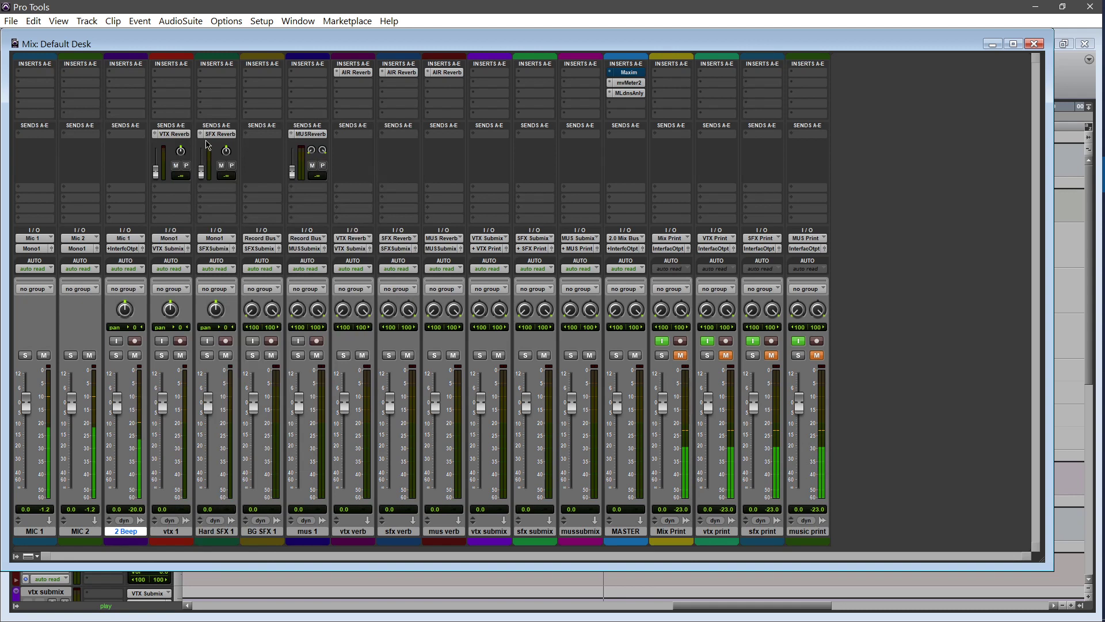
pyautogui.click(25, 71)
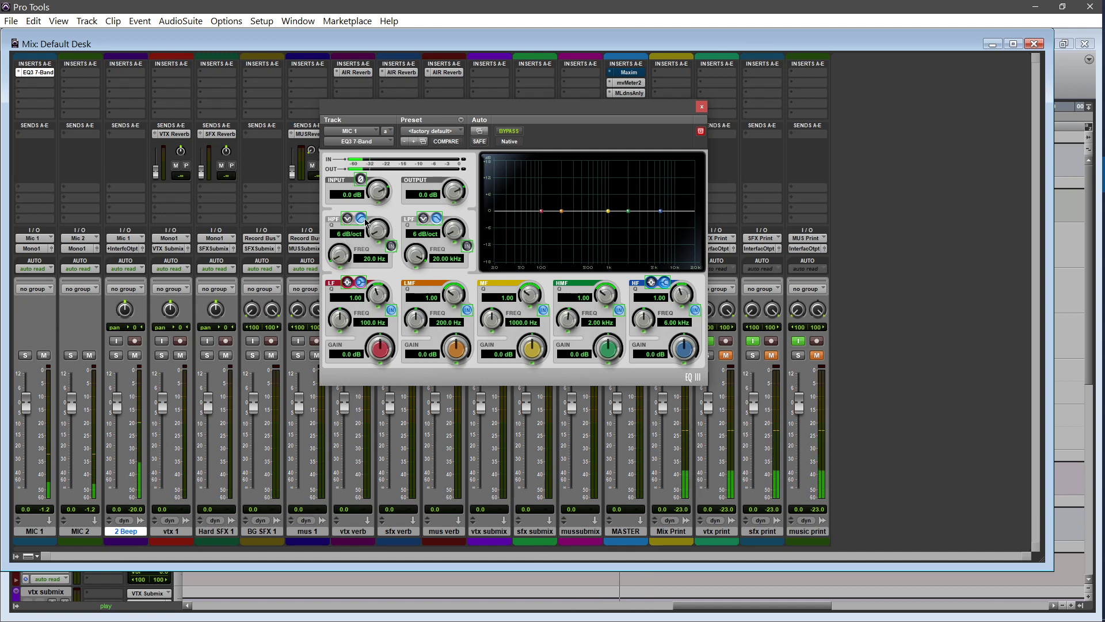
# Enable the EQ's high-pass filter at 41.0 Hz with a 12 dB/oct slope, and close the plug-in window
pyautogui.click(391, 246)
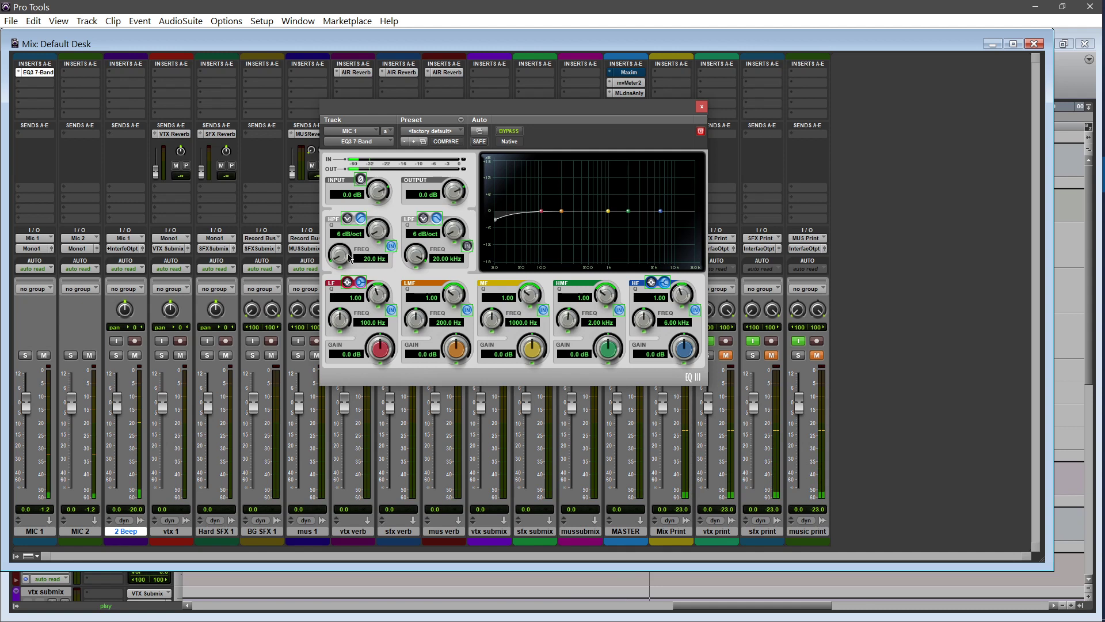
pyautogui.moveTo(338, 261)
pyautogui.mouseDown()
pyautogui.moveTo(343, 236)
pyautogui.moveTo(375, 227)
pyautogui.moveTo(332, 268)
pyautogui.mouseUp()
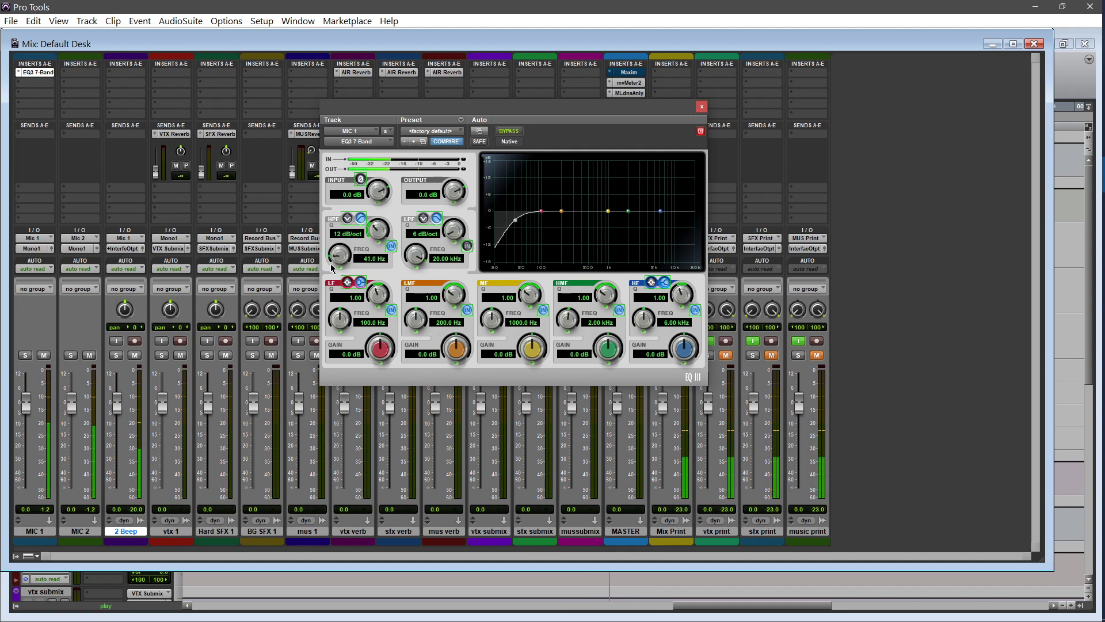
pyautogui.click(702, 107)
# Insert the mono Dyn3 Compressor/Limiter in the second insert slot of the MIC 1 track
pyautogui.click(35, 82)
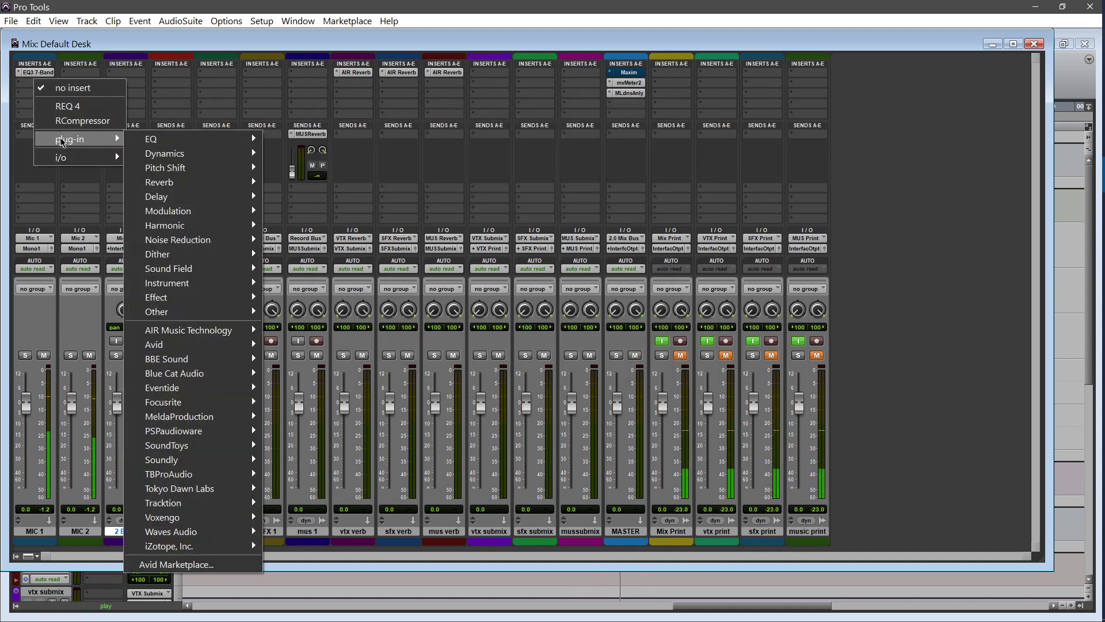
pyautogui.moveTo(212, 144)
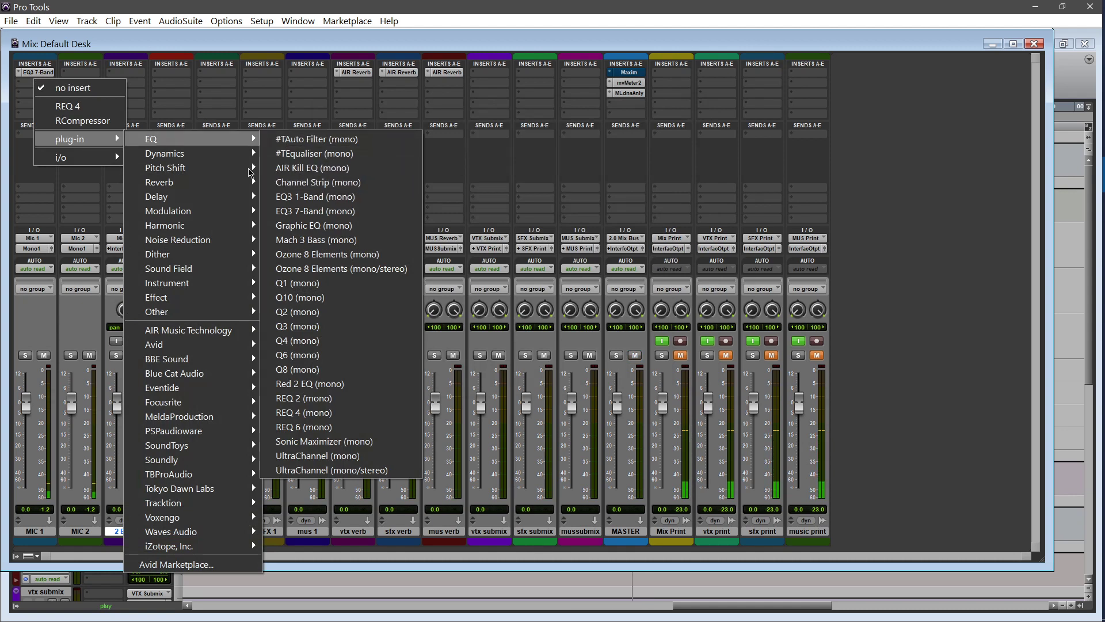
pyautogui.moveTo(254, 153)
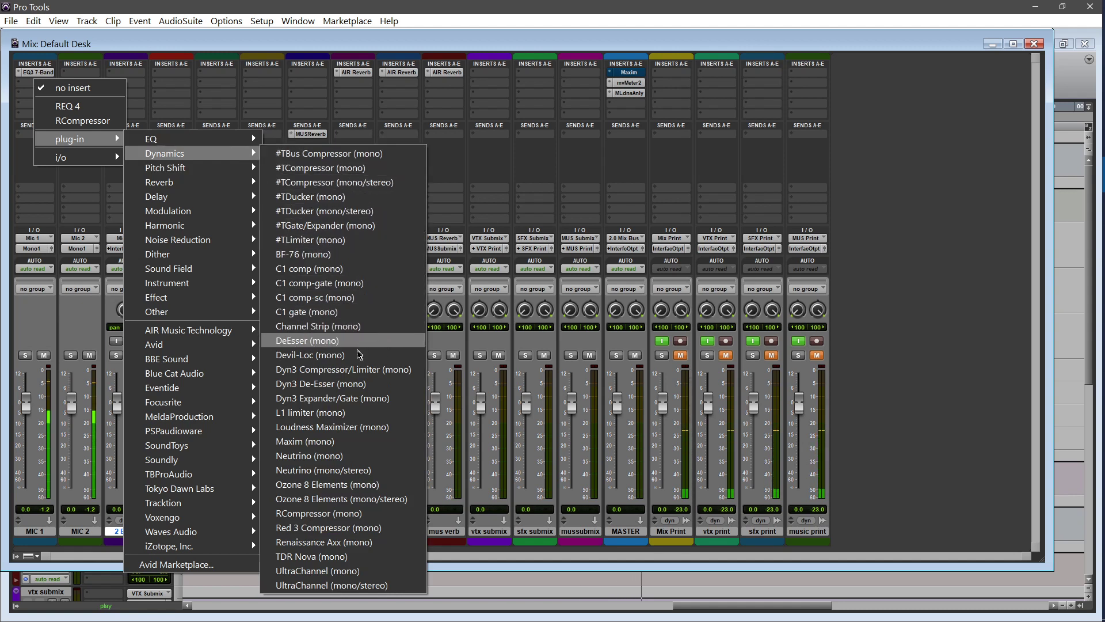
pyautogui.click(363, 375)
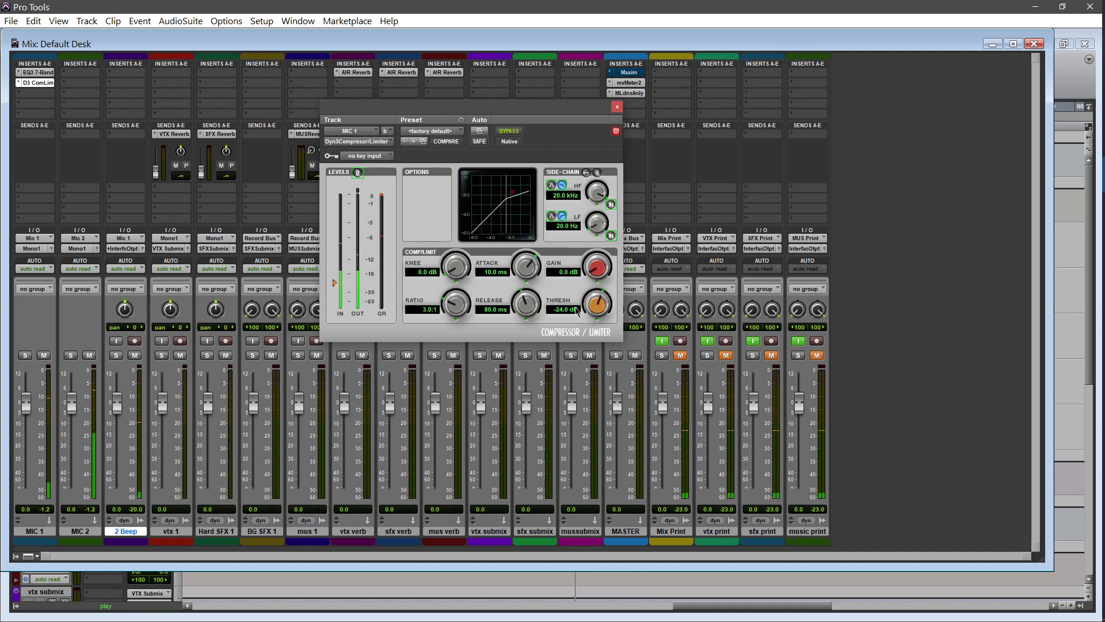
# Set the compressor's threshold to -8.3 dB and ratio to 2.1:1, and close the plug-in window
pyautogui.moveTo(593, 322); pyautogui.dragTo(603, 271)
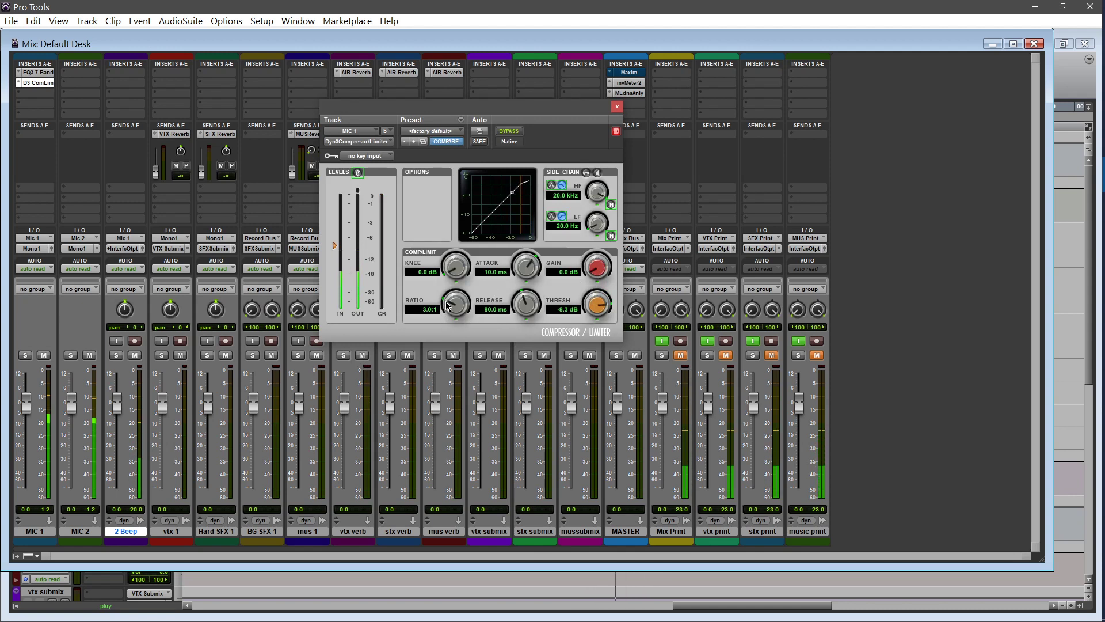
pyautogui.moveTo(451, 307); pyautogui.dragTo(442, 339)
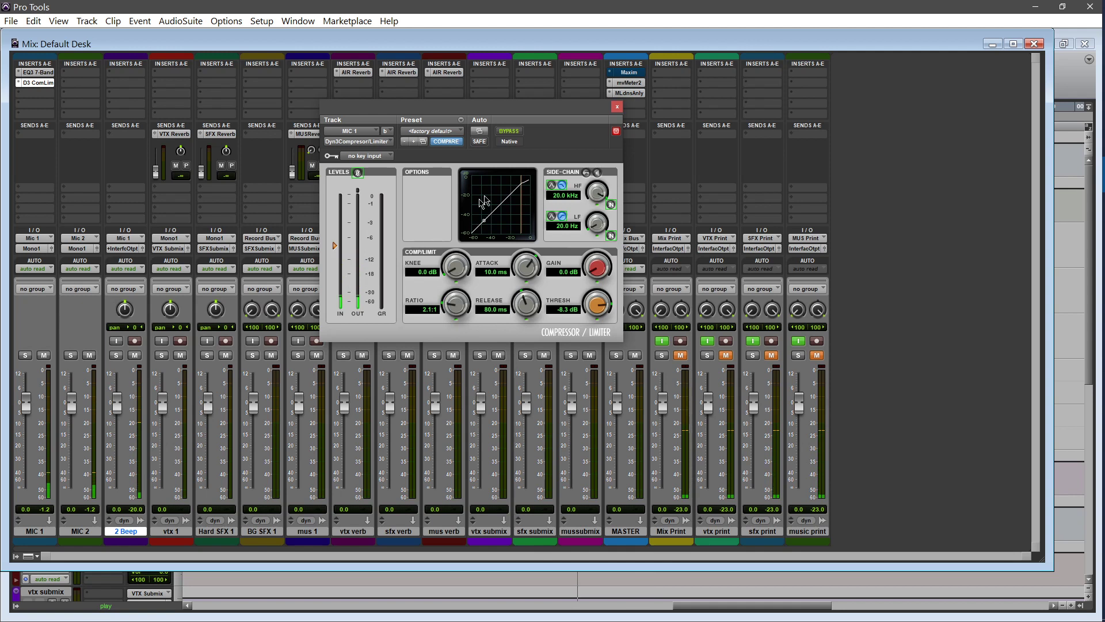
pyautogui.click(617, 108)
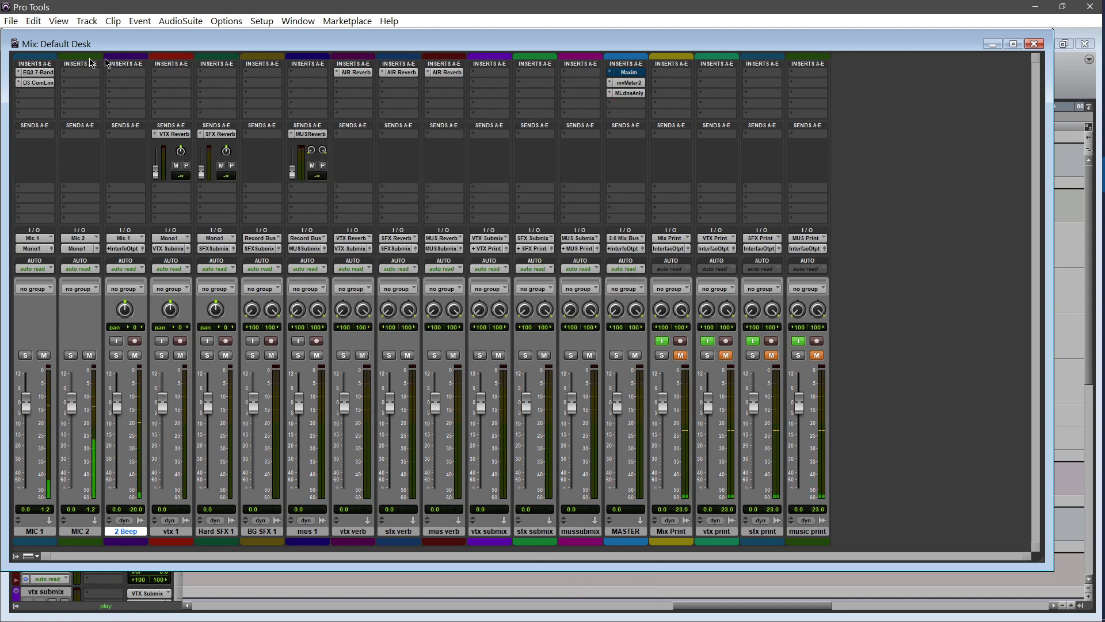
# Bypass the EQ and compressor on MIC 1 and copy both inserts to MIC 2
pyautogui.keyDown('ctrl'); pyautogui.click(38, 73); pyautogui.keyUp('ctrl')
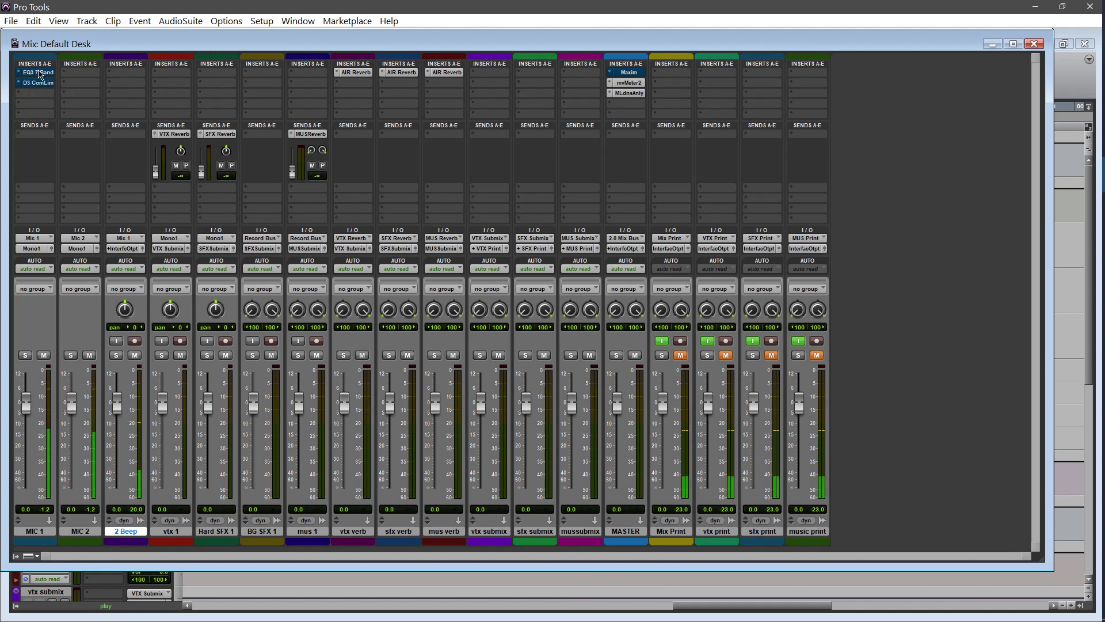
pyautogui.moveTo(70, 76)
pyautogui.mouseDown()
pyautogui.moveTo(43, 83)
pyautogui.moveTo(80, 82)
pyautogui.mouseUp()
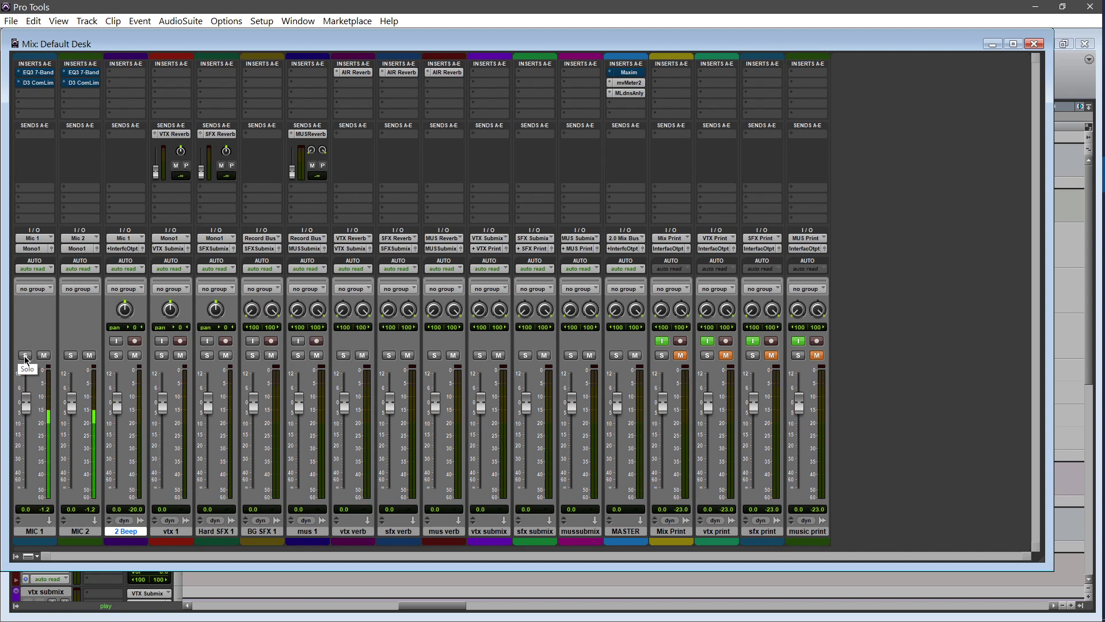
# Solo-safe the mic, reverb, submix and MASTER tracks
pyautogui.click(26, 356)
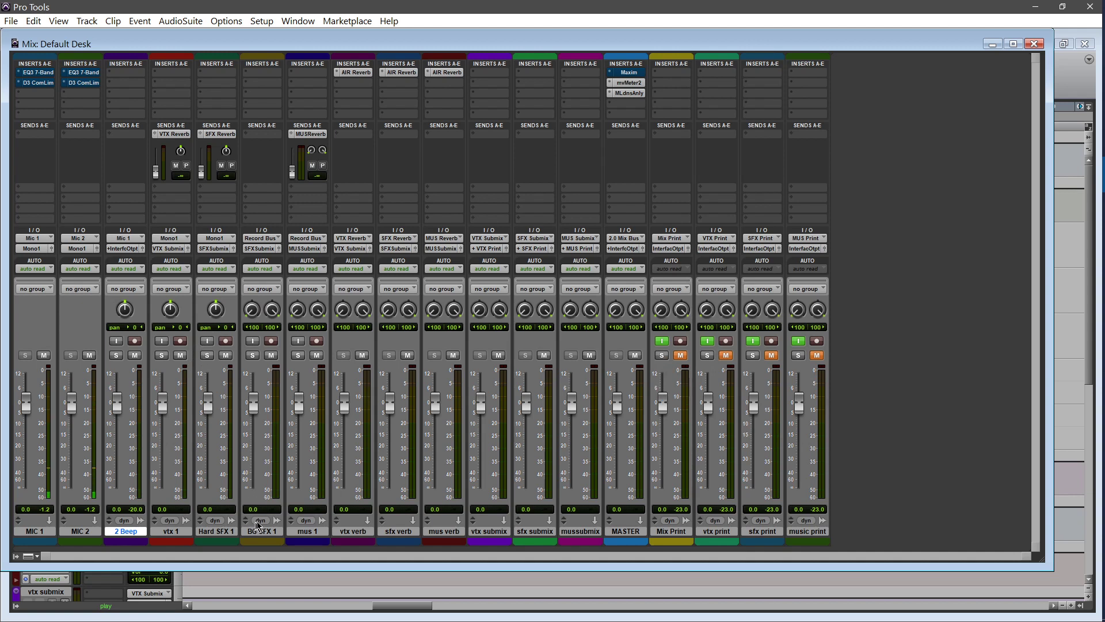
# Add a send to the stereo SFX Reverb bus on the BG SFX 1 track and close its send window
pyautogui.click(256, 138)
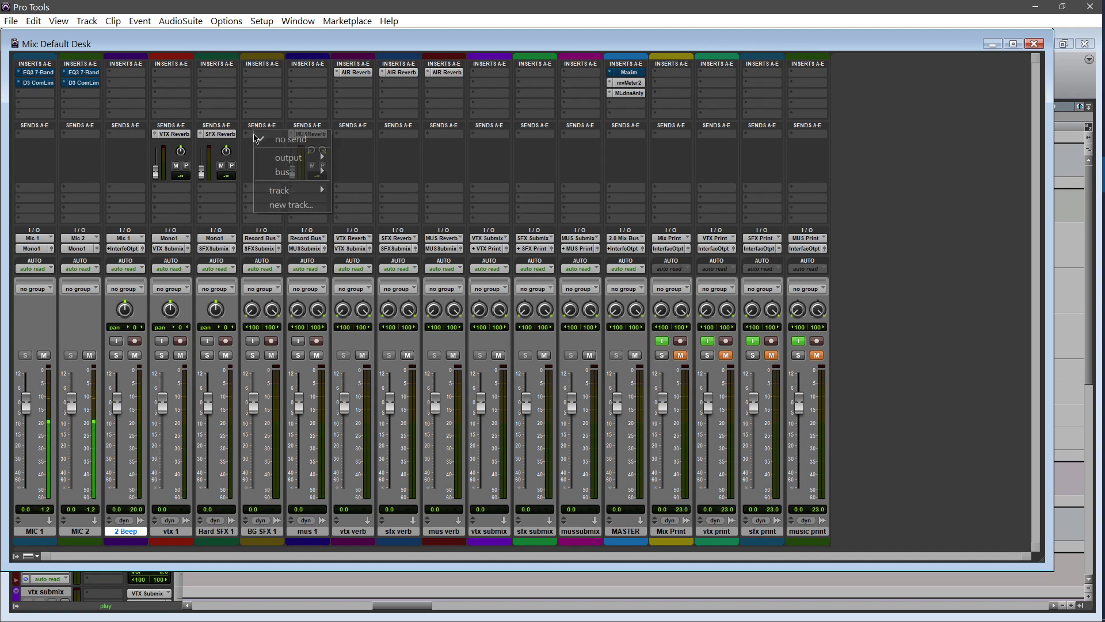
pyautogui.moveTo(262, 172)
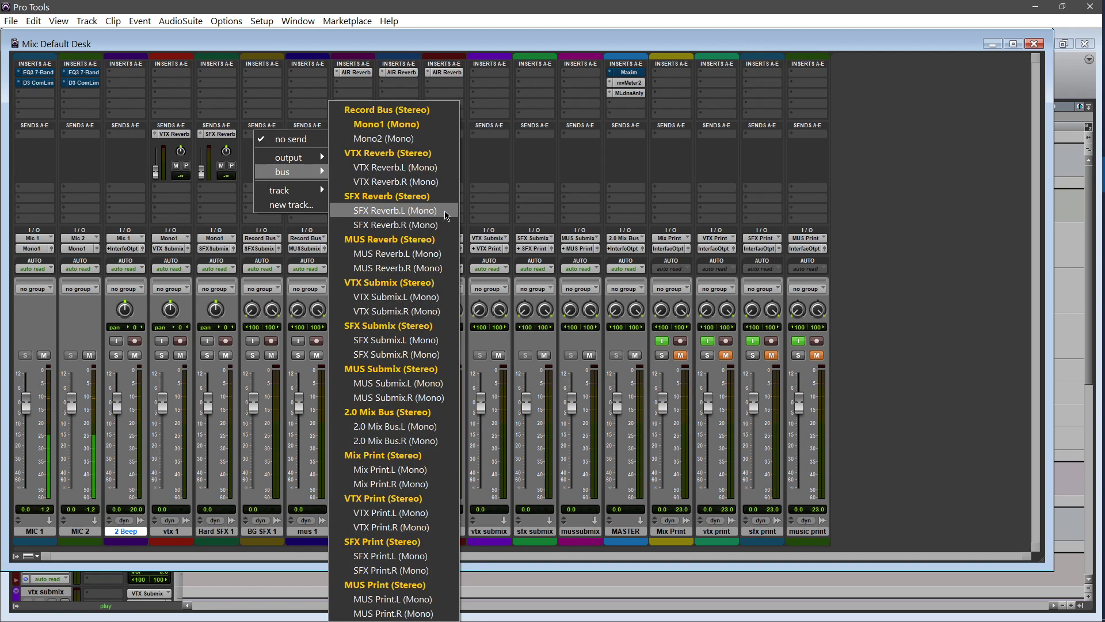
pyautogui.click(387, 195)
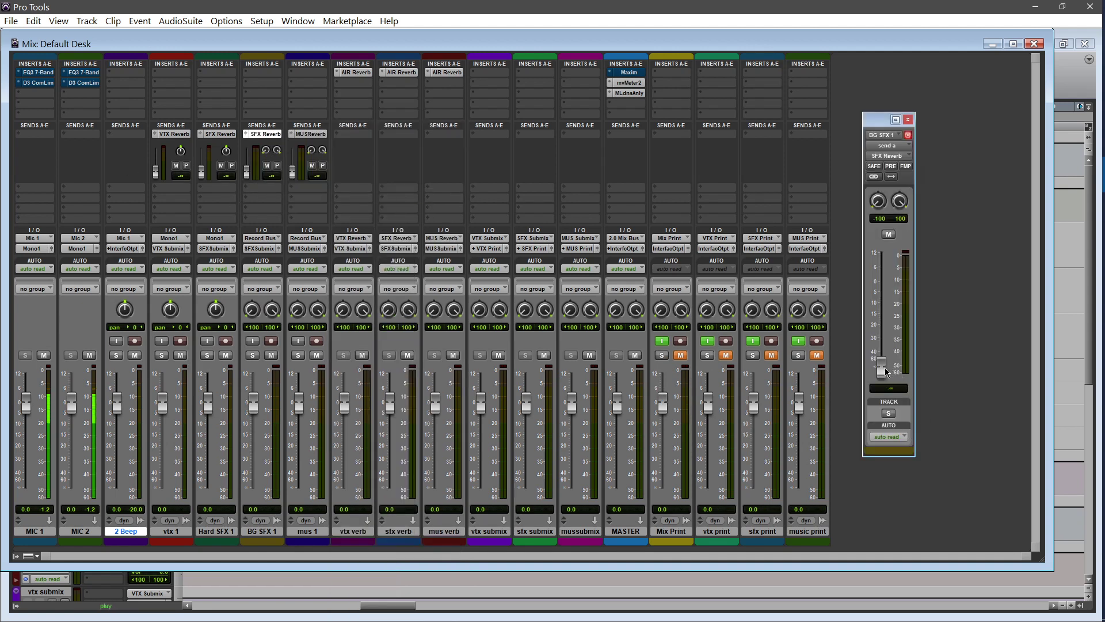
pyautogui.click(908, 120)
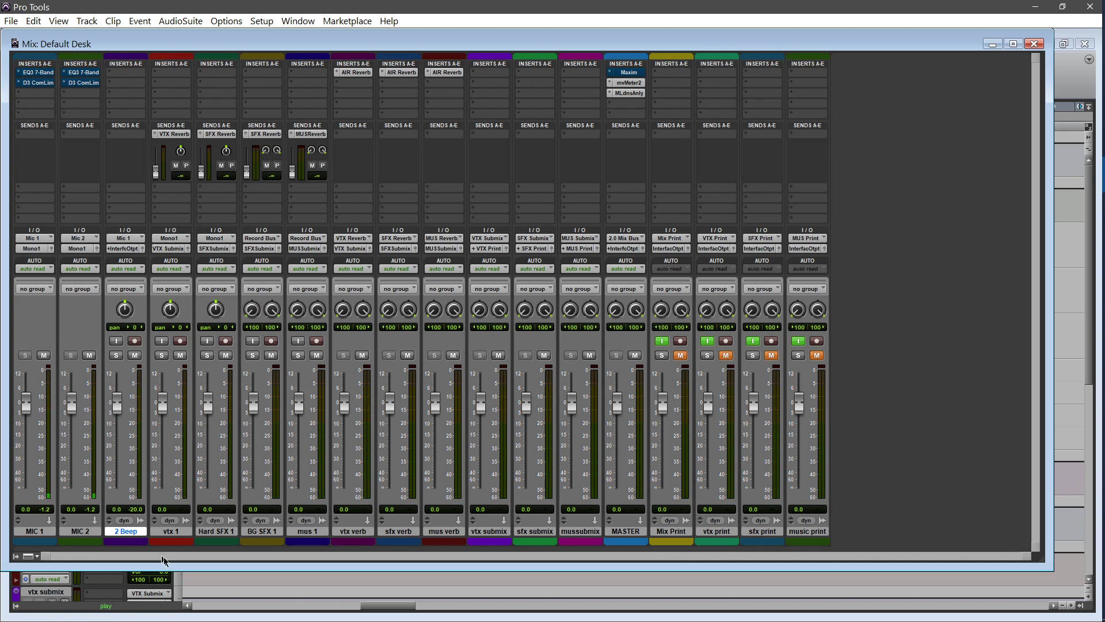
pyautogui.click(164, 533)
pyautogui.click(212, 532)
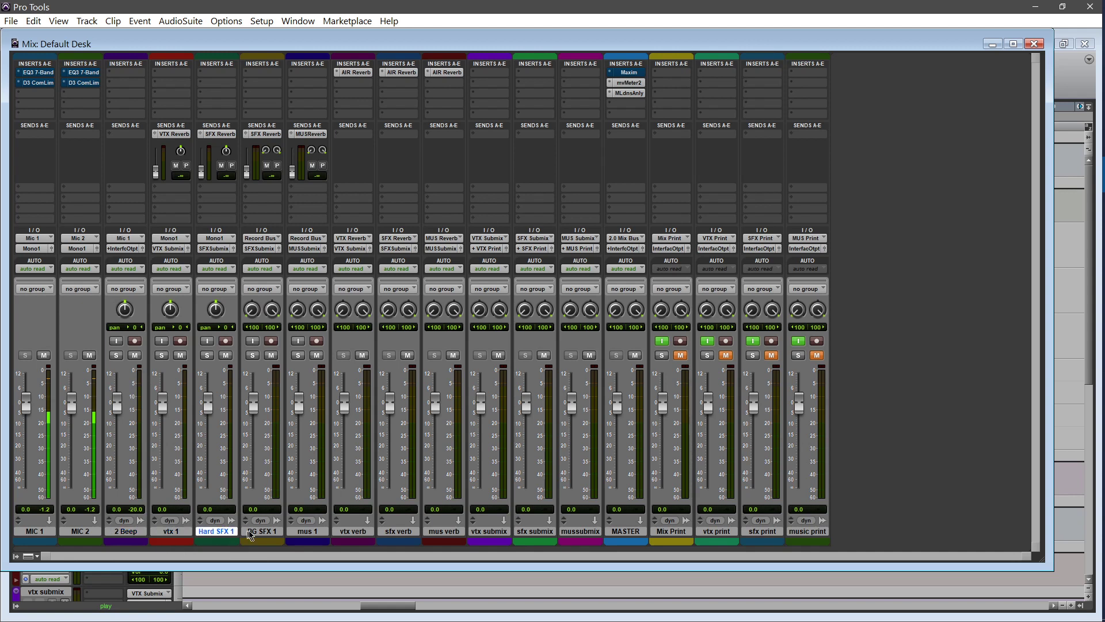
pyautogui.click(264, 532)
pyautogui.click(299, 532)
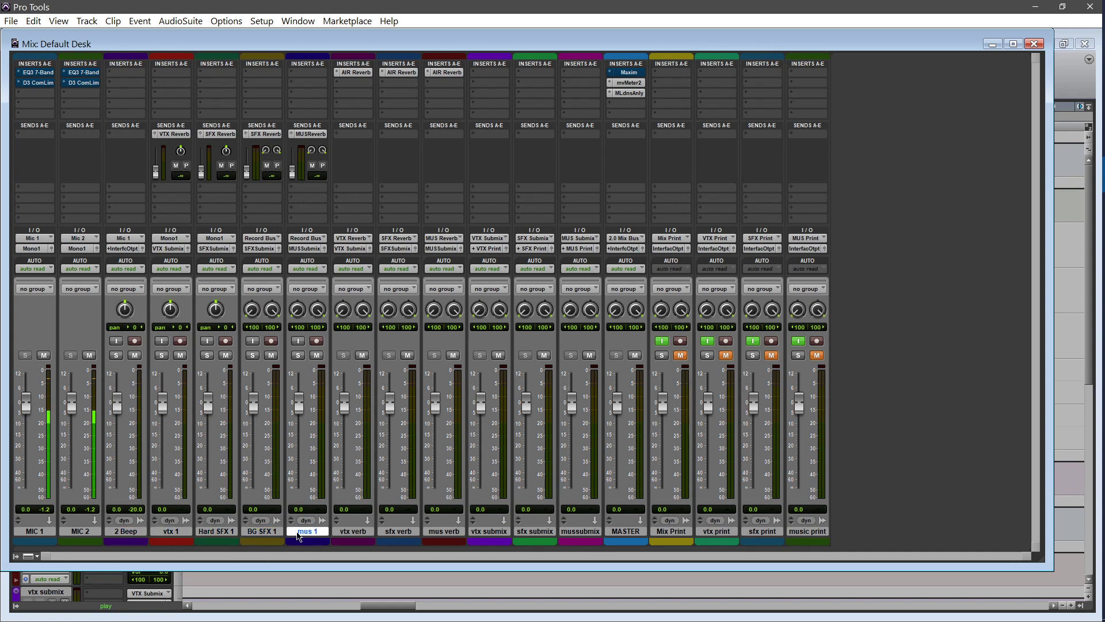
# Colour the vtx 1, vtx verb, vtx submix and vtx print tracks red
pyautogui.doubleClick(175, 542)
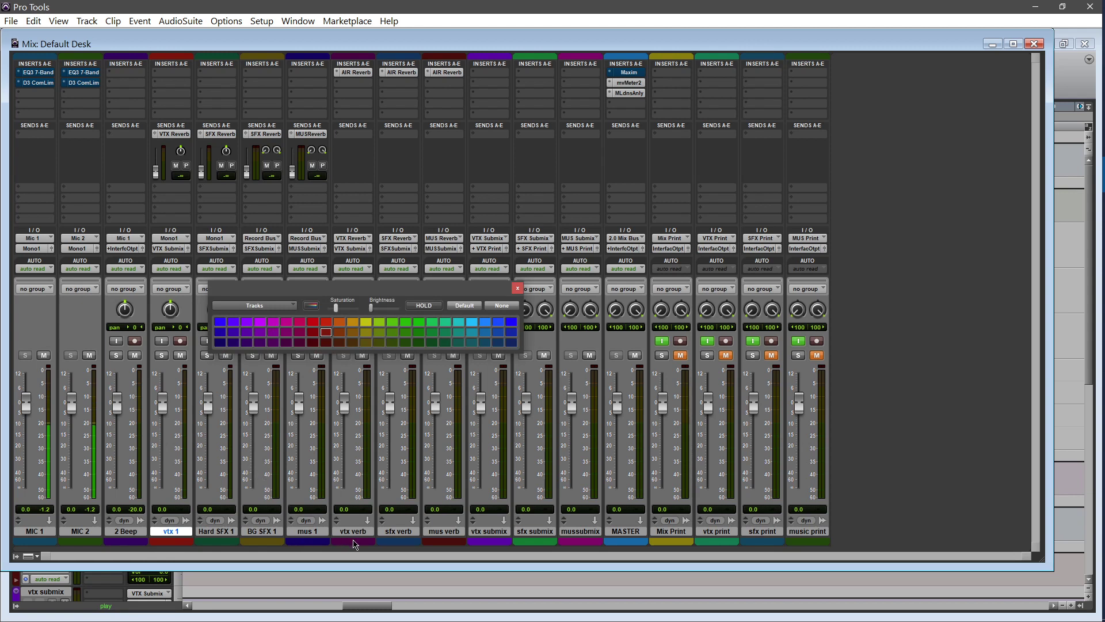
pyautogui.keyDown('ctrl'); pyautogui.click(356, 538); pyautogui.keyUp('ctrl')
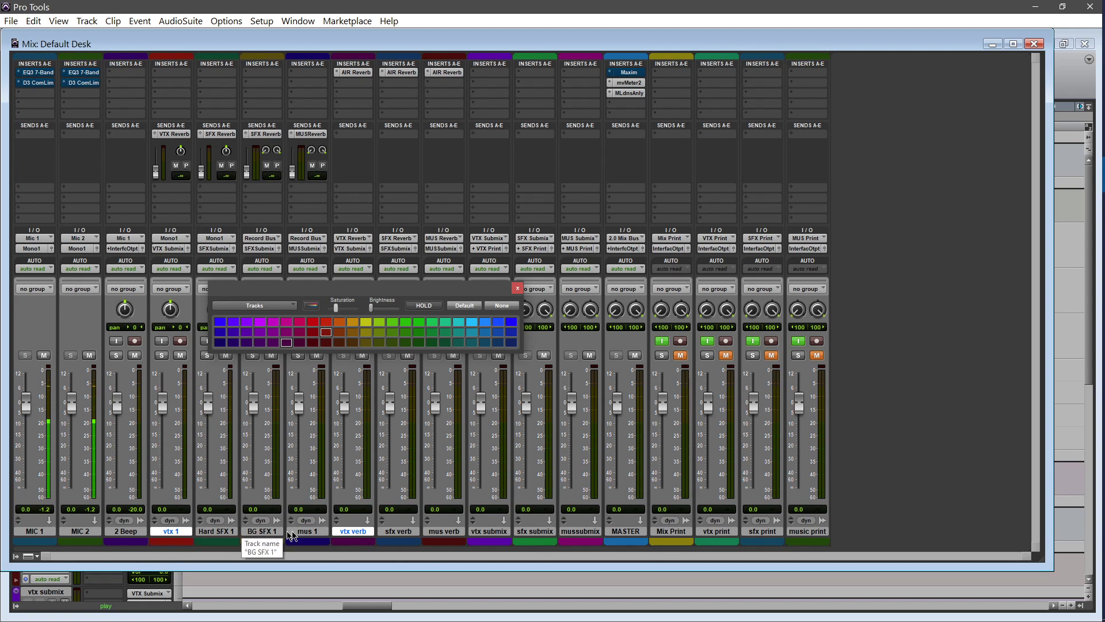
pyautogui.keyDown('ctrl'); pyautogui.click(491, 533); pyautogui.keyUp('ctrl')
pyautogui.keyDown('ctrl'); pyautogui.click(724, 532); pyautogui.keyUp('ctrl')
pyautogui.click(326, 331)
# Colour the Hard SFX 1, BG SFX 1, sfx verb, sfx submix and sfx print tracks blue
pyautogui.click(224, 533)
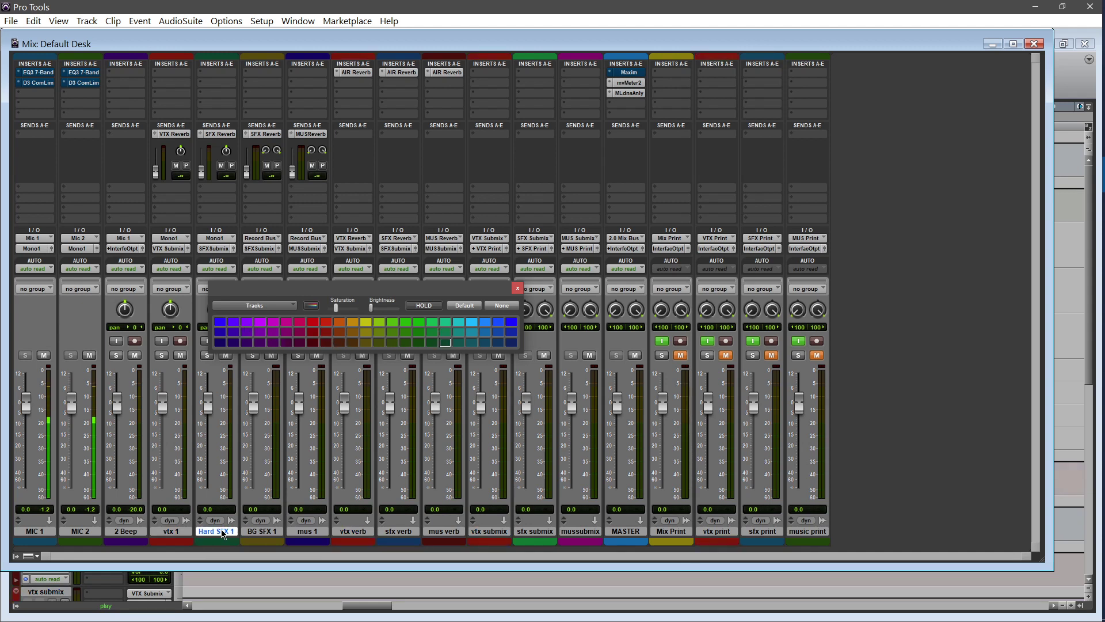
pyautogui.click(511, 334)
pyautogui.keyDown('shift'); pyautogui.click(266, 531); pyautogui.keyUp('shift')
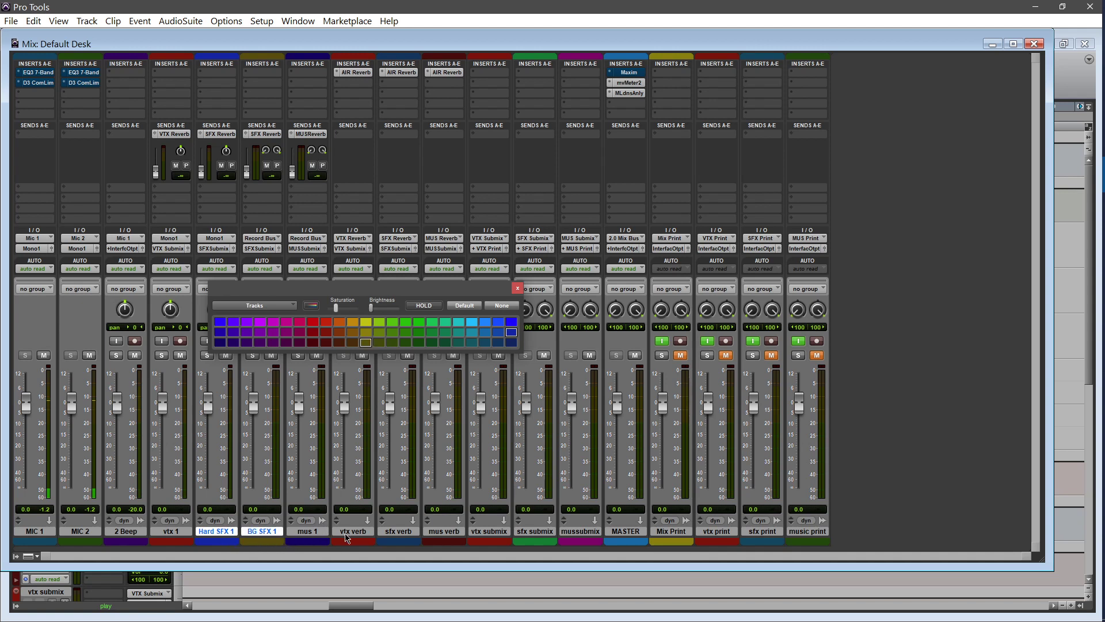
pyautogui.keyDown('shift'); pyautogui.click(397, 532); pyautogui.keyUp('shift')
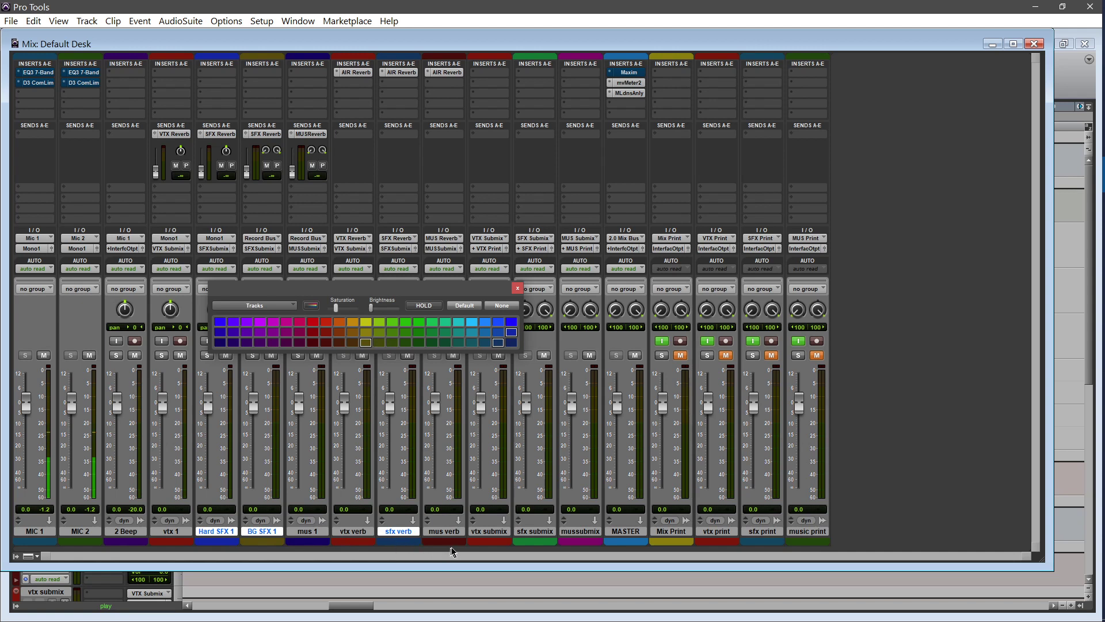
pyautogui.keyDown('shift'); pyautogui.click(538, 532); pyautogui.keyUp('shift')
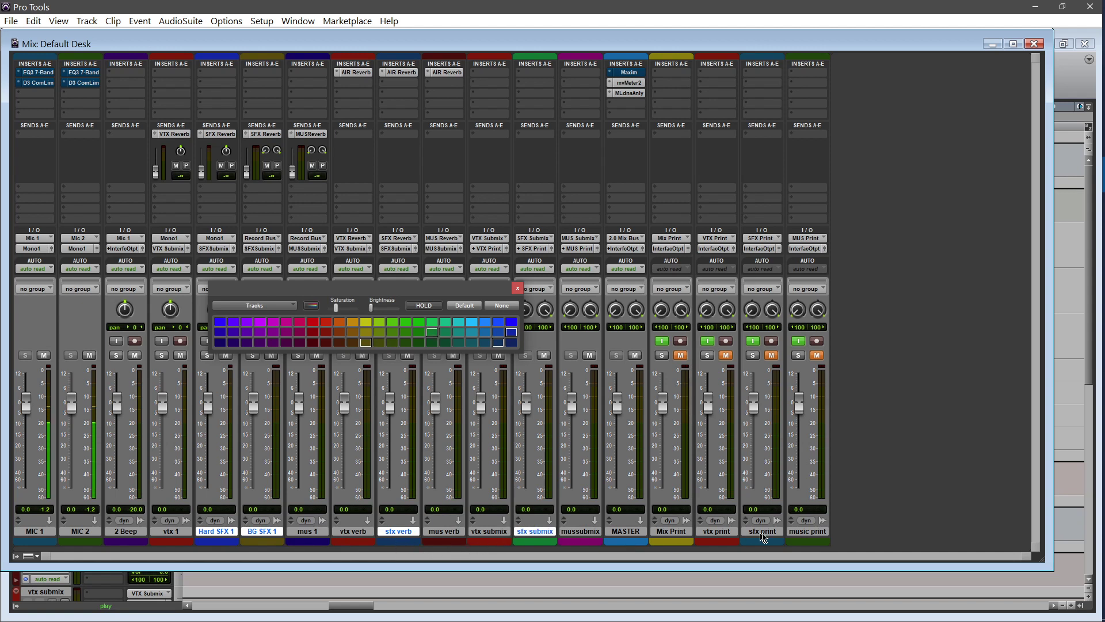
pyautogui.keyDown('shift'); pyautogui.click(771, 532); pyautogui.keyUp('shift')
pyautogui.click(512, 333)
# Colour the mus 1, mus verb, mussubmix and music print tracks yellow
pyautogui.click(307, 531)
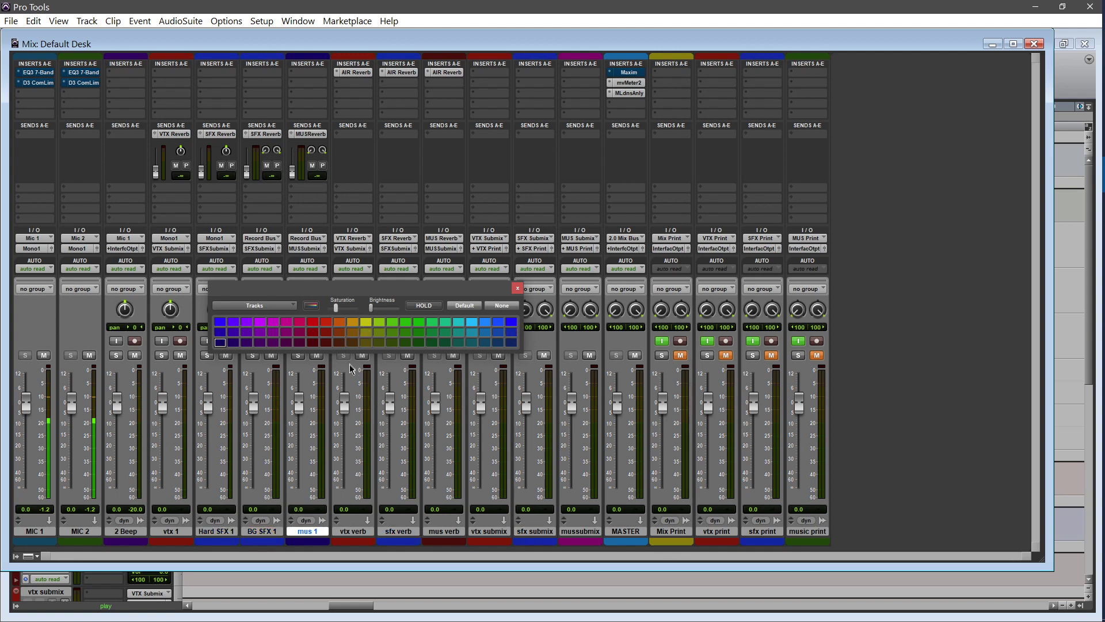
pyautogui.click(366, 333)
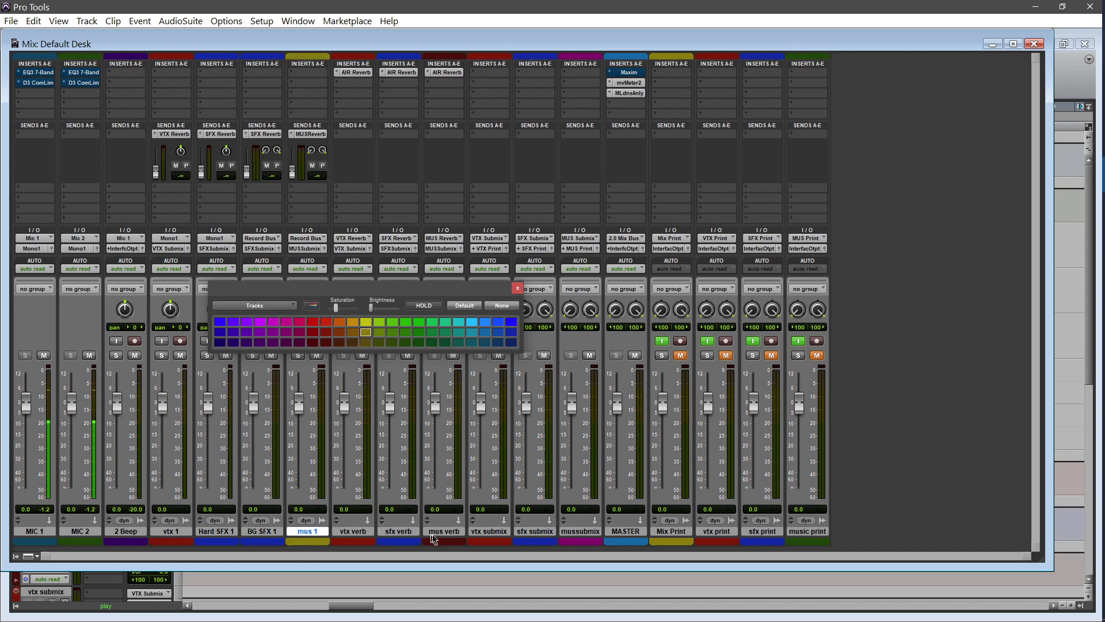
pyautogui.keyDown('ctrl'); pyautogui.click(446, 532); pyautogui.keyUp('ctrl')
pyautogui.keyDown('ctrl'); pyautogui.click(574, 532); pyautogui.keyUp('ctrl')
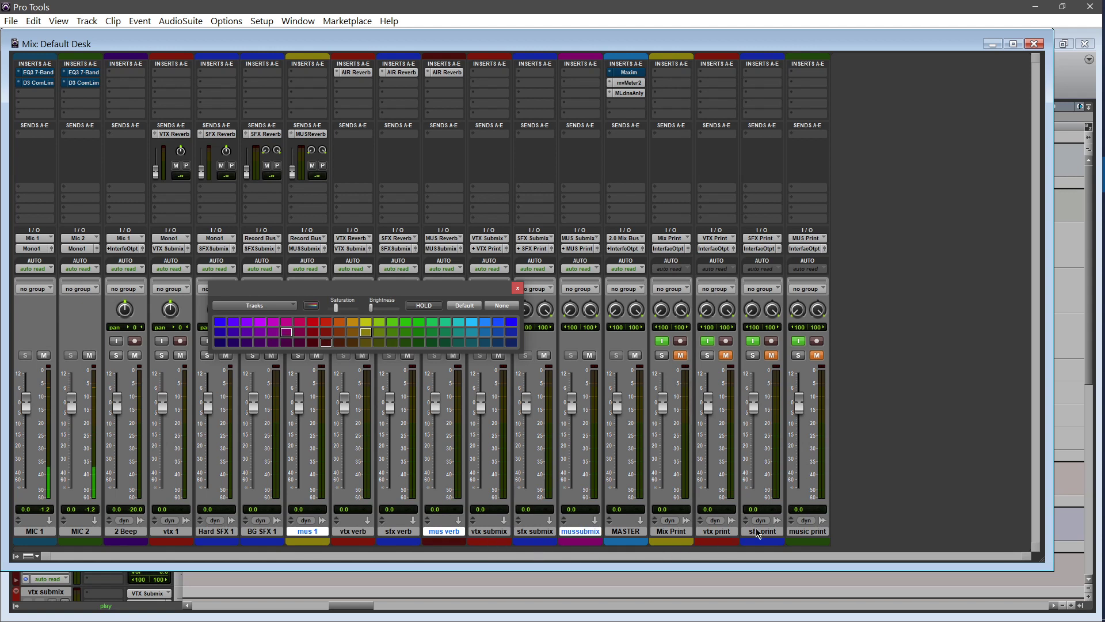
pyautogui.keyDown('ctrl'); pyautogui.click(807, 532); pyautogui.keyUp('ctrl')
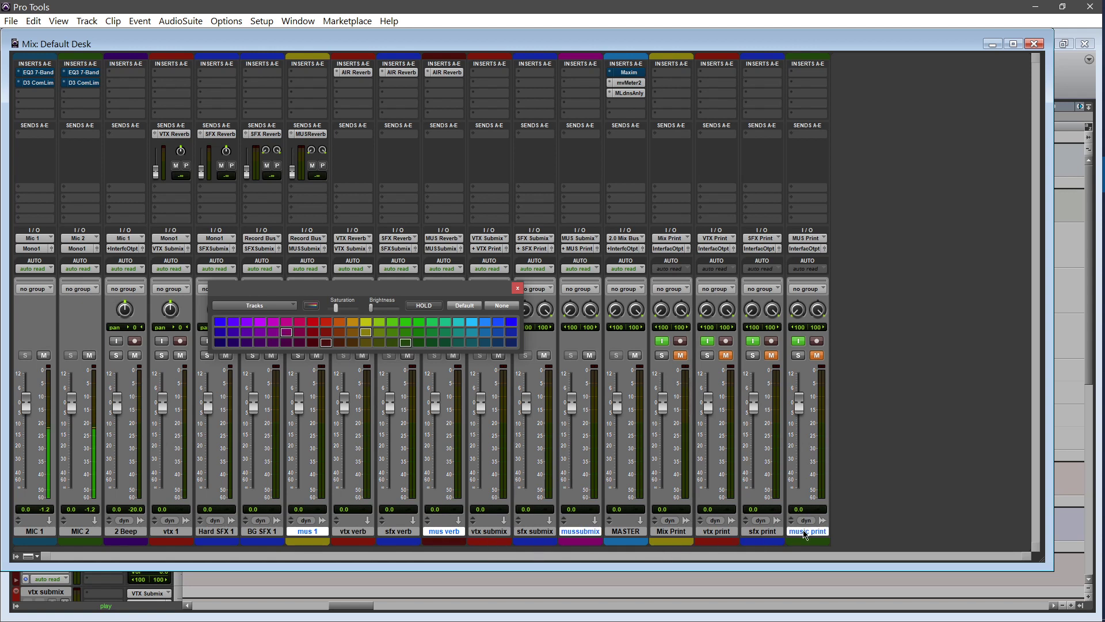
pyautogui.click(365, 332)
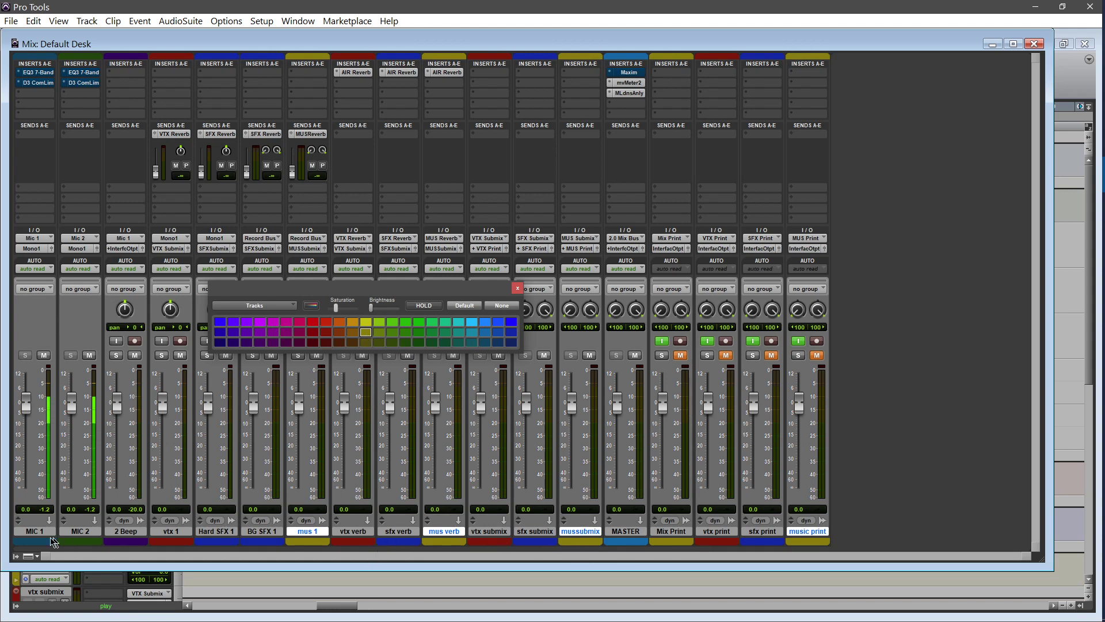
# Colour the MIC 1, MIC 2, 2 Beep and MASTER tracks dark purple and close the colour palette
pyautogui.click(35, 532)
pyautogui.keyDown('shift'); pyautogui.click(80, 531); pyautogui.keyUp('shift')
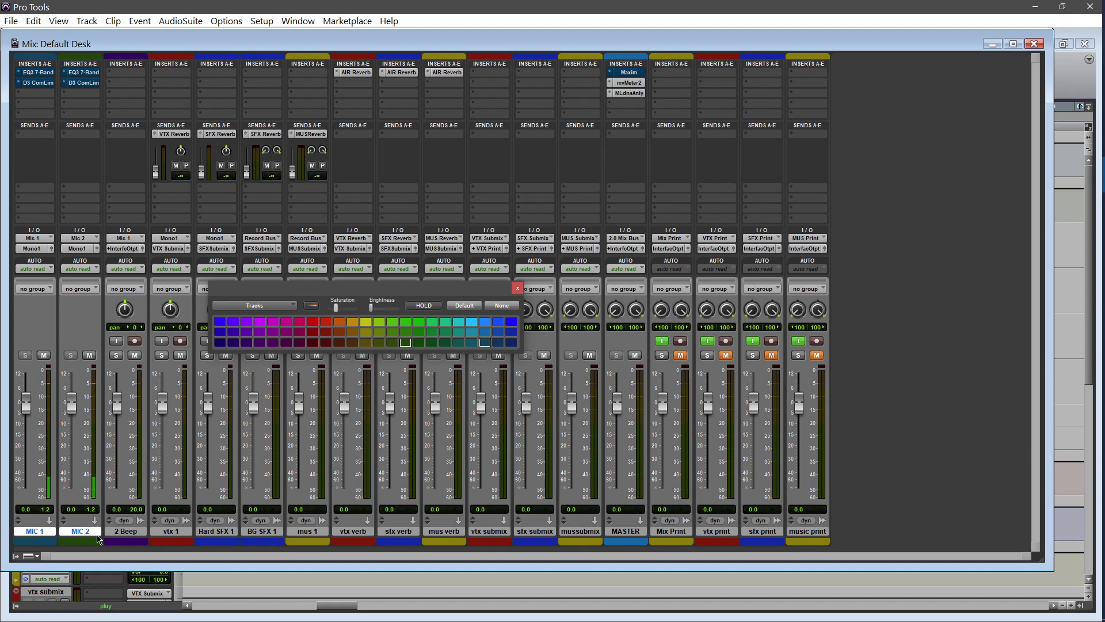
pyautogui.keyDown('shift'); pyautogui.click(125, 531); pyautogui.keyUp('shift')
pyautogui.keyDown('shift'); pyautogui.click(641, 532); pyautogui.keyUp('shift')
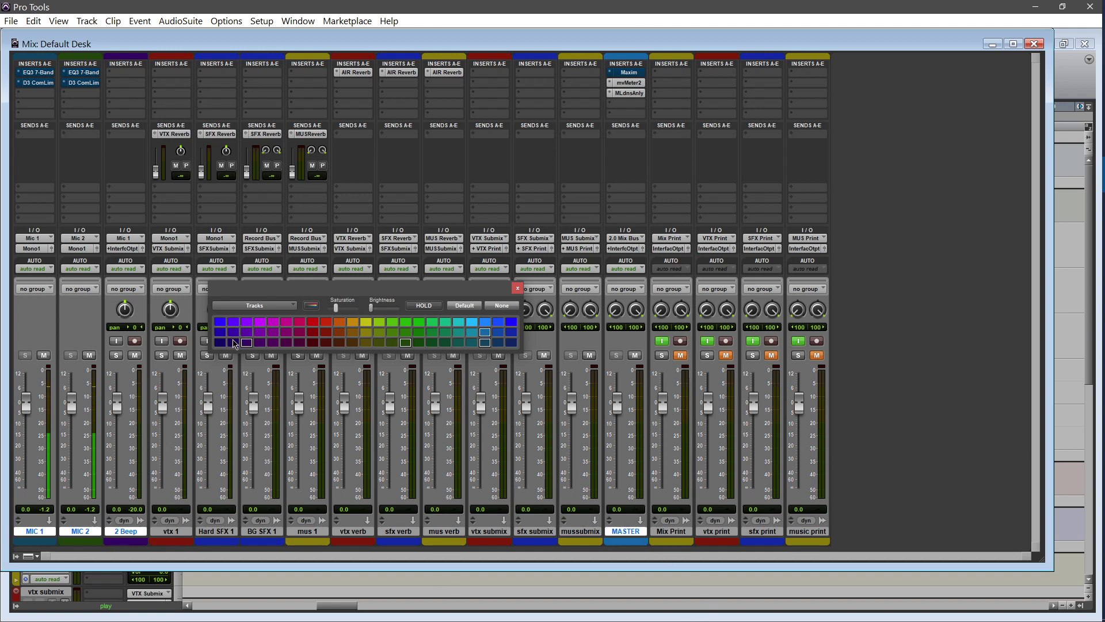
pyautogui.click(234, 343)
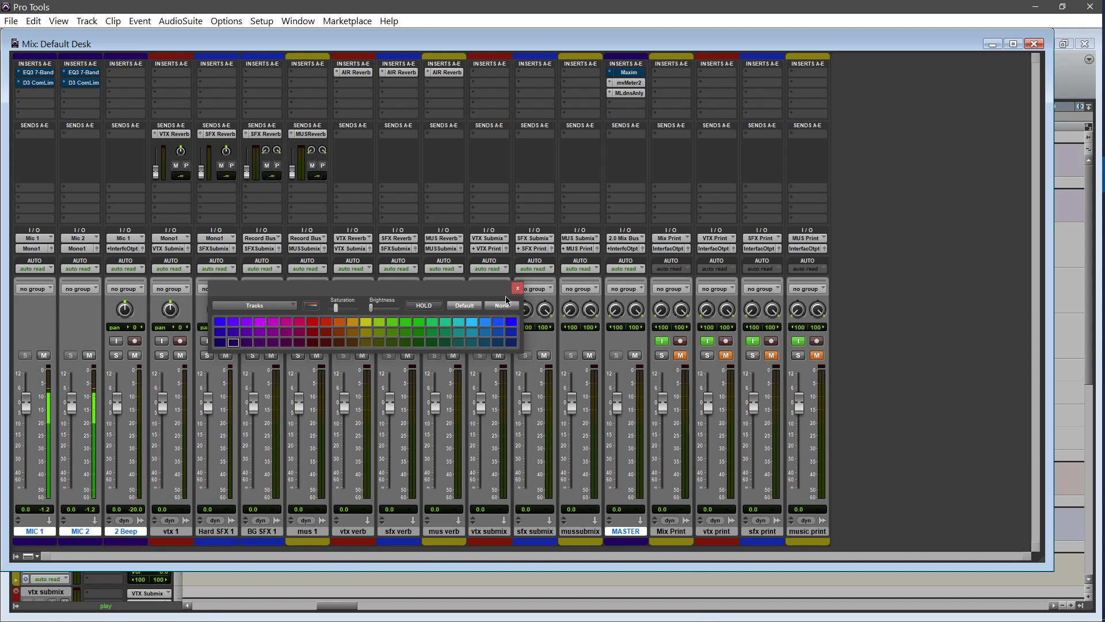
pyautogui.click(518, 288)
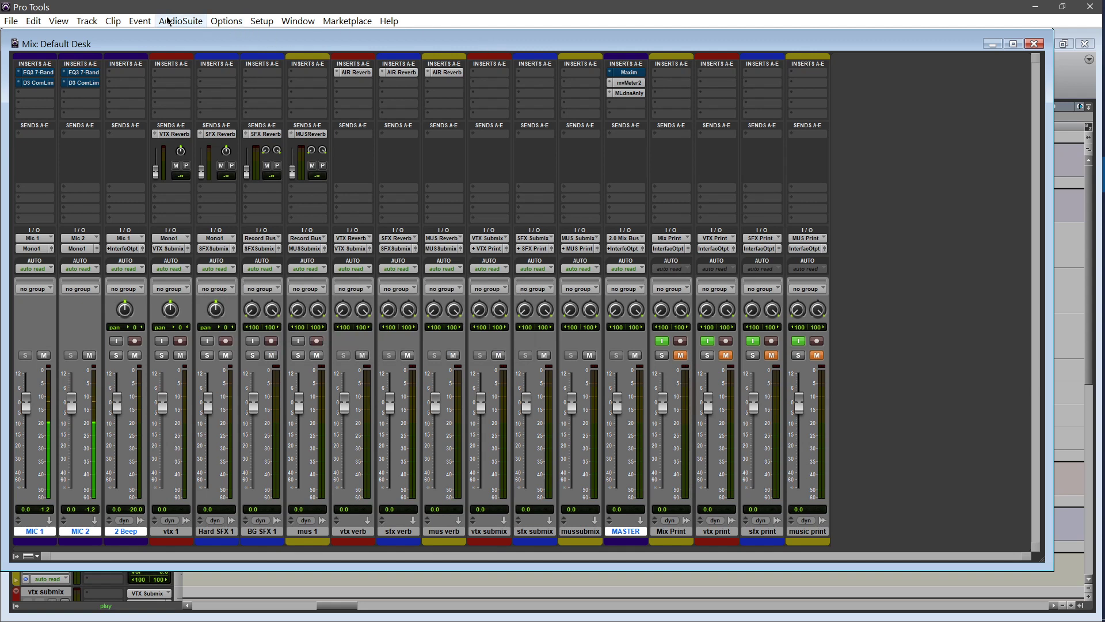
pyautogui.click(260, 21)
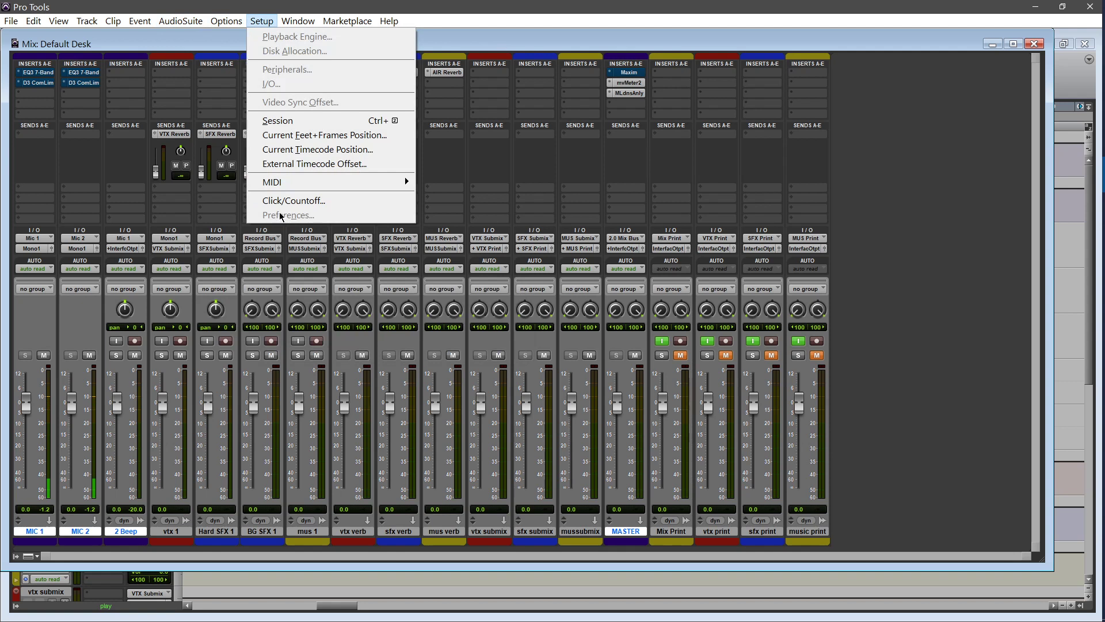
pyautogui.click(296, 18)
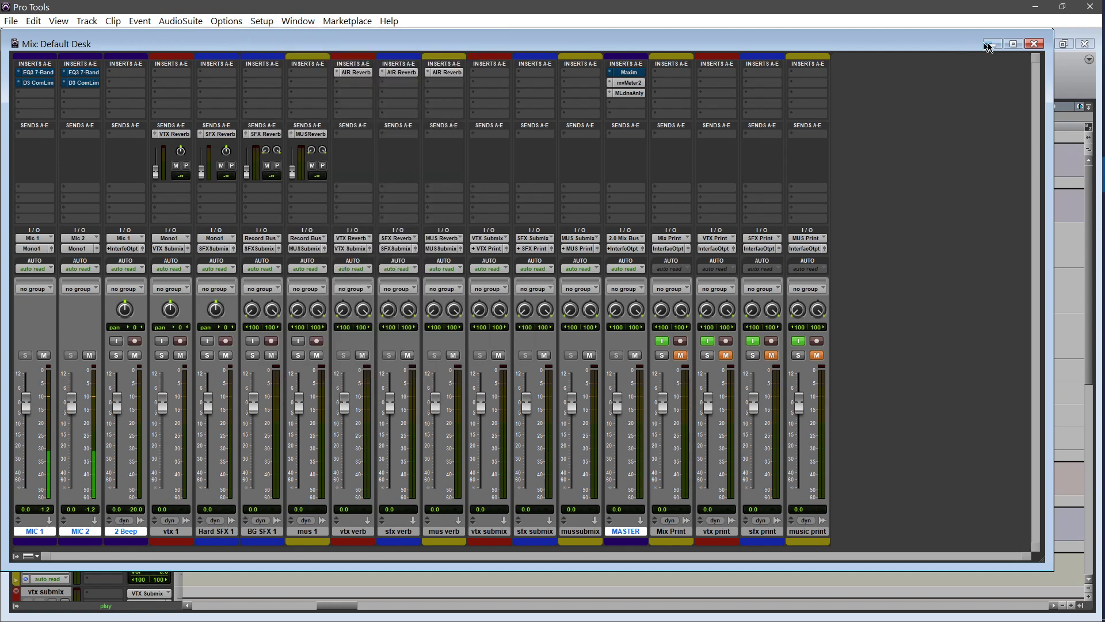
pyautogui.click(1035, 43)
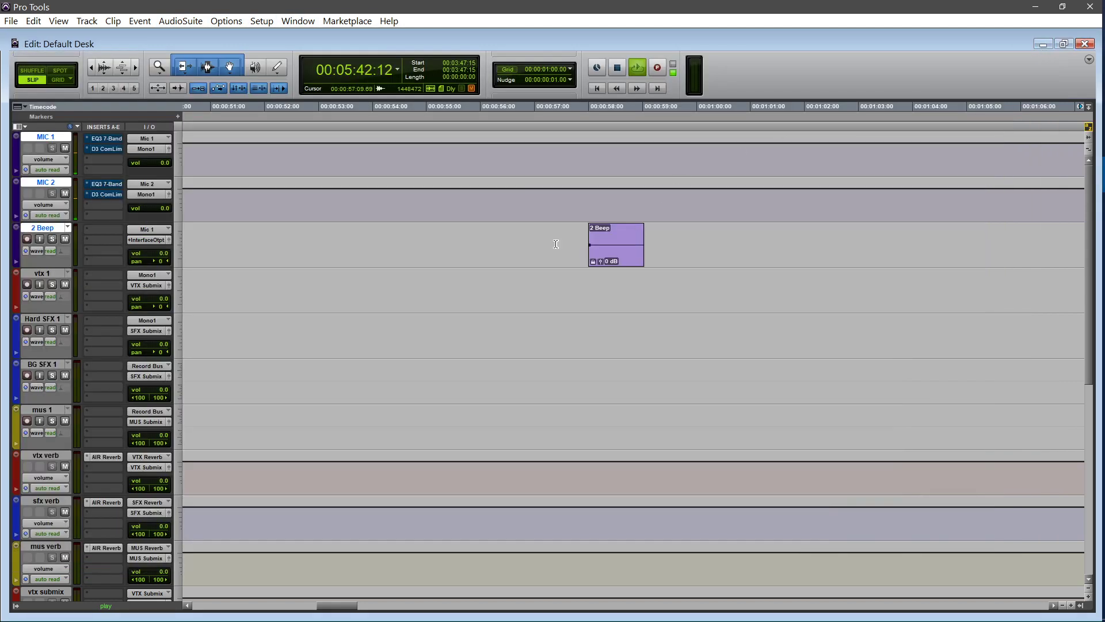
pyautogui.click(262, 22)
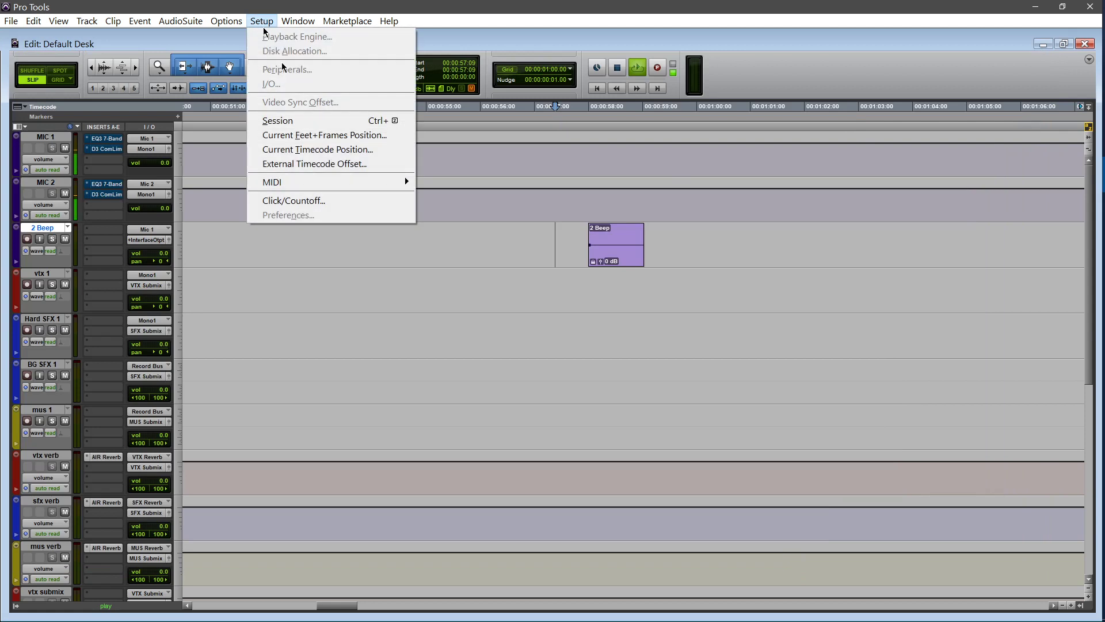
pyautogui.click(465, 209)
pyautogui.click(345, 236)
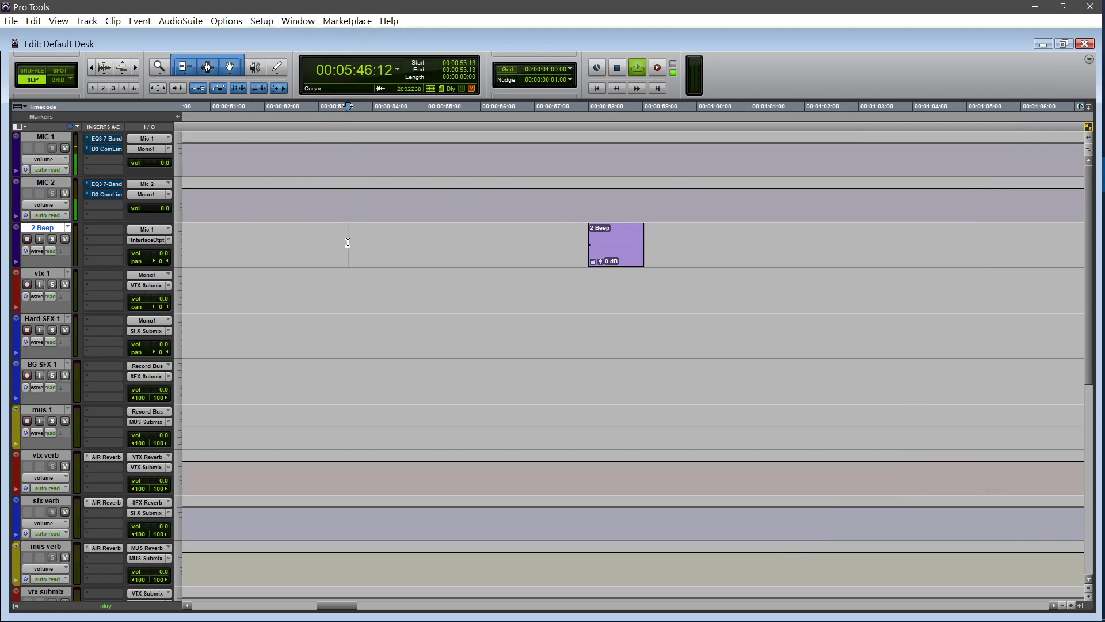
# Set the default clip color coding to Track Color in the Pro Tools preferences and apply it
pyautogui.click(262, 21)
pyautogui.click(271, 229)
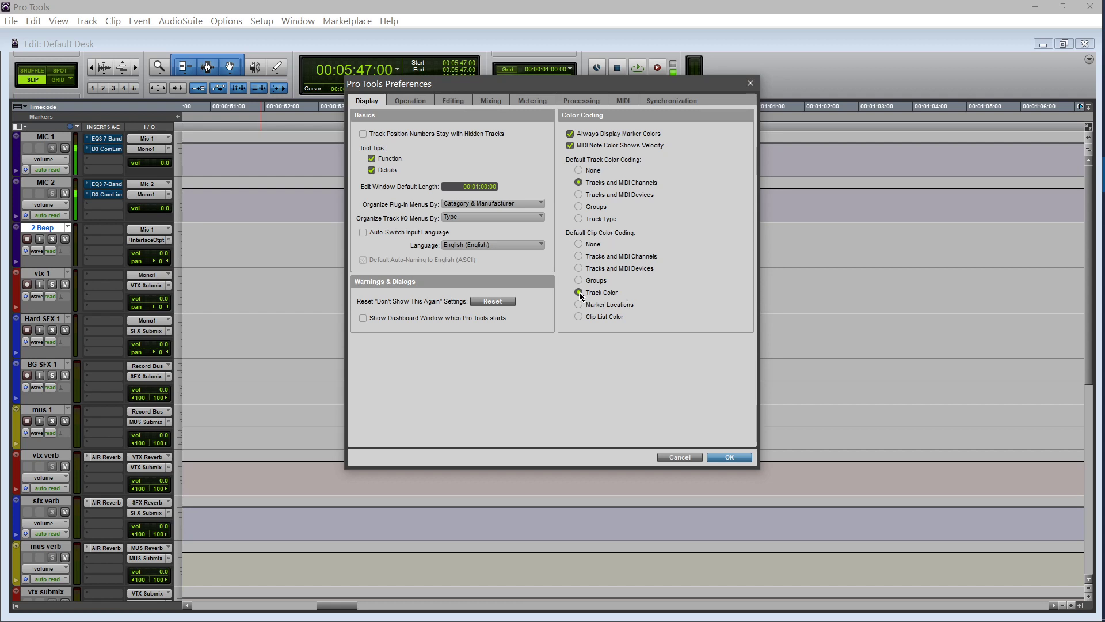
pyautogui.click(578, 256)
pyautogui.click(579, 293)
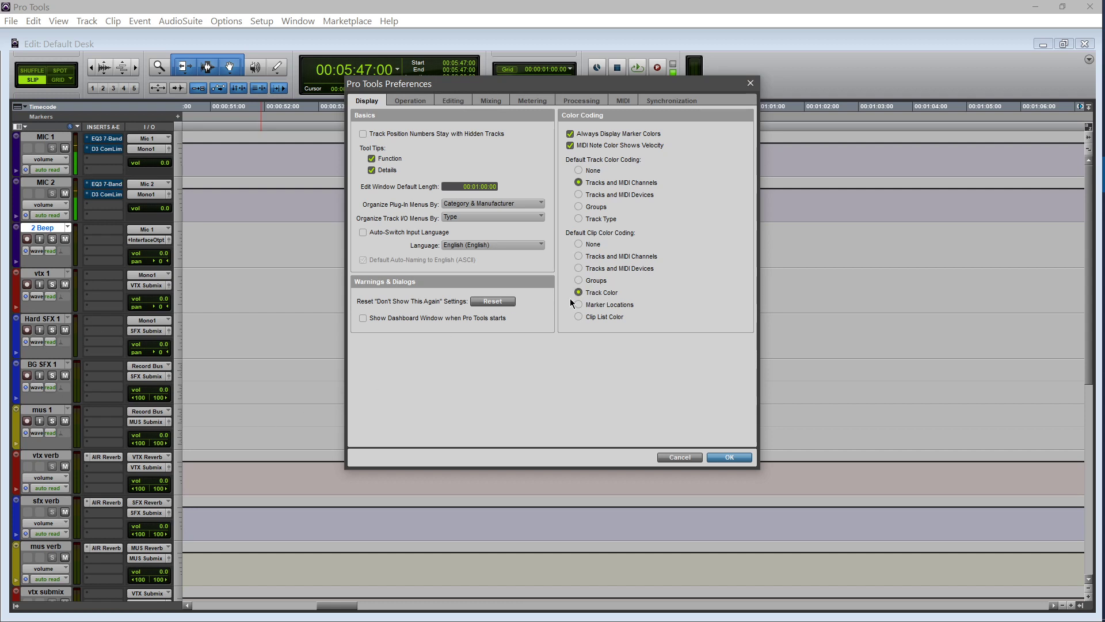
pyautogui.click(728, 458)
# Show the Mix window again and maximize it
pyautogui.click(557, 236)
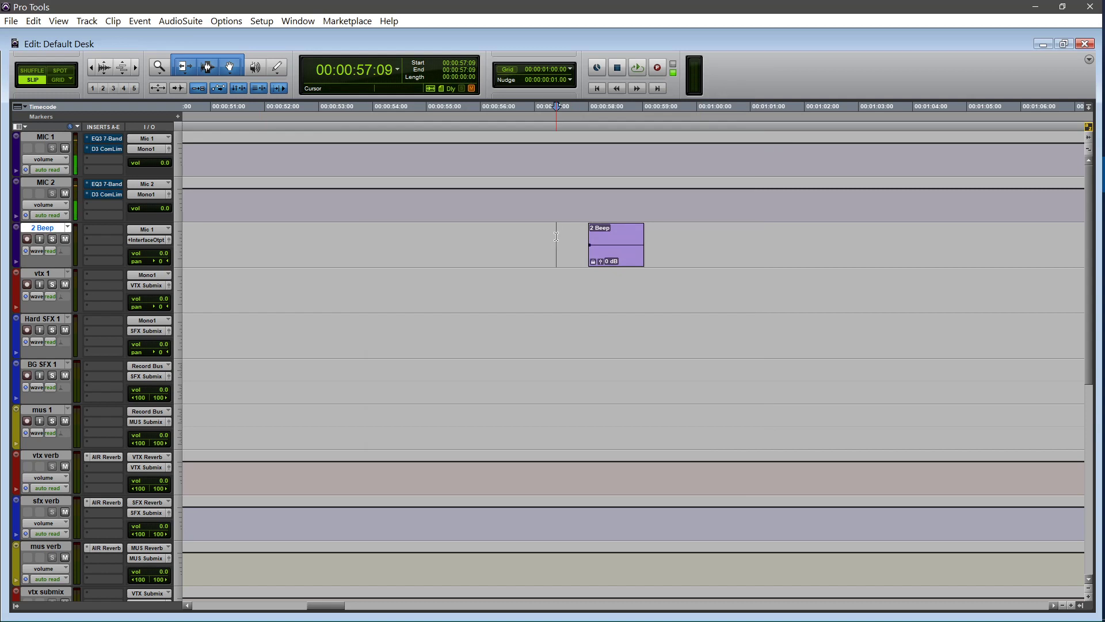
pyautogui.hotkey('ctrl', '=')
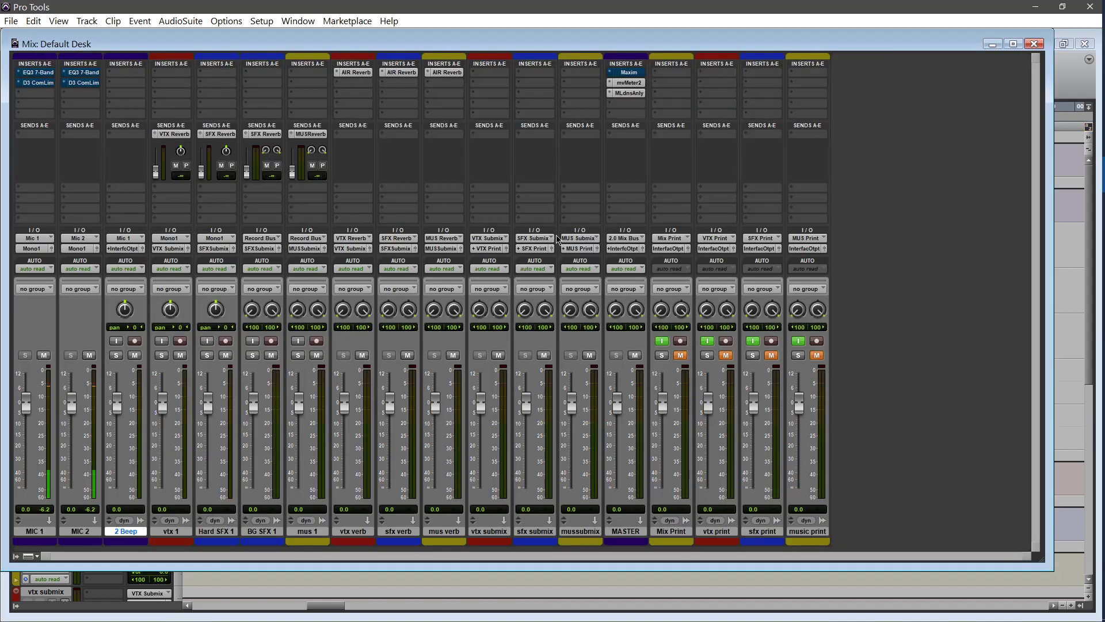
pyautogui.doubleClick(506, 46)
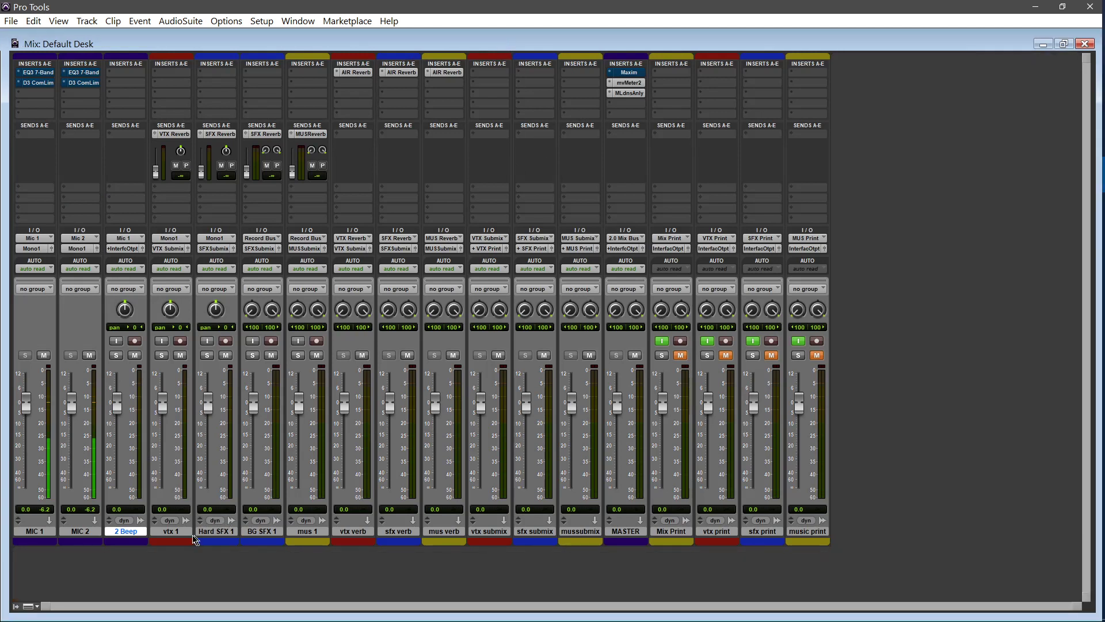
# Make three duplicates of the vtx 1 track, inserted after it with all of its track data
pyautogui.click(184, 532)
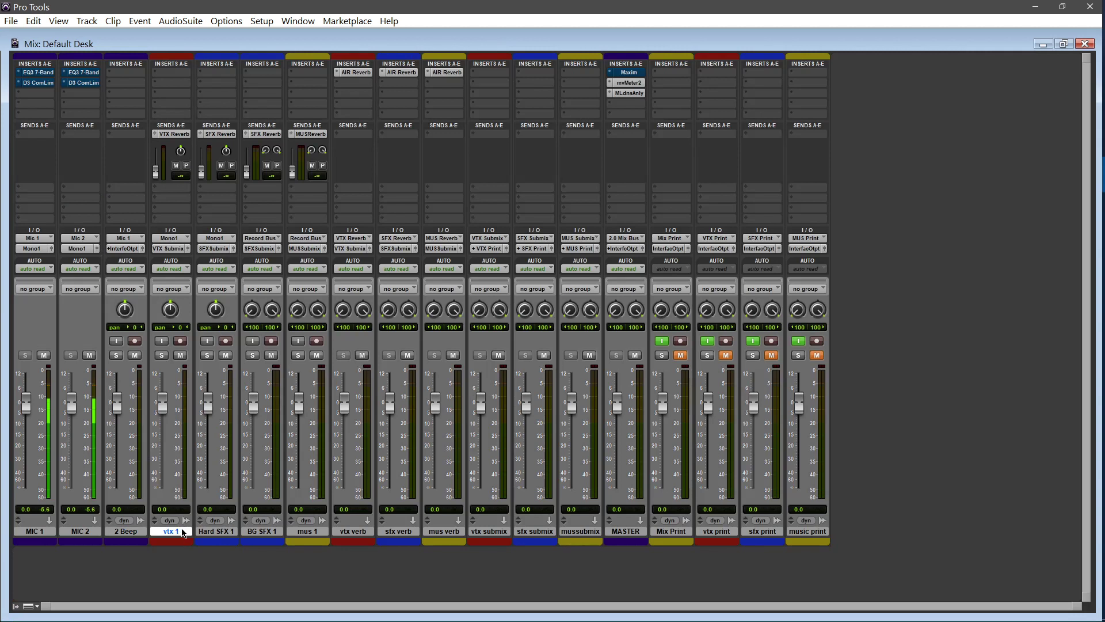
pyautogui.rightClick(185, 532)
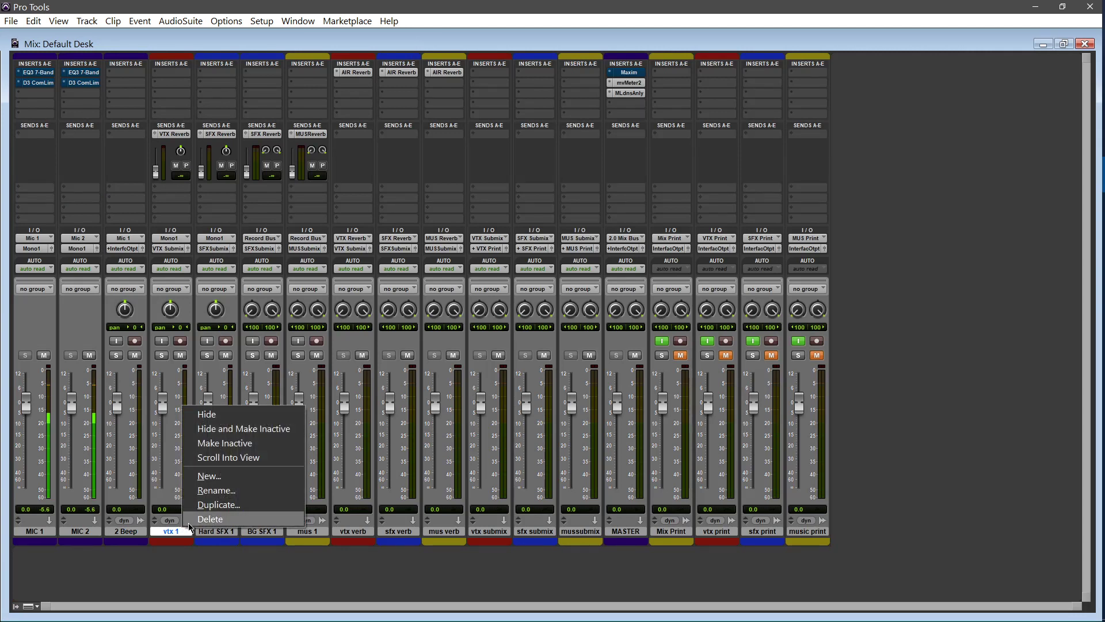
pyautogui.click(214, 505)
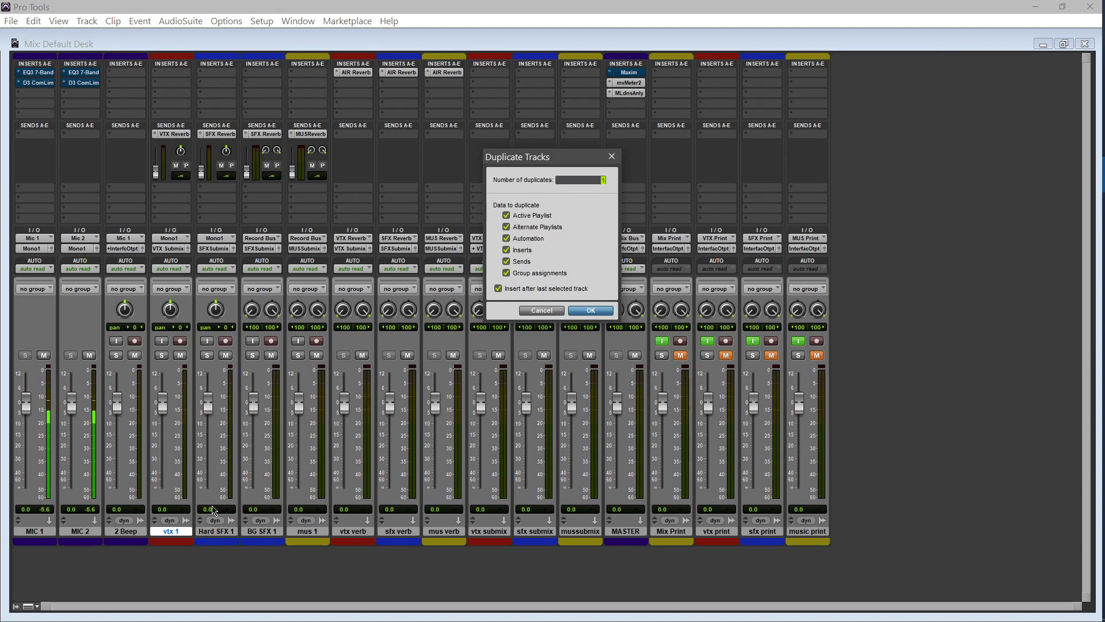
pyautogui.click(592, 310)
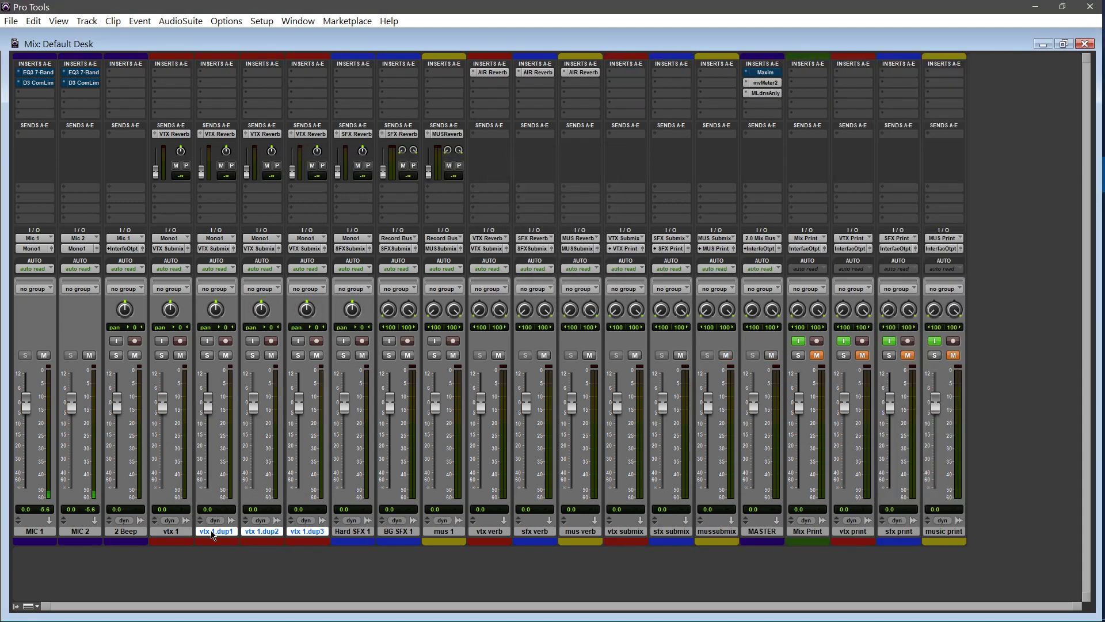
# Rename the first duplicate of the vtx 1 track as vtx 2
pyautogui.doubleClick(213, 531)
pyautogui.press('Right')
pyautogui.press('BackSpace')
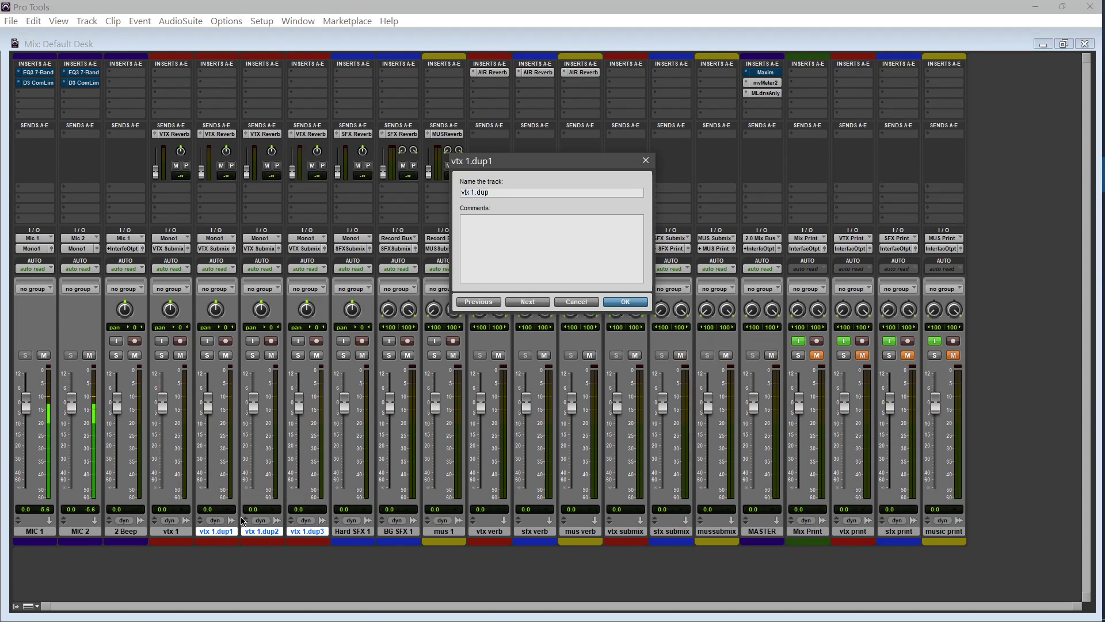
pyautogui.press('BackSpace')
pyautogui.press('BackSpace')
pyautogui.write('2')
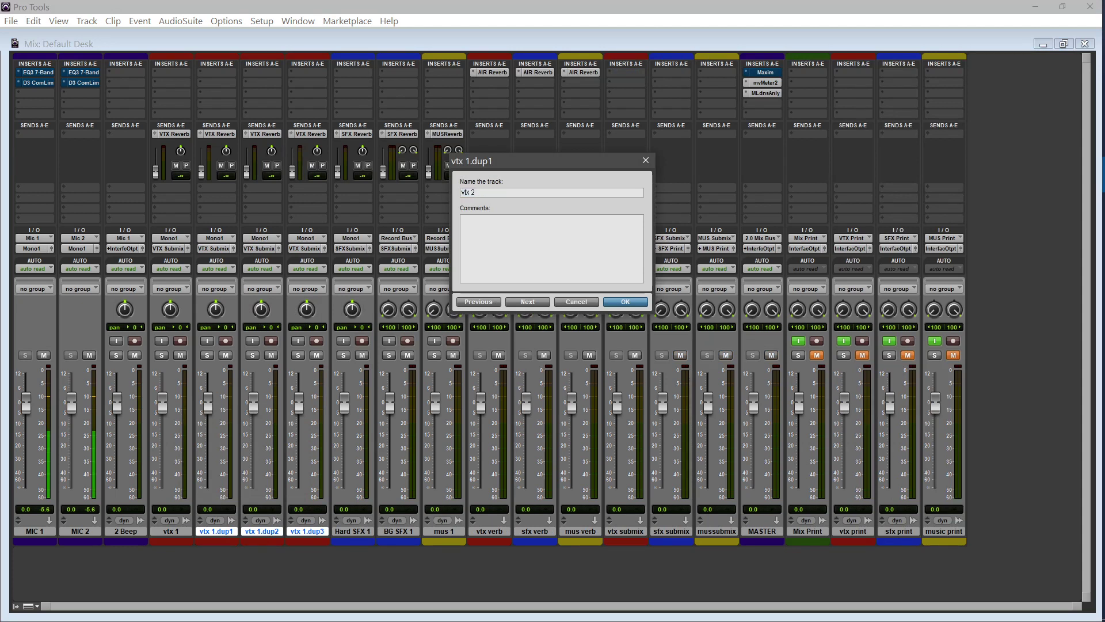
# Rename the second duplicate of the vtx 1 track as vtx 3
pyautogui.hotkey('ctrl', 'Right')
pyautogui.press('Right')
pyautogui.press('BackSpace')
pyautogui.press('BackSpace')
pyautogui.press('BackSpace')
pyautogui.press('BackSpace')
pyautogui.press('BackSpace')
pyautogui.press('BackSpace')
pyautogui.write('3')
# Rename the third duplicate of the vtx 1 track as vtx 4 and close the naming dialog
pyautogui.hotkey('ctrl', 'Right')
pyautogui.press('Right')
pyautogui.press('BackSpace')
pyautogui.press('BackSpace')
pyautogui.press('BackSpace')
pyautogui.write('4')
pyautogui.press('Return')
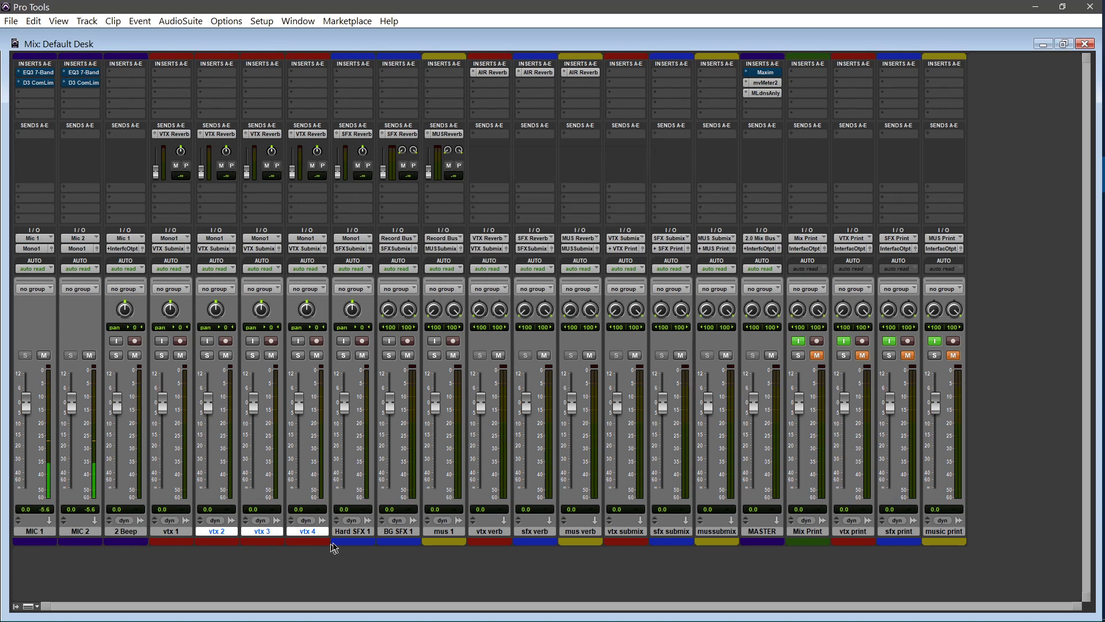
# Make three duplicates of the Hard SFX 1 track, inserted after it with all of its track data
pyautogui.click(353, 531)
pyautogui.rightClick(355, 533)
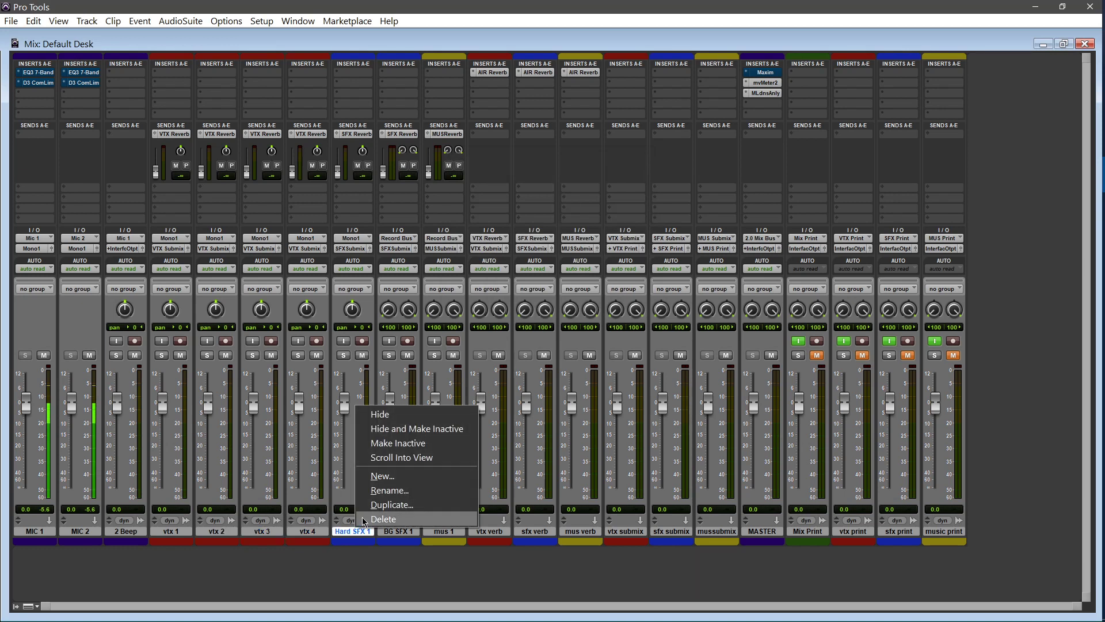
pyautogui.click(386, 505)
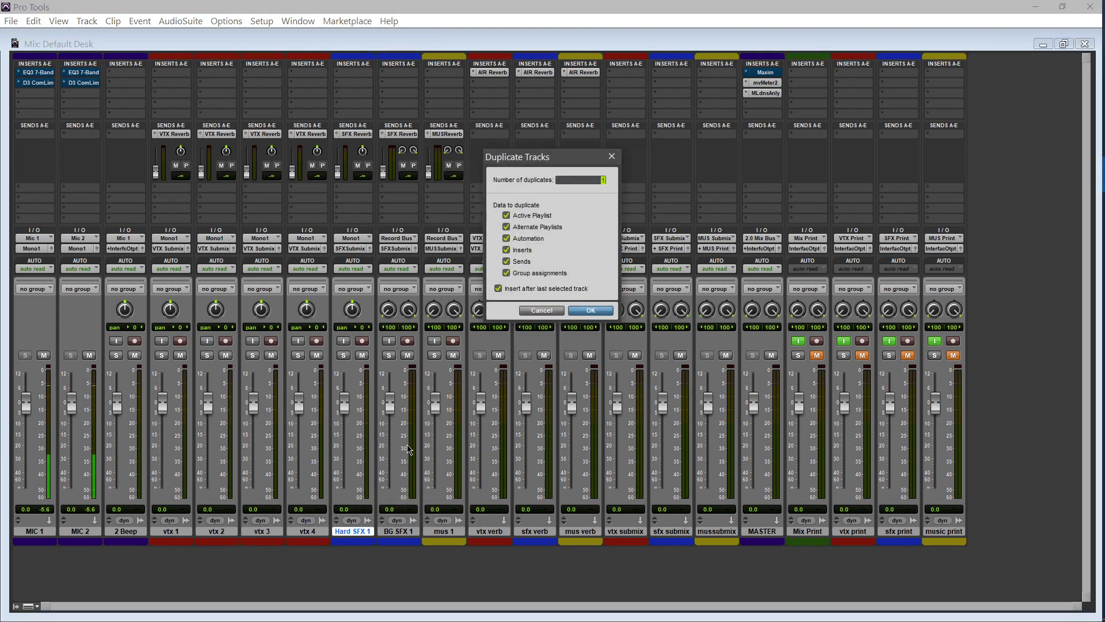
pyautogui.press('Return')
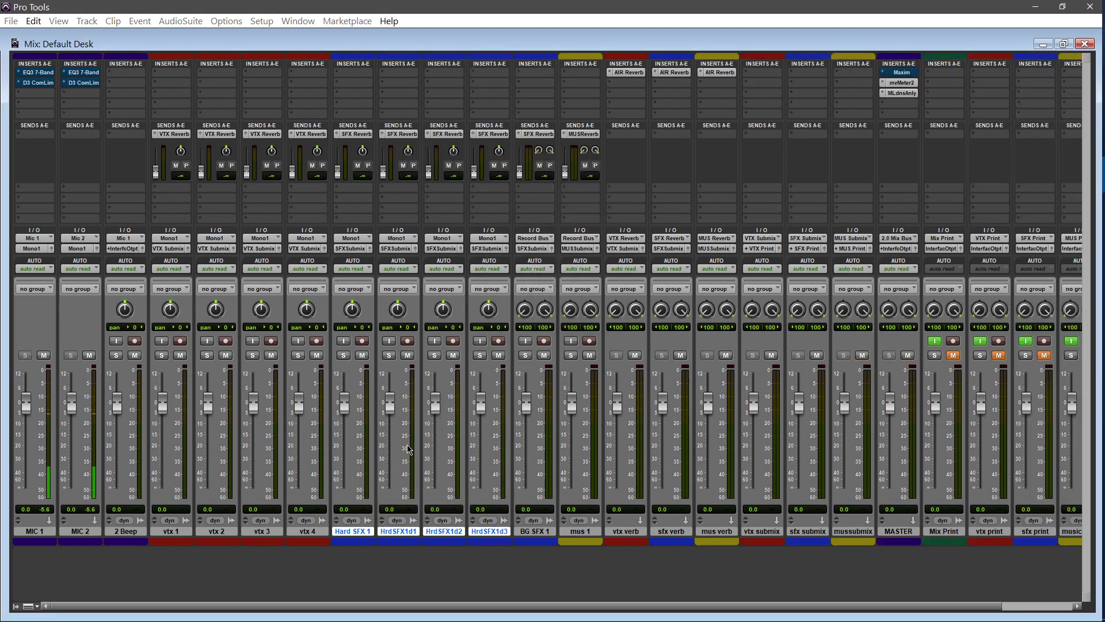
# Rename the first duplicate of the Hard SFX 1 track as Hard SFX 2
pyautogui.doubleClick(406, 531)
pyautogui.press('End')
pyautogui.press('BackSpace')
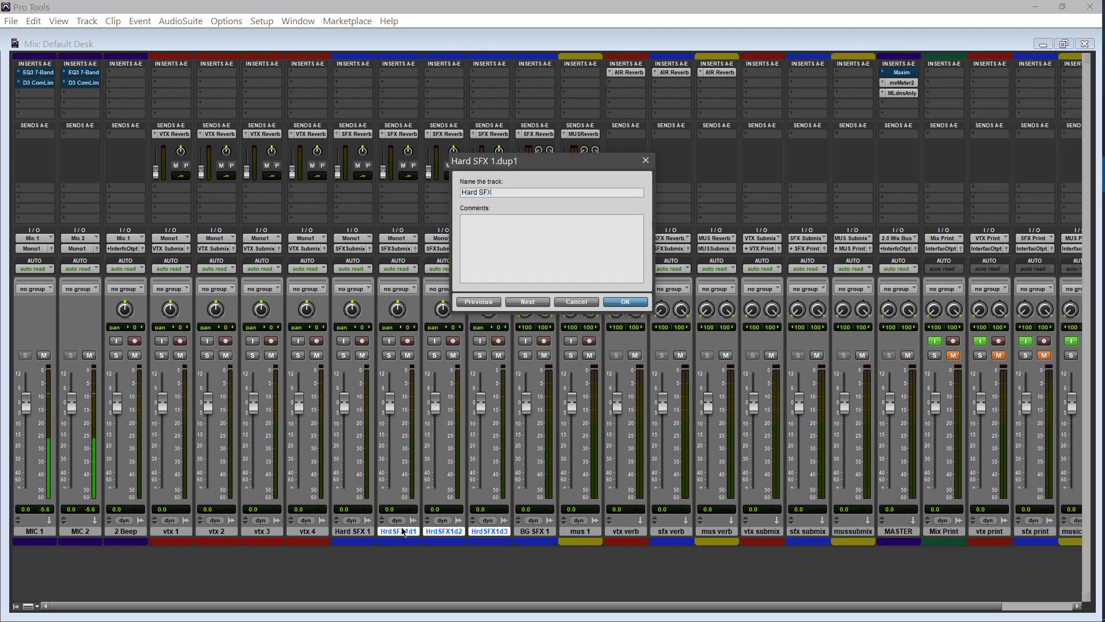
pyautogui.write('2')
# Rename the second duplicate of the Hard SFX 1 track as Hard SFX 3
pyautogui.hotkey('ctrl', 'Right')
pyautogui.press('End')
pyautogui.press('BackSpace')
pyautogui.press('BackSpace')
pyautogui.press('BackSpace')
pyautogui.press('BackSpace')
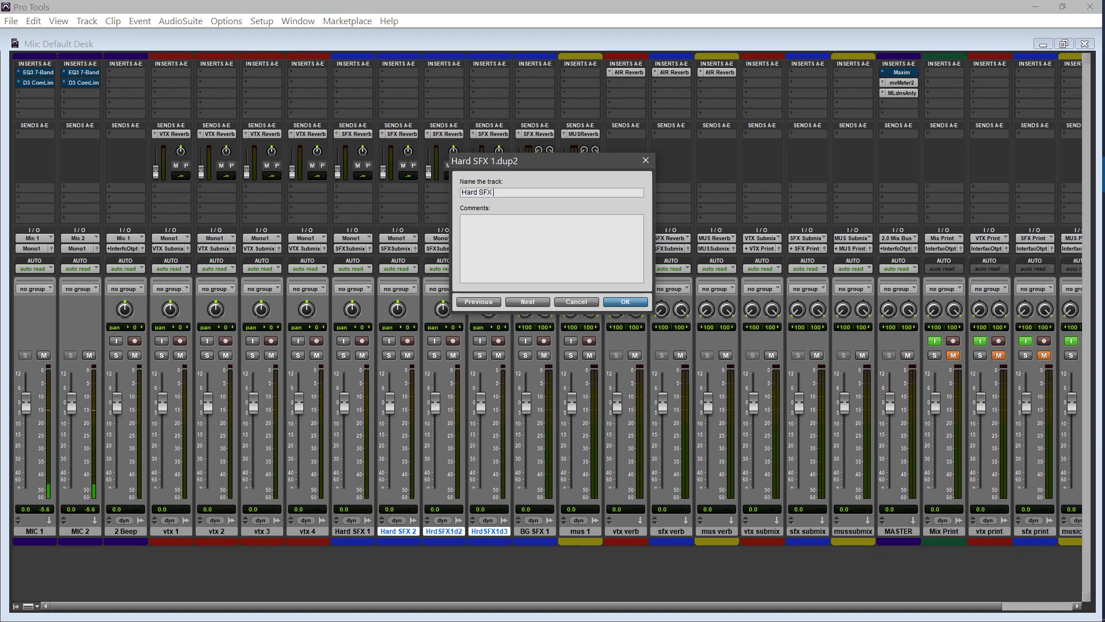
# Rename the third duplicate of the Hard SFX 1 track as Hard SFX 4 and close the naming dialog
pyautogui.hotkey('ctrl', 'Right')
pyautogui.press('Right')
pyautogui.press('BackSpace')
pyautogui.press('BackSpace')
pyautogui.press('BackSpace')
pyautogui.press('BackSpace')
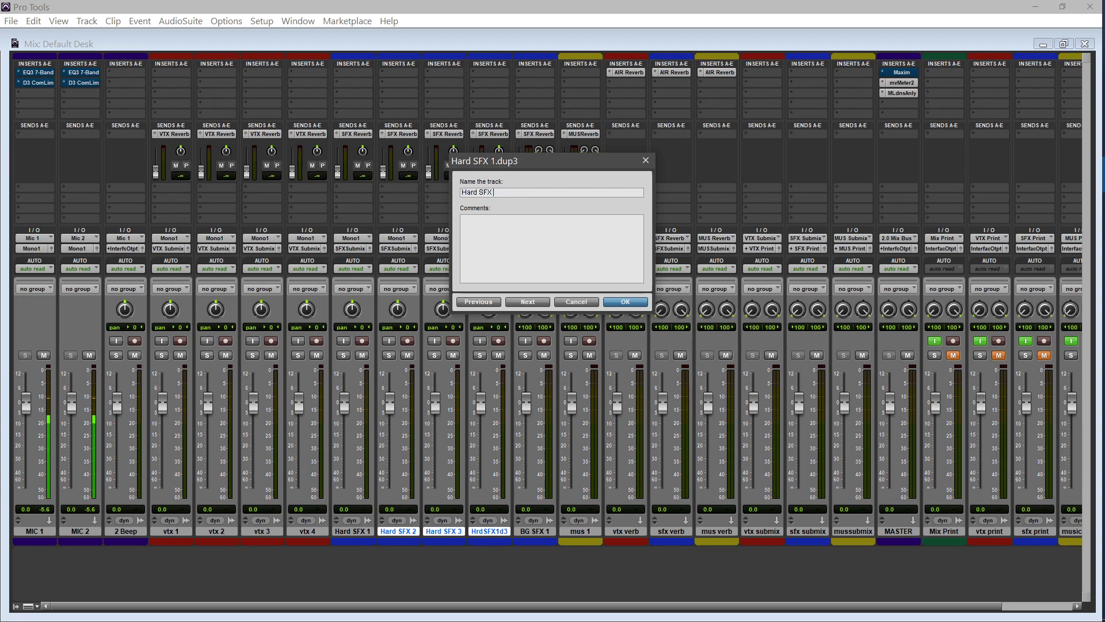
pyautogui.write('4')
pyautogui.press('Return')
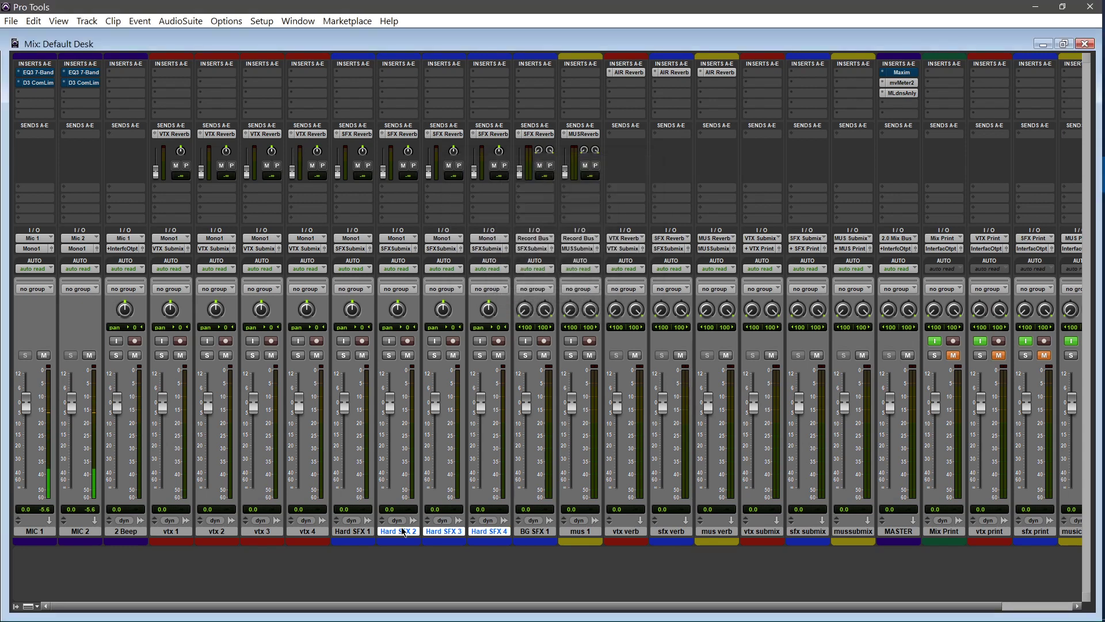
# Make three duplicates of the BG SFX 1 track, placed directly after it
pyautogui.click(533, 532)
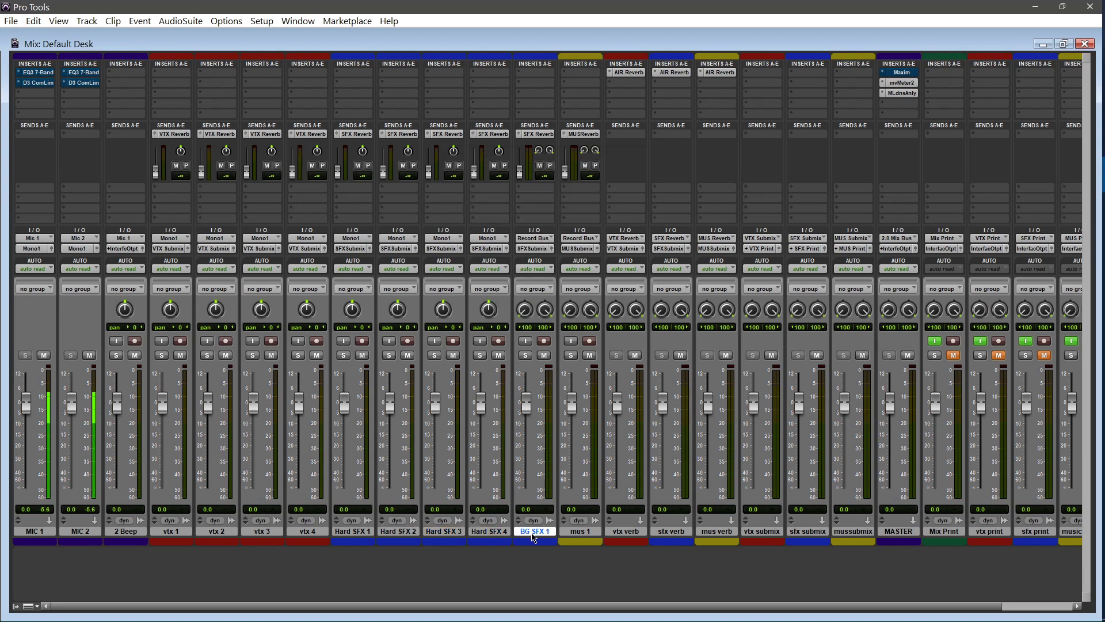
pyautogui.rightClick(533, 537)
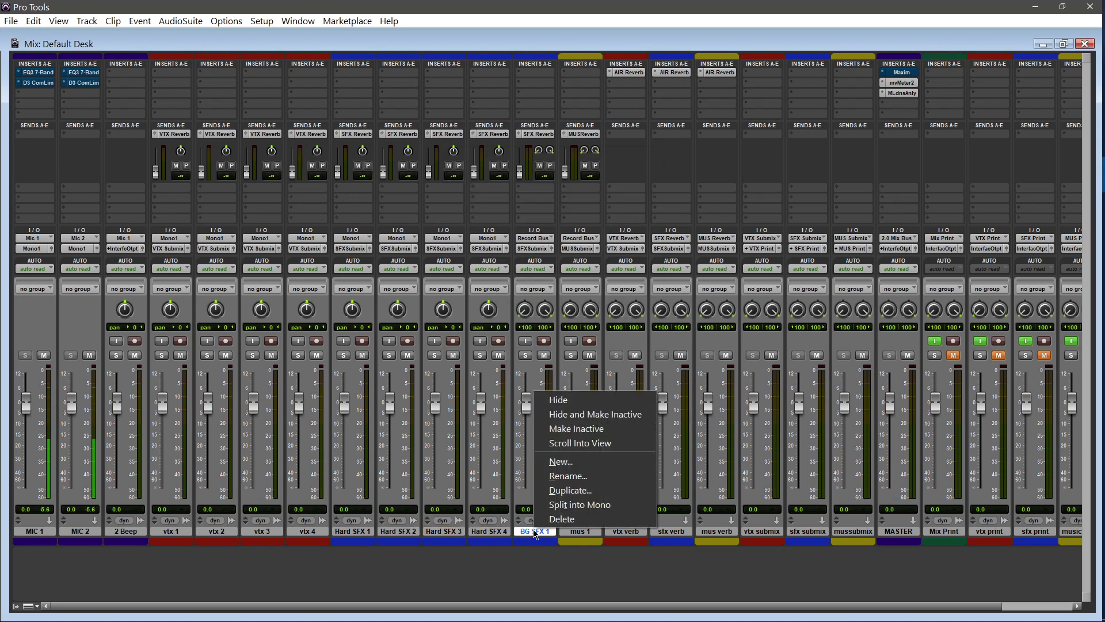
pyautogui.click(555, 491)
pyautogui.press('Return')
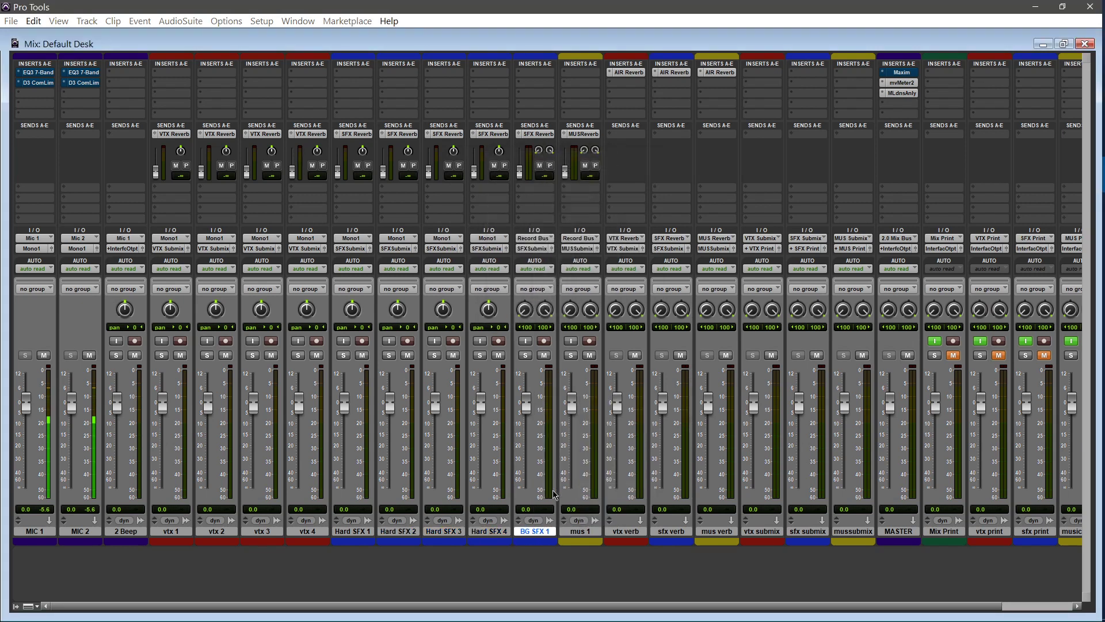
# Rename the first duplicate of the BG SFX 1 track as BG SFX 2
pyautogui.doubleClick(581, 533)
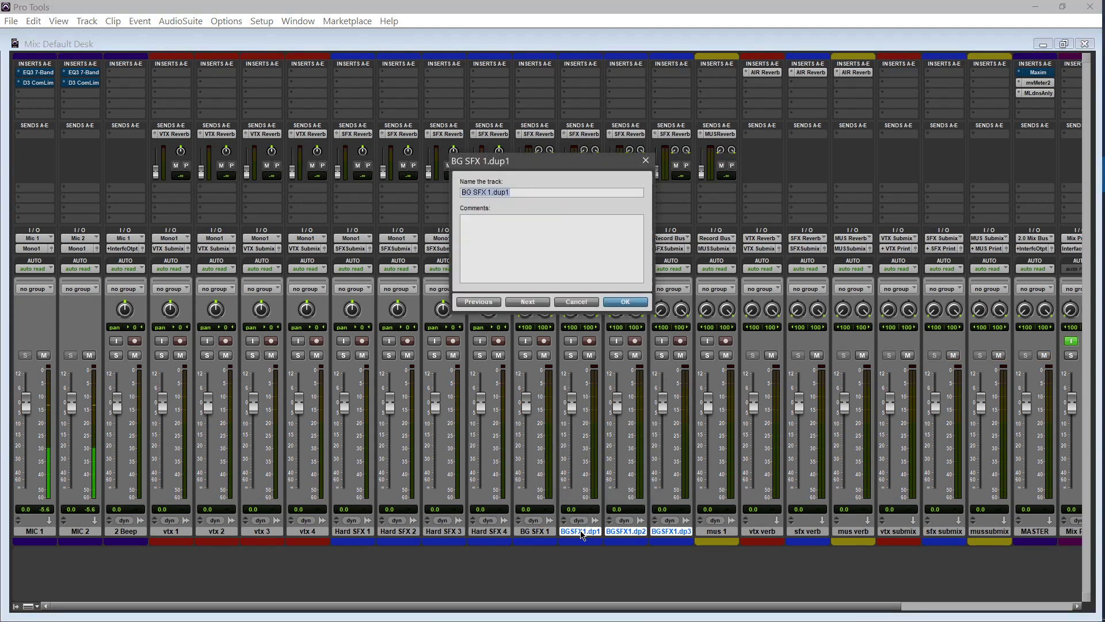
pyautogui.press('BackSpace')
pyautogui.press('BackSpace')
pyautogui.press('BackSpace')
pyautogui.press('BackSpace')
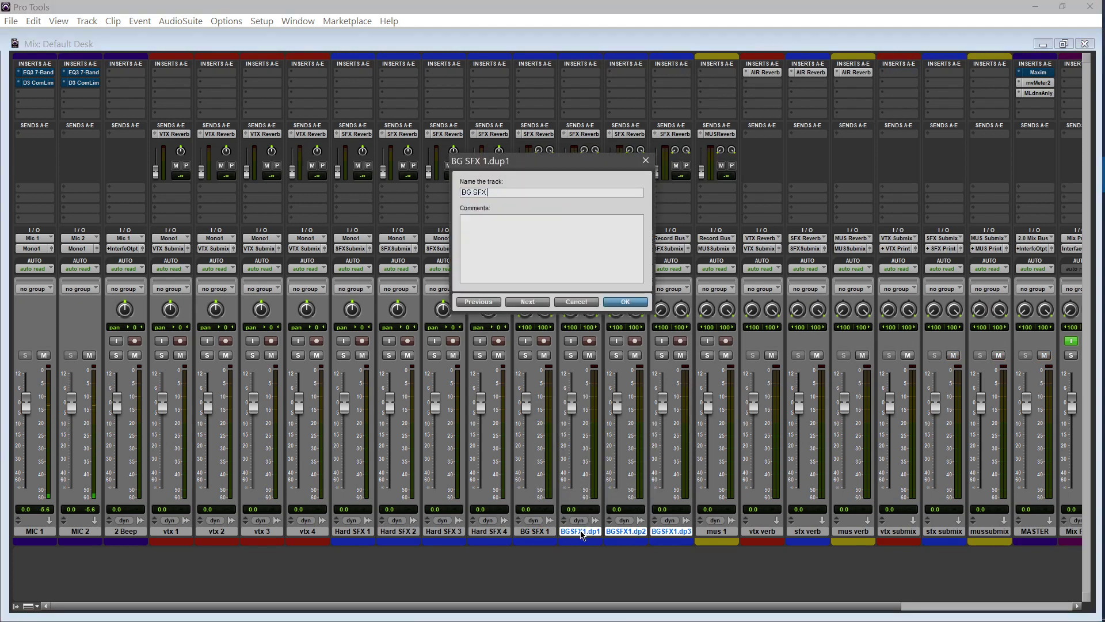
pyautogui.write('2')
# Rename the second duplicate of the BG SFX 1 track as BG SFX 3
pyautogui.hotkey('ctrl', 'Right')
pyautogui.press('BackSpace')
pyautogui.press('BackSpace')
pyautogui.press('BackSpace')
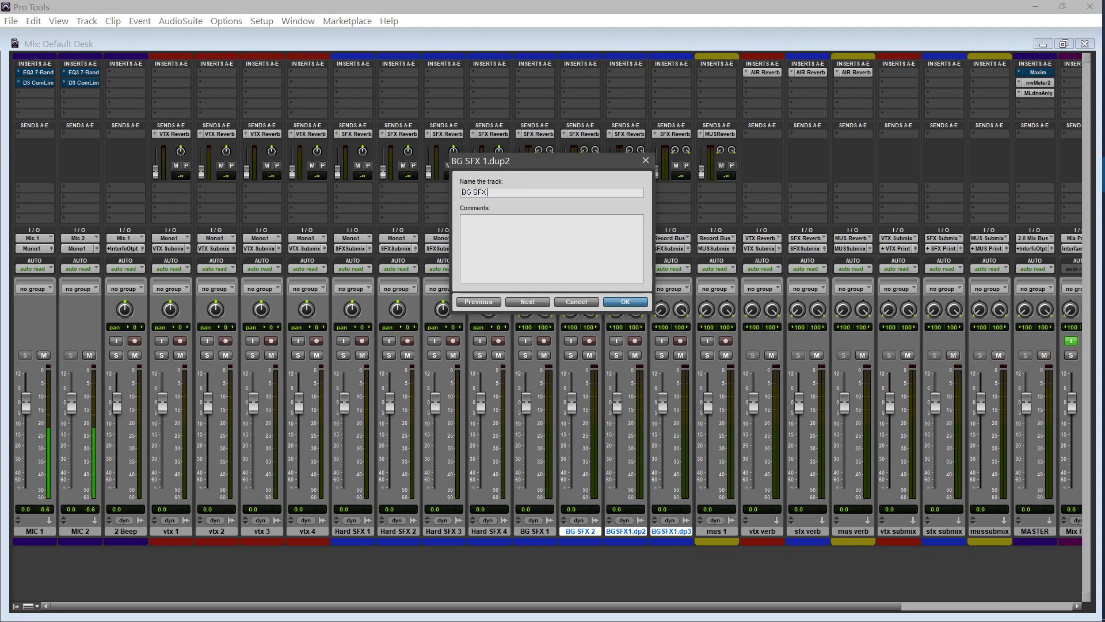
# Rename the third duplicate of the BG SFX 1 track as BG SFX 4 and close the naming dialog
pyautogui.hotkey('ctrl', 'Right')
pyautogui.press('BackSpace')
pyautogui.press('BackSpace')
pyautogui.press('BackSpace')
pyautogui.press('BackSpace')
pyautogui.press('BackSpace')
pyautogui.write('4')
pyautogui.press('Return')
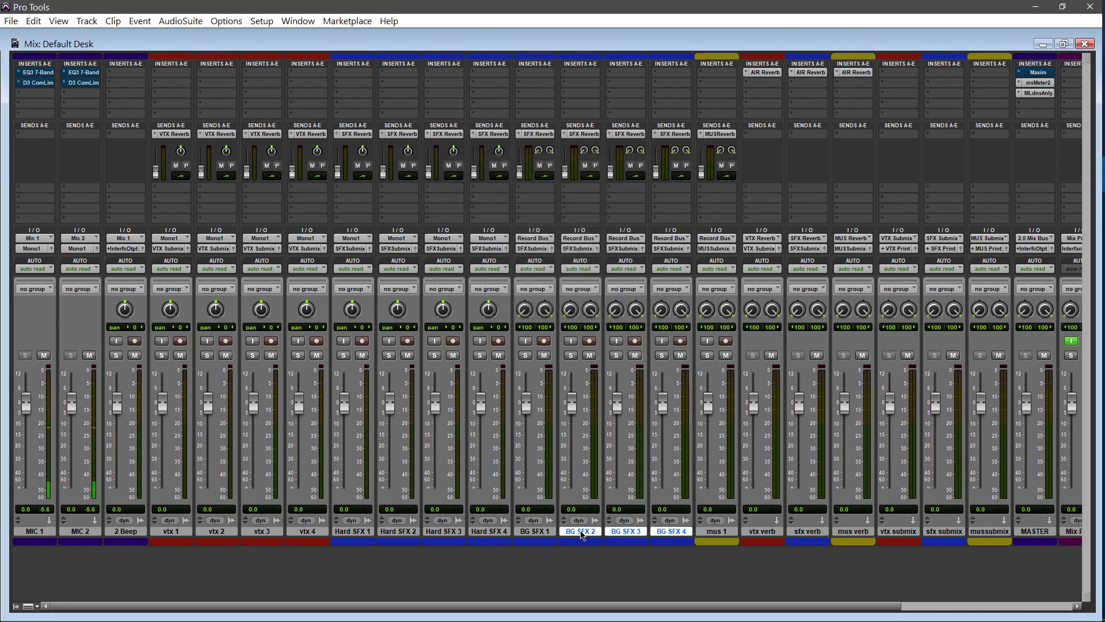
# Make one duplicate of the mus 1 track, placed directly after it, with all its data included
pyautogui.click(716, 530)
pyautogui.rightClick(723, 531)
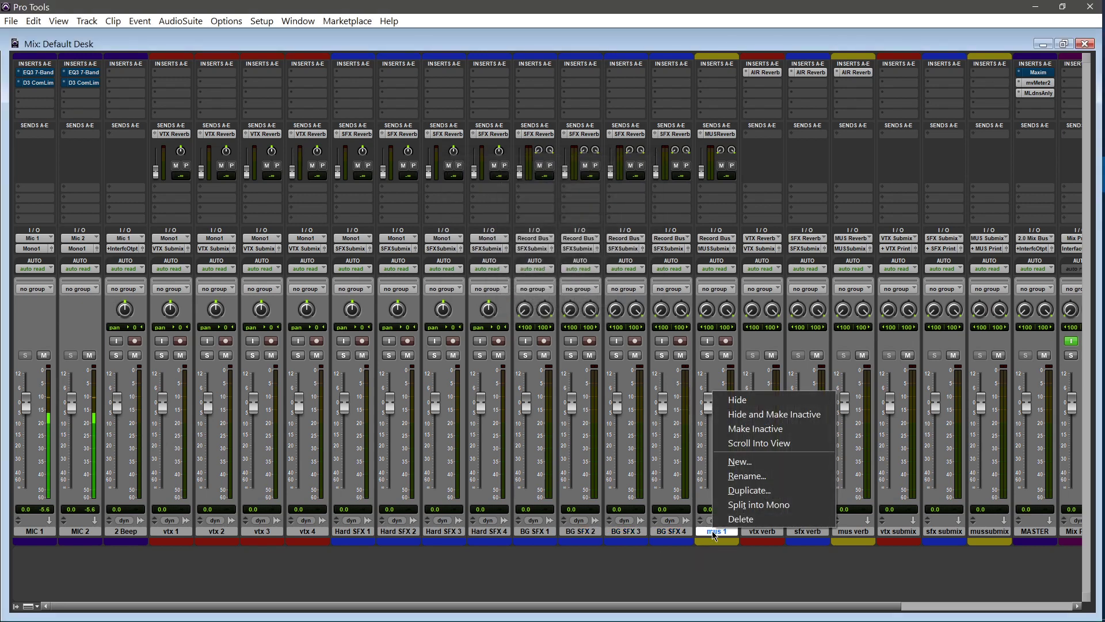
pyautogui.click(741, 491)
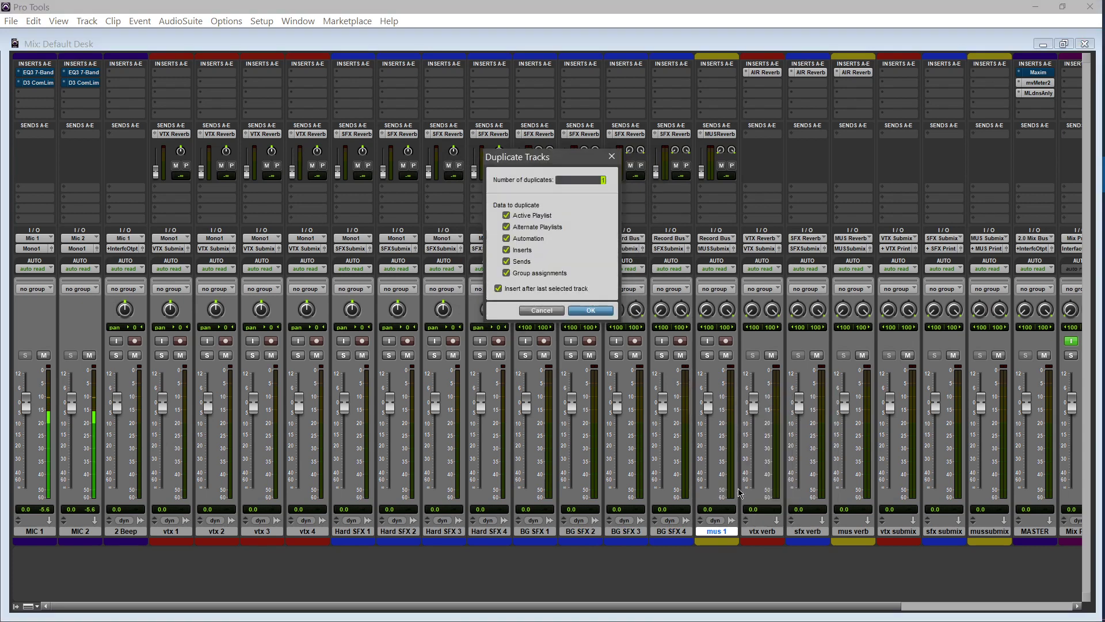
pyautogui.press('Return')
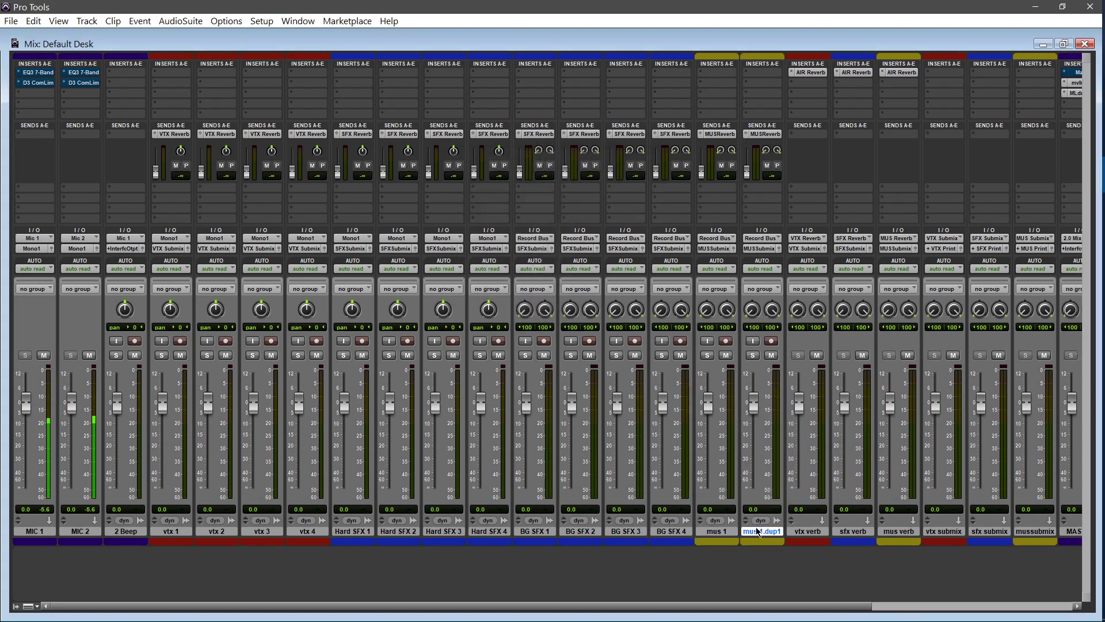
# Rename the duplicate of the mus 1 track as mus 2
pyautogui.doubleClick(759, 532)
pyautogui.click(500, 196)
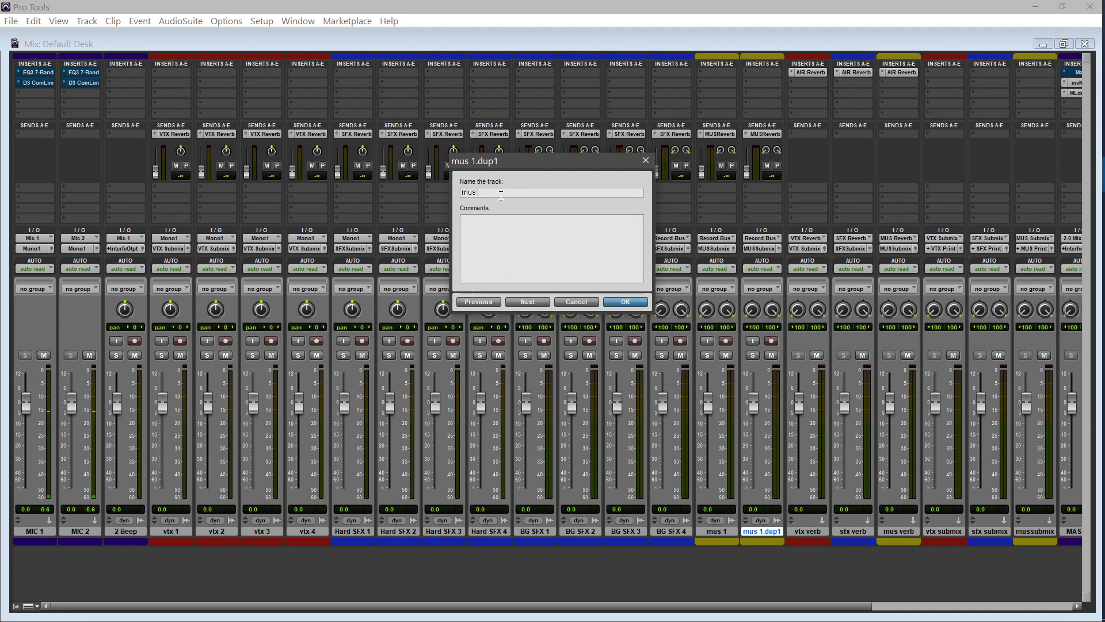
pyautogui.write('2')
pyautogui.press('Return')
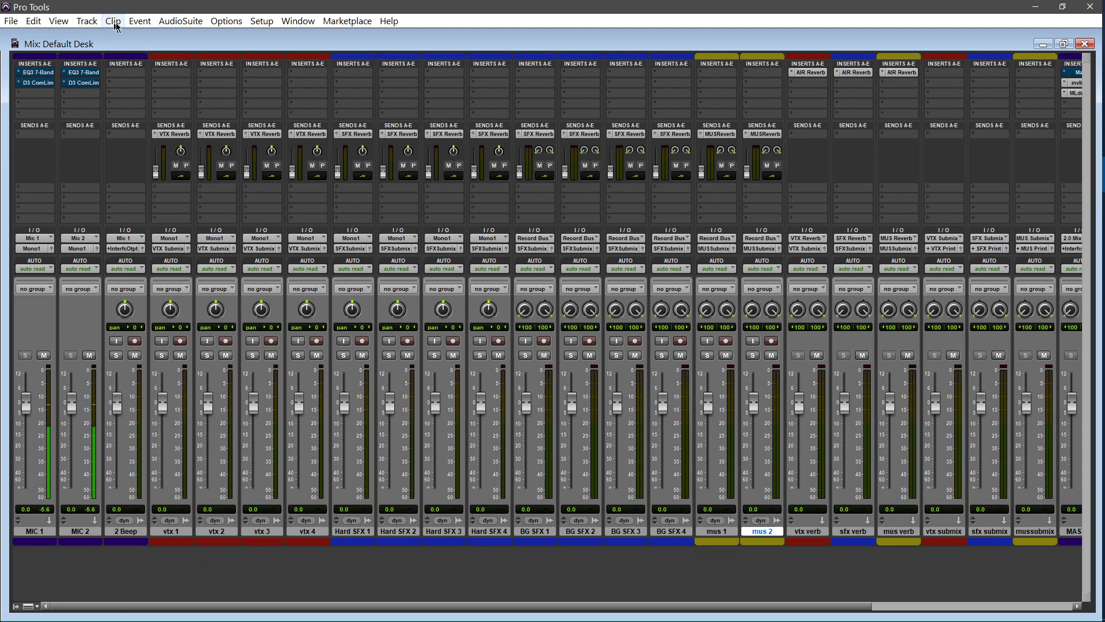
# Show the mixer with narrow channel strips to see every track at once, and return to full-width strips
pyautogui.click(58, 21)
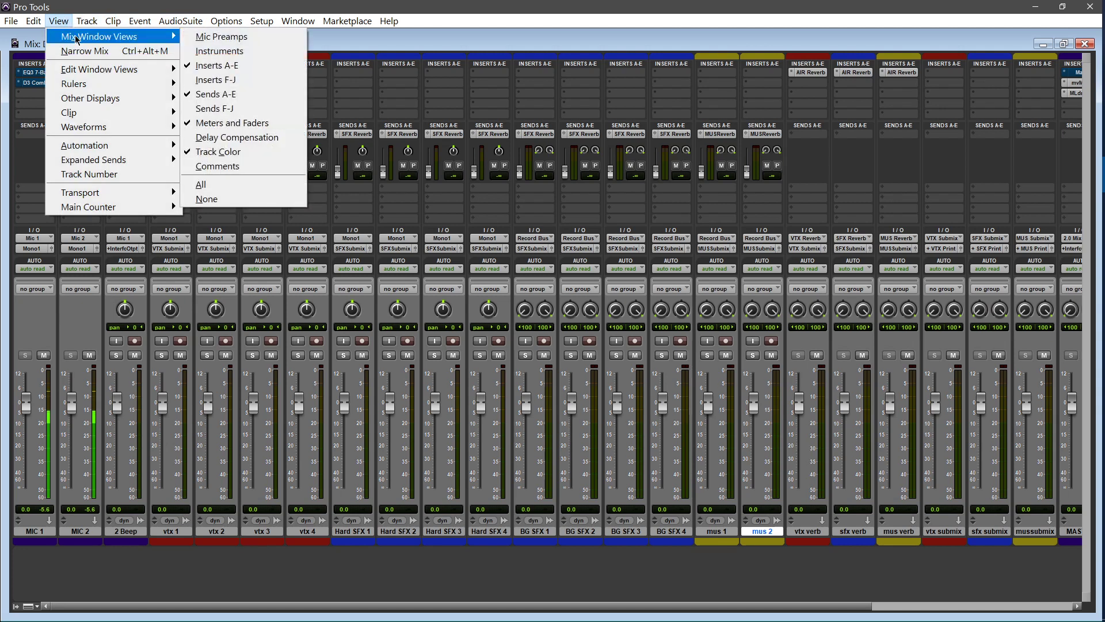
pyautogui.click(80, 54)
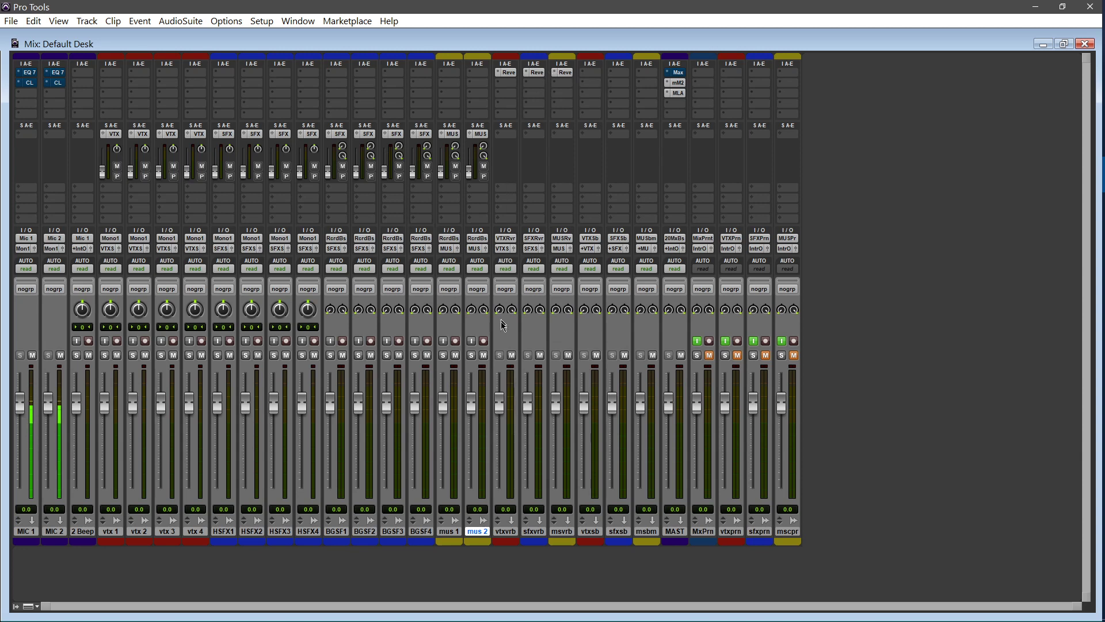
pyautogui.click(113, 21)
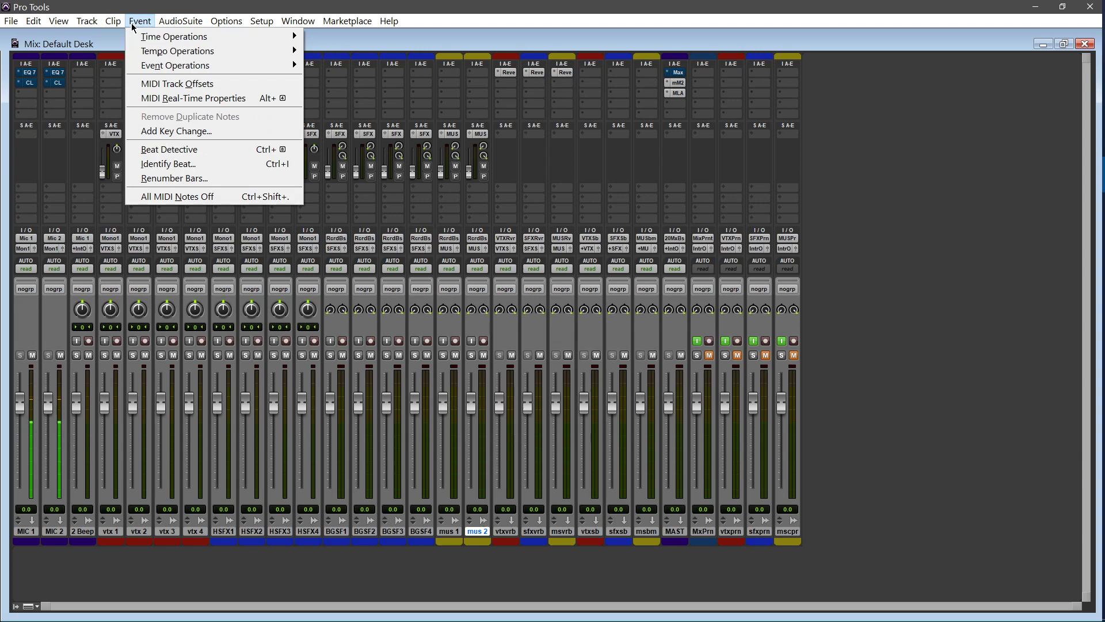
pyautogui.moveTo(93, 19)
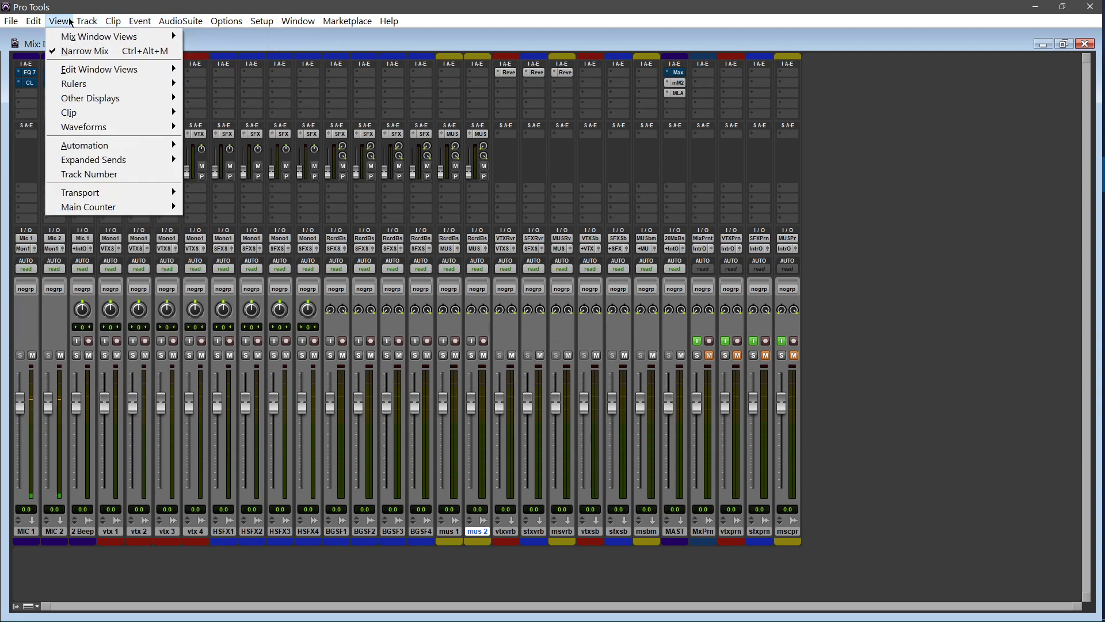
pyautogui.click(70, 51)
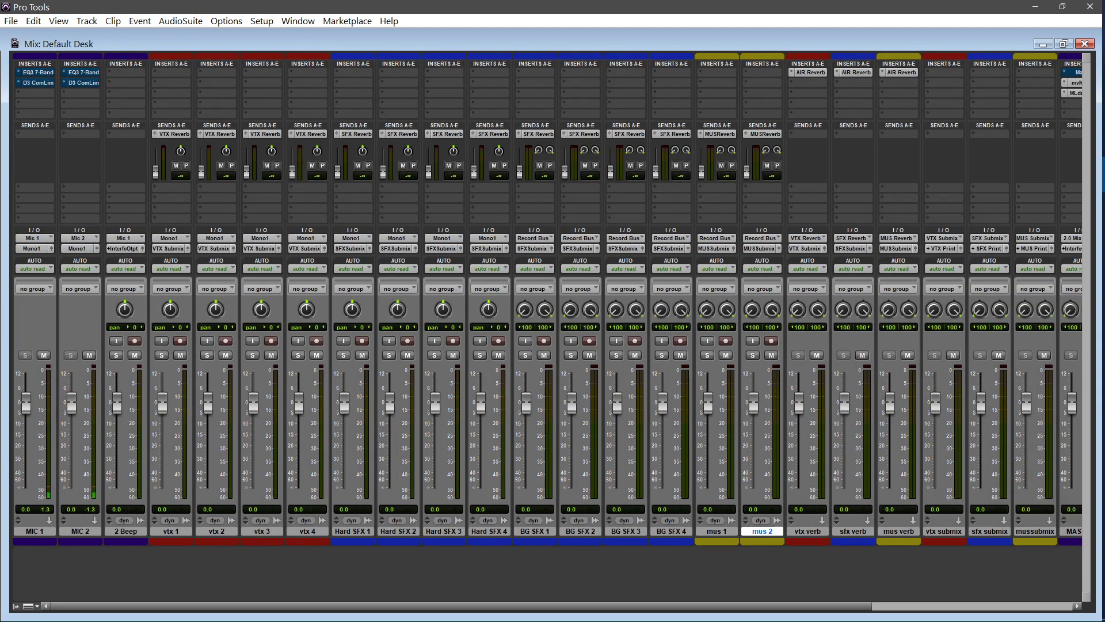
# Switch to the Edit window and reduce the height of all tracks so more of them fit on screen
pyautogui.hotkey('ctrl', '=')
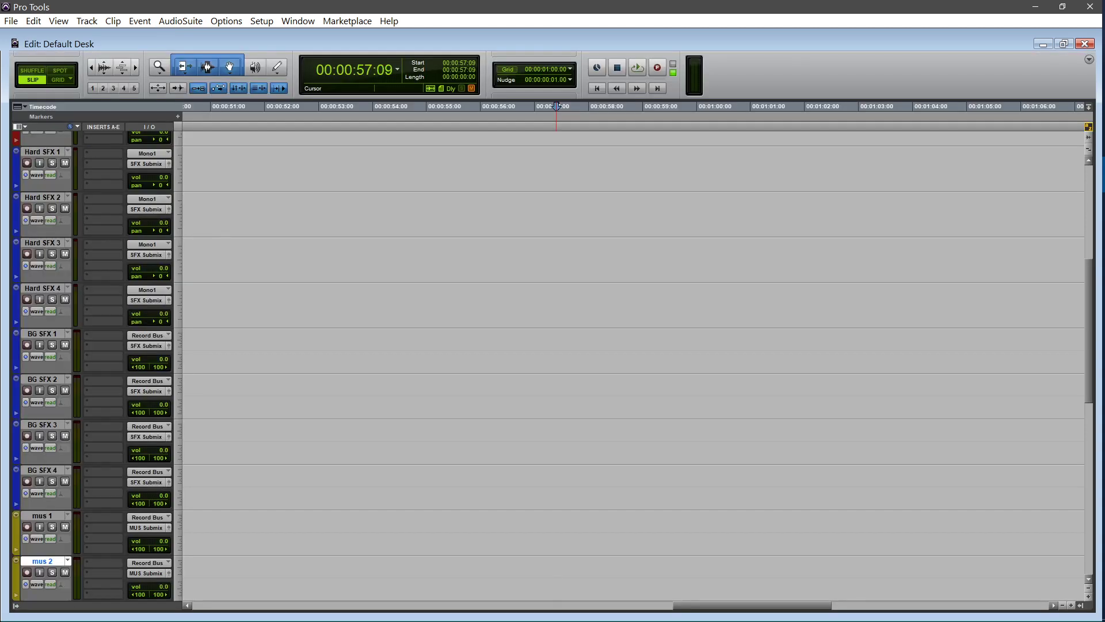
pyautogui.hotkey('ctrl', 'alt', 'Down')
pyautogui.hotkey('ctrl', 'alt', 'Down')
pyautogui.hotkey('ctrl', 'alt', 'Up')
pyautogui.hotkey('ctrl', 'alt', 'Up')
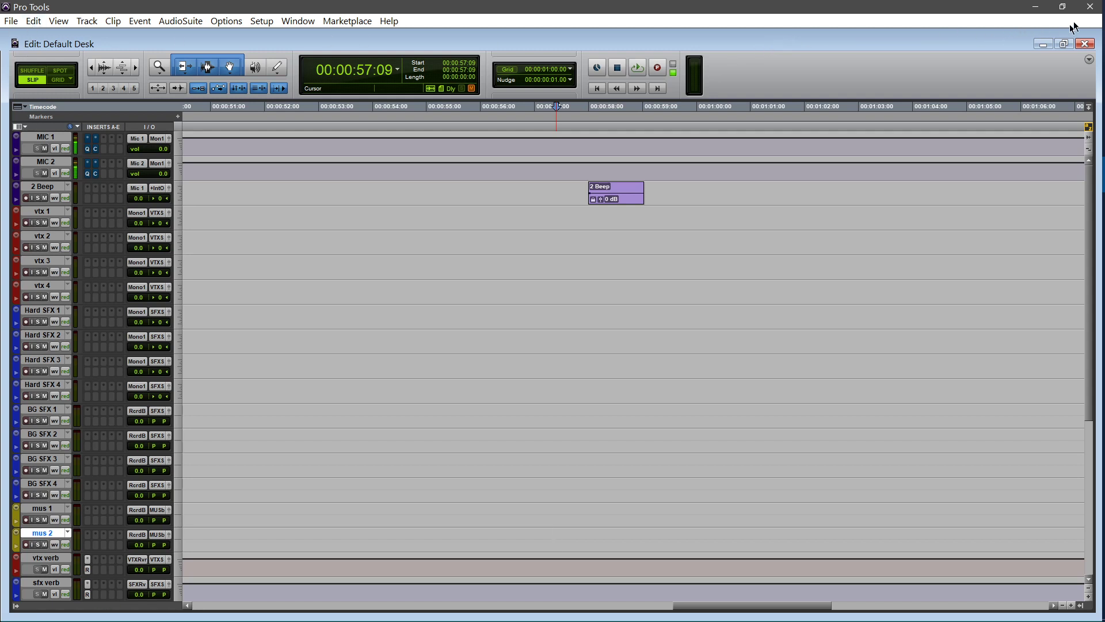
# Switch from Pro Tools to File Explorer and select the Default Desk.ptx session file in the Default Desk folder
pyautogui.click(1096, 10)
pyautogui.click(1096, 9)
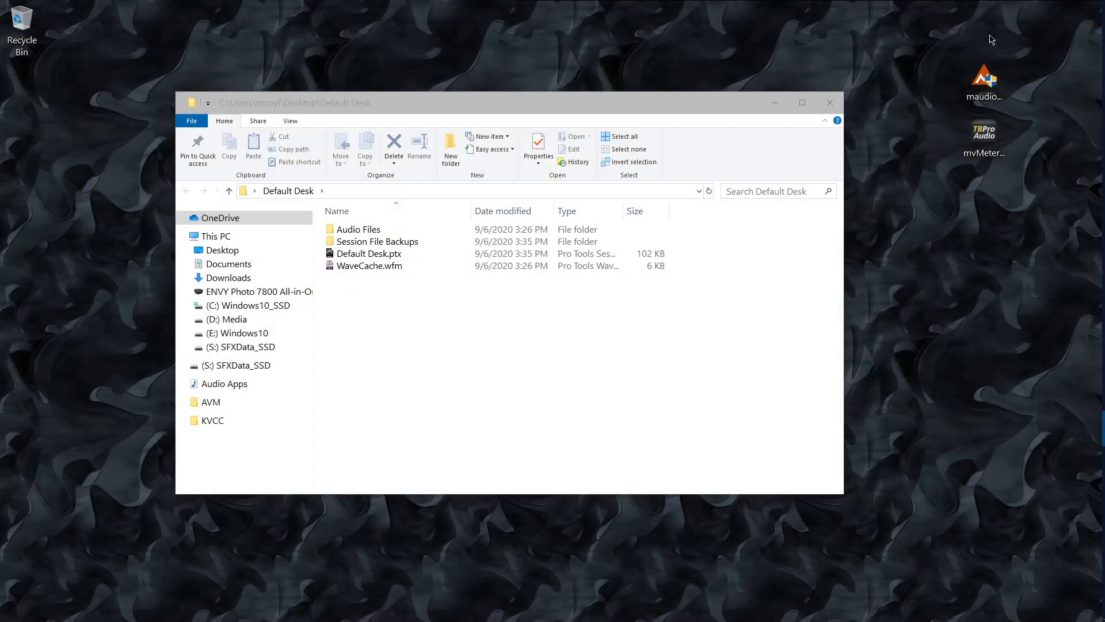
pyautogui.click(368, 266)
pyautogui.click(358, 258)
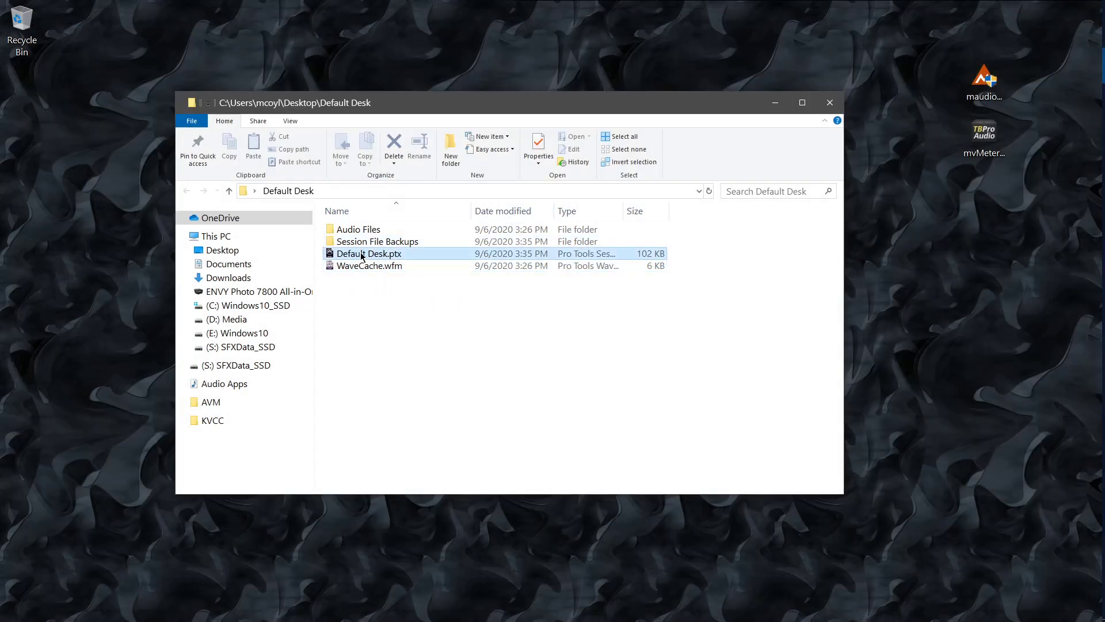